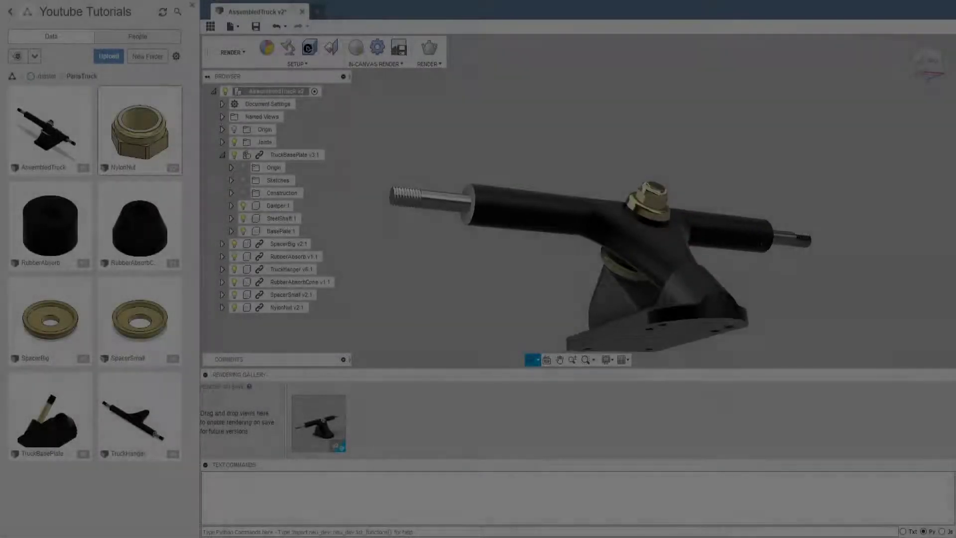
# Start a sketch on the XY plane and draw the base line and two vertical sides.
pyautogui.moveTo(775, 247)
pyautogui.mouseDown()
pyautogui.moveTo(752, 262)
pyautogui.moveTo(720, 204)
pyautogui.mouseUp()
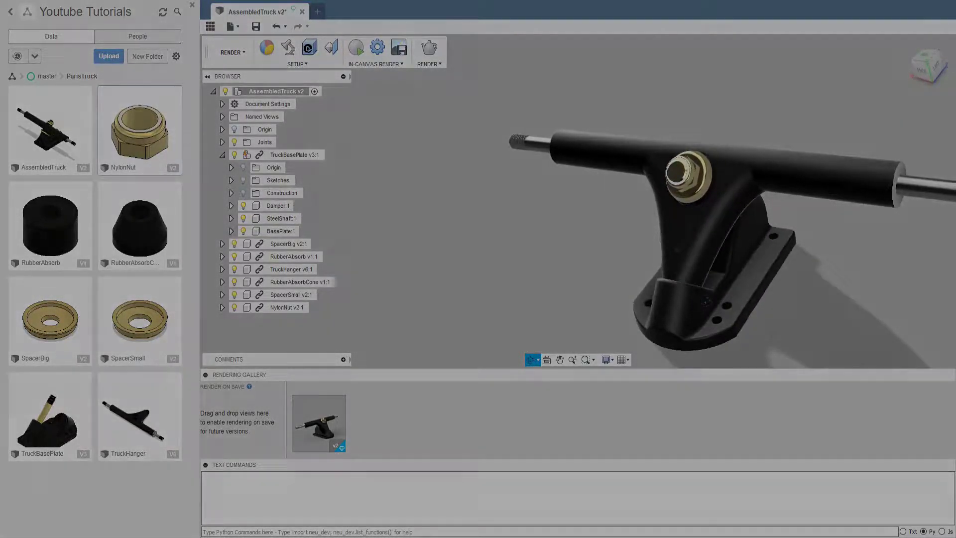
pyautogui.moveTo(720, 204); pyautogui.dragTo(646, 298)
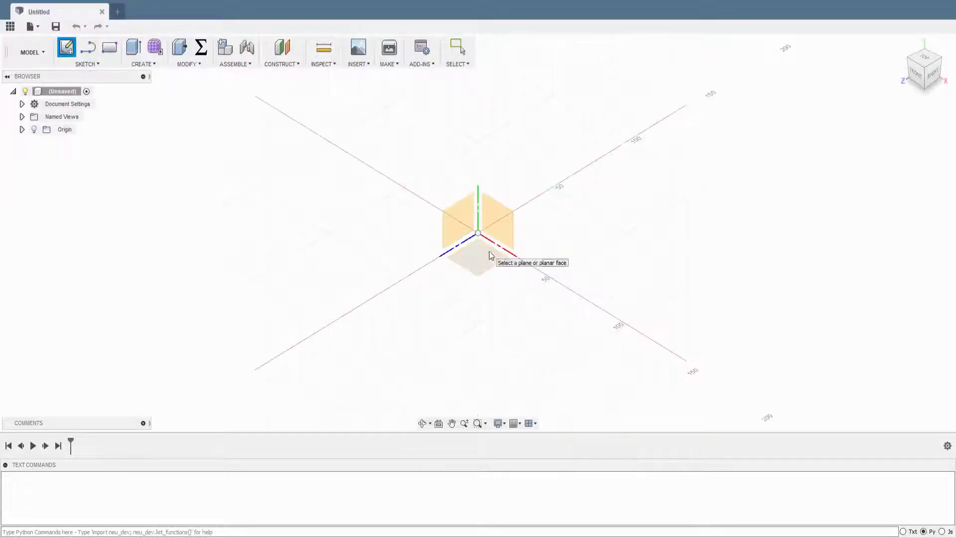
pyautogui.click(488, 252)
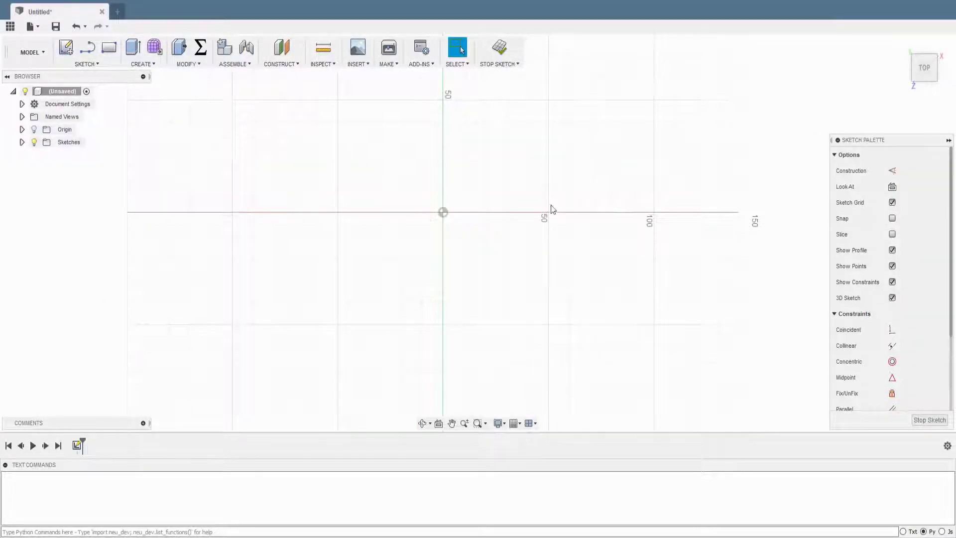
pyautogui.press('l')
pyautogui.click(333, 305)
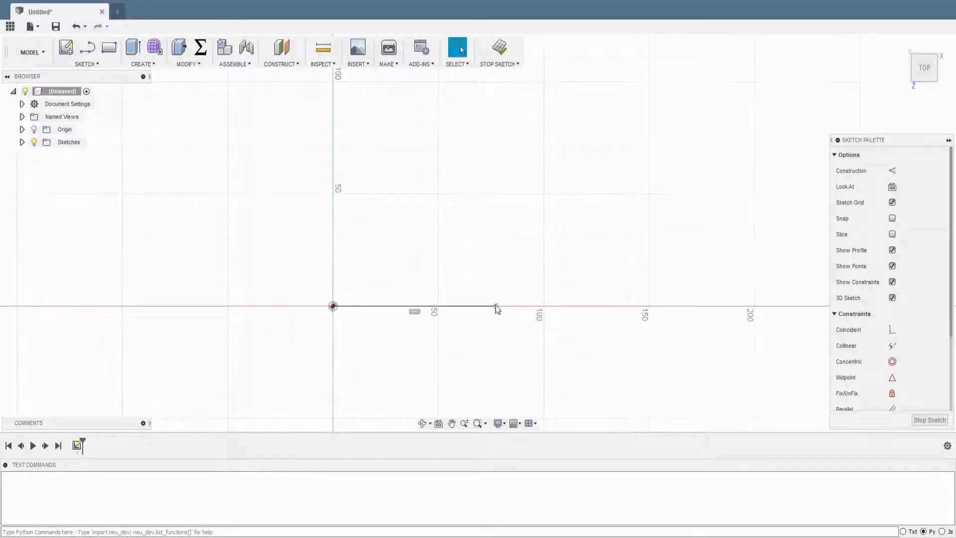
pyautogui.click(334, 306)
pyautogui.click(333, 113)
pyautogui.moveTo(406, 222); pyautogui.dragTo(456, 274, button='middle')
pyautogui.press('l')
pyautogui.click(447, 357)
pyautogui.click(446, 156)
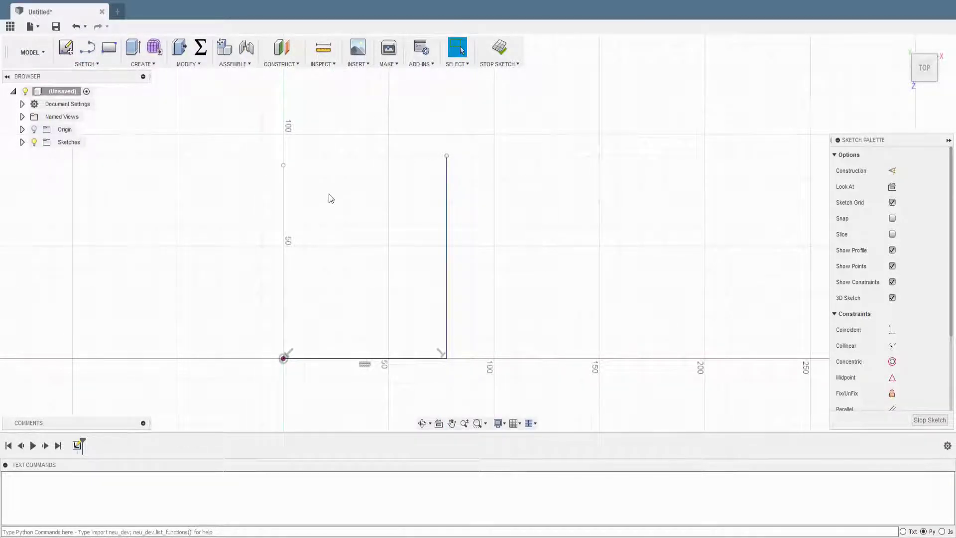
pyautogui.press('l')
# Add a vertical construction centre line and a 3-point arc closing the top.
pyautogui.scroll(-2, 370, 367)
pyautogui.click(368, 364)
pyautogui.click(366, 114)
pyautogui.press('Escape')
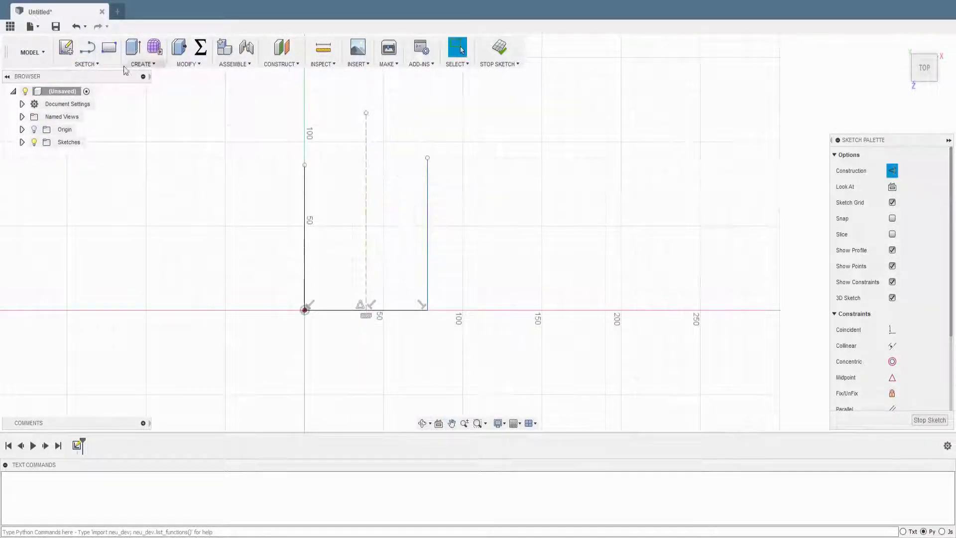
pyautogui.press('a')
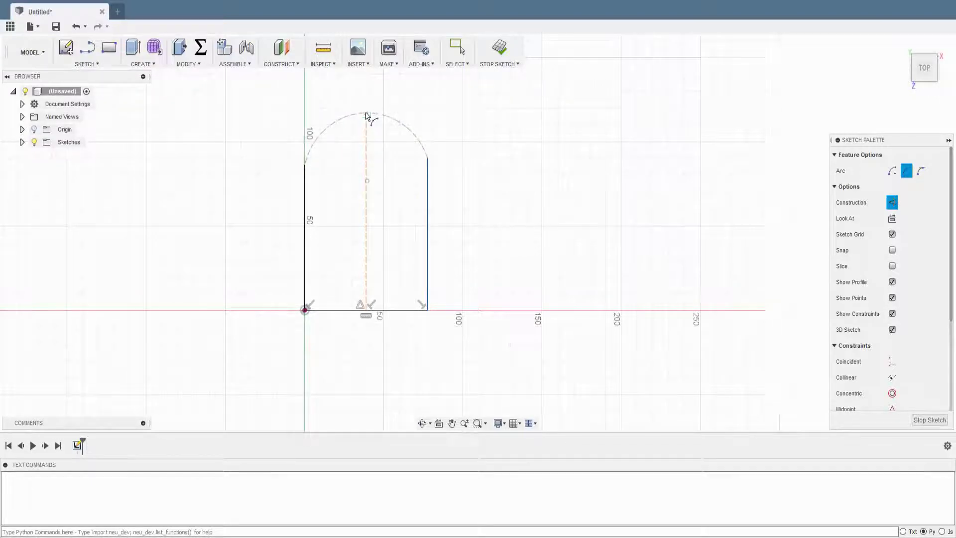
pyautogui.click(366, 114)
pyautogui.press('Escape')
# Dimension the side height to 72 and make both vertical sides equal.
pyautogui.click(276, 219)
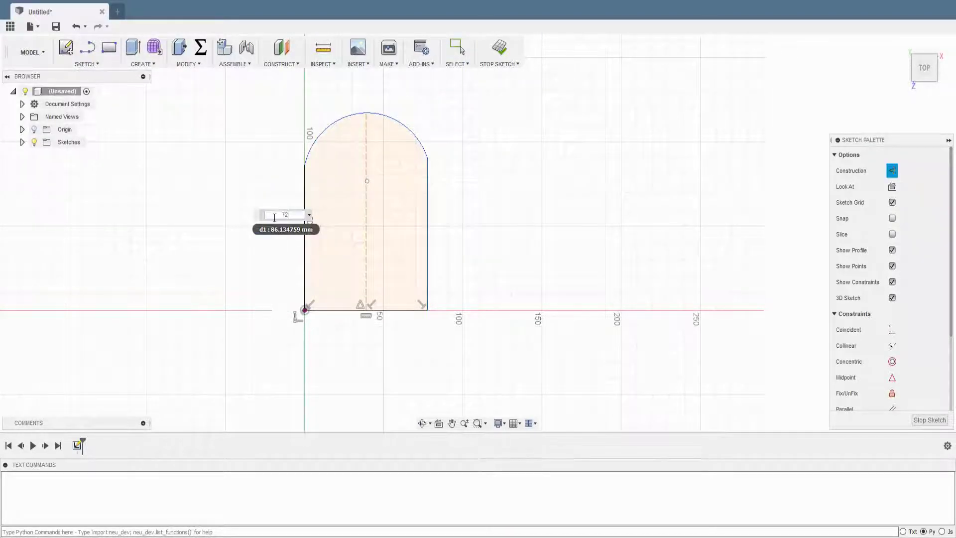
pyautogui.write('72')
pyautogui.press('Return')
pyautogui.click(429, 249)
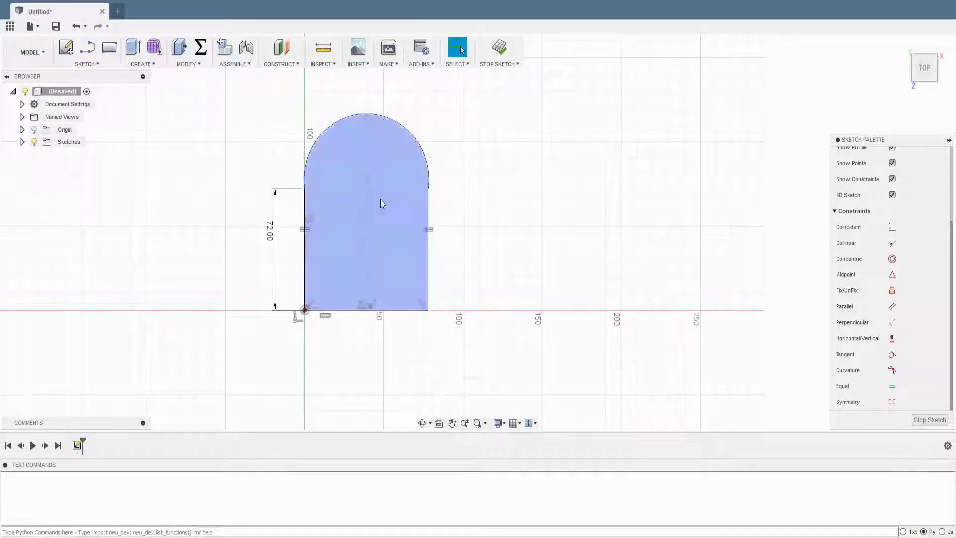
pyautogui.press('d')
pyautogui.click(378, 116)
# Dimension the arc peak height to 89.40 and the base width to 55.70.
pyautogui.click(443, 147)
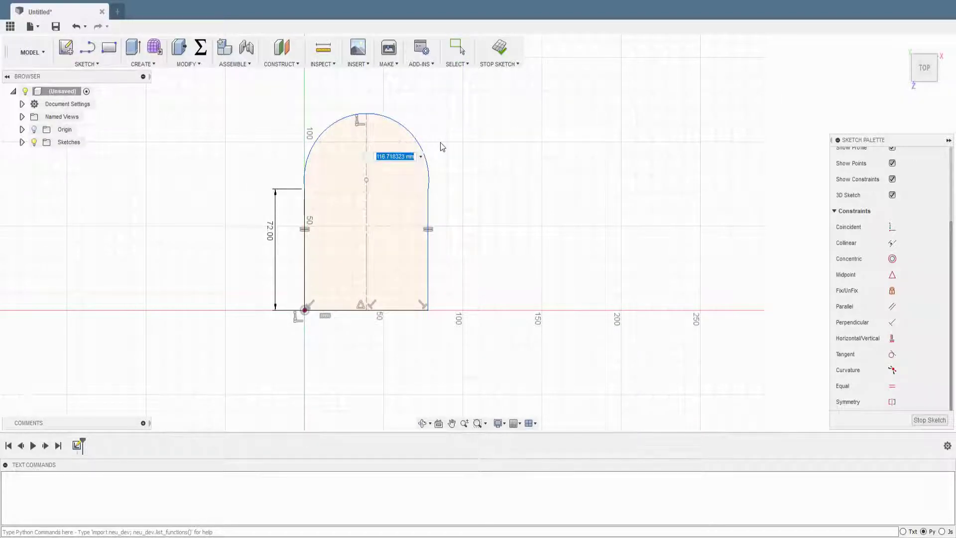
pyautogui.write('89.4')
pyautogui.press('Return')
pyautogui.click(473, 328)
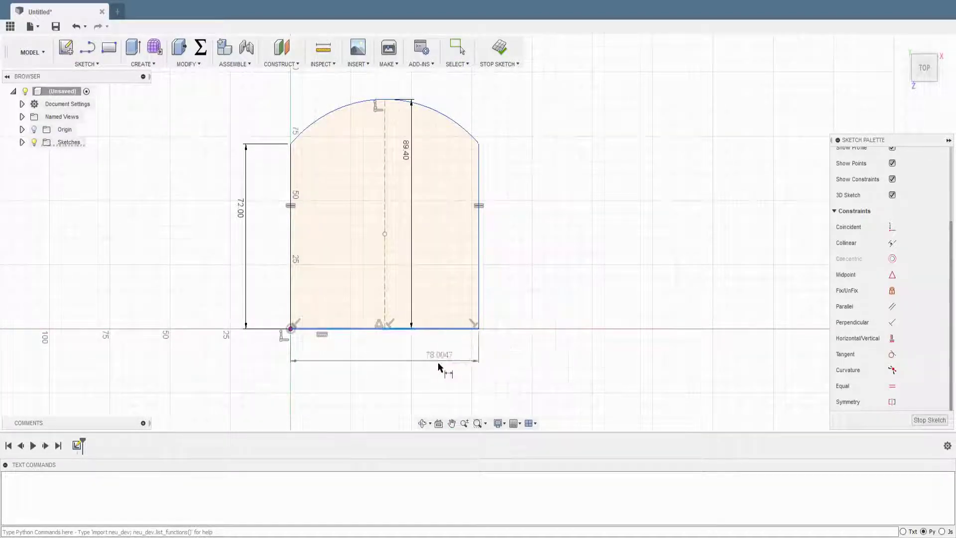
pyautogui.write('55.7')
pyautogui.press('Return')
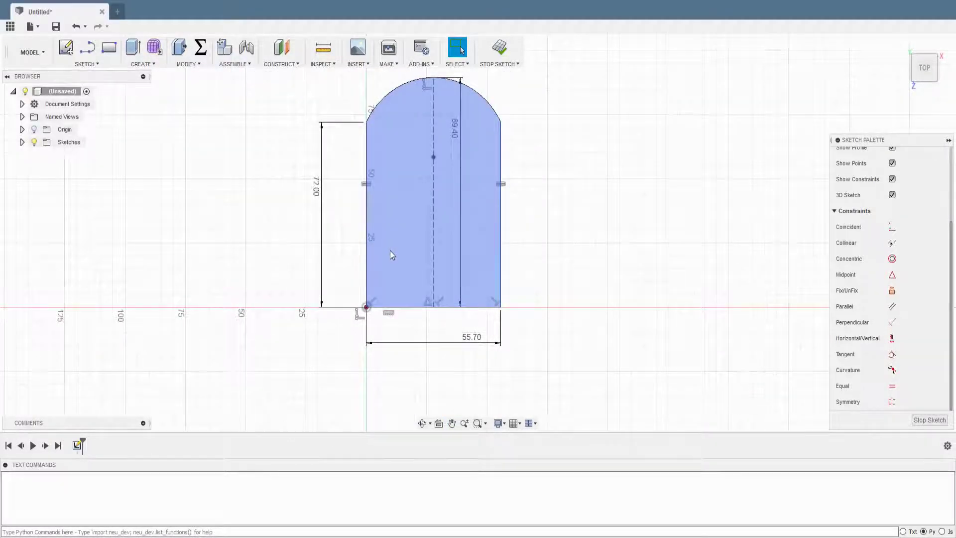
# Dimension the bottom hole 7.80 above the base.
pyautogui.scroll(5, 389, 250)
pyautogui.scroll(-3, 434, 257)
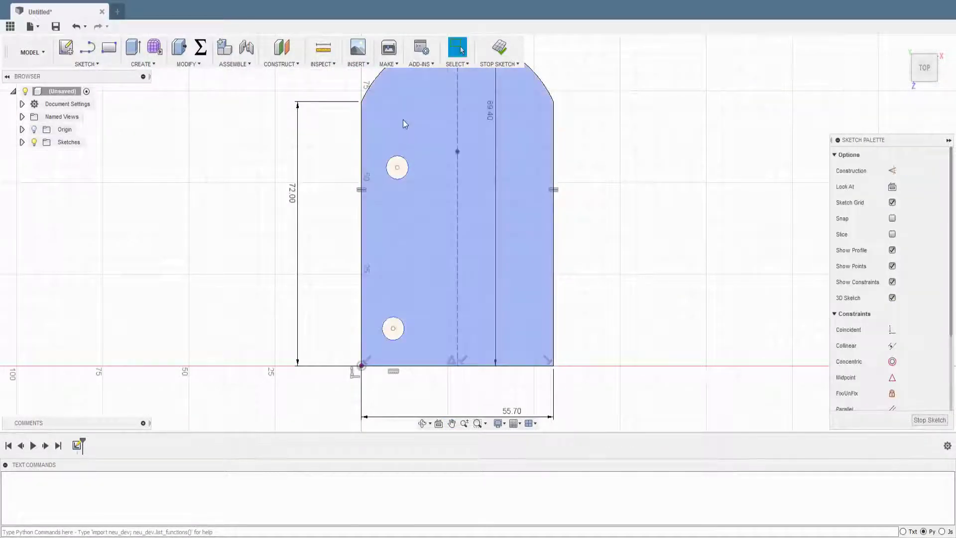
pyautogui.scroll(1, 431, 298)
pyautogui.moveTo(431, 298); pyautogui.dragTo(479, 301, button='middle')
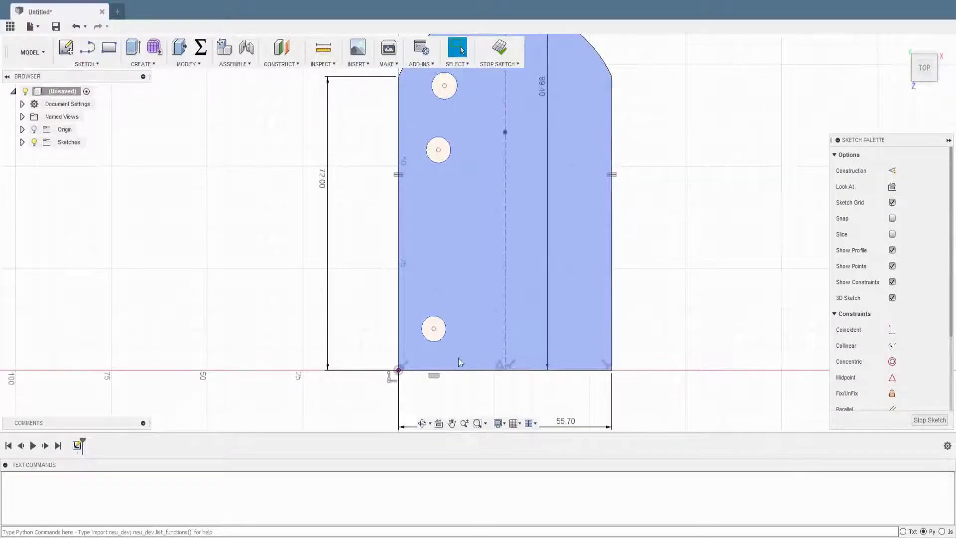
pyautogui.press('d')
pyautogui.click(434, 329)
pyautogui.click(461, 347)
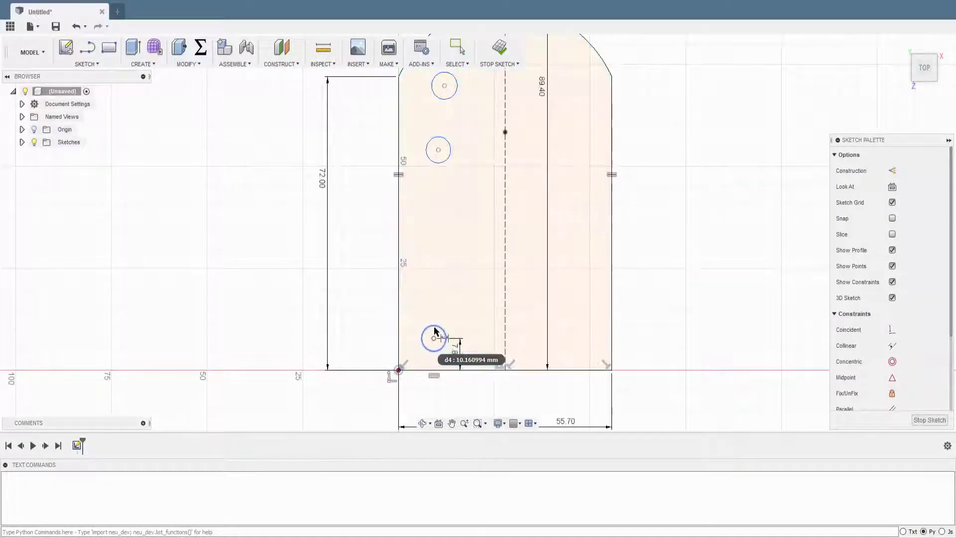
# Make the holes equal size and add a construction line spacing them 63.50 apart.
pyautogui.press('=')
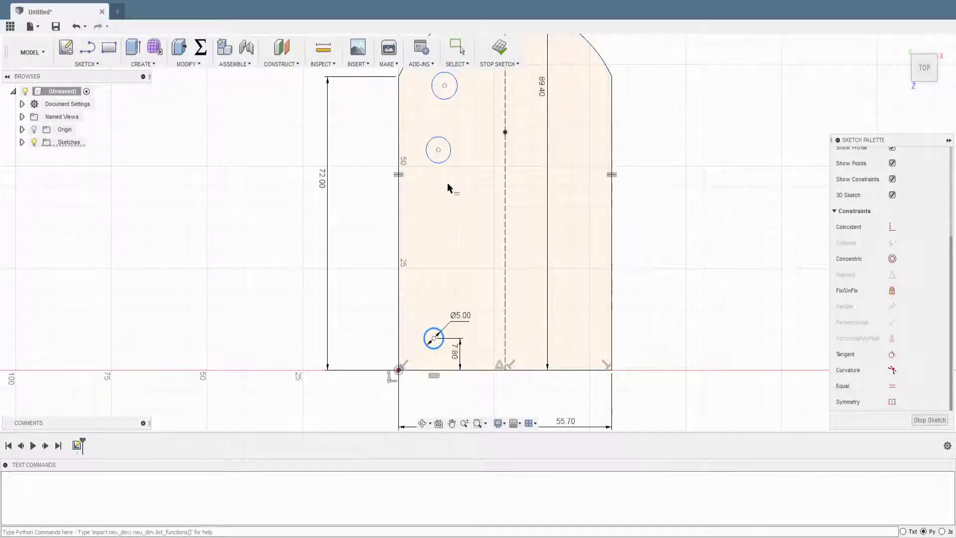
pyautogui.click(438, 162)
pyautogui.click(434, 336)
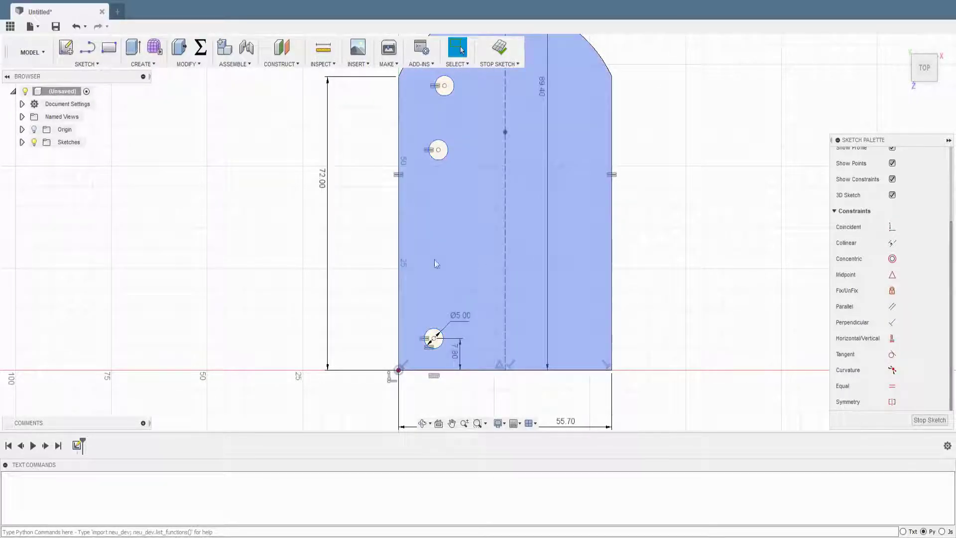
pyautogui.press('l')
pyautogui.click(433, 337)
pyautogui.moveTo(442, 195); pyautogui.dragTo(431, 175, button='middle')
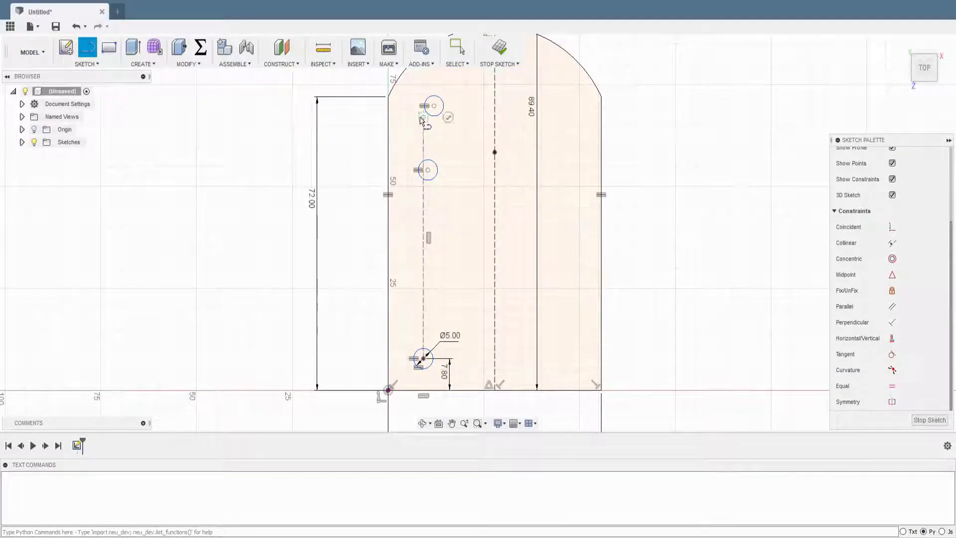
pyautogui.write('63.5')
pyautogui.press('Return')
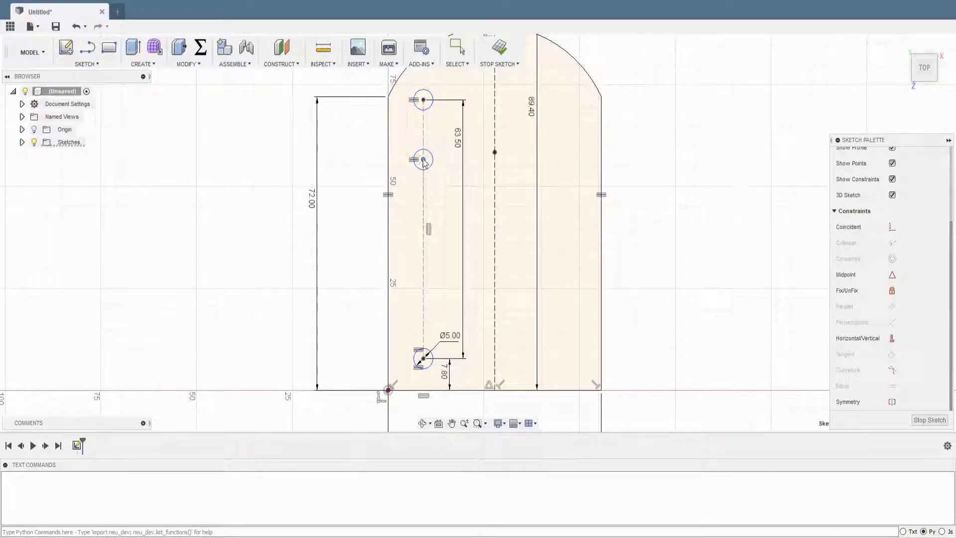
# Set the top pair of holes 10.00 apart.
pyautogui.scroll(-2, 422, 170)
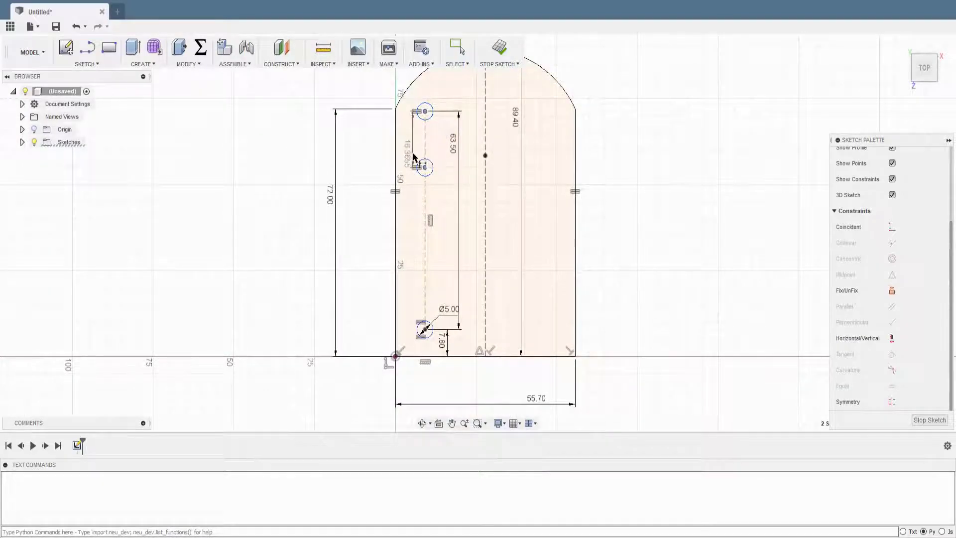
pyautogui.click(413, 157)
pyautogui.write('10')
pyautogui.press('Return')
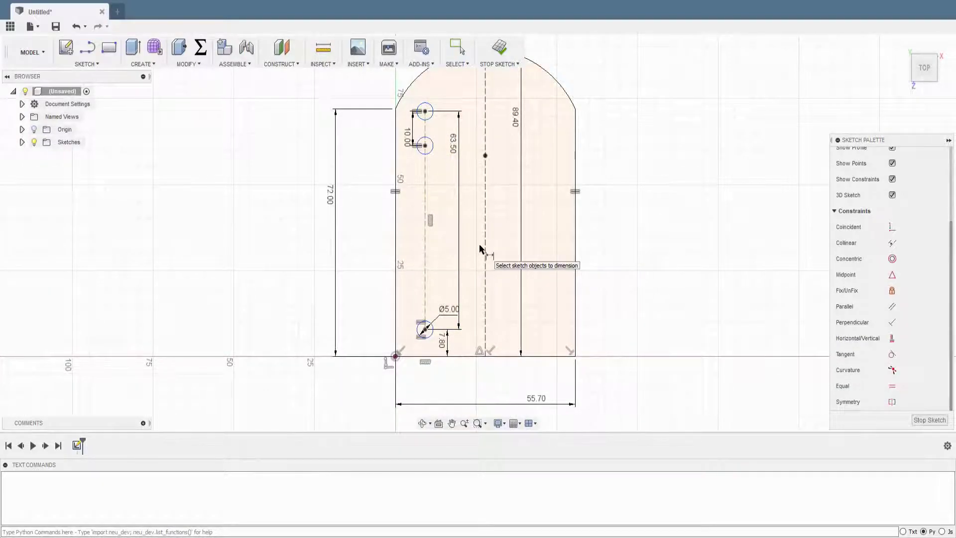
pyautogui.press('e')
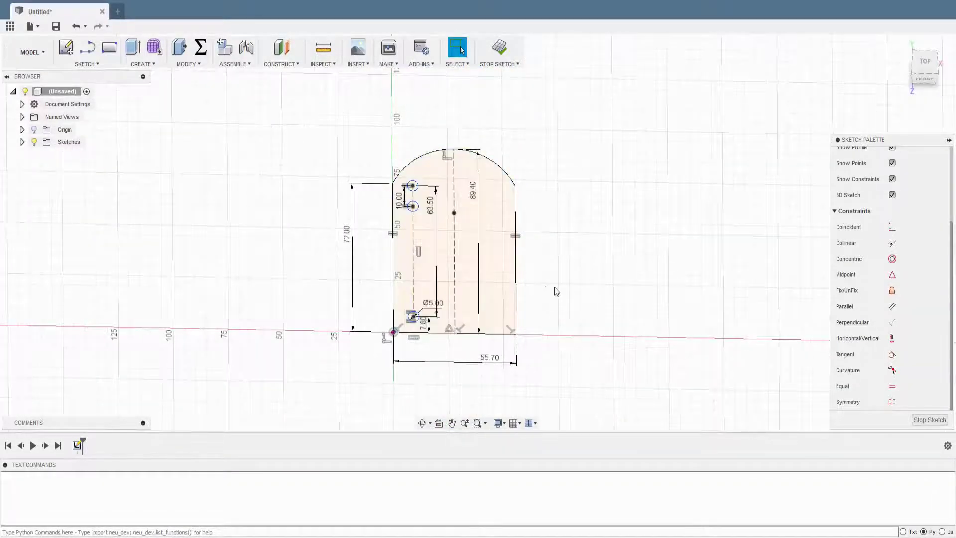
# Extrude the outline 3 mm and create a midplane between the plate's side faces.
pyautogui.write('3')
pyautogui.press('Return')
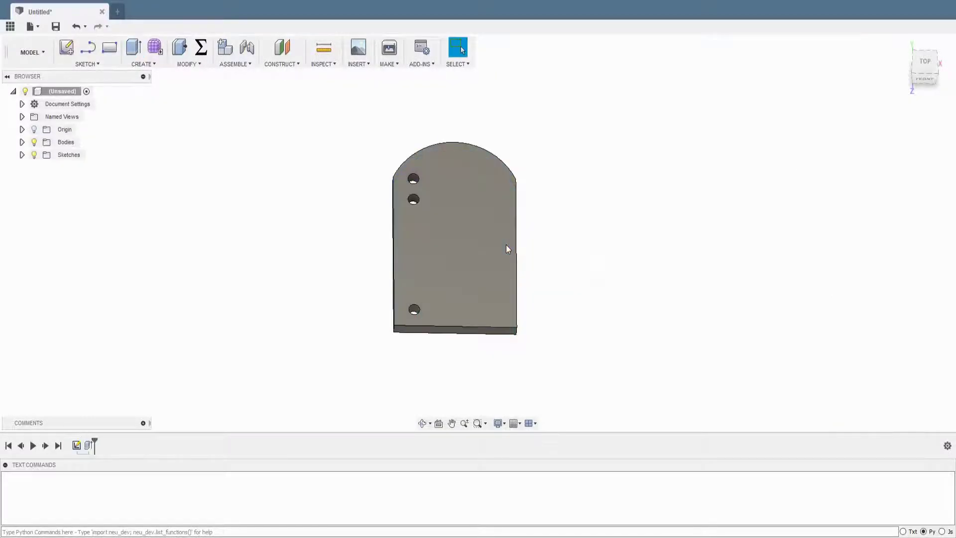
pyautogui.click(281, 63)
pyautogui.click(287, 118)
pyautogui.click(515, 228)
pyautogui.click(393, 239)
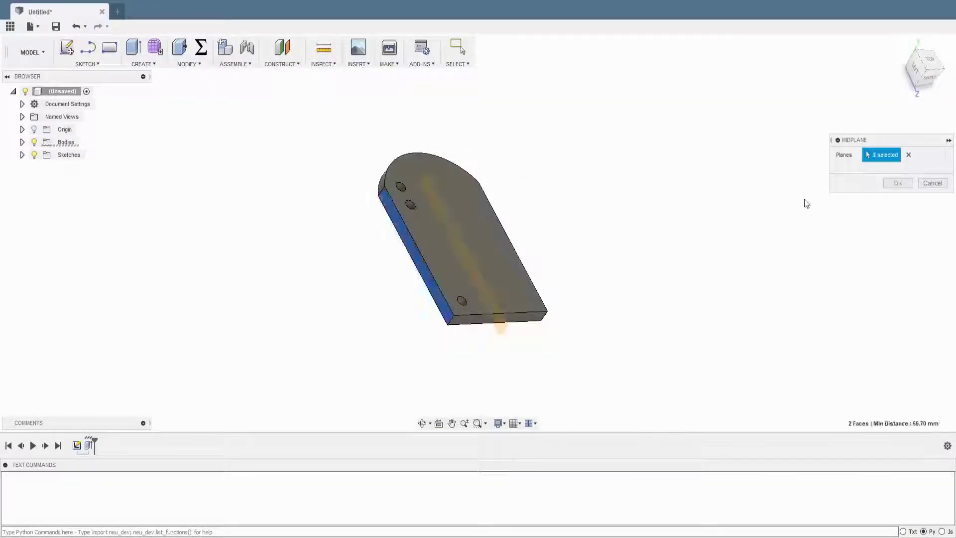
pyautogui.press('Return')
pyautogui.click(143, 64)
# Mirror the three holes across the midplane to give six holes.
pyautogui.click(149, 293)
pyautogui.scroll(3, 462, 300)
pyautogui.click(461, 299)
pyautogui.click(390, 168)
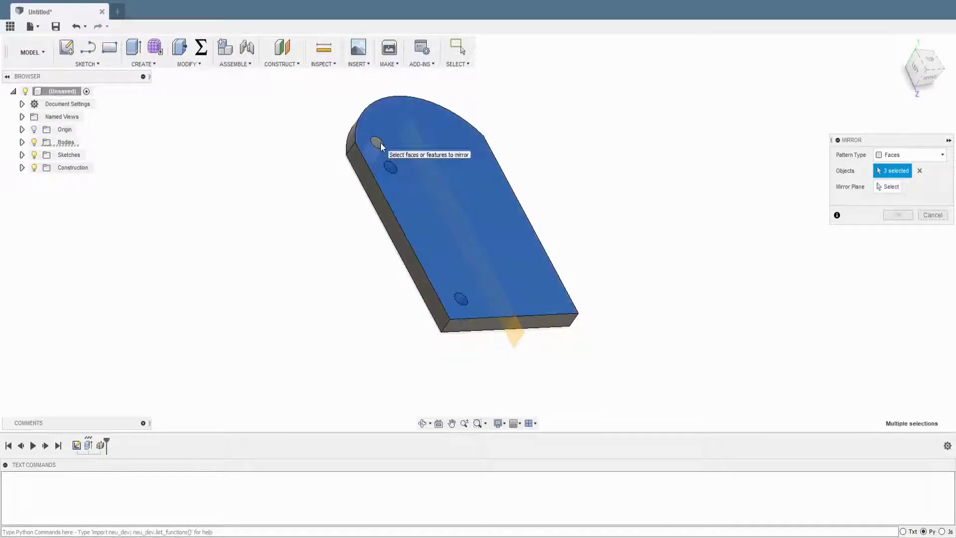
pyautogui.click(377, 143)
pyautogui.click(891, 186)
pyautogui.click(478, 258)
pyautogui.click(899, 222)
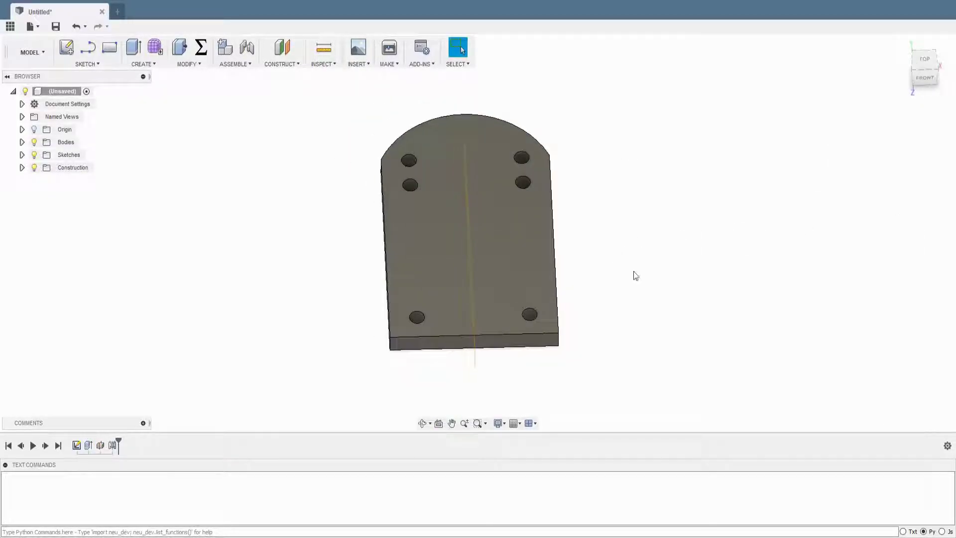
pyautogui.keyDown('shift'); pyautogui.moveTo(628, 229); pyautogui.dragTo(516, 278, button='middle'); pyautogui.keyUp('shift')
pyautogui.click(513, 244)
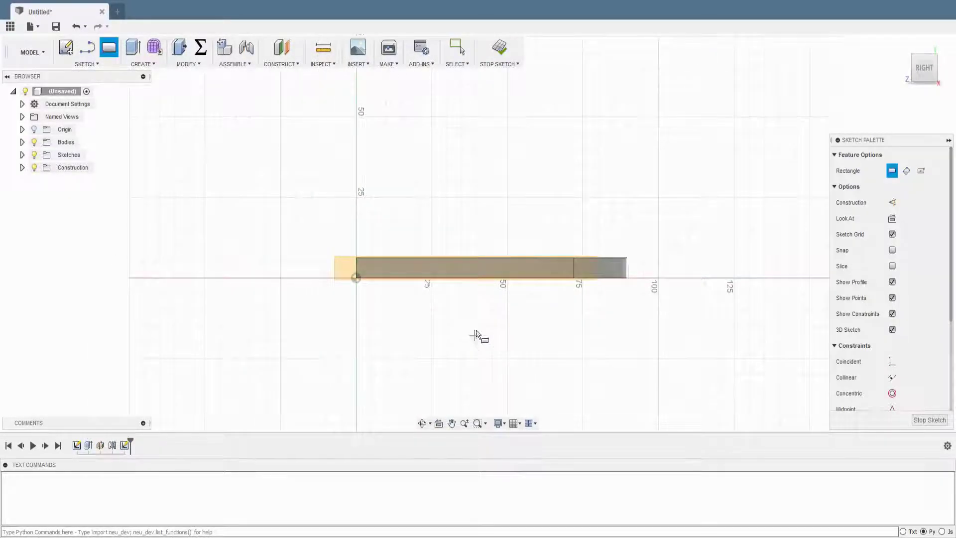
# Start a sketch on the plate's side face and project its edges into it.
pyautogui.press('Delete')
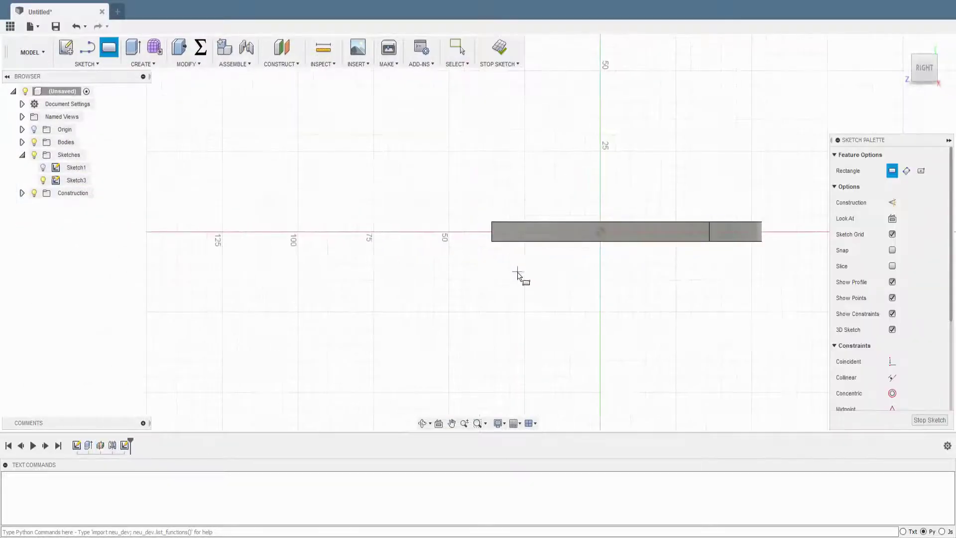
pyautogui.press('p')
pyautogui.click(424, 312)
pyautogui.click(556, 311)
pyautogui.click(772, 215)
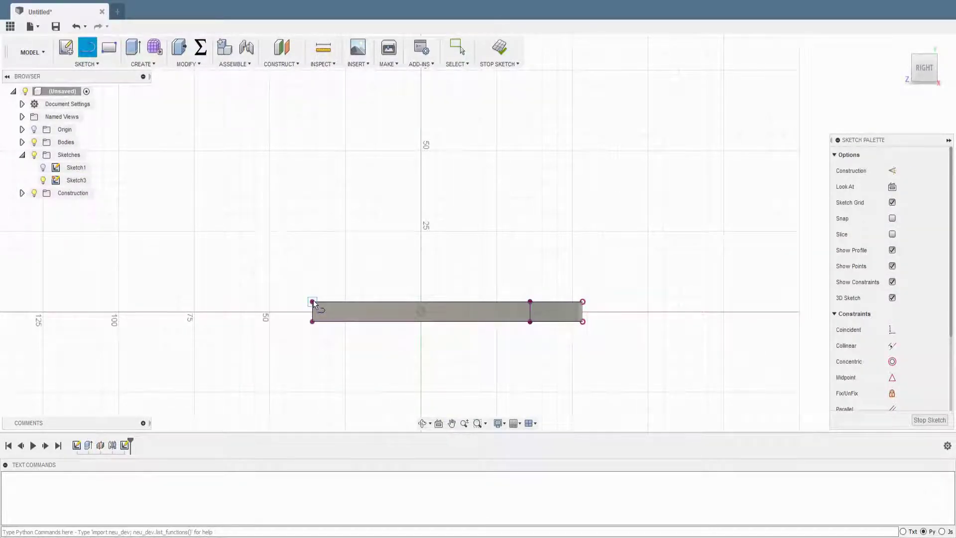
# Draw construction lines and the closed two-peaked profile outline.
pyautogui.click(342, 302)
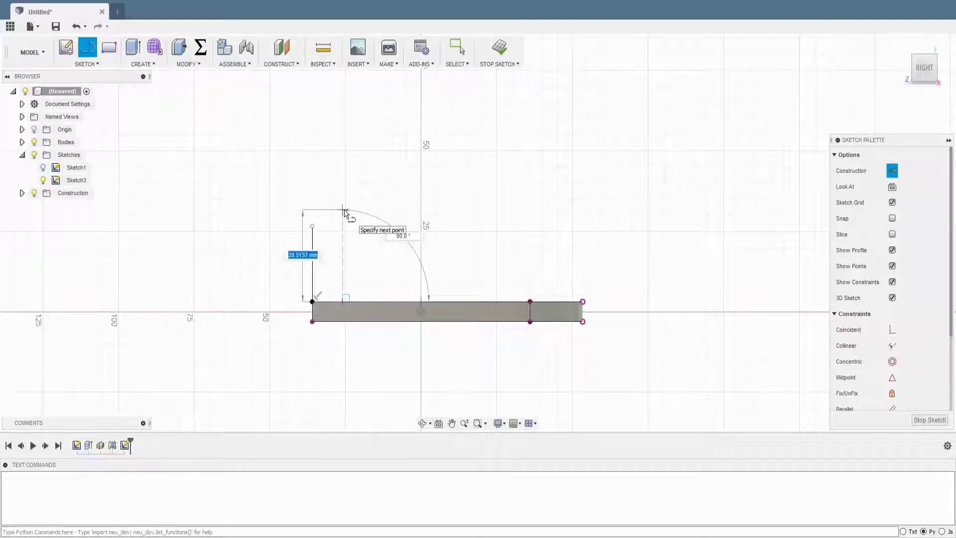
pyautogui.click(342, 209)
pyautogui.press('Escape')
pyautogui.click(582, 283)
pyautogui.press('Escape')
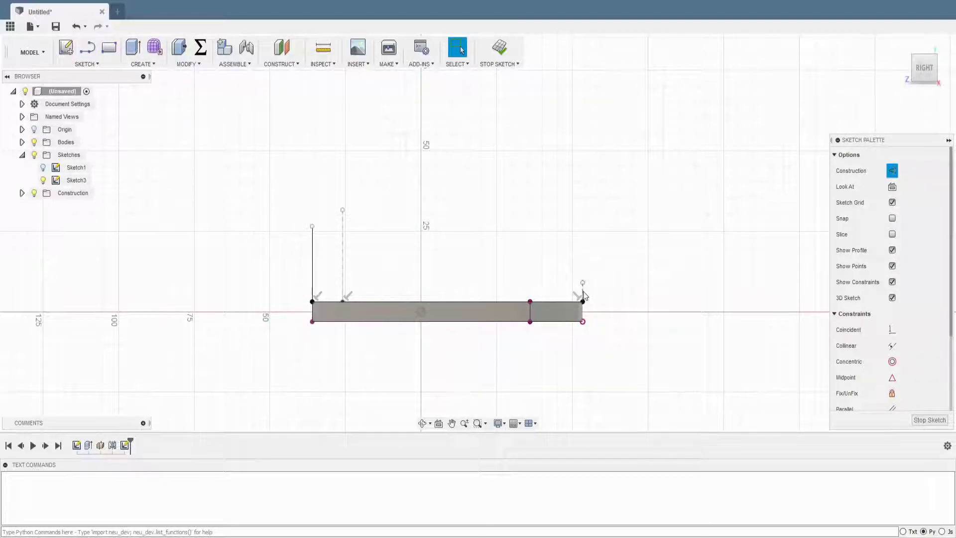
pyautogui.press('Escape')
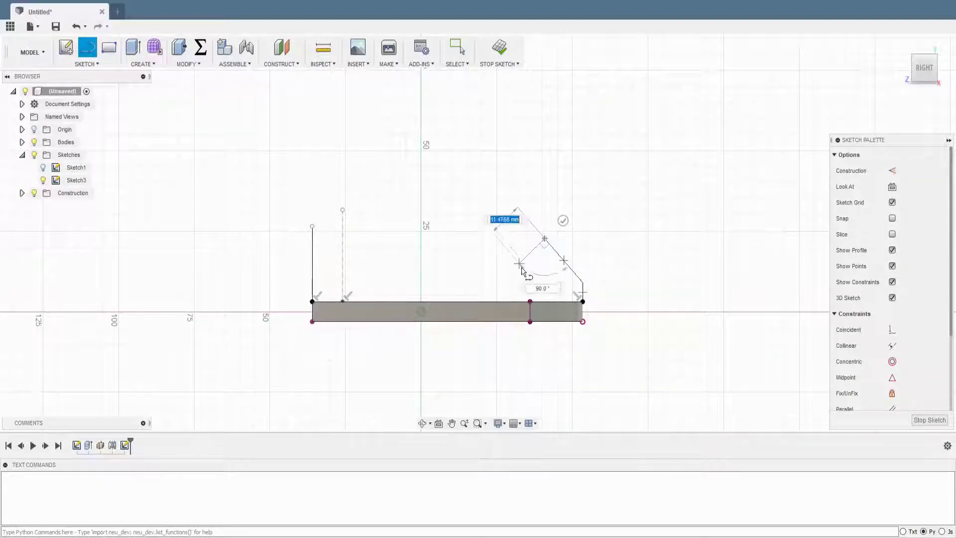
pyautogui.click(504, 275)
pyautogui.click(463, 276)
pyautogui.click(342, 208)
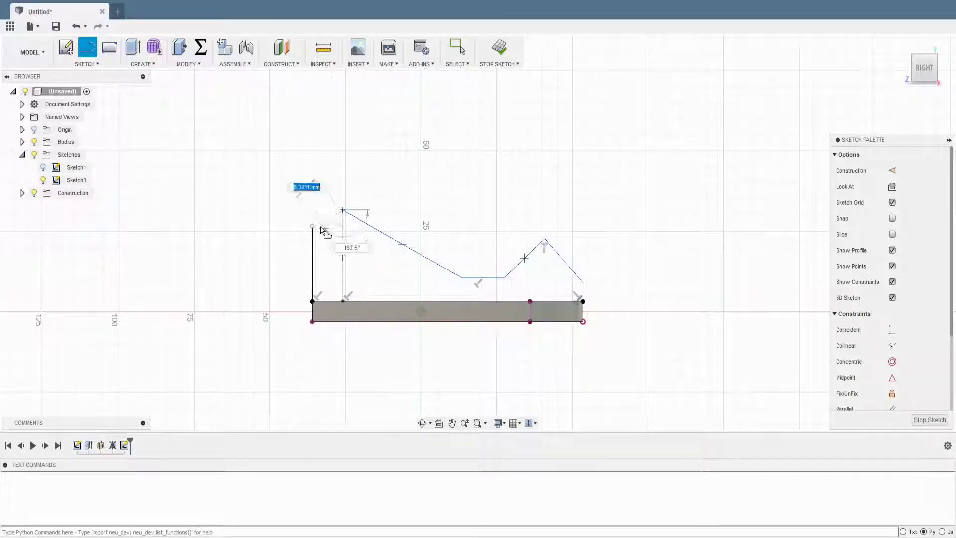
pyautogui.click(312, 224)
pyautogui.press('Escape')
# Dimension the 45 mm peak height and a 90° angle between the top lines.
pyautogui.scroll(1, 328, 228)
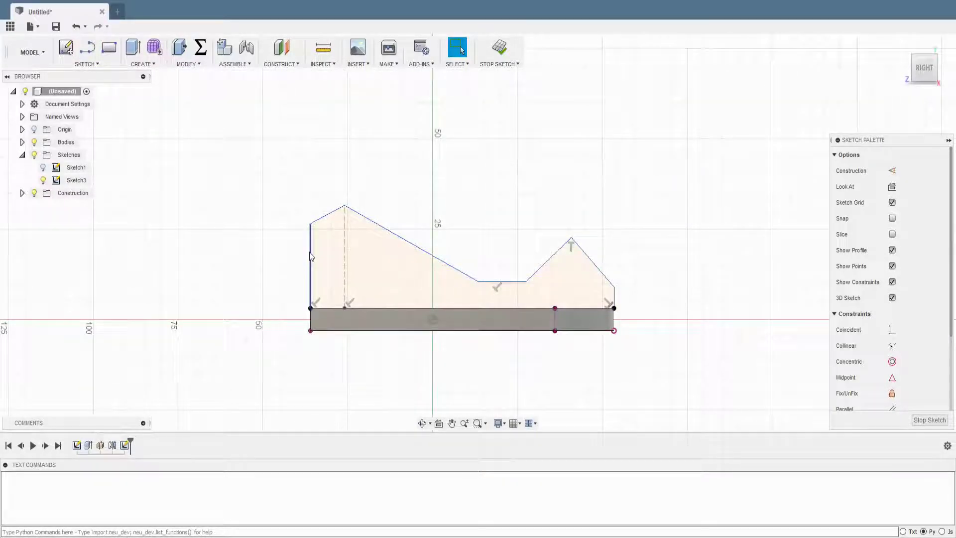
pyautogui.click(343, 257)
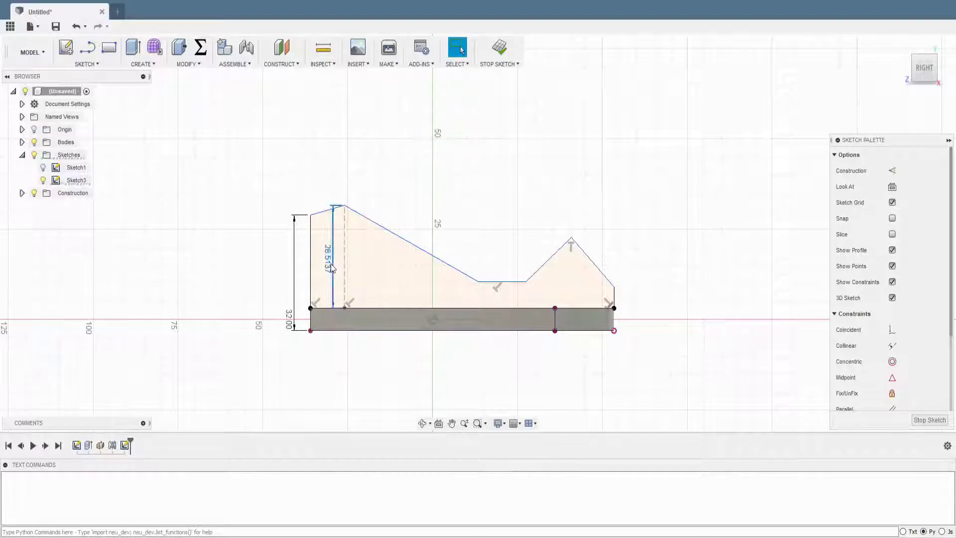
pyautogui.click(359, 297)
pyautogui.write('45')
pyautogui.press('Return')
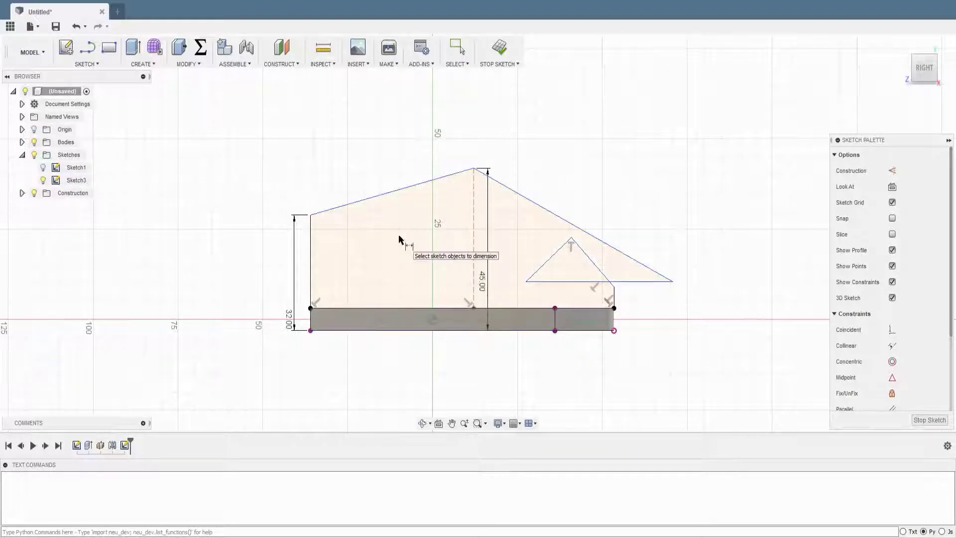
pyautogui.click(457, 178)
pyautogui.click(547, 225)
pyautogui.click(459, 220)
pyautogui.write('90')
pyautogui.press('Return')
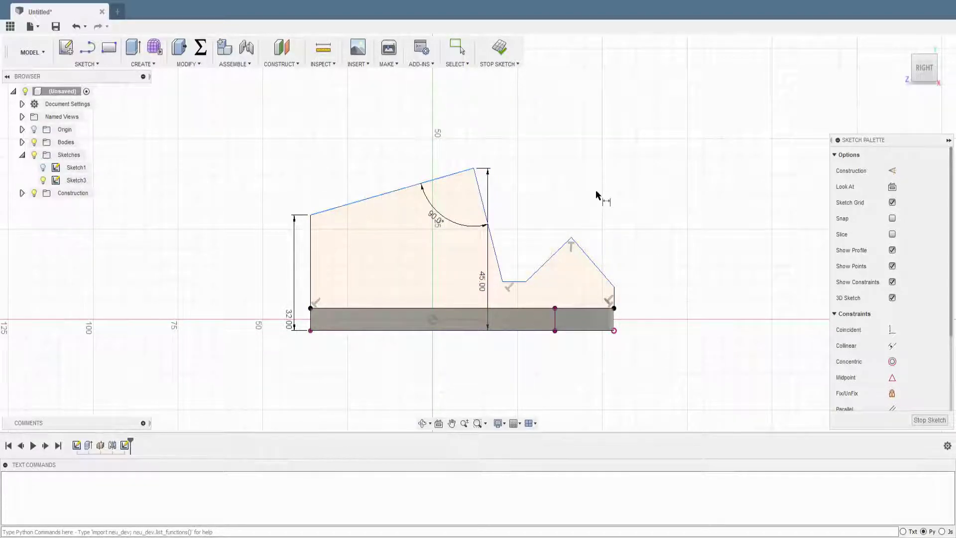
# Set the 12 mm notch width, 5 mm notch depth and 22 mm slope length.
pyautogui.write('12')
pyautogui.press('Return')
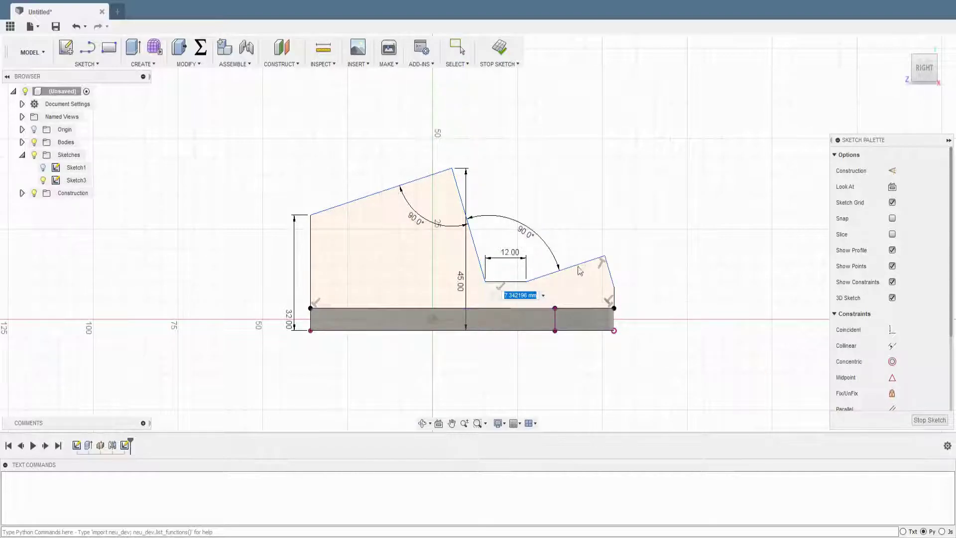
pyautogui.write('5')
pyautogui.press('Return')
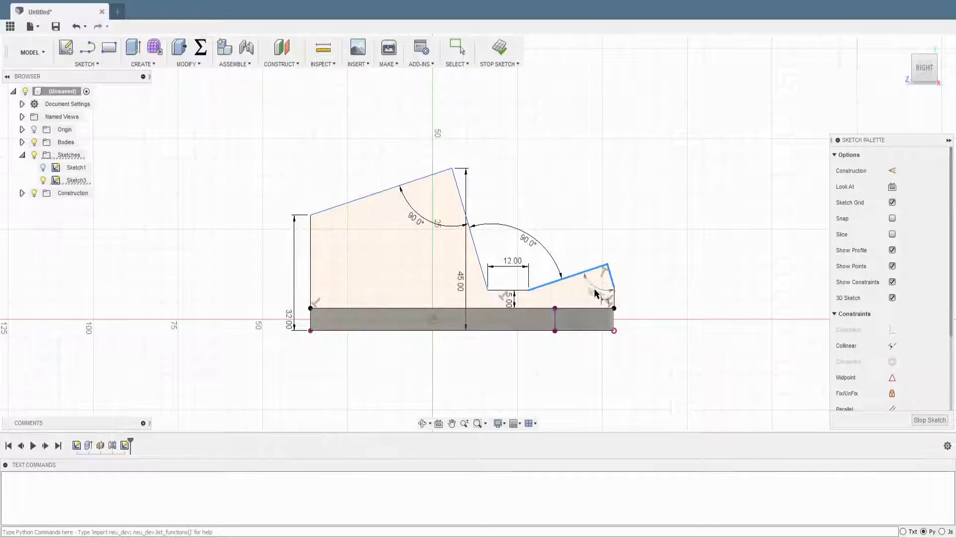
pyautogui.click(596, 294)
pyautogui.click(585, 275)
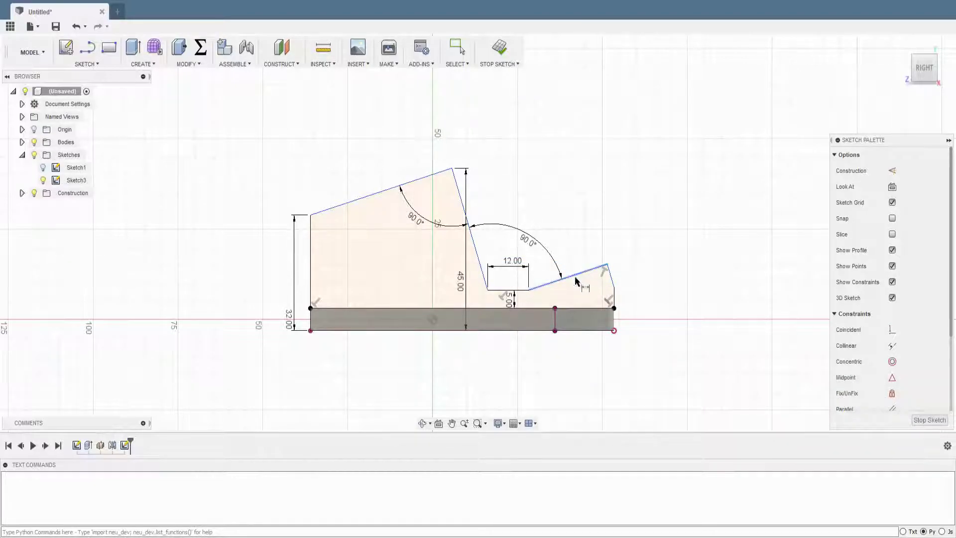
pyautogui.write('22')
pyautogui.press('Return')
pyautogui.scroll(3, 611, 224)
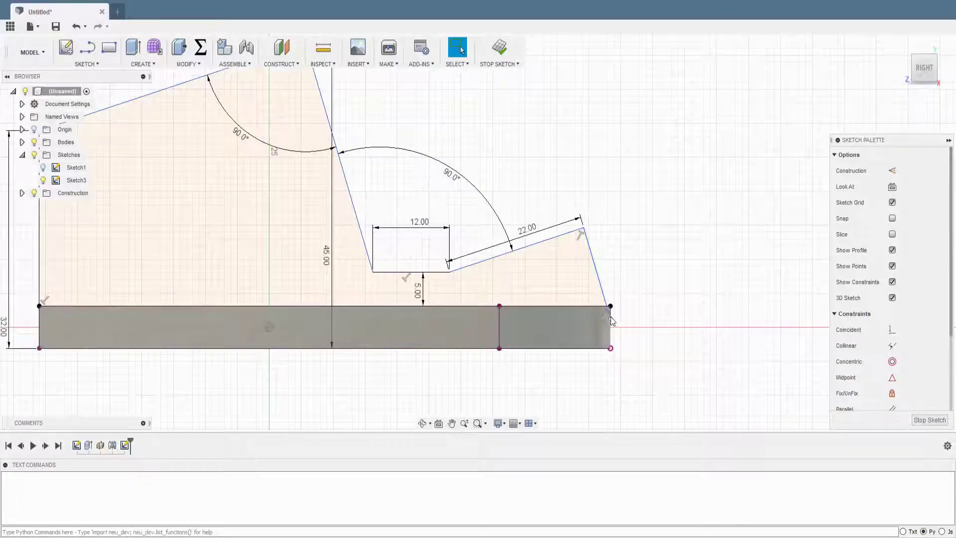
pyautogui.scroll(-2, 650, 264)
pyautogui.press('Escape')
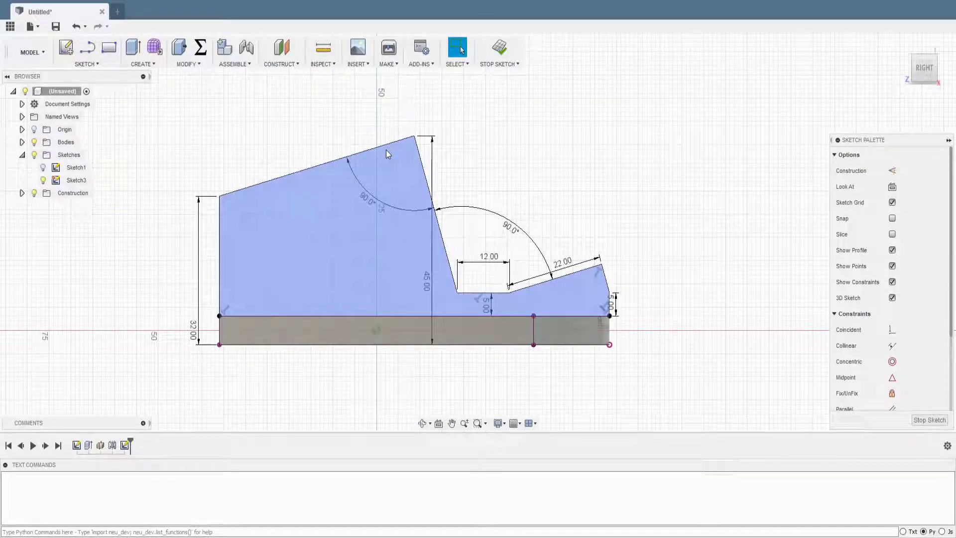
# Delete the 45.00 height and top 90° angle dimensions, then drag the peak left.
pyautogui.moveTo(432, 159); pyautogui.dragTo(408, 140)
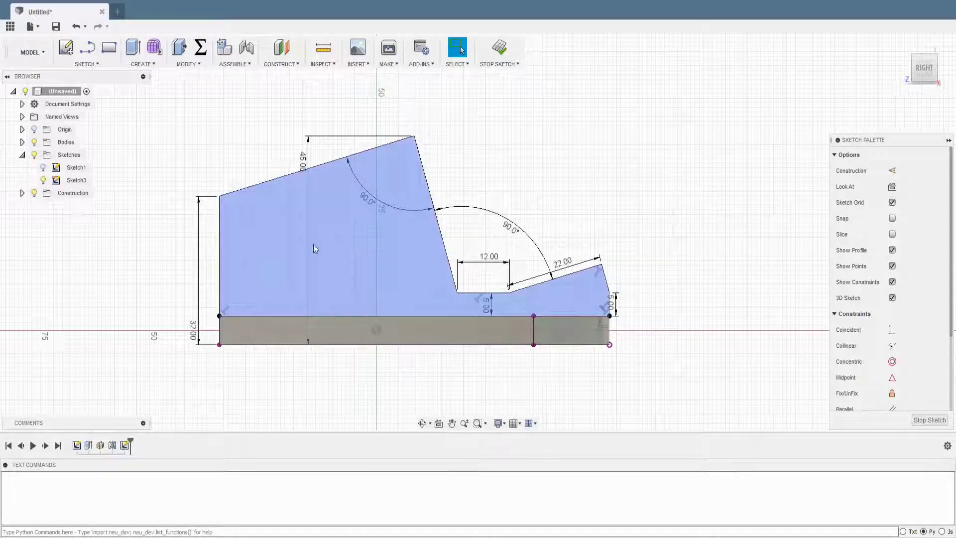
pyautogui.click(308, 209)
pyautogui.press('Delete')
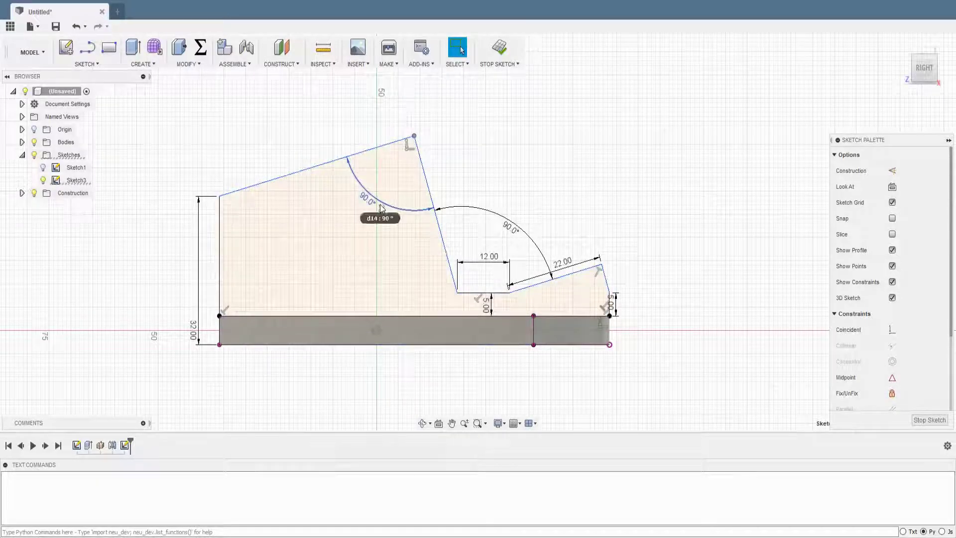
pyautogui.click(381, 208)
pyautogui.press('Delete')
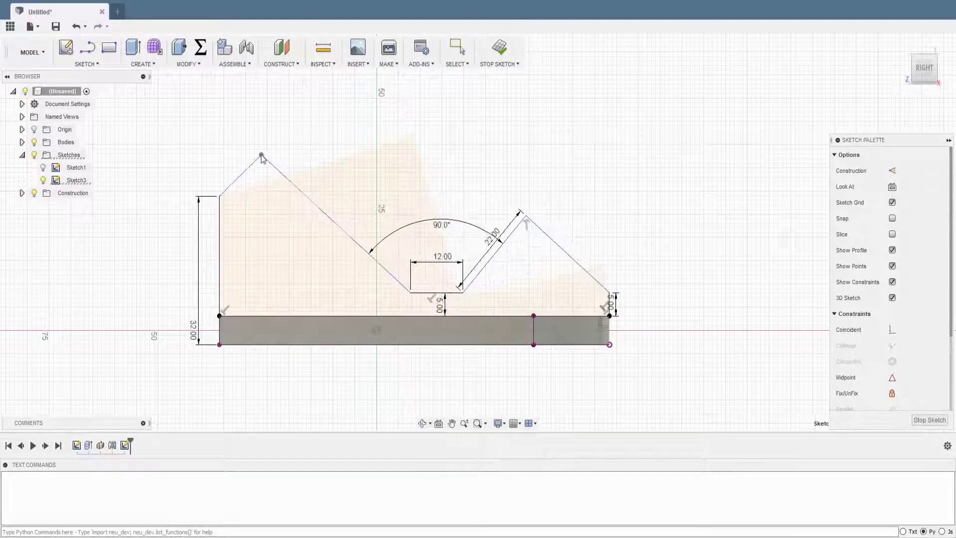
pyautogui.moveTo(414, 135); pyautogui.dragTo(248, 168)
# Re-add a 90° left-peak angle, a 45 mm peak height and the right-peak angle.
pyautogui.click(269, 171)
pyautogui.click(262, 187)
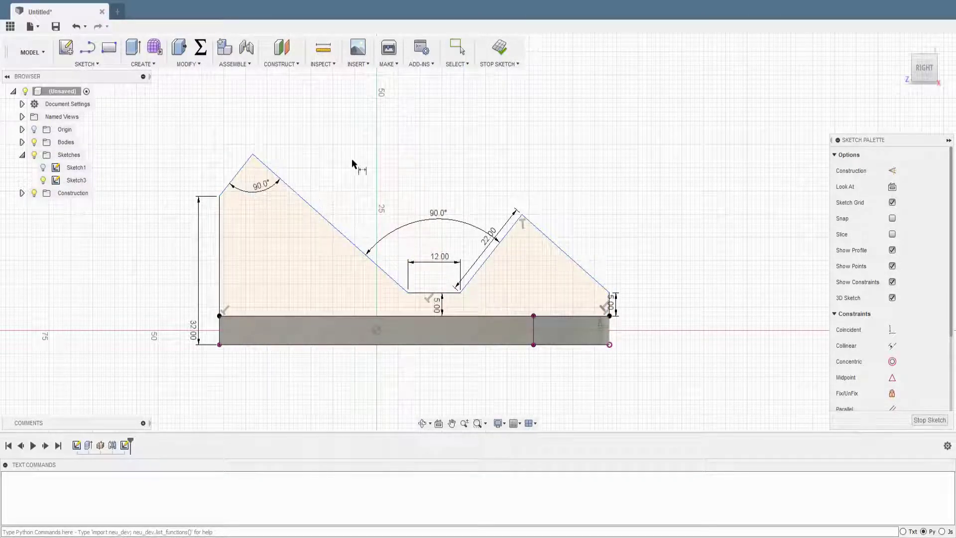
pyautogui.click(257, 328)
pyautogui.click(273, 271)
pyautogui.write('45')
pyautogui.press('Return')
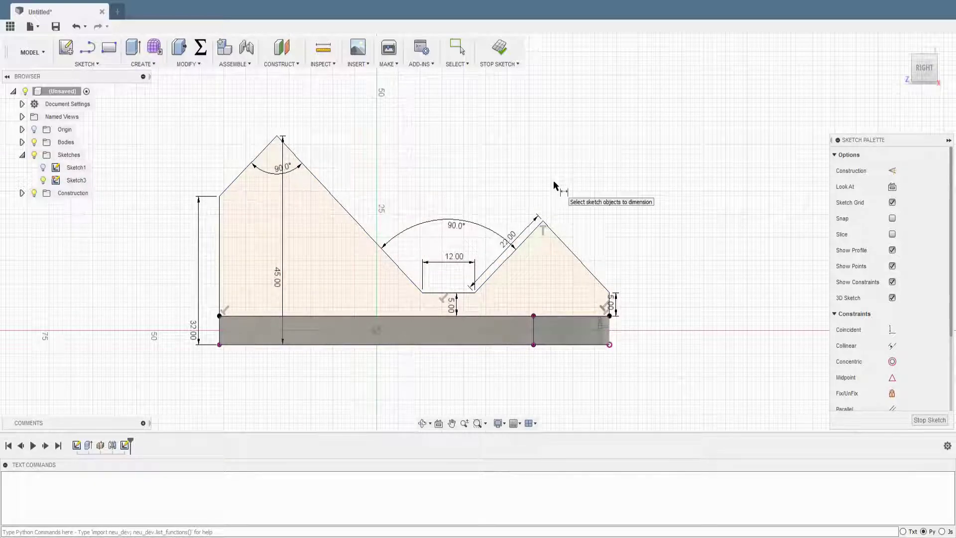
pyautogui.click(532, 232)
pyautogui.click(553, 233)
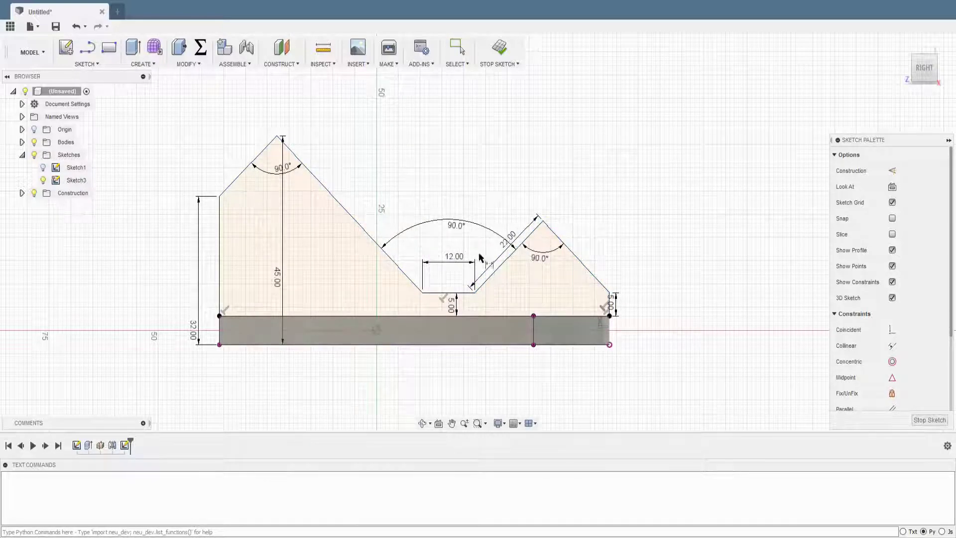
pyautogui.click(504, 57)
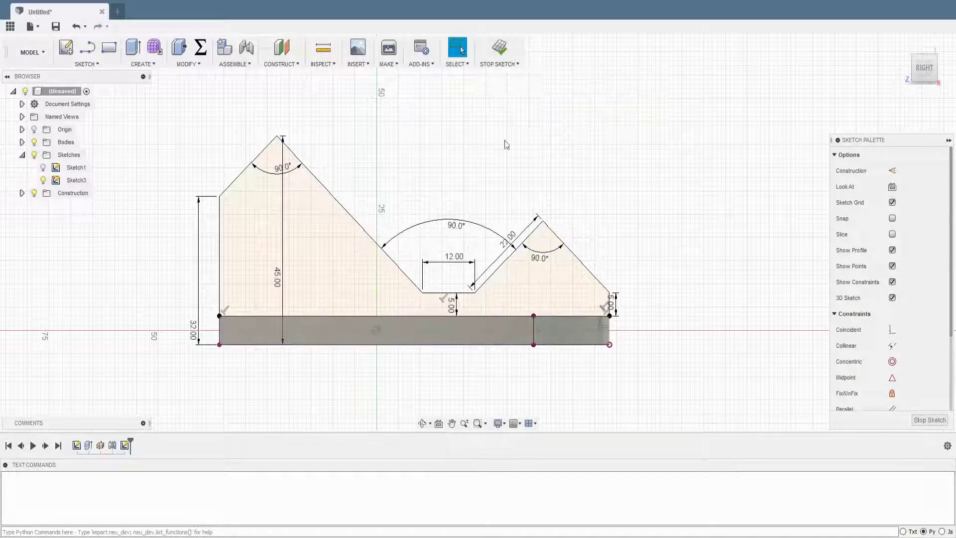
# Extrude the two-peaked profile 10 mm symmetrically, joined onto the base plate.
pyautogui.click(387, 300)
pyautogui.press('e')
pyautogui.keyDown('shift'); pyautogui.moveTo(448, 256); pyautogui.dragTo(654, 290, button='middle'); pyautogui.keyUp('shift')
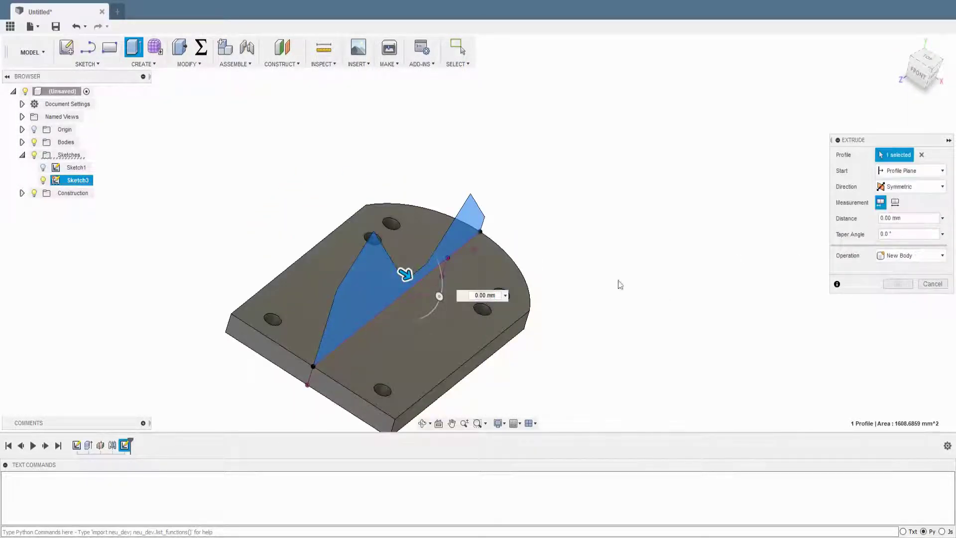
pyautogui.moveTo(406, 273); pyautogui.dragTo(436, 292)
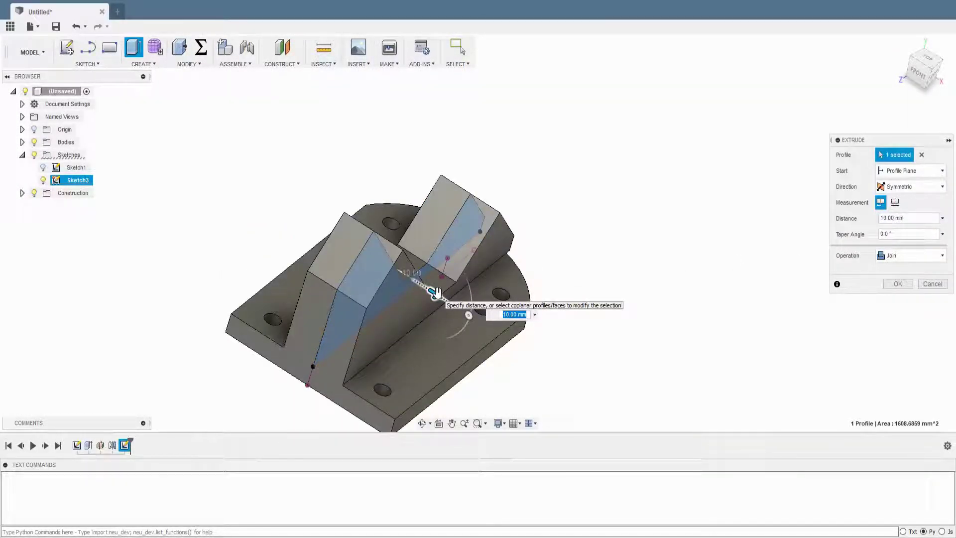
pyautogui.press('Return')
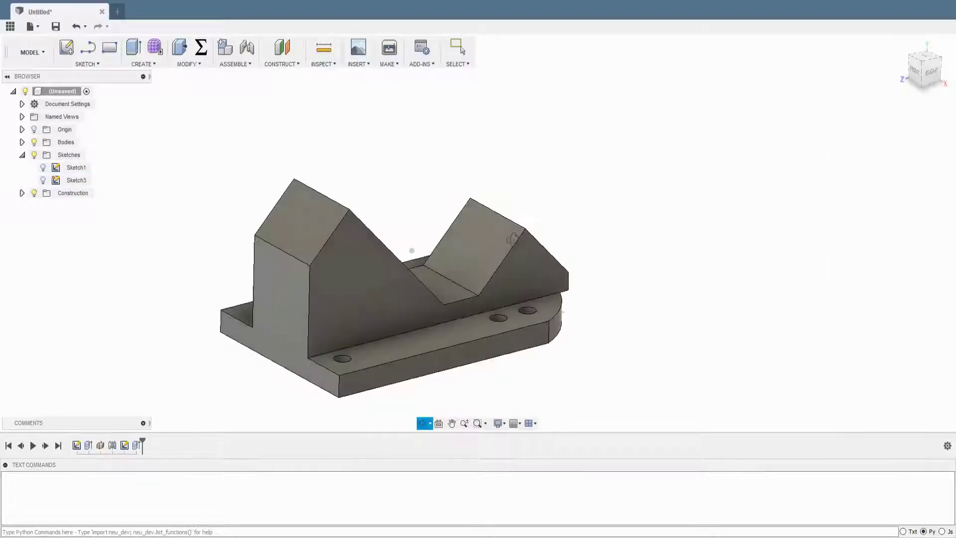
pyautogui.keyDown('shift'); pyautogui.moveTo(377, 258); pyautogui.dragTo(453, 342, button='middle'); pyautogui.keyUp('shift')
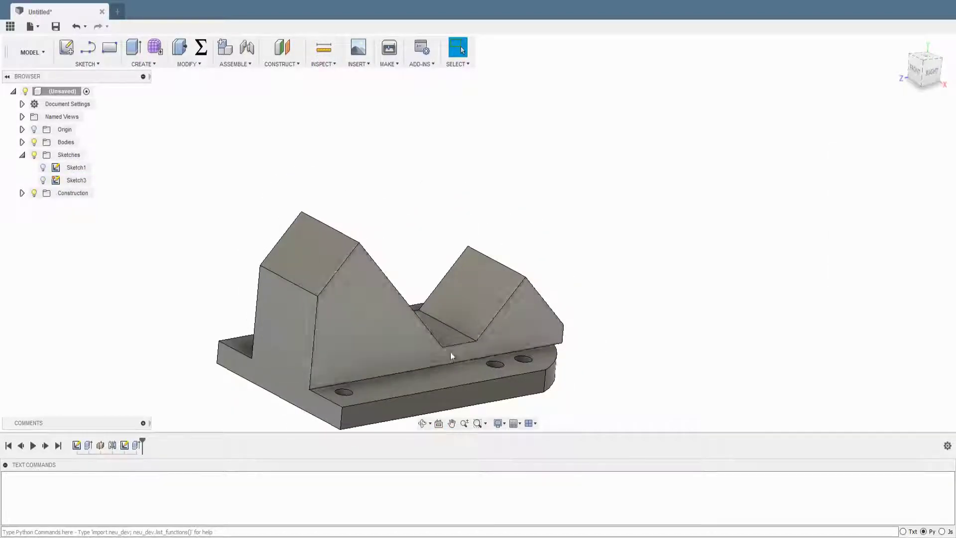
# Apply a metal physical material to Body1.
pyautogui.click(22, 142)
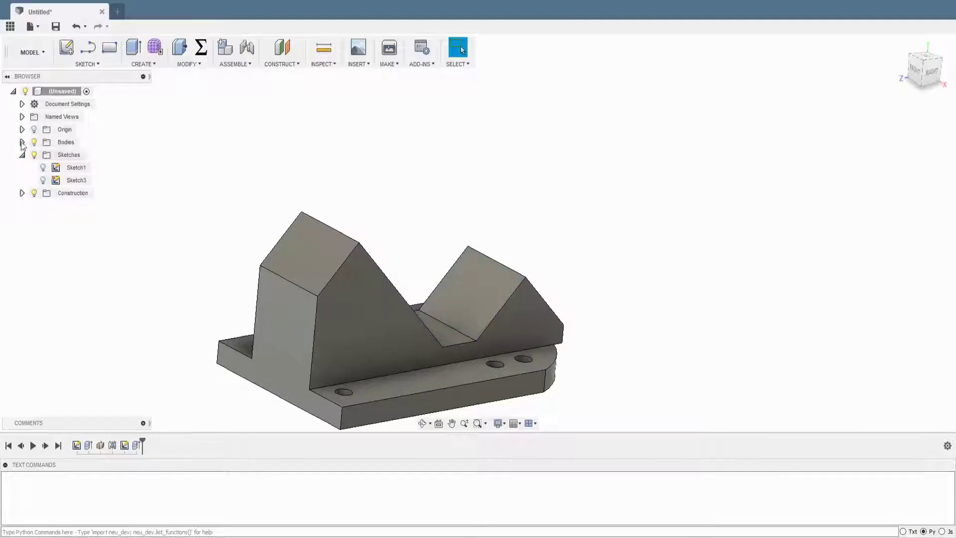
pyautogui.rightClick(75, 155)
pyautogui.click(99, 228)
pyautogui.click(815, 356)
pyautogui.moveTo(817, 373); pyautogui.dragTo(398, 319)
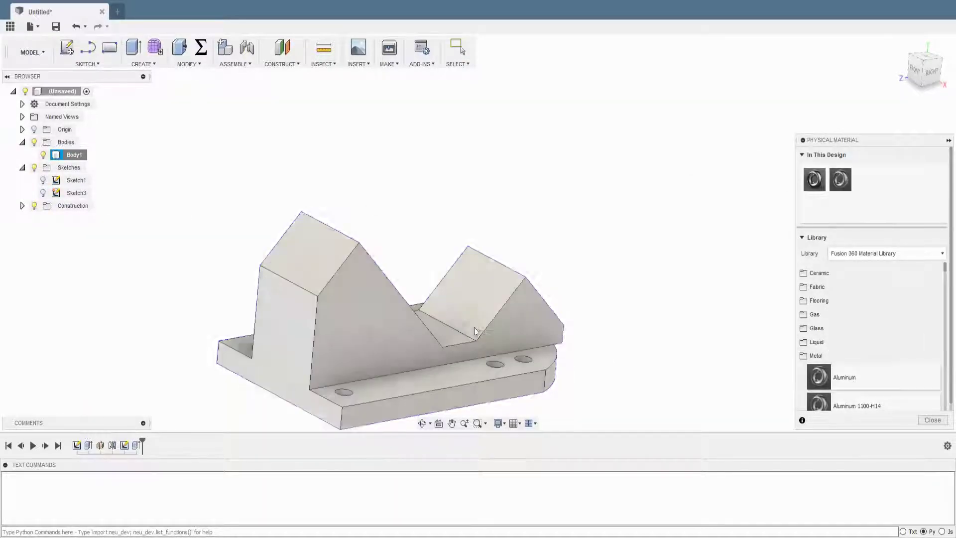
pyautogui.press('Escape')
pyautogui.moveTo(802, 384)
pyautogui.keyDown('shift'); pyautogui.mouseDown(button='middle')
pyautogui.moveTo(539, 290)
pyautogui.moveTo(324, 273)
pyautogui.mouseUp(button='middle'); pyautogui.keyUp('shift')
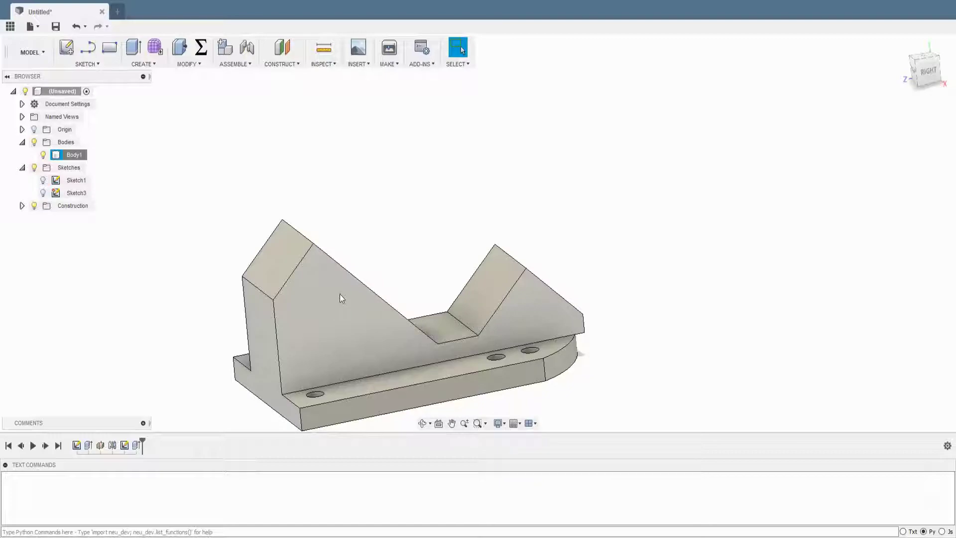
# Start a sketch on the peak face, project its edges and draw a Ø26 circle.
pyautogui.click(513, 267)
pyautogui.press('p')
pyautogui.click(447, 259)
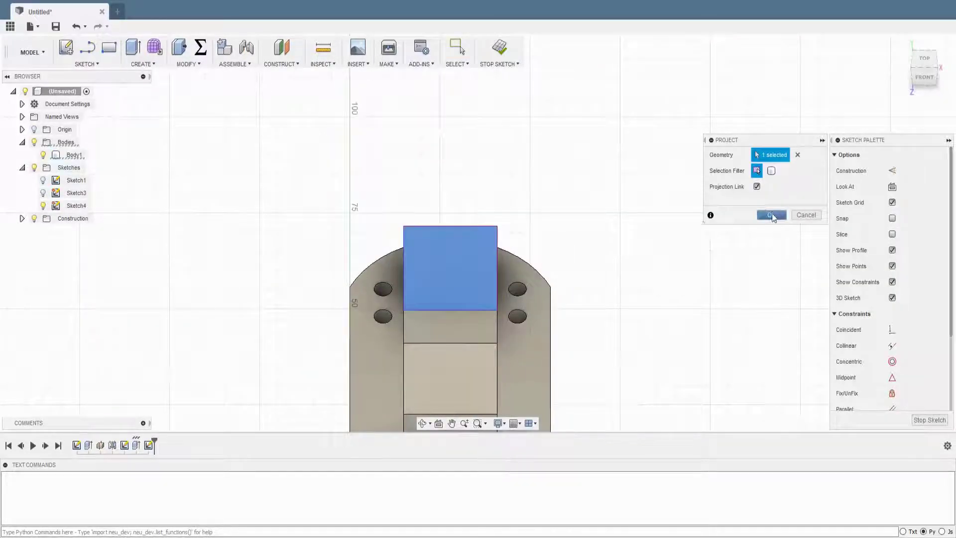
pyautogui.click(772, 213)
pyautogui.press('c')
pyautogui.click(443, 284)
pyautogui.write('26')
pyautogui.press('Return')
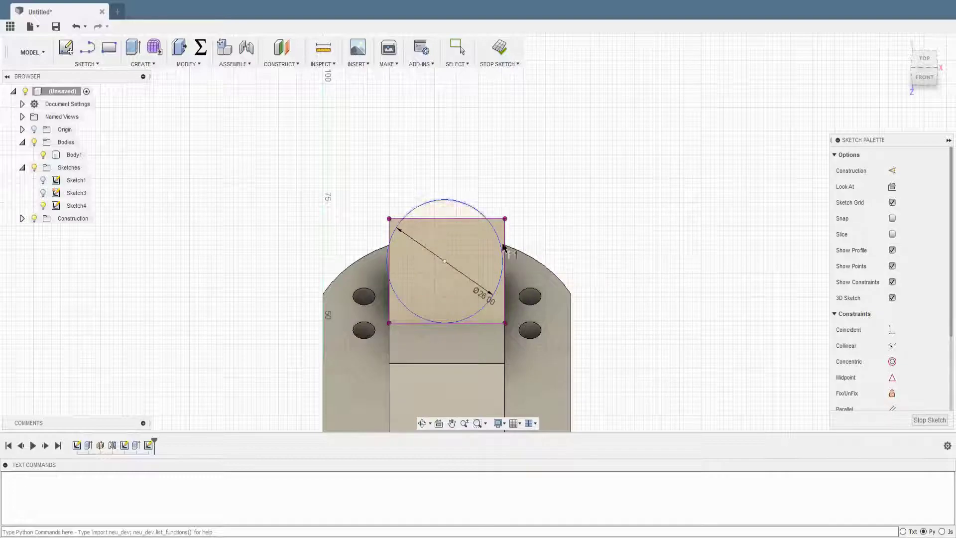
pyautogui.press('Escape')
# Make the Ø26 circle tangent to the square's top and right edges.
pyautogui.click(892, 361)
pyautogui.click(444, 201)
pyautogui.click(448, 219)
pyautogui.click(500, 259)
pyautogui.click(504, 271)
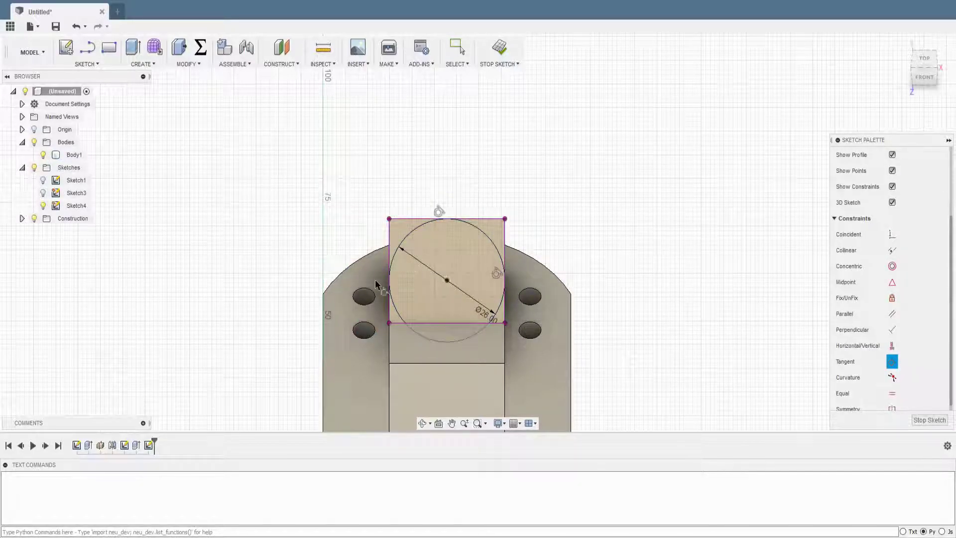
pyautogui.press('Escape')
pyautogui.keyDown('shift'); pyautogui.moveTo(636, 212); pyautogui.dragTo(551, 232, button='middle'); pyautogui.keyUp('shift')
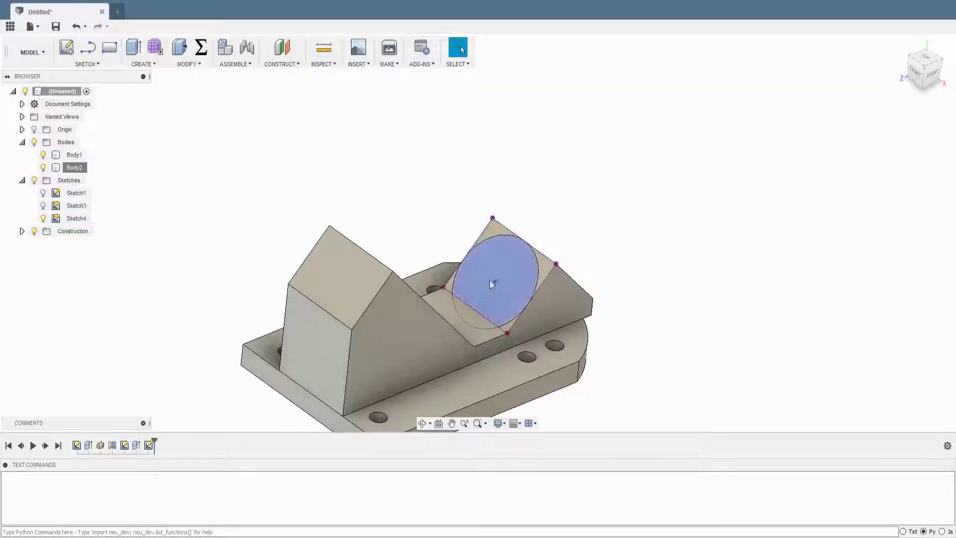
# Draw the Ø18 inner circle in the peak-face sketch.
pyautogui.press('r')
pyautogui.click(490, 284)
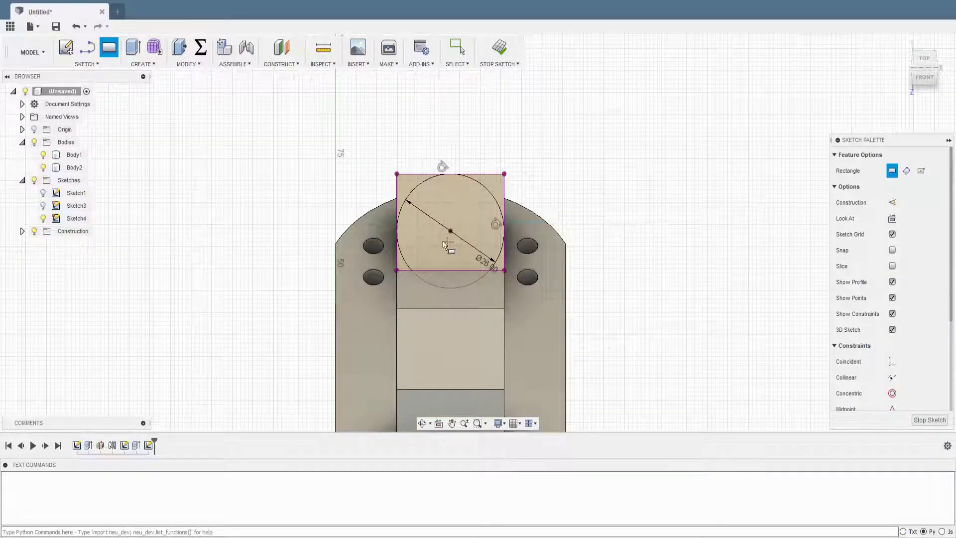
pyautogui.scroll(3, 444, 243)
pyautogui.write('c')
pyautogui.write('18')
pyautogui.press('Return')
pyautogui.press('Escape')
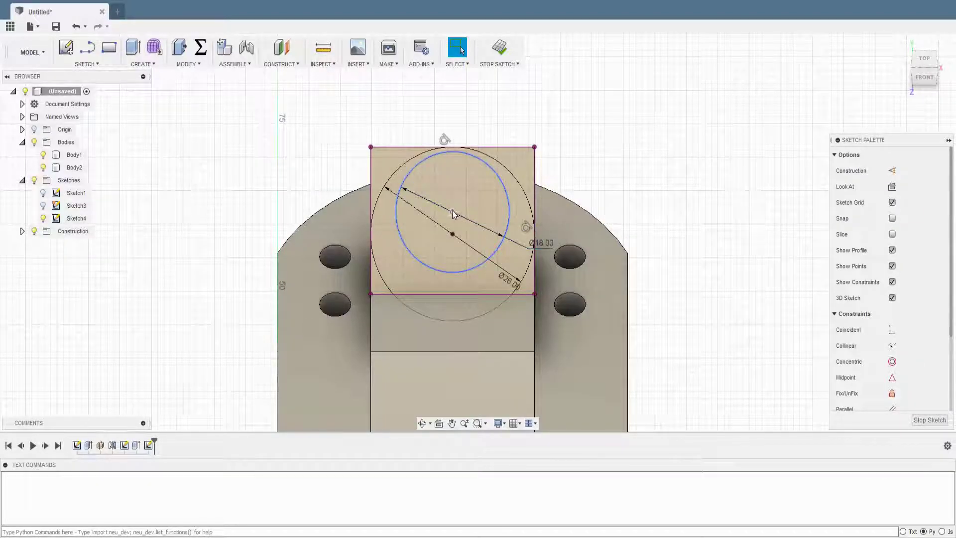
pyautogui.scroll(2, 452, 216)
# Draw a construction line up from the circles' centre.
pyautogui.press('l')
pyautogui.moveTo(504, 243); pyautogui.dragTo(537, 240, button='middle')
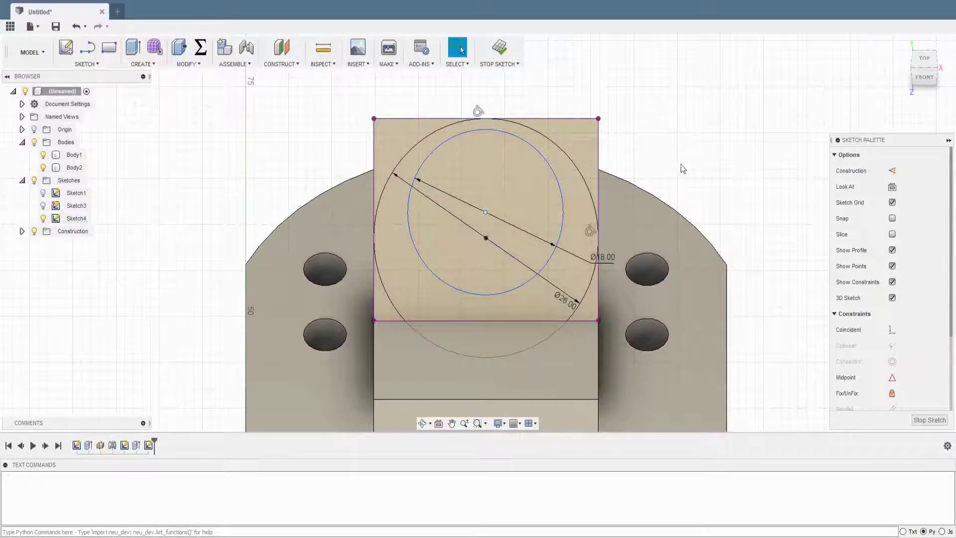
pyautogui.press('l')
pyautogui.press('x')
pyautogui.click(493, 183)
pyautogui.press('Escape')
pyautogui.scroll(2, 492, 203)
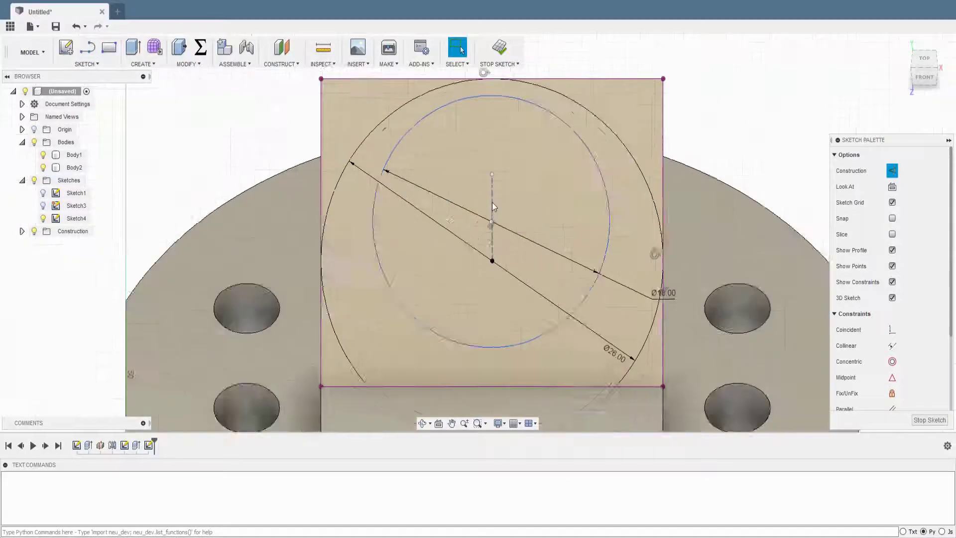
pyautogui.scroll(-2, 510, 184)
# Snap the Ø18 circle's centre to the line end and dimension the offset 2.00.
pyautogui.moveTo(504, 111); pyautogui.dragTo(499, 137)
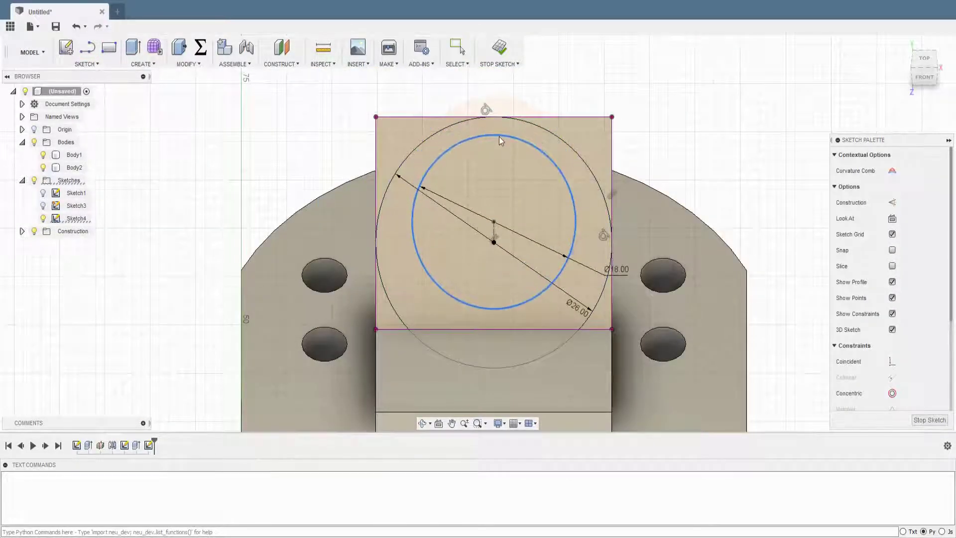
pyautogui.scroll(2, 492, 232)
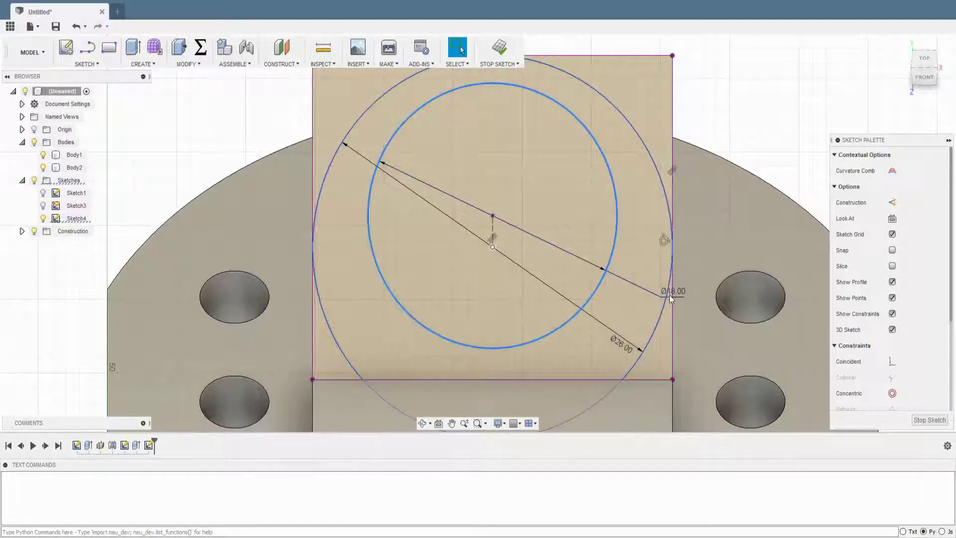
pyautogui.moveTo(669, 295); pyautogui.dragTo(566, 177)
pyautogui.press('d')
pyautogui.click(493, 230)
pyautogui.press('Return')
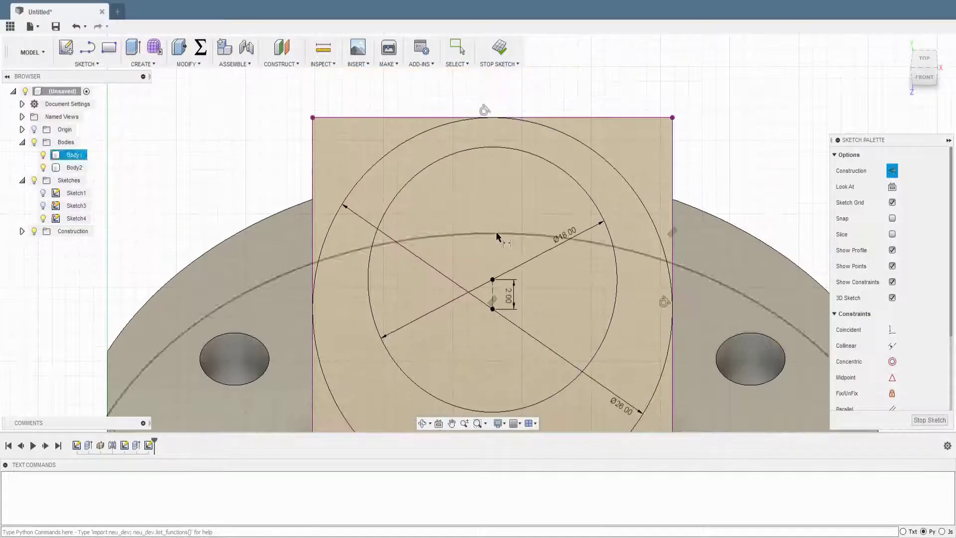
# Measure the gap between the outer and inner circle tops.
pyautogui.press('i')
pyautogui.click(491, 147)
pyautogui.click(490, 119)
pyautogui.press('Escape')
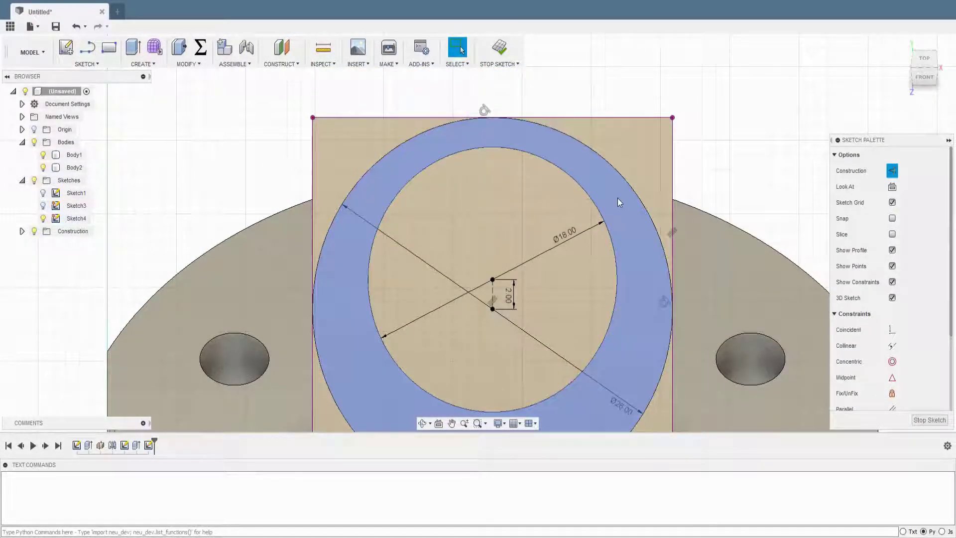
pyautogui.scroll(-4, 618, 201)
# Cut the ring profiles through the whole part with a flipped All extent.
pyautogui.press('e')
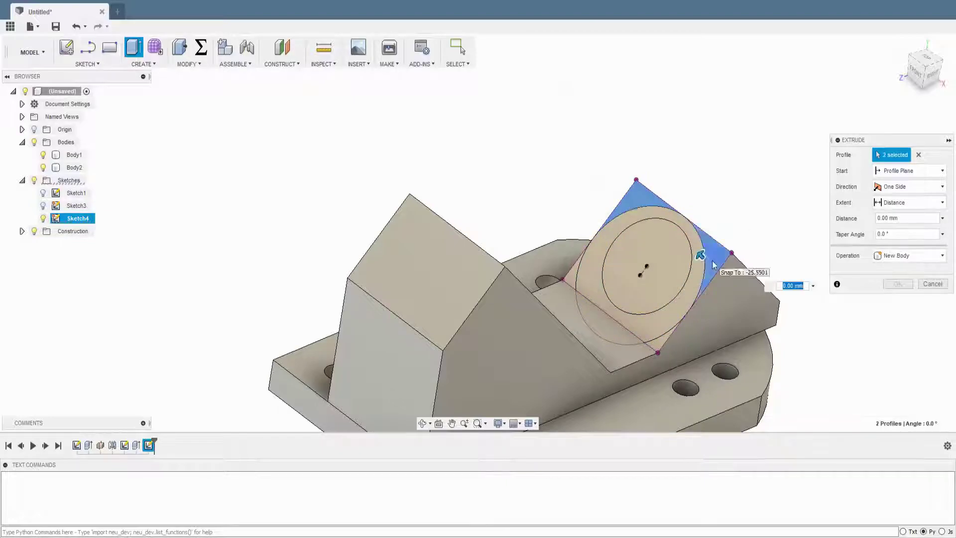
pyautogui.click(892, 202)
pyautogui.click(891, 249)
pyautogui.click(837, 288)
pyautogui.moveTo(764, 305)
pyautogui.keyDown('shift'); pyautogui.mouseDown(button='middle')
pyautogui.moveTo(737, 319)
pyautogui.moveTo(763, 317)
pyautogui.mouseUp(button='middle'); pyautogui.keyUp('shift')
pyautogui.press('Return')
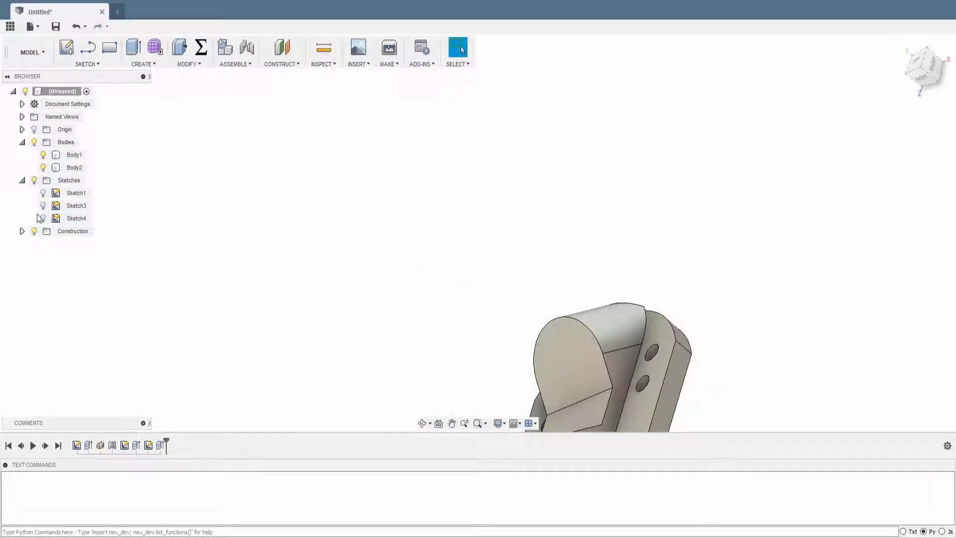
# Show Sketch4 again and extrude its circle profile as a second body.
pyautogui.click(42, 218)
pyautogui.press('e')
pyautogui.click(576, 367)
pyautogui.keyDown('shift'); pyautogui.moveTo(576, 367); pyautogui.dragTo(717, 214, button='middle'); pyautogui.keyUp('shift')
pyautogui.press('Return')
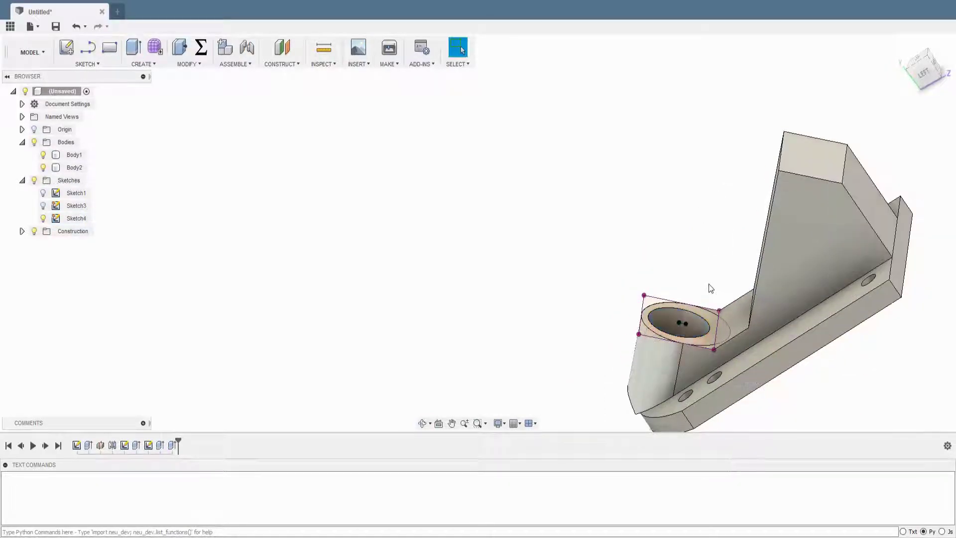
# Hide Sketch4, select Body2 and orbit to inspect the bored boss.
pyautogui.keyDown('shift'); pyautogui.moveTo(711, 289); pyautogui.dragTo(737, 348, button='middle'); pyautogui.keyUp('shift')
pyautogui.scroll(3, 697, 309)
pyautogui.scroll(3, 670, 315)
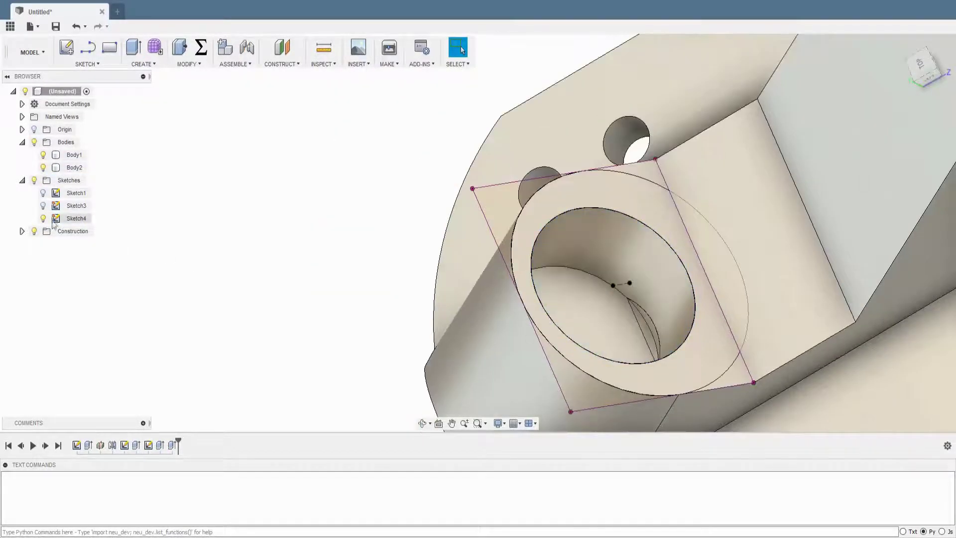
pyautogui.click(42, 218)
pyautogui.click(74, 168)
pyautogui.scroll(-5, 628, 234)
pyautogui.moveTo(627, 234)
pyautogui.keyDown('shift'); pyautogui.mouseDown(button='middle')
pyautogui.moveTo(645, 292)
pyautogui.moveTo(703, 309)
pyautogui.mouseUp(button='middle'); pyautogui.keyUp('shift')
pyautogui.scroll(5, 703, 308)
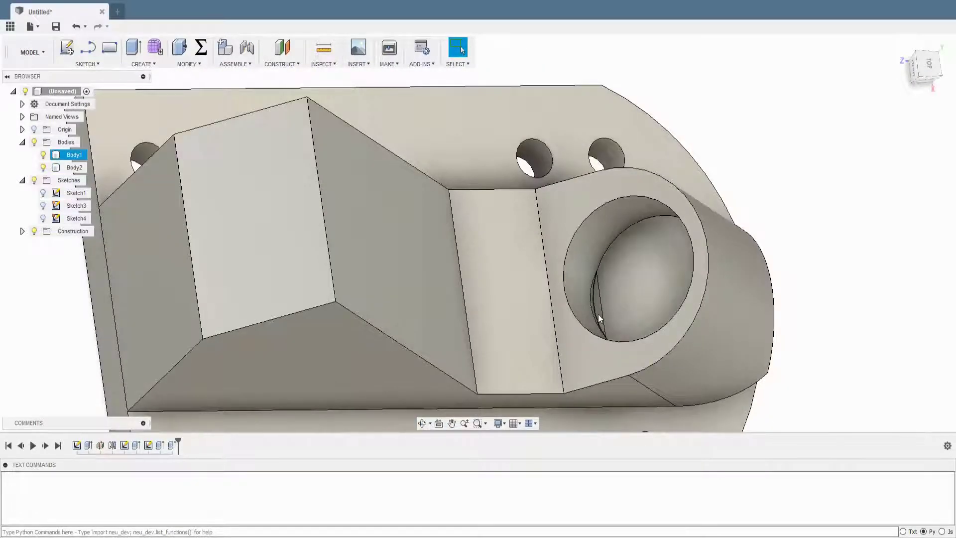
pyautogui.keyDown('shift'); pyautogui.moveTo(600, 319); pyautogui.dragTo(585, 310, button='middle'); pyautogui.keyUp('shift')
pyautogui.scroll(-3, 586, 310)
# Reopen the latest Extrude feature, close it unchanged, and view the whole part.
pyautogui.rightClick(172, 445)
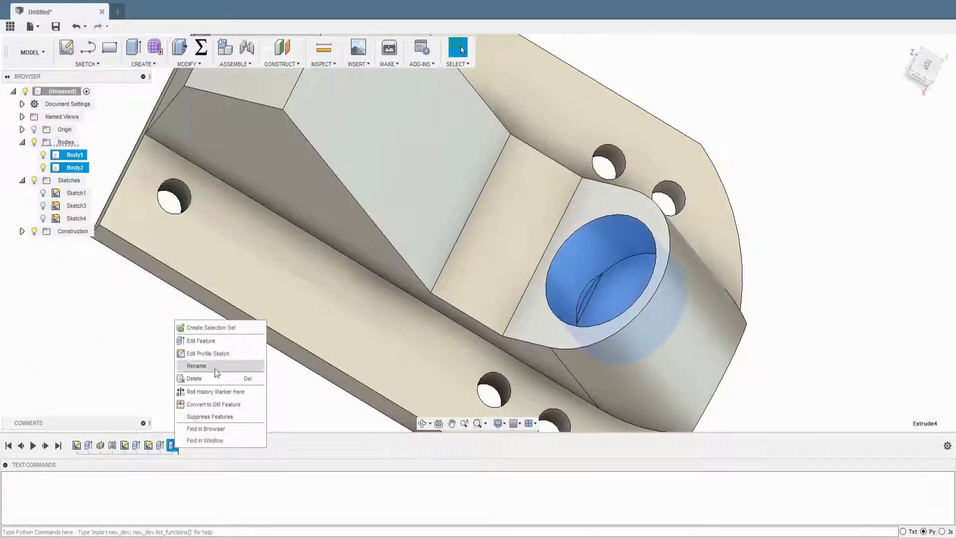
pyautogui.click(201, 340)
pyautogui.press('Escape')
pyautogui.scroll(-5, 599, 322)
pyautogui.moveTo(688, 241)
pyautogui.keyDown('shift'); pyautogui.mouseDown(button='middle')
pyautogui.moveTo(581, 333)
pyautogui.moveTo(490, 238)
pyautogui.moveTo(479, 262)
pyautogui.mouseUp(button='middle'); pyautogui.keyUp('shift')
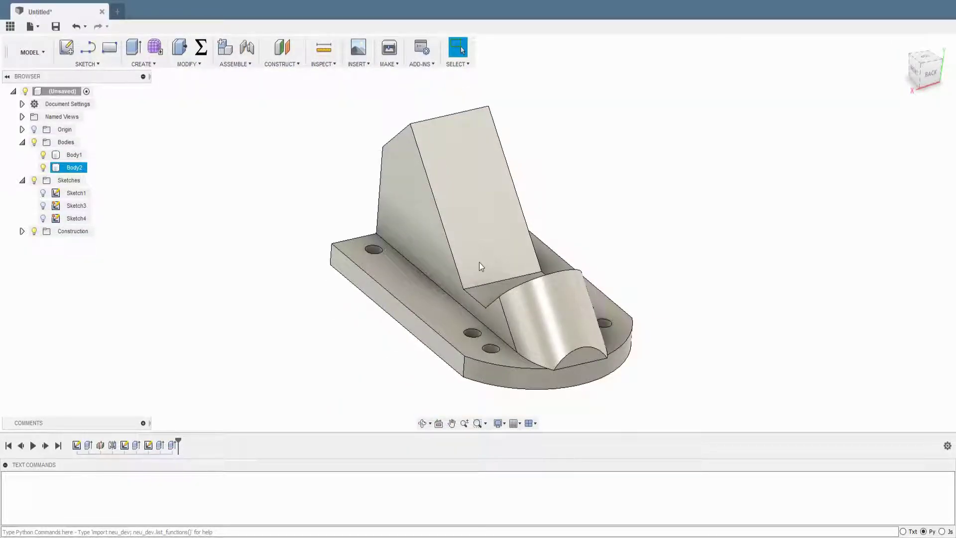
# Start a sketch on the sloped face with a vertical construction centre line.
pyautogui.click(479, 262)
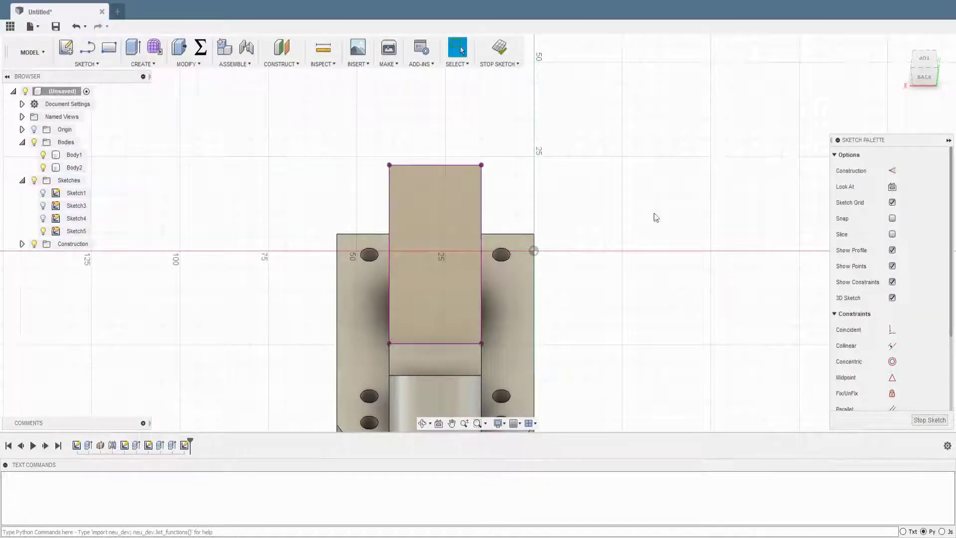
pyautogui.press('l')
pyautogui.press('x')
pyautogui.click(476, 165)
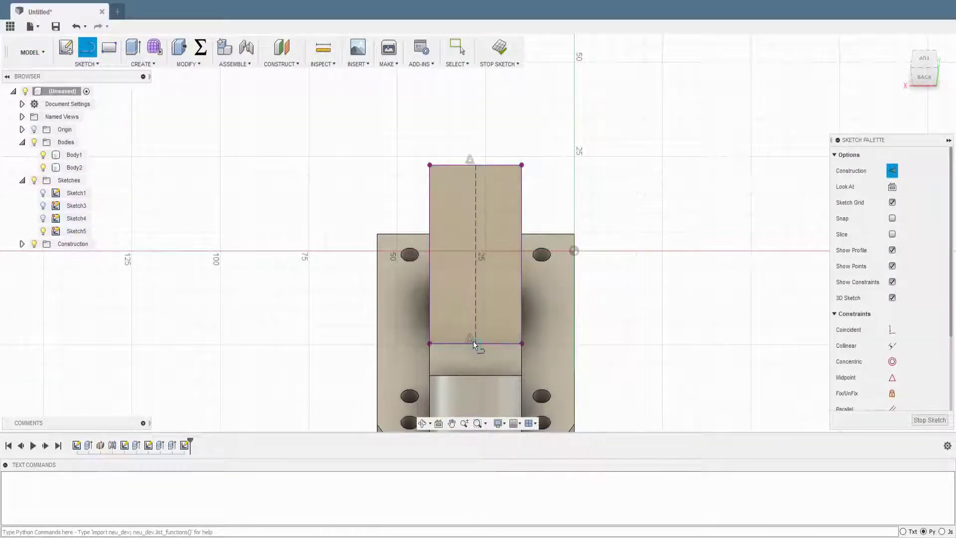
pyautogui.click(475, 343)
# Draw a Ø26 circle tangent to the face's top edge.
pyautogui.write('c26')
pyautogui.press('Return')
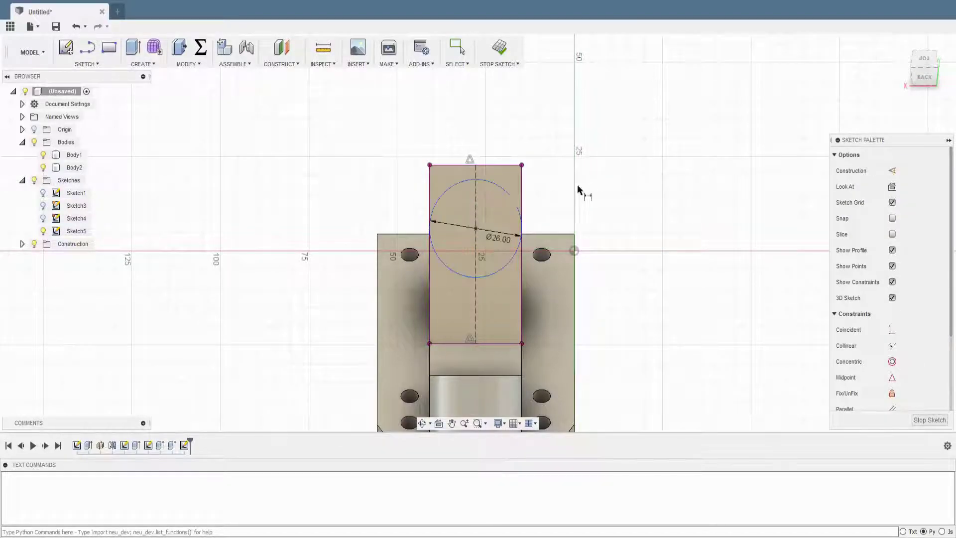
pyautogui.scroll(-3, 876, 323)
pyautogui.click(891, 354)
pyautogui.scroll(1, 608, 164)
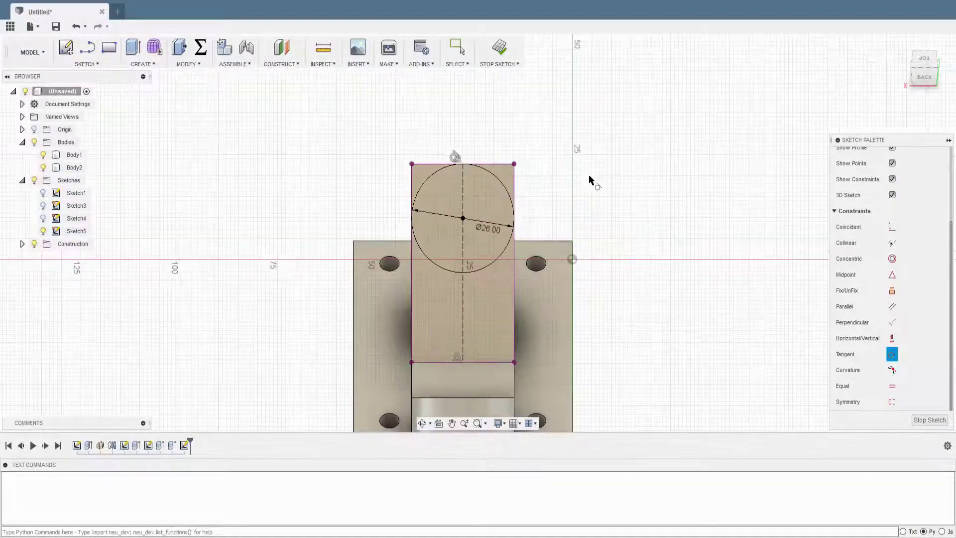
# Place a Ø9.50 small circle inside the Ø26 circle and measure it.
pyautogui.press('c')
pyautogui.click(462, 197)
pyautogui.press('Escape')
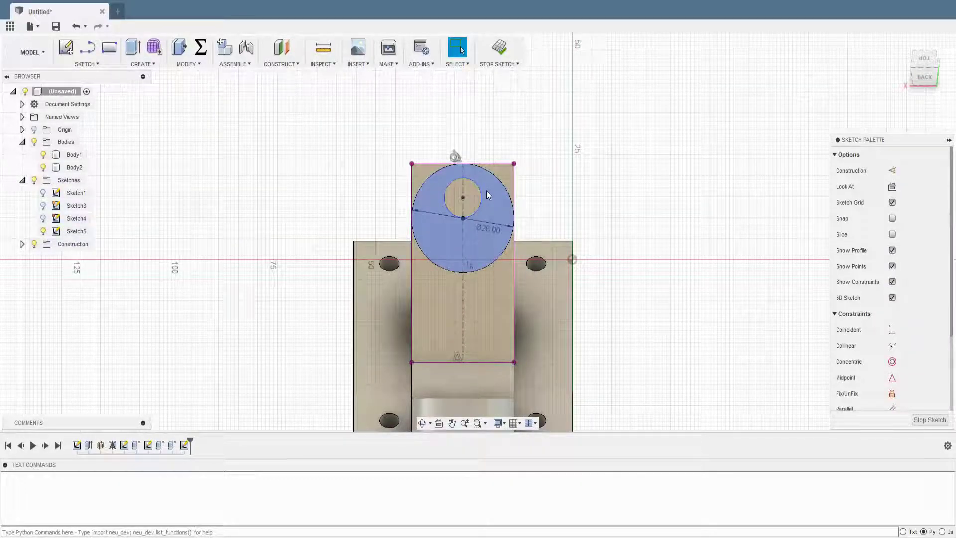
pyautogui.scroll(3, 498, 214)
pyautogui.scroll(1, 504, 189)
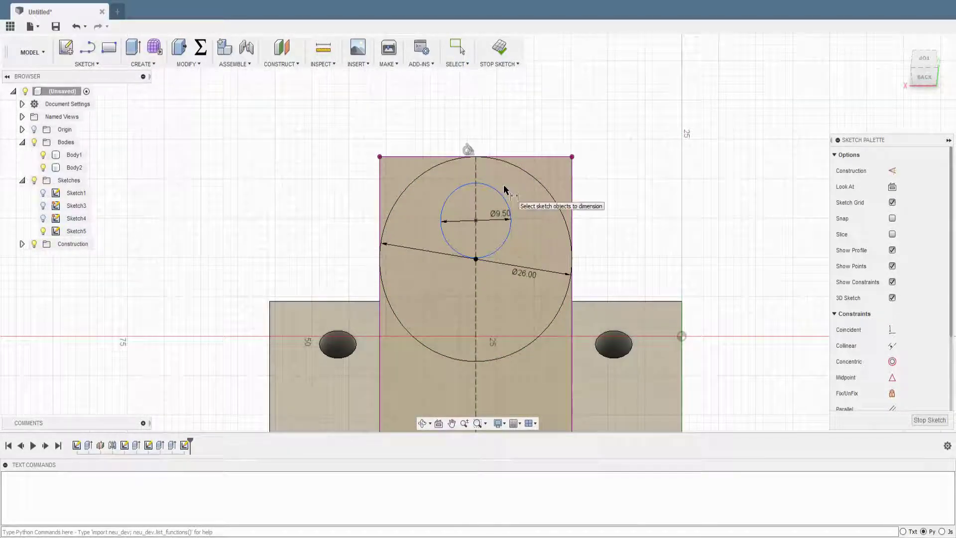
pyautogui.press('i')
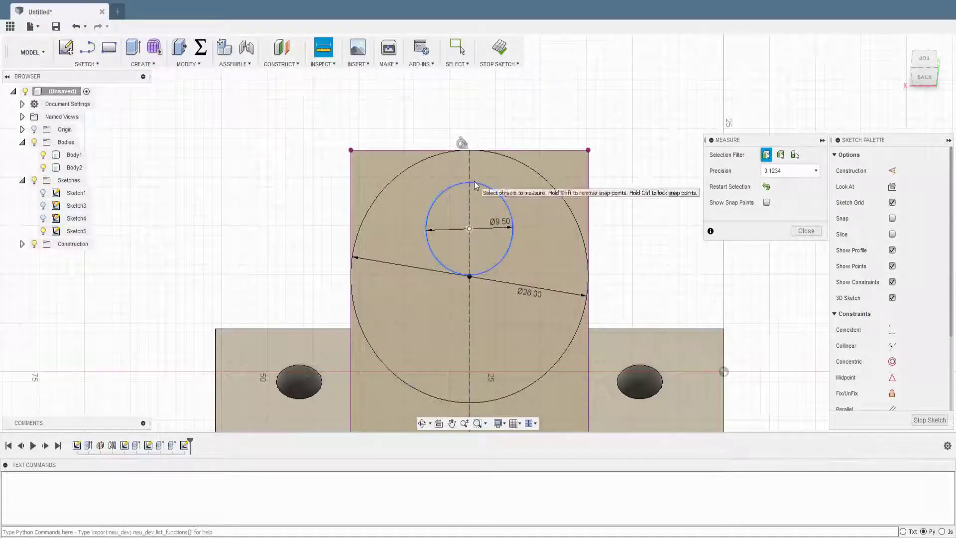
pyautogui.click(500, 195)
pyautogui.press('Escape')
pyautogui.scroll(2, 495, 199)
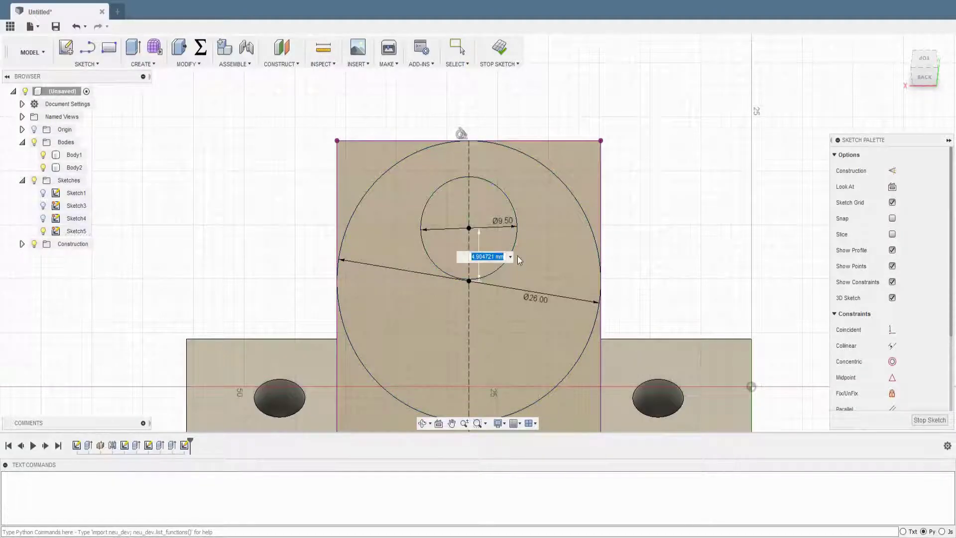
# Dimension the small circle's centre offset, changing it from 3.5 to 2.75 mm.
pyautogui.write('3.5')
pyautogui.press('Return')
pyautogui.press('i')
pyautogui.click(474, 192)
pyautogui.press('Escape')
pyautogui.doubleClick(480, 266)
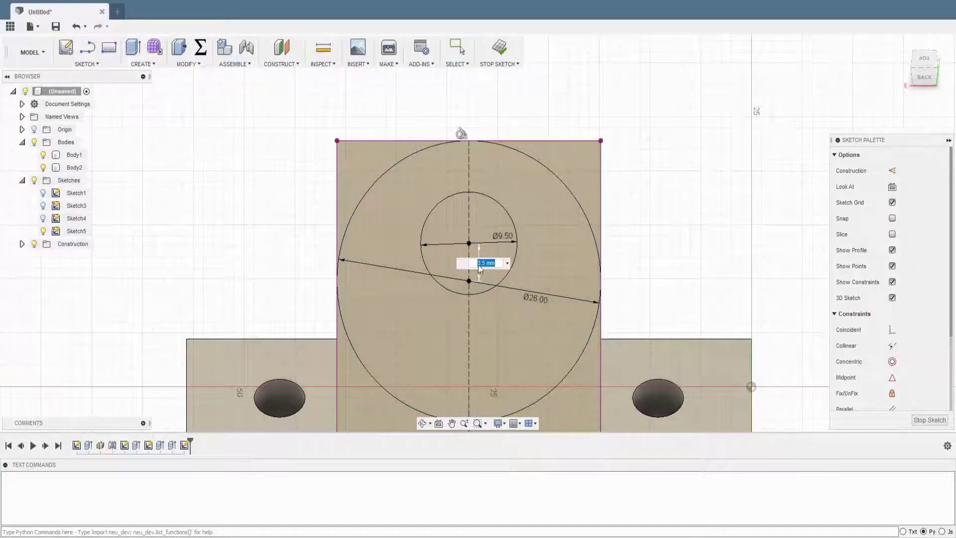
pyautogui.write('2.75')
pyautogui.press('Return')
# Check the gap between circle tops and set the corner profiles to cut through all.
pyautogui.press('Escape')
pyautogui.press('i')
pyautogui.click(469, 200)
pyautogui.click(468, 142)
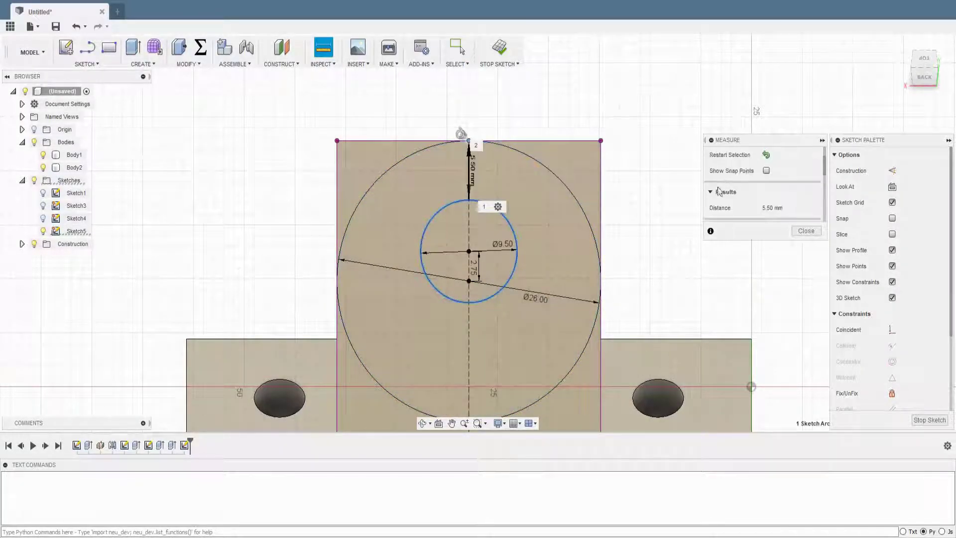
pyautogui.press('e')
pyautogui.click(515, 142)
# Apply the flipped cut rounding the block's top, then cut the small hole through it.
pyautogui.click(878, 218)
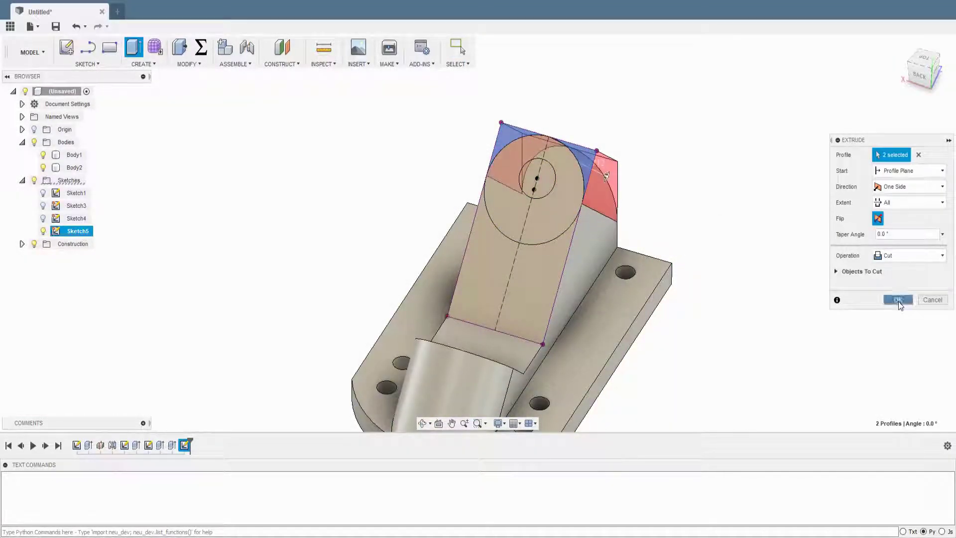
pyautogui.click(898, 300)
pyautogui.click(77, 230)
pyautogui.press('e')
pyautogui.click(381, 222)
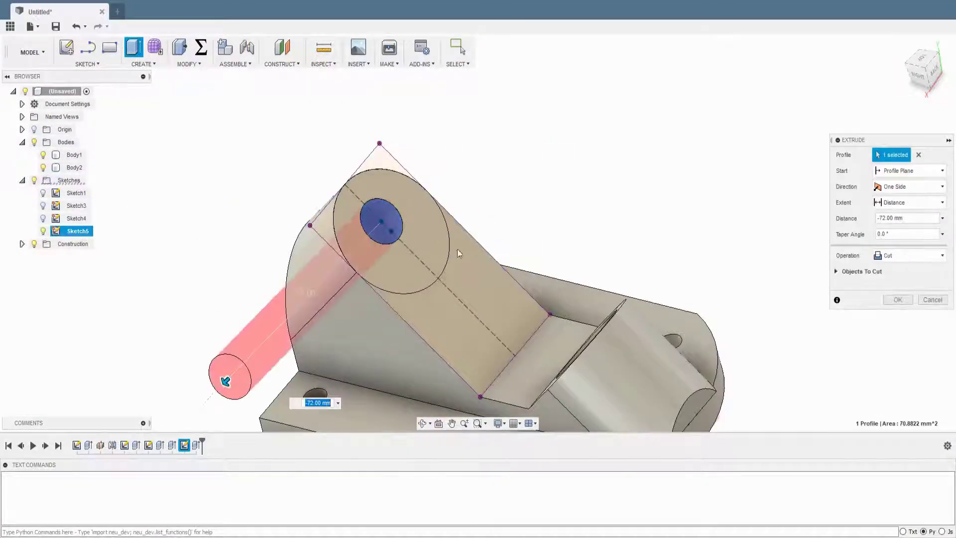
pyautogui.click(898, 300)
pyautogui.moveTo(623, 259)
pyautogui.keyDown('shift'); pyautogui.mouseDown(button='middle')
pyautogui.moveTo(425, 255)
pyautogui.moveTo(584, 237)
pyautogui.moveTo(559, 245)
pyautogui.moveTo(734, 309)
pyautogui.mouseUp(button='middle'); pyautogui.keyUp('shift')
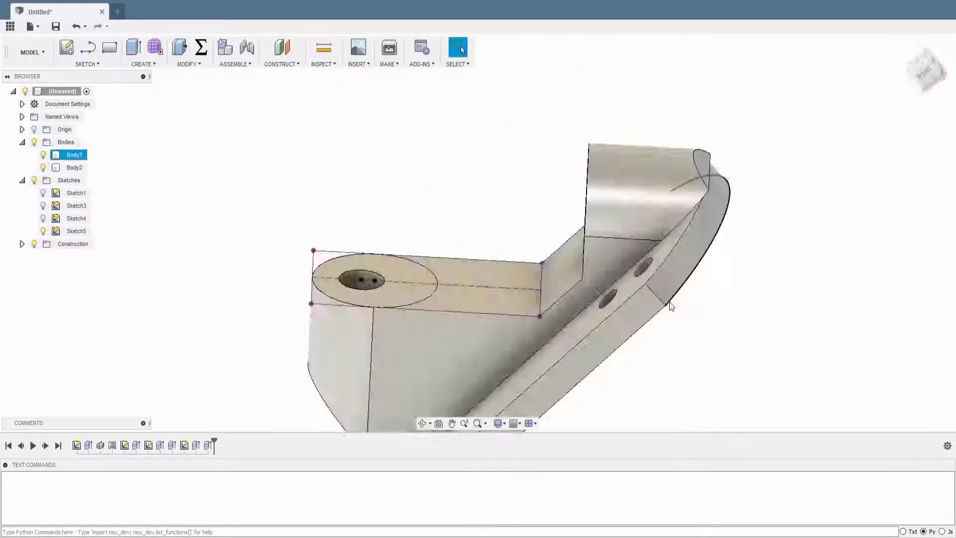
pyautogui.moveTo(671, 305)
pyautogui.keyDown('shift'); pyautogui.mouseDown(button='middle')
pyautogui.moveTo(820, 231)
pyautogui.moveTo(835, 339)
pyautogui.moveTo(570, 261)
pyautogui.mouseUp(button='middle'); pyautogui.keyUp('shift')
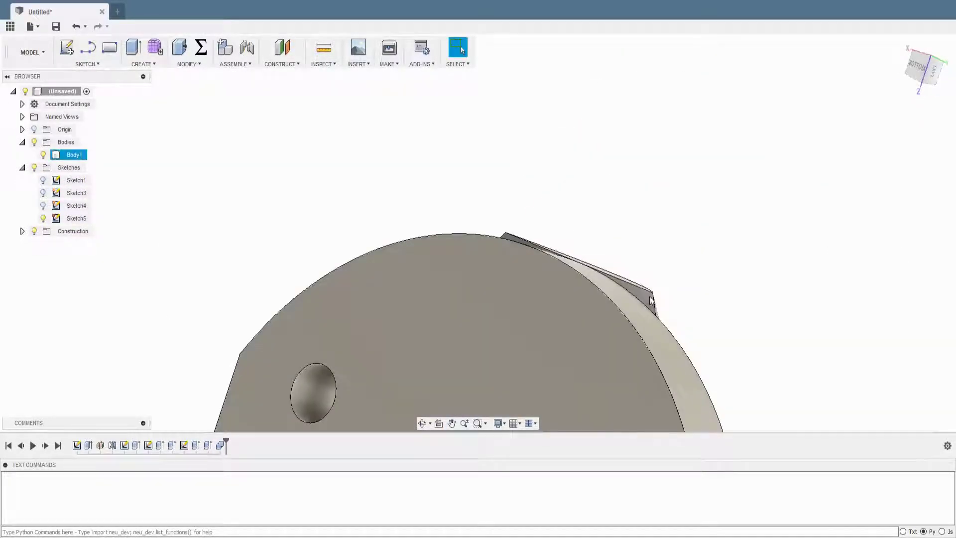
# Apply one more through-all cut and orbit to inspect the part.
pyautogui.press('e')
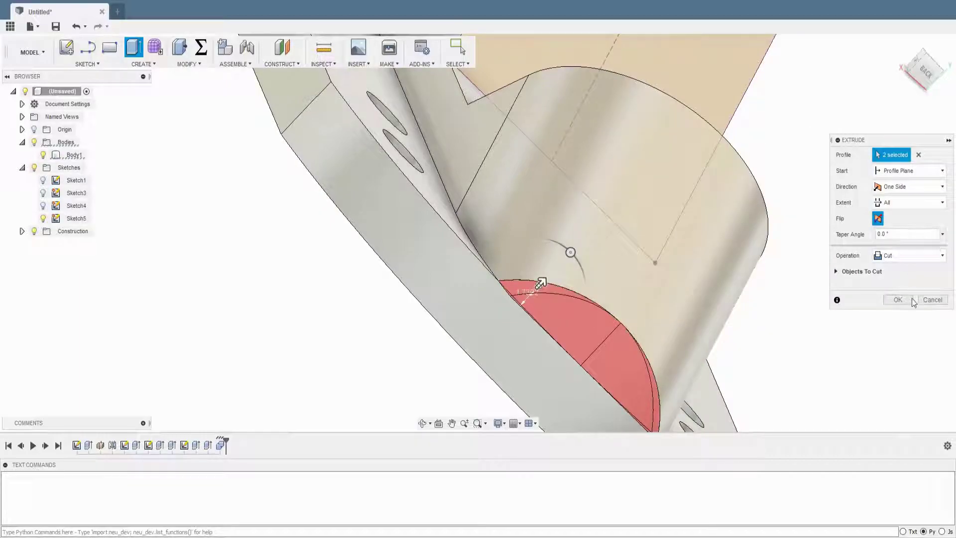
pyautogui.click(898, 300)
pyautogui.keyDown('shift'); pyautogui.moveTo(674, 275); pyautogui.dragTo(614, 358, button='middle'); pyautogui.keyUp('shift')
pyautogui.click(458, 47)
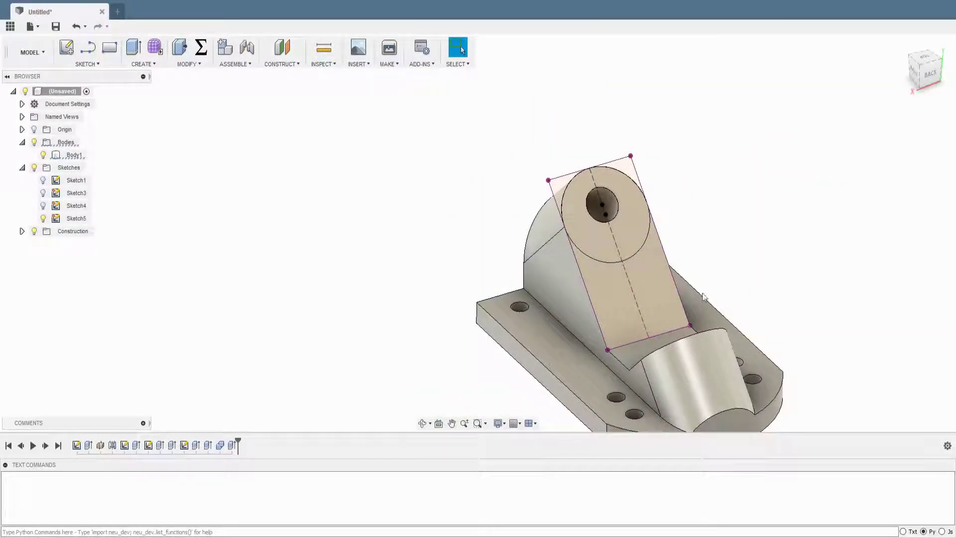
pyautogui.moveTo(575, 231)
pyautogui.keyDown('shift'); pyautogui.mouseDown(button='middle')
pyautogui.moveTo(558, 238)
pyautogui.moveTo(680, 248)
pyautogui.moveTo(542, 192)
pyautogui.mouseUp(button='middle'); pyautogui.keyUp('shift')
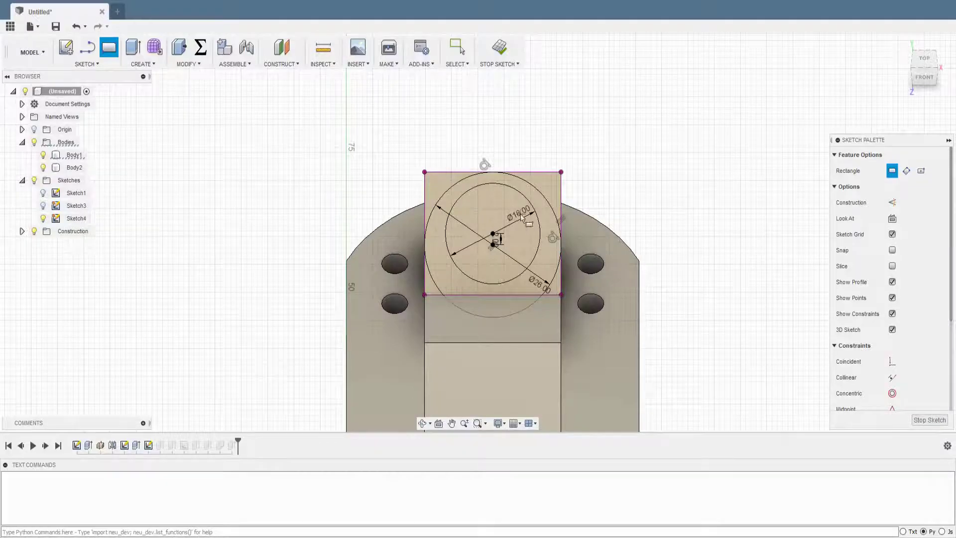
# Draw a Ø13 circle inside the Ø18 circle and orbit to a tilted 3D view.
pyautogui.press('c')
pyautogui.scroll(5, 517, 211)
pyautogui.write('13')
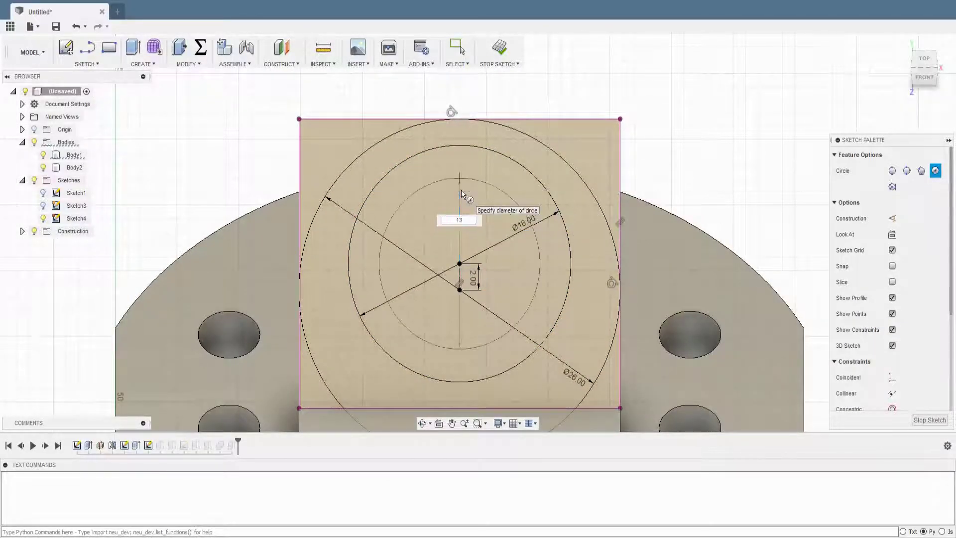
pyautogui.press('Return')
pyautogui.press('Escape')
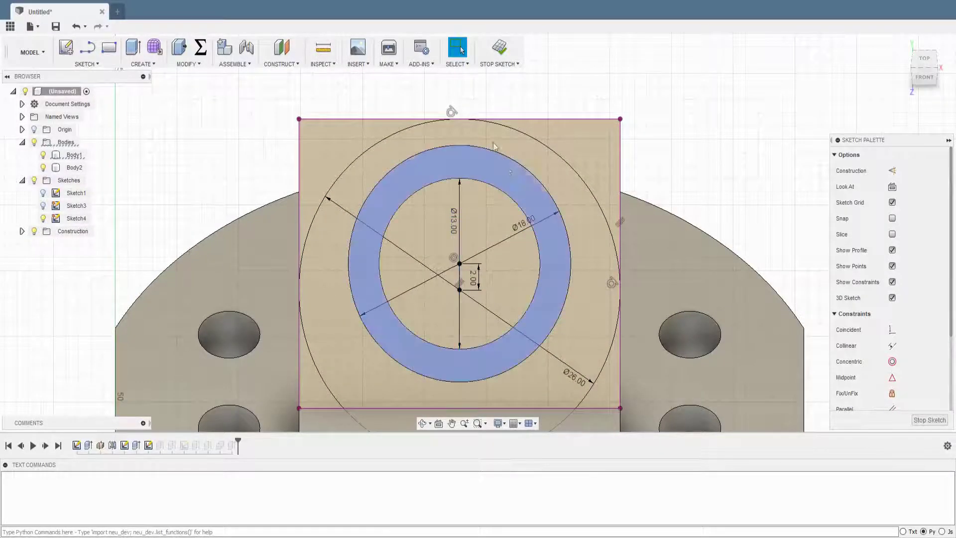
pyautogui.keyDown('shift'); pyautogui.moveTo(498, 184); pyautogui.dragTo(564, 141, button='middle'); pyautogui.keyUp('shift')
# Extrude the Ø18–Ø13 ring -10 mm as a new body, Body3.
pyautogui.press('e')
pyautogui.click(523, 169)
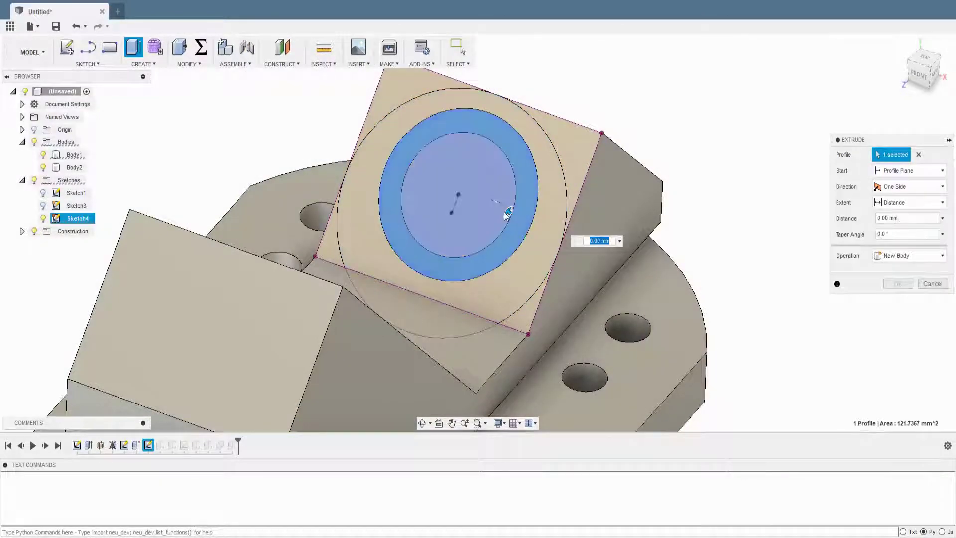
pyautogui.write('-10')
pyautogui.click(44, 166)
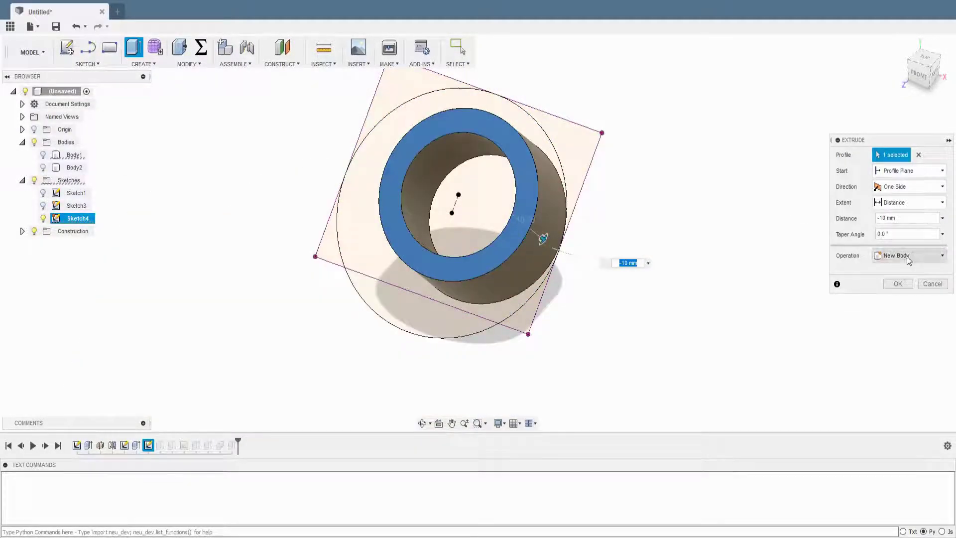
pyautogui.click(898, 283)
pyautogui.click(44, 154)
# Apply the Rubber, Nitrile physical material to Body3.
pyautogui.rightClick(83, 169)
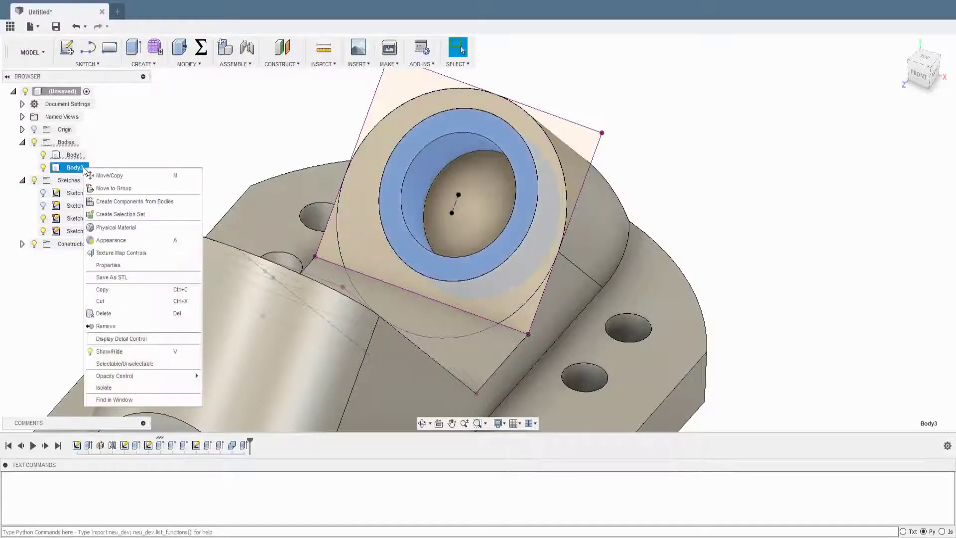
pyautogui.click(116, 227)
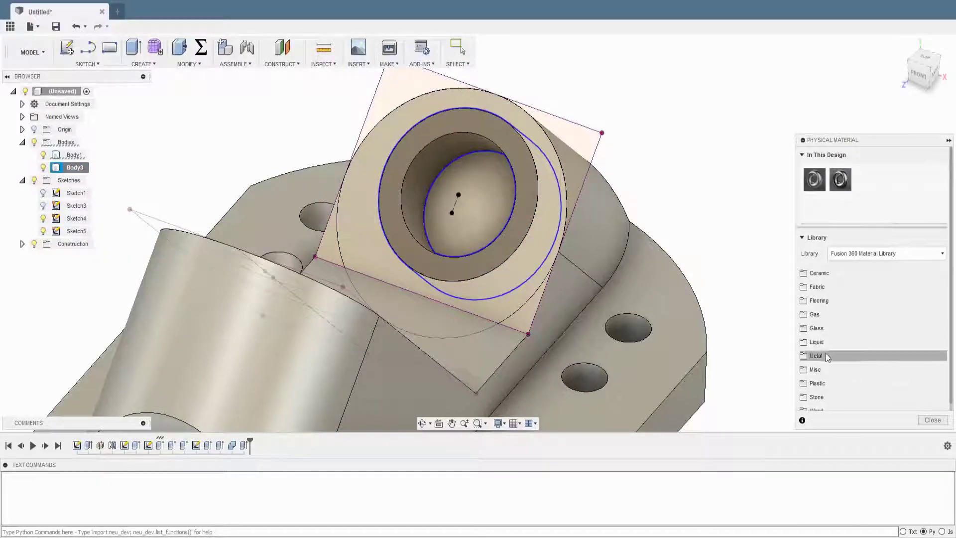
pyautogui.scroll(-1, 827, 378)
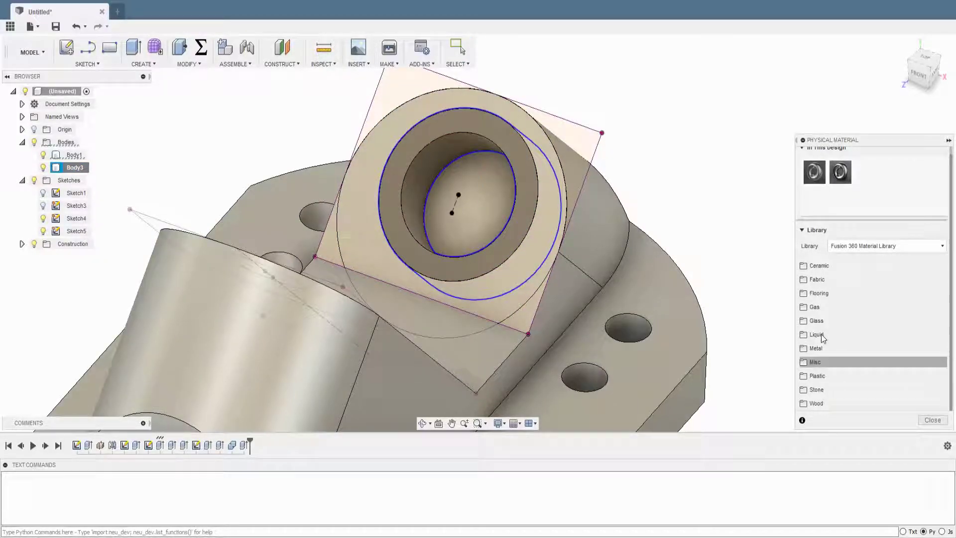
pyautogui.scroll(1, 827, 374)
pyautogui.scroll(-1, 826, 348)
pyautogui.click(823, 374)
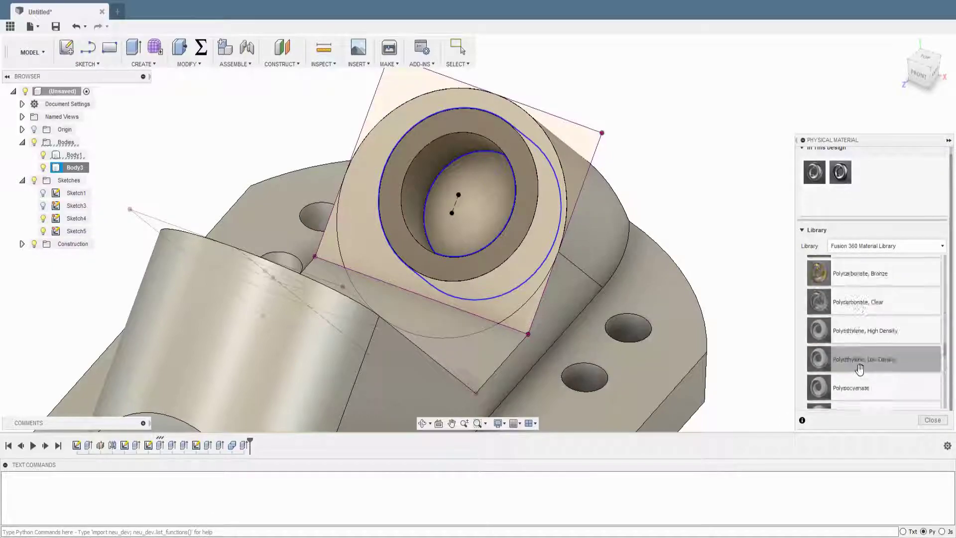
pyautogui.scroll(-3, 857, 358)
pyautogui.scroll(-3, 863, 309)
pyautogui.scroll(2, 868, 288)
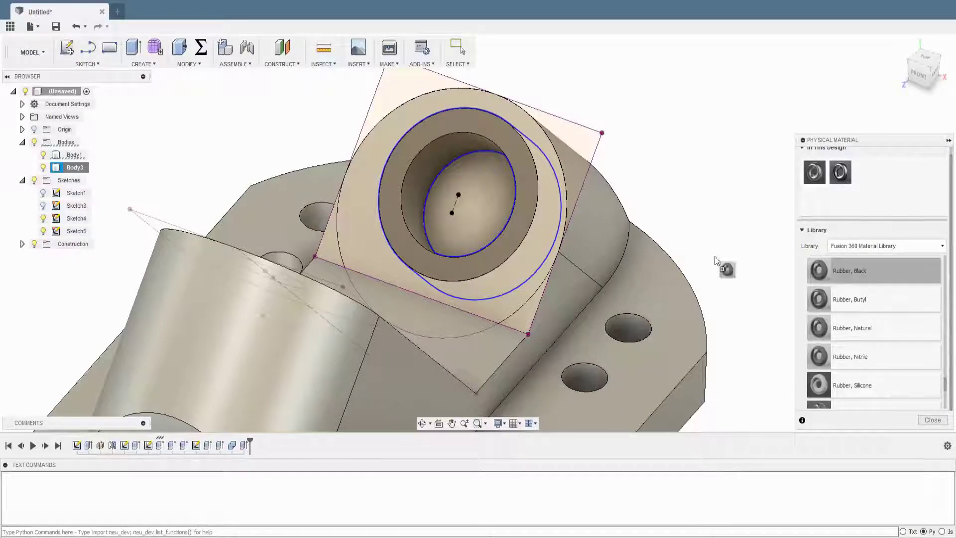
pyautogui.scroll(2, 874, 355)
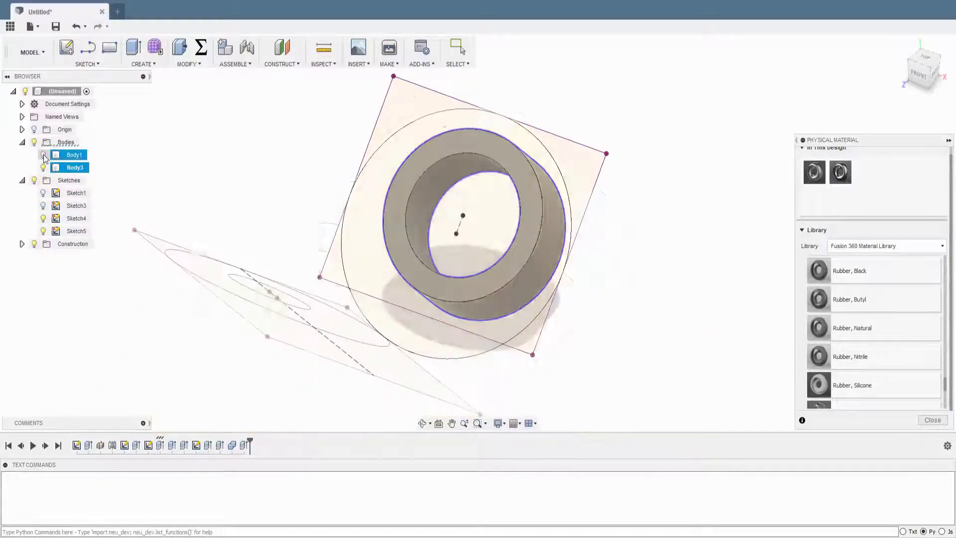
pyautogui.moveTo(874, 355); pyautogui.dragTo(80, 168)
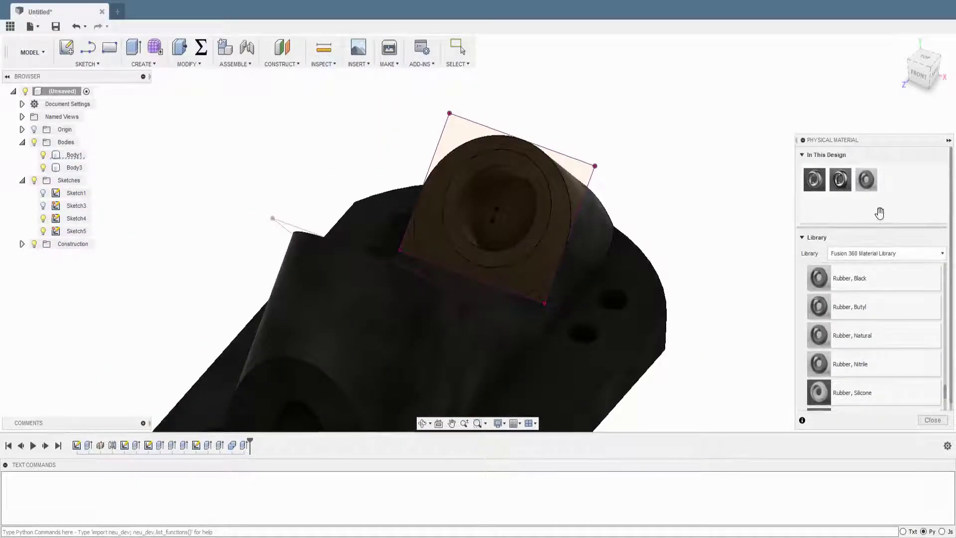
pyautogui.press('Escape')
pyautogui.click(46, 170)
# Apply the Rubber, Black material to the ring body Body3.
pyautogui.rightClick(46, 169)
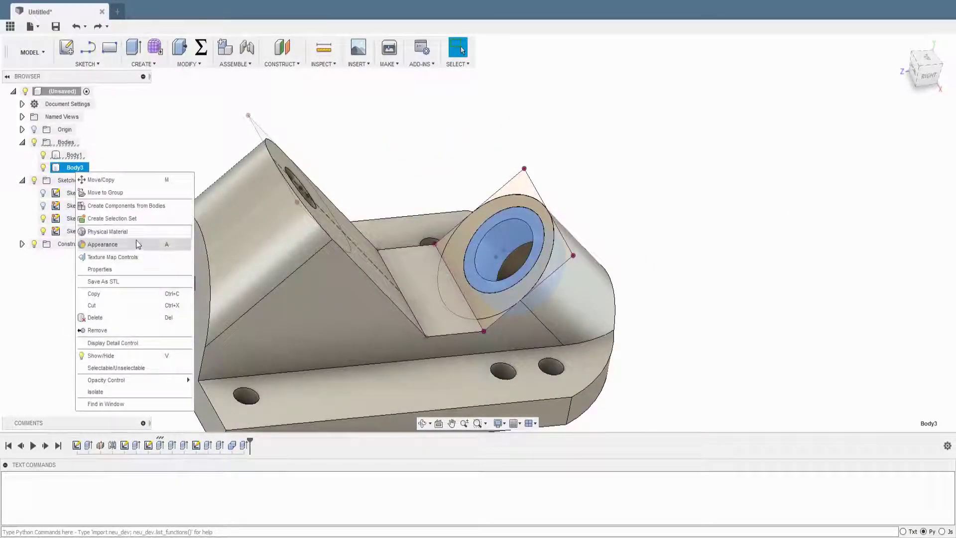
pyautogui.keyDown('ctrl'); pyautogui.click(45, 157); pyautogui.keyUp('ctrl')
pyautogui.rightClick(75, 167)
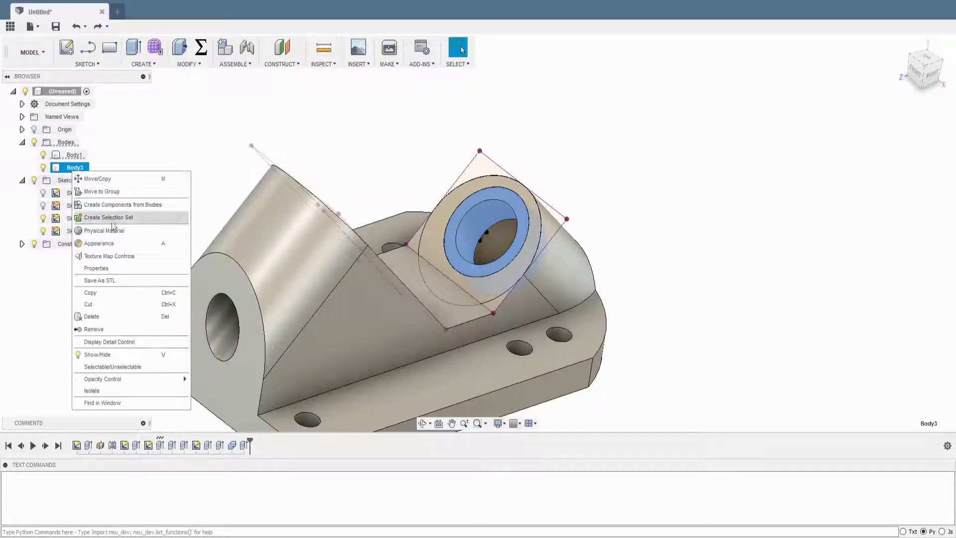
pyautogui.click(115, 216)
pyautogui.scroll(-5, 884, 368)
pyautogui.scroll(-5, 885, 369)
pyautogui.scroll(-3, 871, 367)
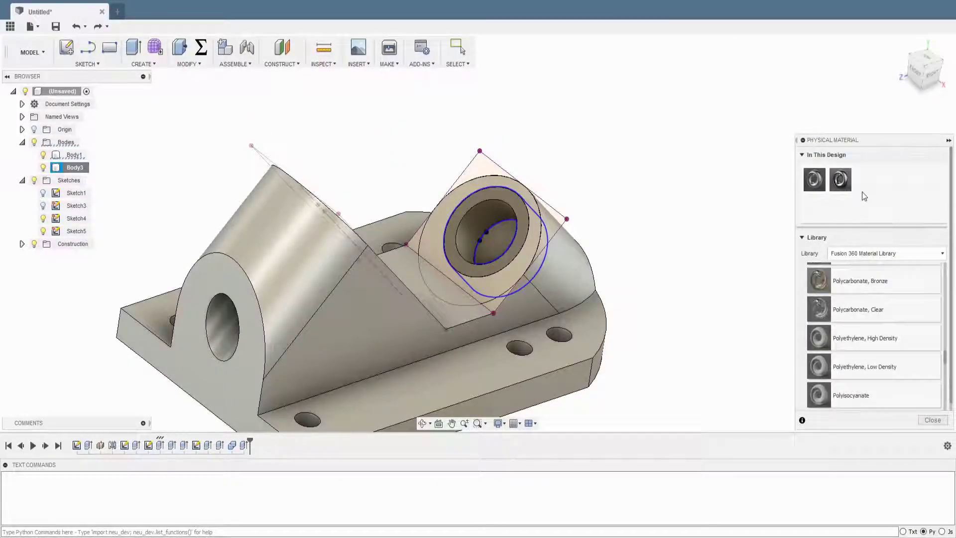
pyautogui.scroll(-2, 871, 367)
pyautogui.moveTo(865, 367)
pyautogui.mouseDown()
pyautogui.moveTo(866, 180)
pyautogui.moveTo(732, 214)
pyautogui.mouseUp()
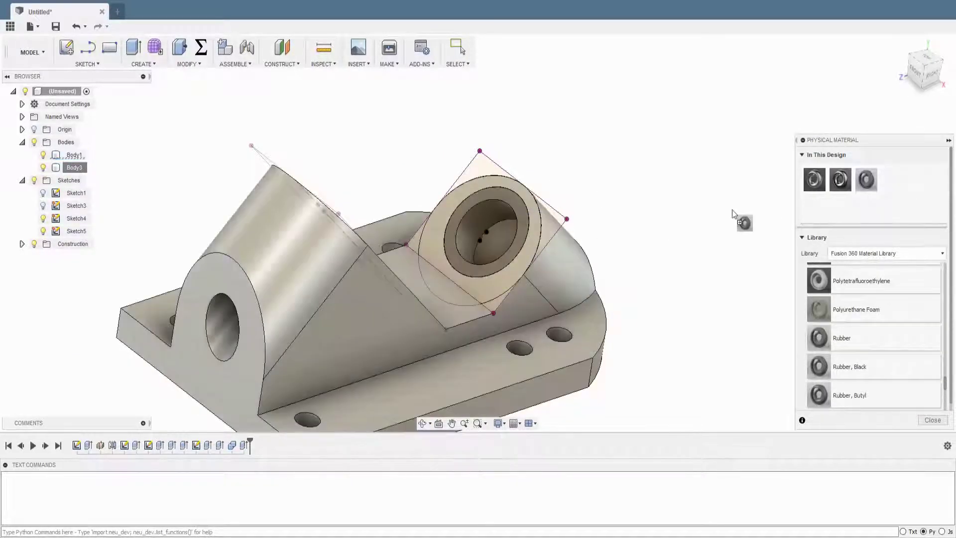
# Turn the ring into Component1:1 and give it a rubber physical material.
pyautogui.rightClick(74, 167)
pyautogui.click(119, 197)
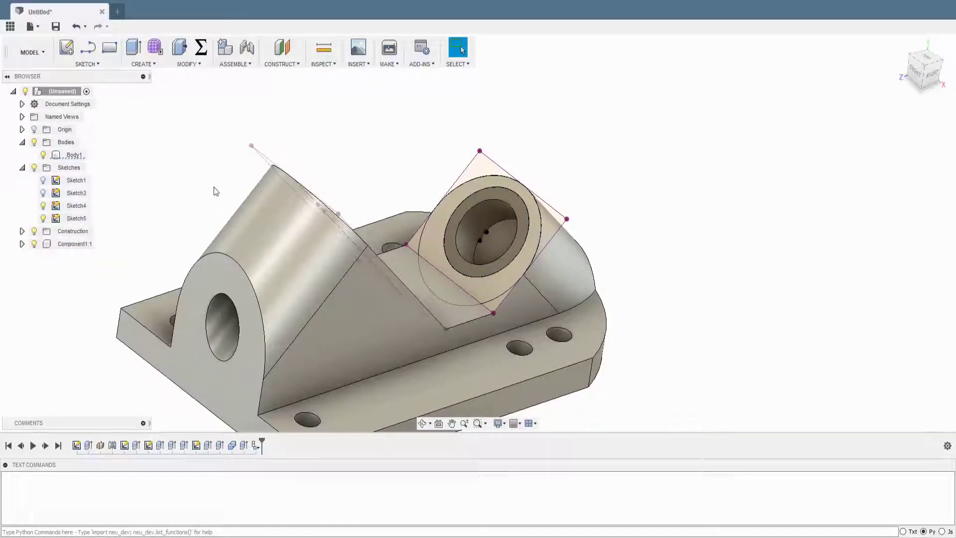
pyautogui.rightClick(110, 243)
pyautogui.click(145, 79)
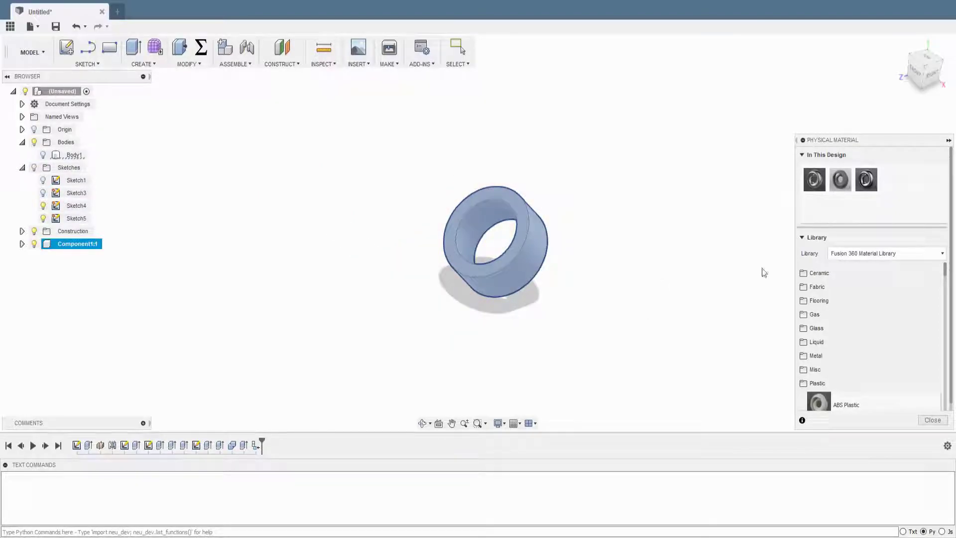
pyautogui.moveTo(840, 179); pyautogui.dragTo(514, 248)
pyautogui.keyDown('shift'); pyautogui.moveTo(514, 248); pyautogui.dragTo(660, 250, button='middle'); pyautogui.keyUp('shift')
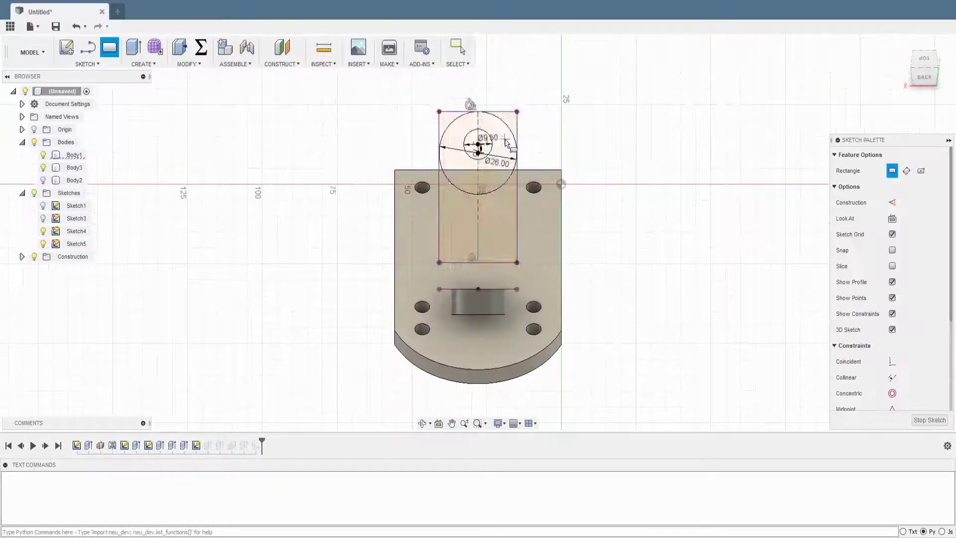
# Extrude the axle circle two-sided as a new body, 44 mm and 20 mm long.
pyautogui.click(911, 186)
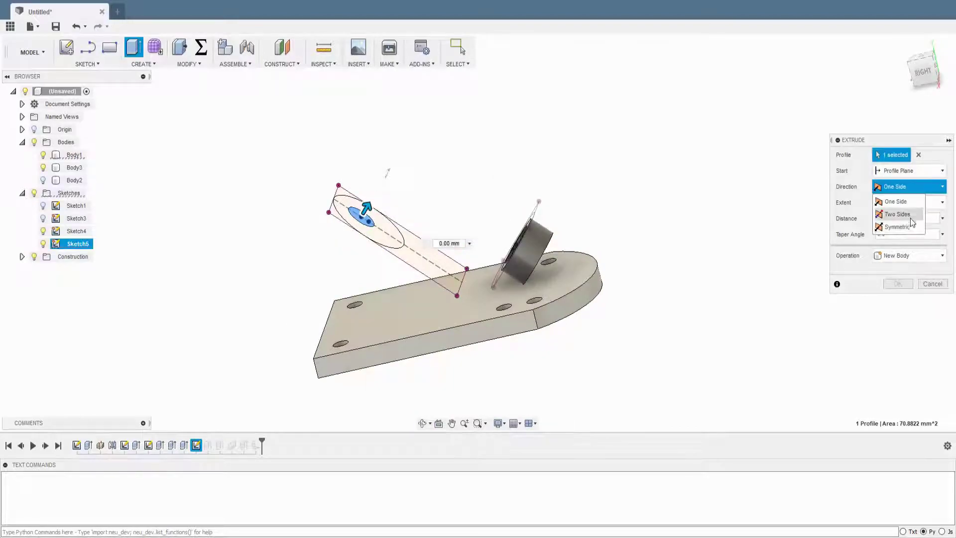
pyautogui.click(911, 221)
pyautogui.moveTo(366, 207)
pyautogui.mouseDown()
pyautogui.moveTo(413, 127)
pyautogui.moveTo(320, 307)
pyautogui.moveTo(327, 294)
pyautogui.mouseUp()
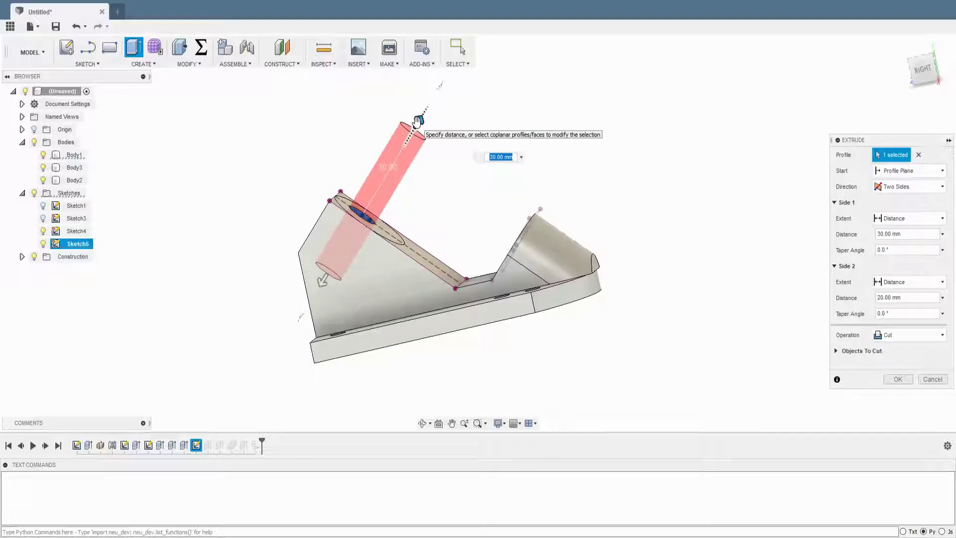
pyautogui.moveTo(419, 121); pyautogui.dragTo(442, 81)
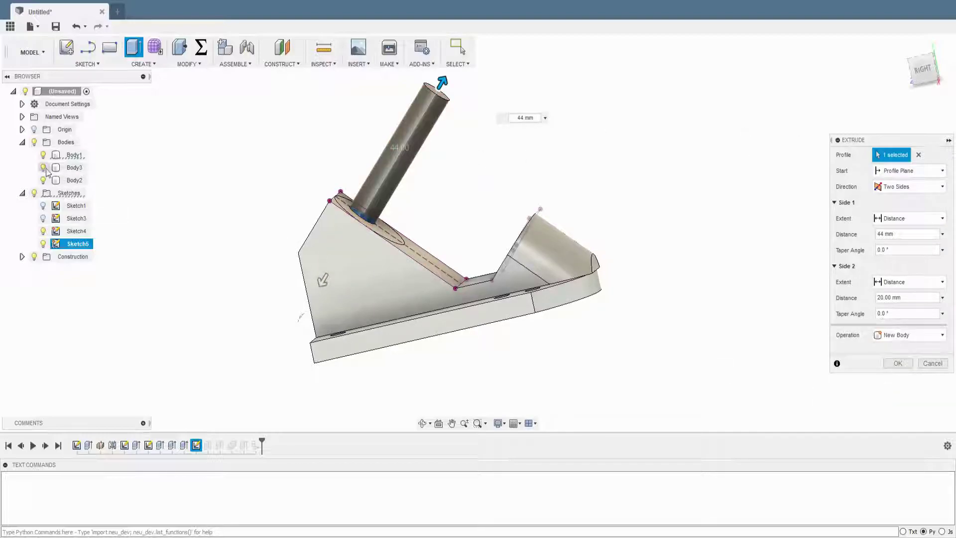
pyautogui.click(891, 364)
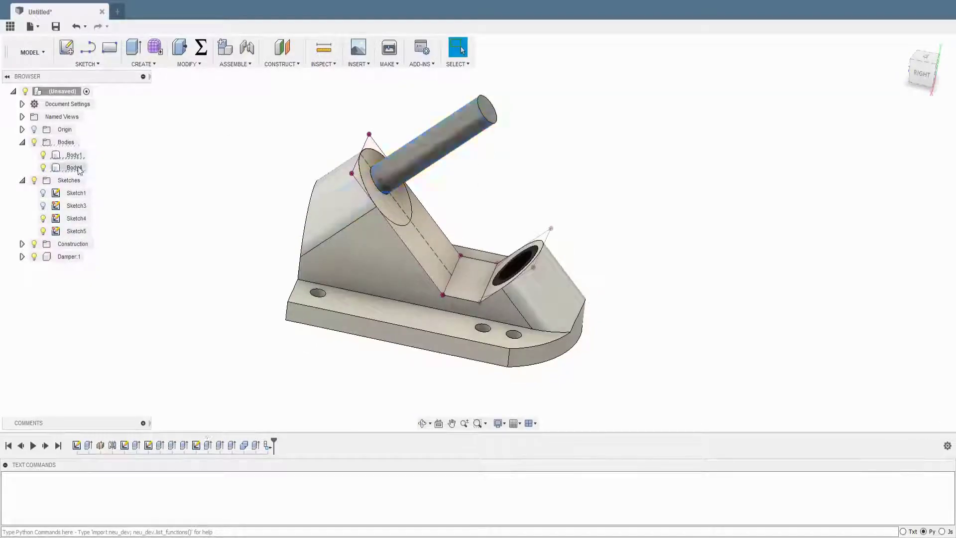
# Make the new axle body its own component.
pyautogui.rightClick(75, 168)
pyautogui.click(129, 202)
pyautogui.rightClick(77, 256)
pyautogui.click(105, 199)
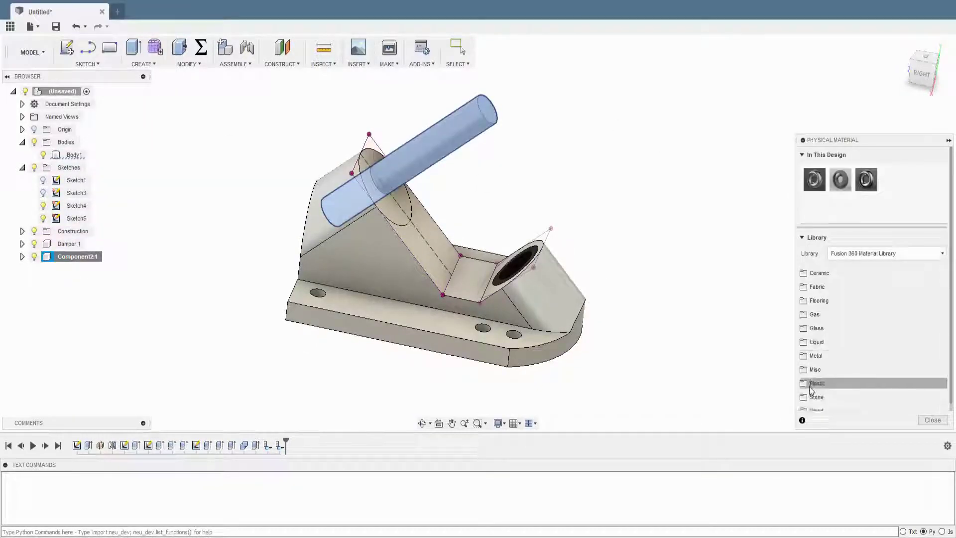
# Apply an aluminum physical material from the Metal category to the axle.
pyautogui.scroll(-1, 817, 308)
pyautogui.click(847, 371)
pyautogui.scroll(-3, 856, 365)
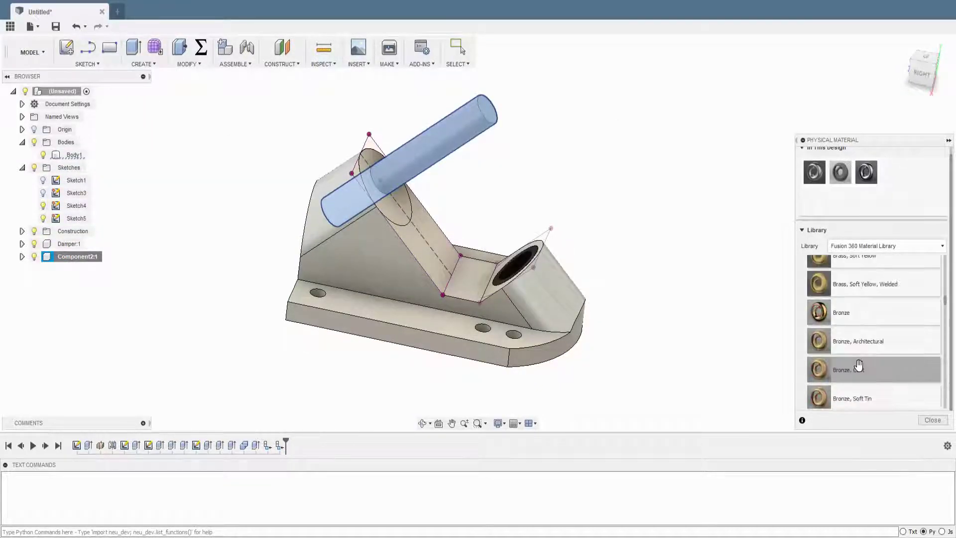
pyautogui.scroll(-3, 858, 367)
pyautogui.scroll(-3, 865, 368)
pyautogui.scroll(-3, 865, 368)
pyautogui.scroll(-3, 865, 369)
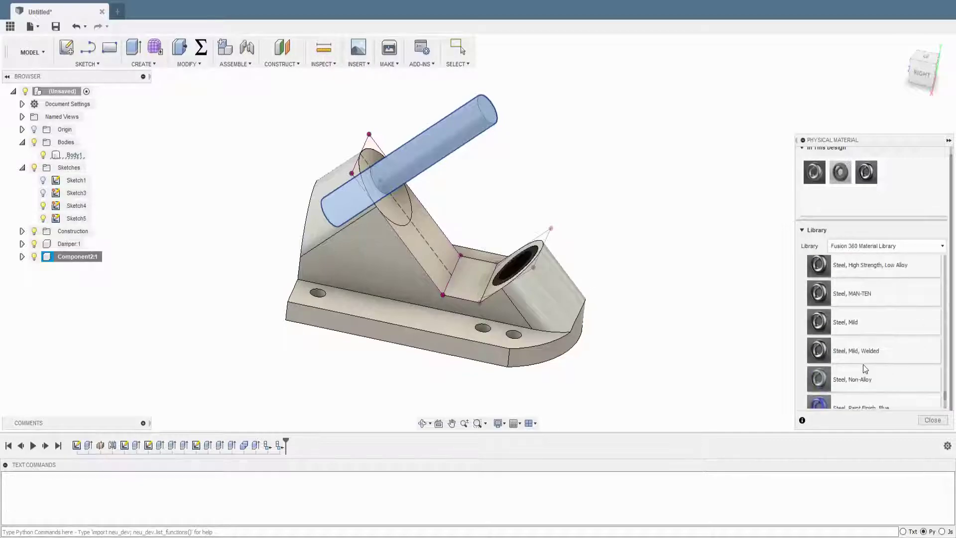
pyautogui.scroll(-2, 865, 368)
pyautogui.scroll(5, 865, 368)
pyautogui.scroll(3, 846, 348)
pyautogui.moveTo(839, 315); pyautogui.dragTo(438, 150)
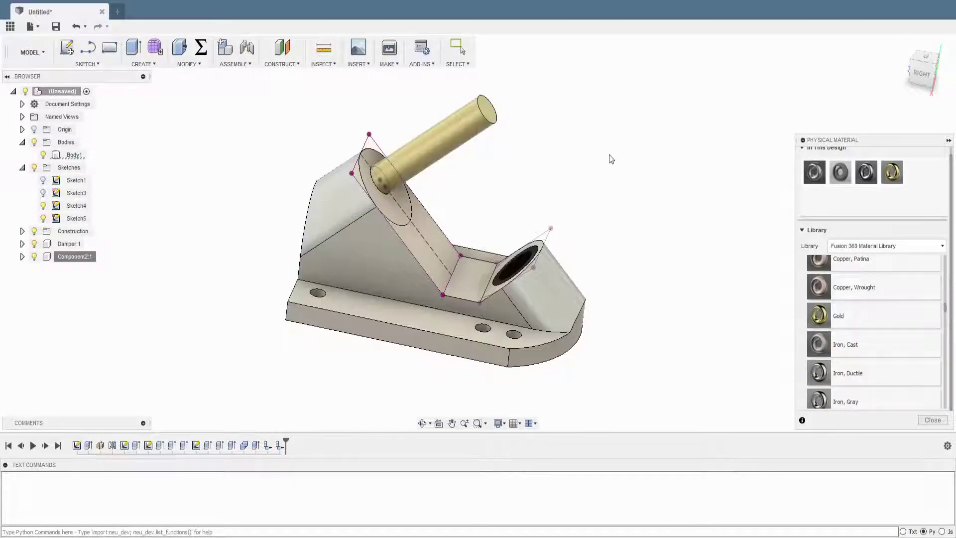
pyautogui.scroll(-1, 834, 290)
pyautogui.scroll(3, 836, 284)
pyautogui.scroll(-2, 891, 292)
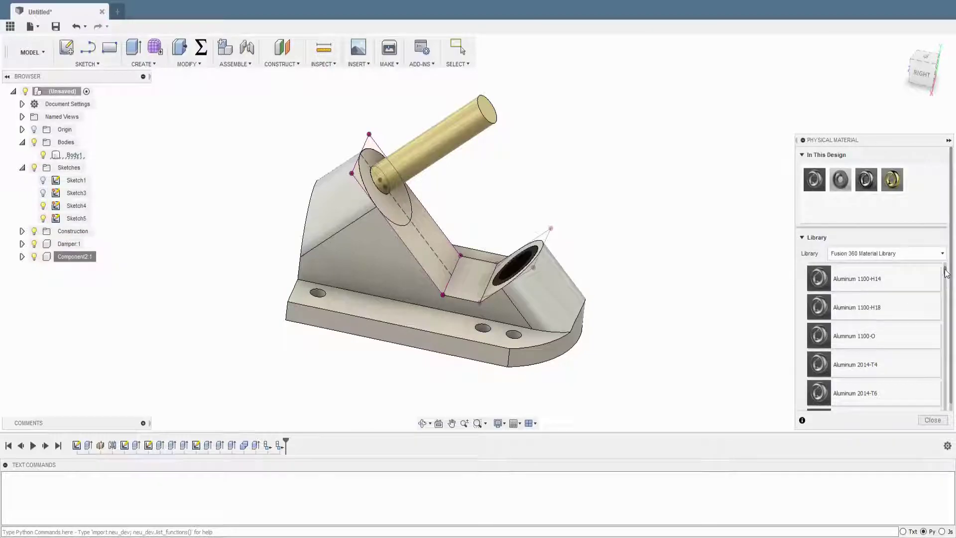
pyautogui.scroll(2, 854, 360)
pyautogui.moveTo(842, 376); pyautogui.dragTo(448, 142)
pyautogui.click(933, 420)
# Give the axle a polished gold appearance and the bracket black Powder Coat Rough.
pyautogui.press('a')
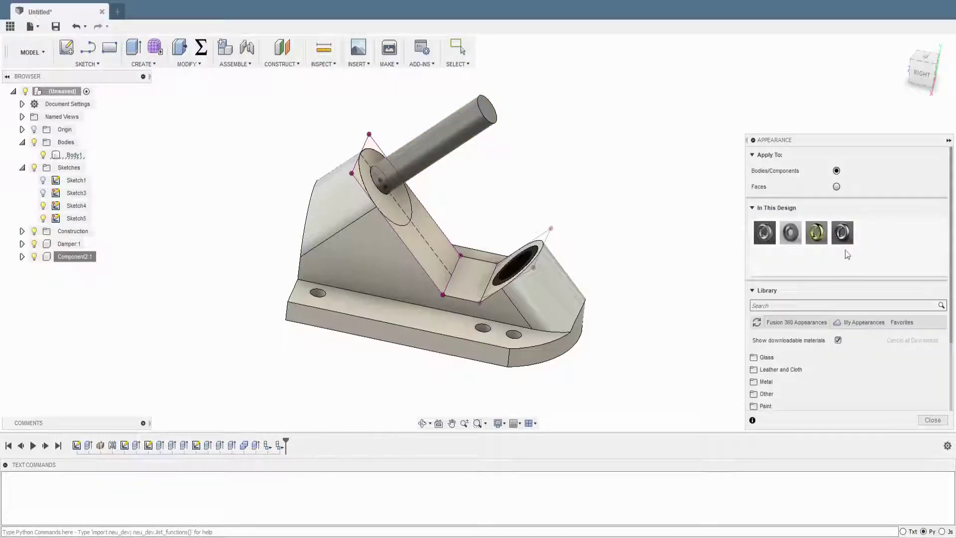
pyautogui.moveTo(812, 238); pyautogui.dragTo(438, 144)
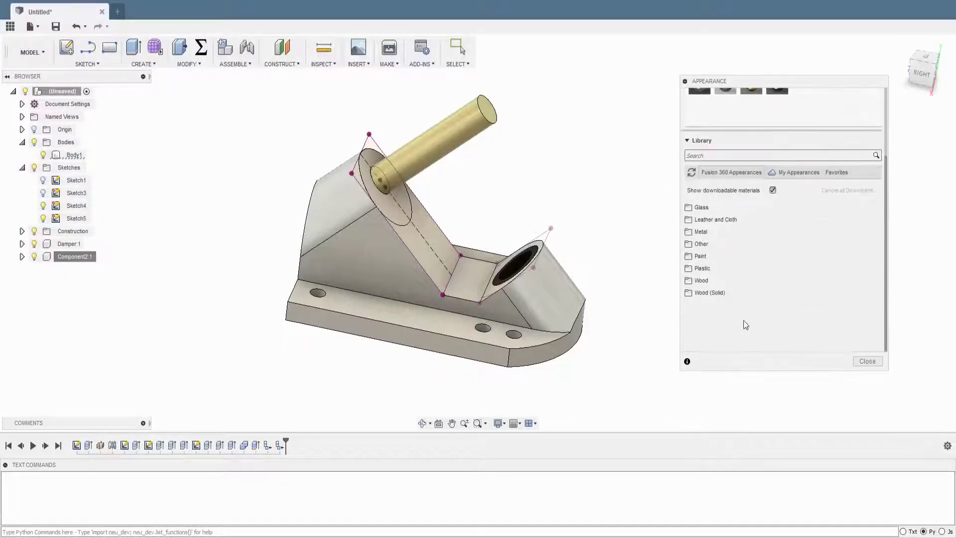
pyautogui.click(700, 255)
pyautogui.click(725, 304)
pyautogui.moveTo(741, 293); pyautogui.dragTo(358, 259)
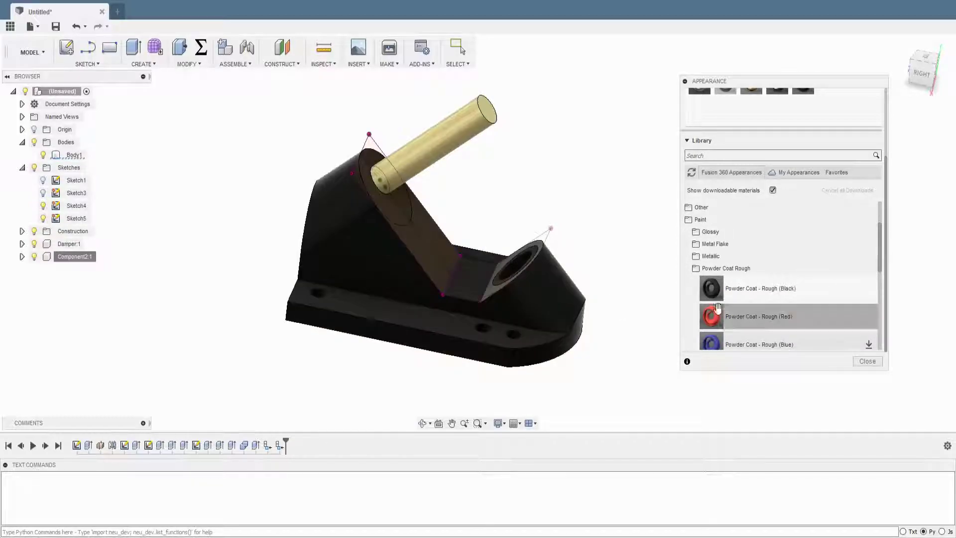
pyautogui.click(867, 361)
# Add a modeled M10x1.5 thread along the last 10 mm of the shaft.
pyautogui.moveTo(619, 316)
pyautogui.keyDown('shift'); pyautogui.mouseDown(button='middle')
pyautogui.moveTo(445, 159)
pyautogui.moveTo(439, 165)
pyautogui.mouseUp(button='middle'); pyautogui.keyUp('shift')
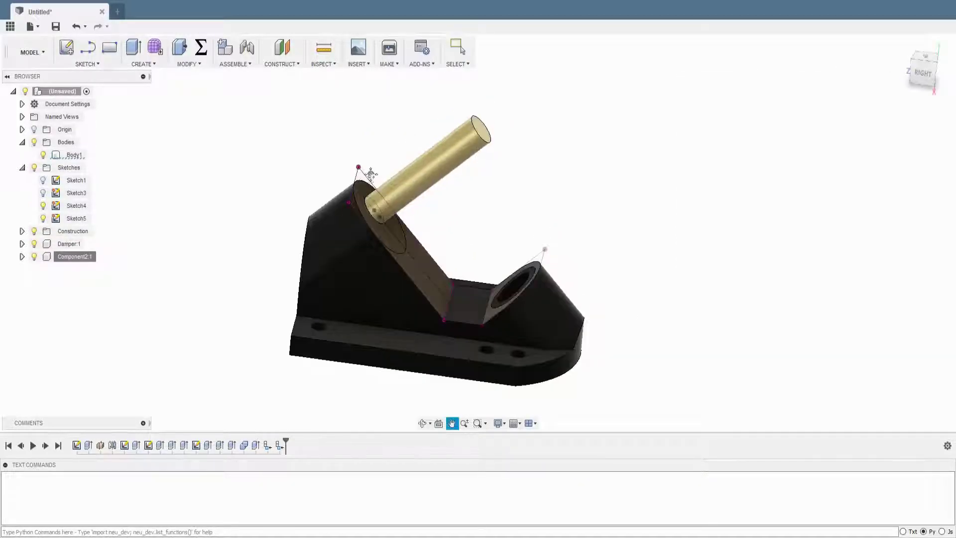
pyautogui.click(199, 67)
pyautogui.click(149, 171)
pyautogui.click(459, 168)
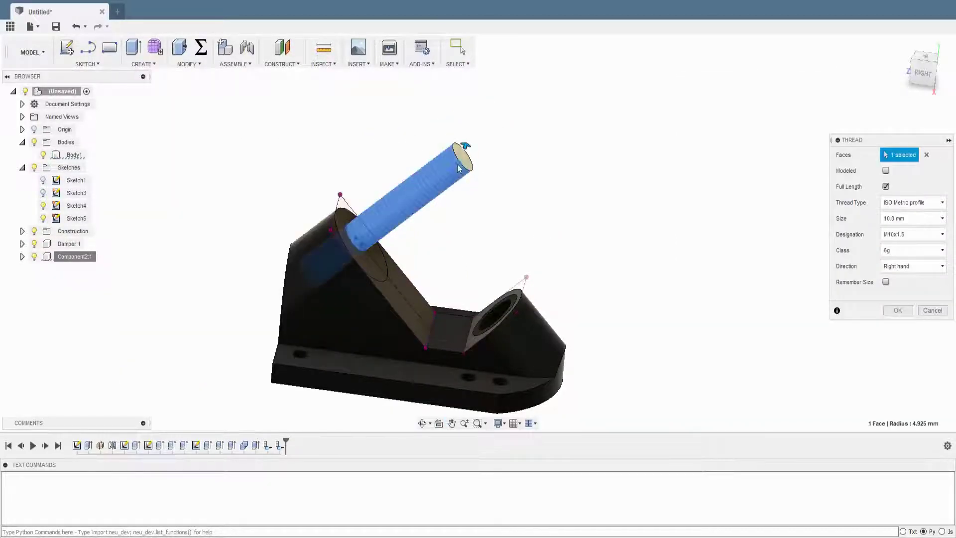
pyautogui.click(886, 187)
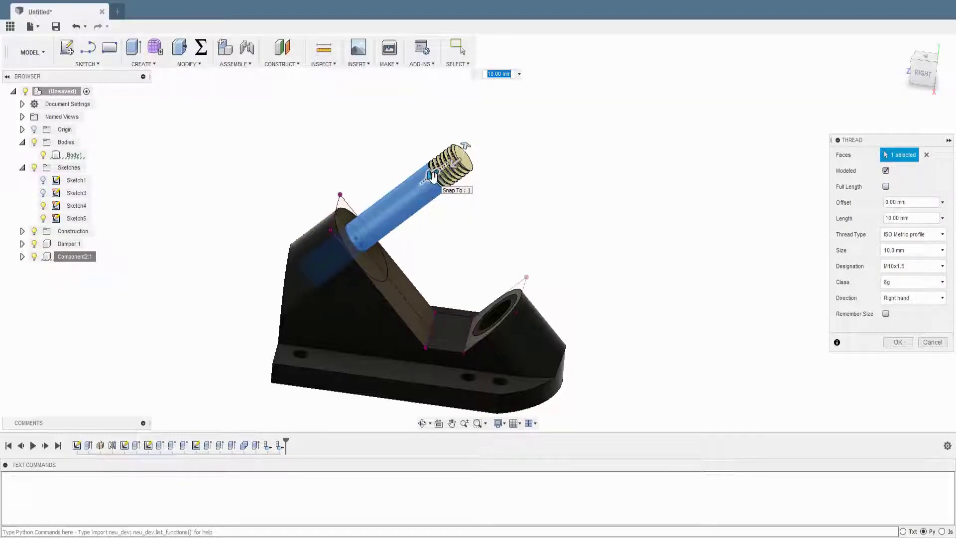
pyautogui.press('Return')
# Select the base plate body Body1, orbiting around it.
pyautogui.moveTo(604, 217)
pyautogui.keyDown('shift'); pyautogui.mouseDown(button='middle')
pyautogui.moveTo(715, 239)
pyautogui.moveTo(683, 219)
pyautogui.mouseUp(button='middle'); pyautogui.keyUp('shift')
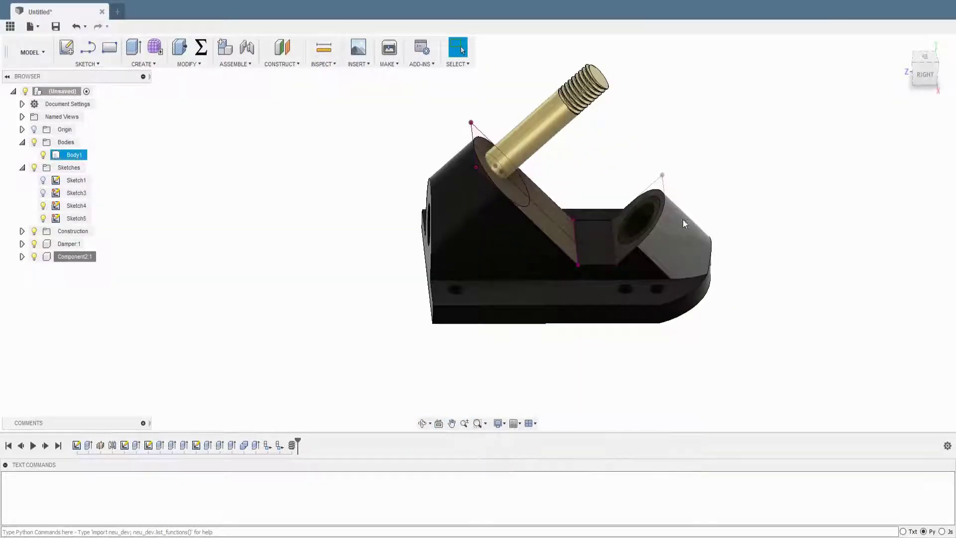
pyautogui.click(642, 239)
pyautogui.keyDown('shift'); pyautogui.moveTo(645, 272); pyautogui.dragTo(462, 314, button='middle'); pyautogui.keyUp('shift')
# Fillet 12 base plate edges around the boss and base with a 2 mm radius.
pyautogui.press('f')
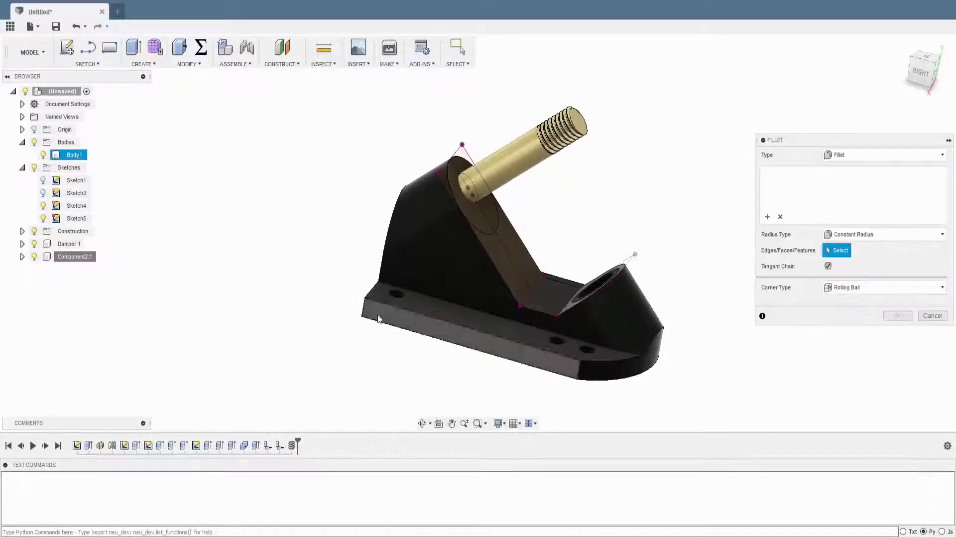
pyautogui.click(468, 320)
pyautogui.keyDown('shift'); pyautogui.moveTo(604, 312); pyautogui.dragTo(620, 312, button='middle'); pyautogui.keyUp('shift')
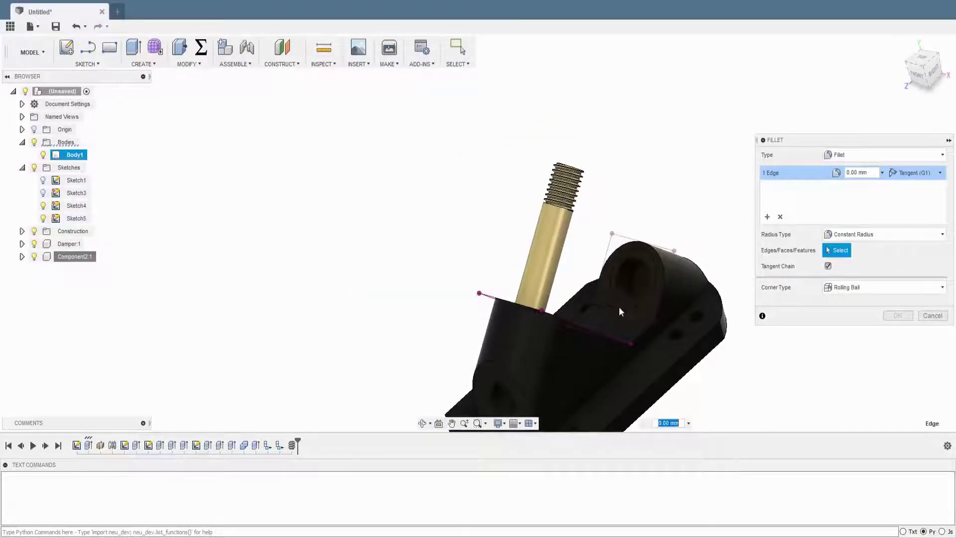
pyautogui.moveTo(720, 334)
pyautogui.keyDown('shift'); pyautogui.mouseDown(button='middle')
pyautogui.moveTo(650, 319)
pyautogui.moveTo(733, 311)
pyautogui.moveTo(626, 267)
pyautogui.mouseUp(button='middle'); pyautogui.keyUp('shift')
pyautogui.write('2')
pyautogui.click(648, 252)
pyautogui.keyDown('shift'); pyautogui.moveTo(658, 213); pyautogui.dragTo(608, 228, button='middle'); pyautogui.keyUp('shift')
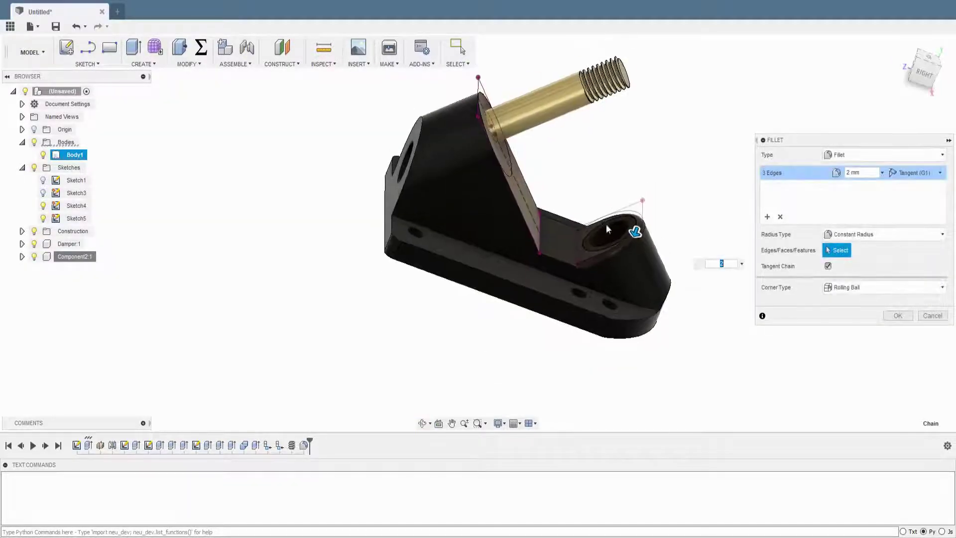
pyautogui.click(561, 220)
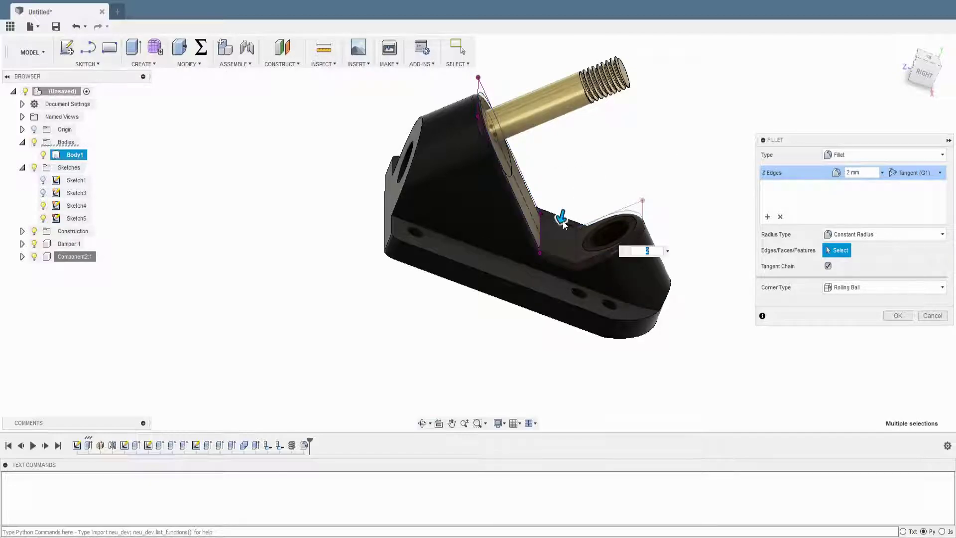
pyautogui.click(560, 270)
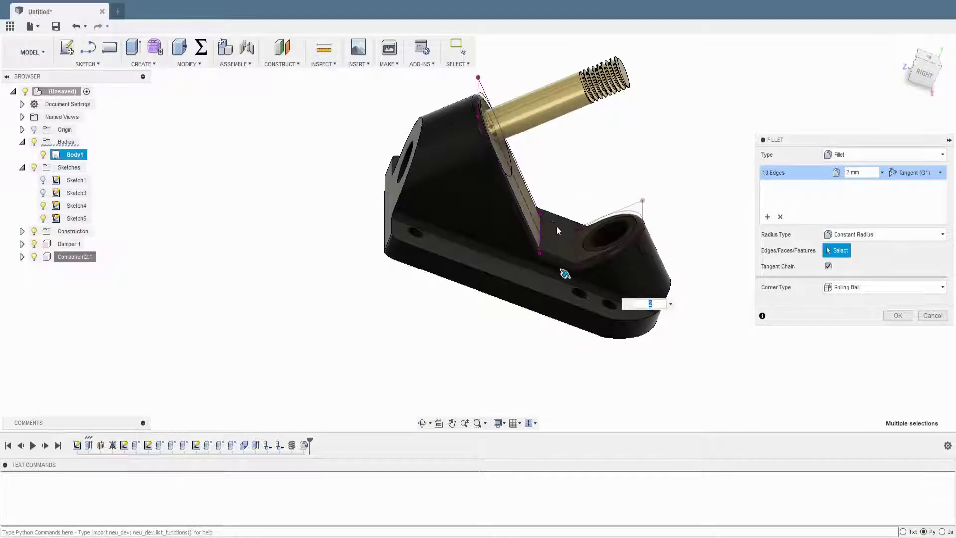
pyautogui.moveTo(561, 270)
pyautogui.keyDown('shift'); pyautogui.mouseDown(button='middle')
pyautogui.moveTo(411, 228)
pyautogui.moveTo(435, 239)
pyautogui.moveTo(581, 213)
pyautogui.mouseUp(button='middle'); pyautogui.keyUp('shift')
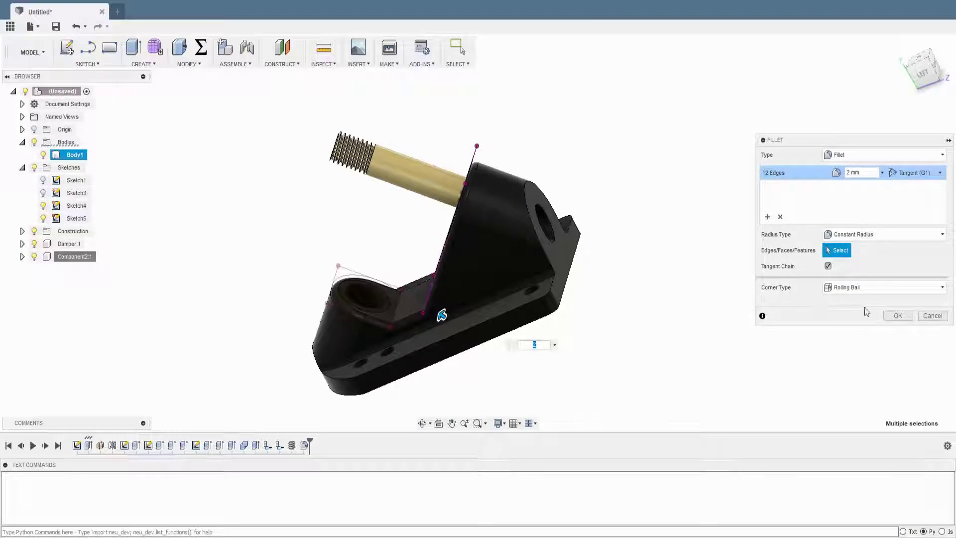
pyautogui.click(887, 318)
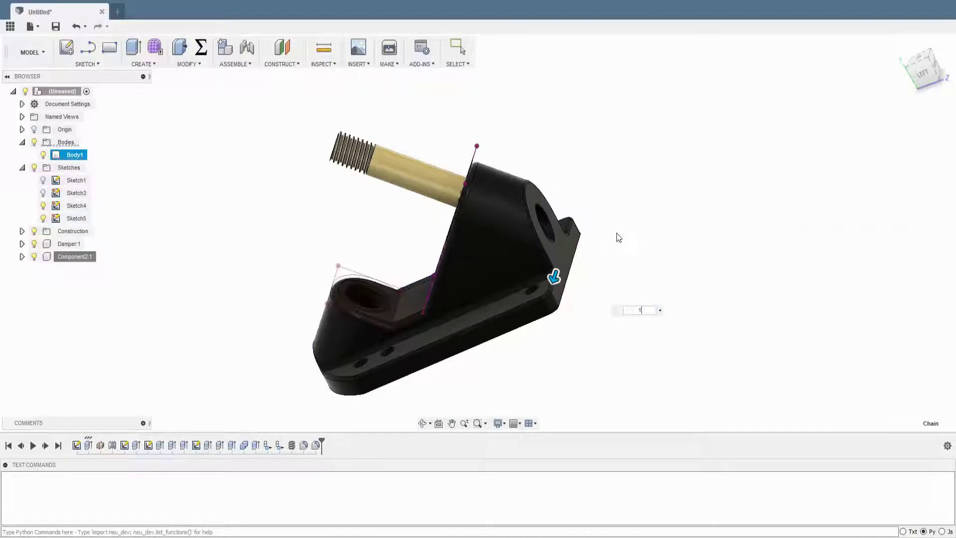
pyautogui.moveTo(619, 234)
pyautogui.keyDown('shift'); pyautogui.mouseDown(button='middle')
pyautogui.moveTo(627, 207)
pyautogui.moveTo(585, 292)
pyautogui.mouseUp(button='middle'); pyautogui.keyUp('shift')
pyautogui.press('Escape')
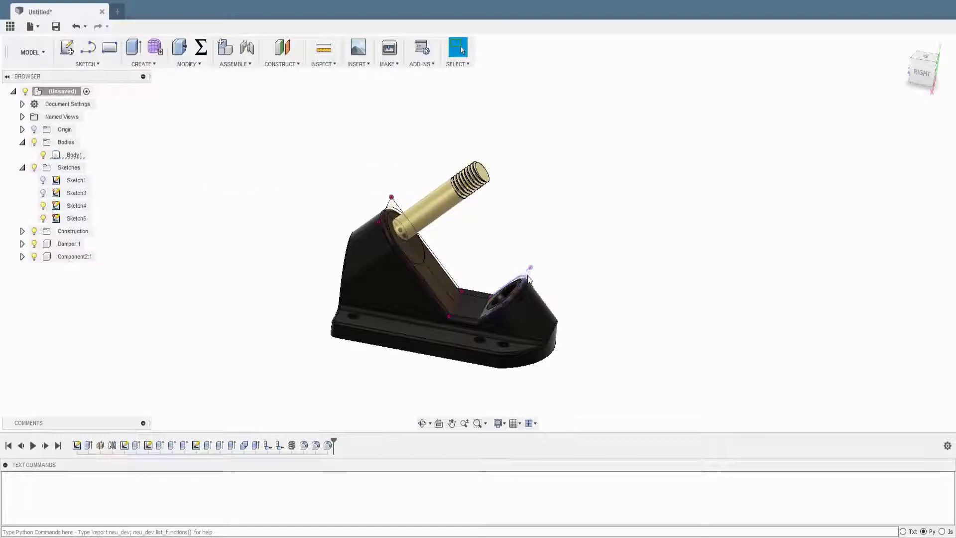
# Measure the base plate, then clear the measurement and view the whole part.
pyautogui.click(544, 331)
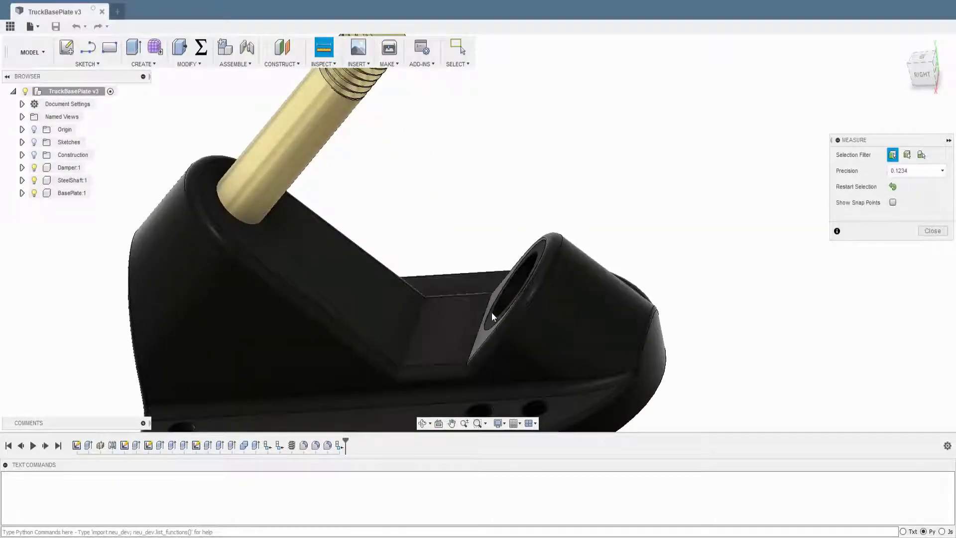
pyautogui.scroll(-3, 427, 211)
pyautogui.click(310, 188)
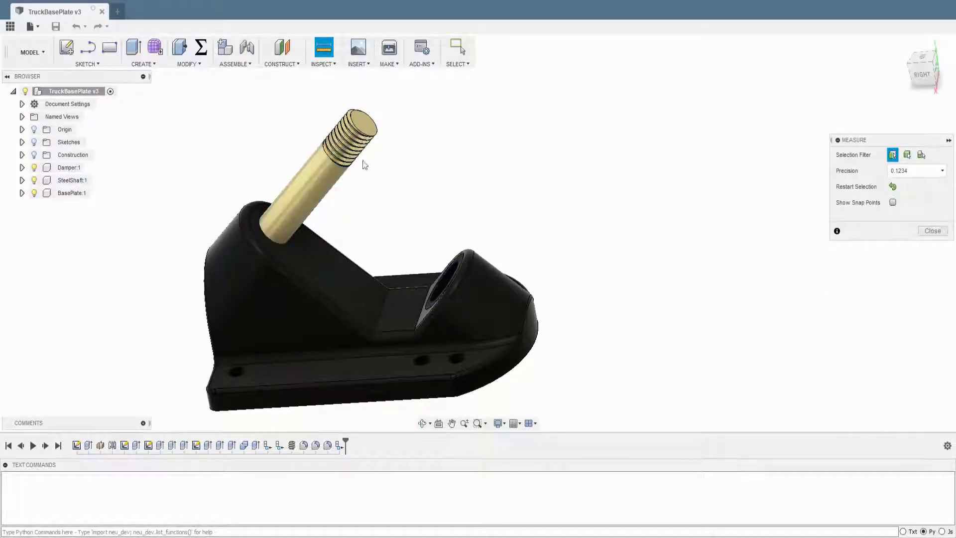
# Start a new empty design with a sketch on the top plane.
pyautogui.click(117, 11)
pyautogui.click(66, 47)
pyautogui.click(478, 222)
# Draw a Ø16 circle at the origin and a 45.6 mm construction centreline.
pyautogui.press('c')
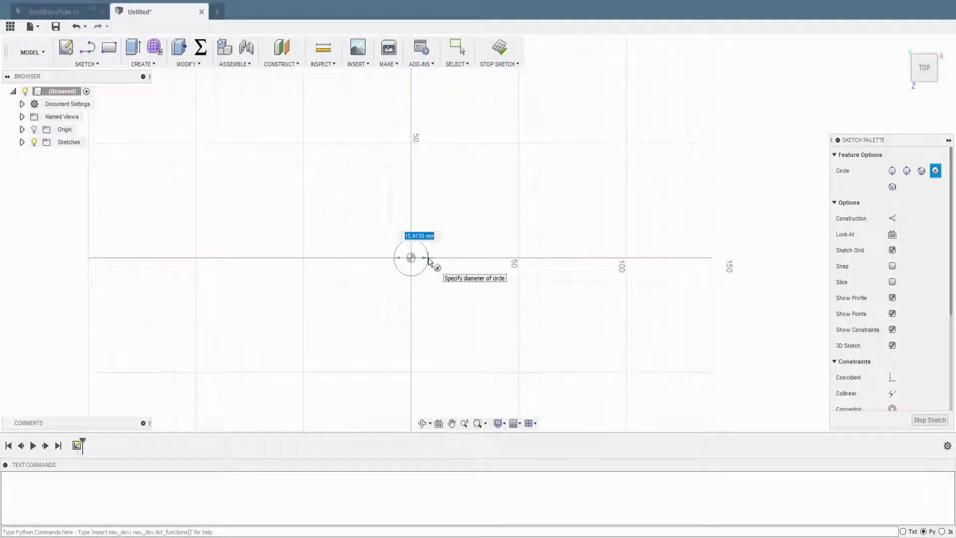
pyautogui.write('16')
pyautogui.press('Return')
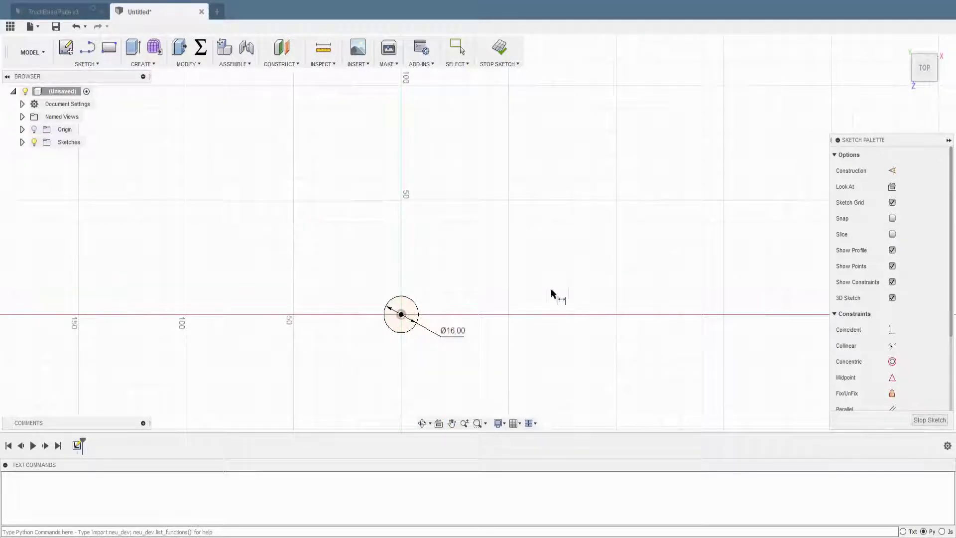
pyautogui.press('l')
pyautogui.press('x')
pyautogui.click(424, 210)
pyautogui.press('Escape')
pyautogui.scroll(-3, 893, 353)
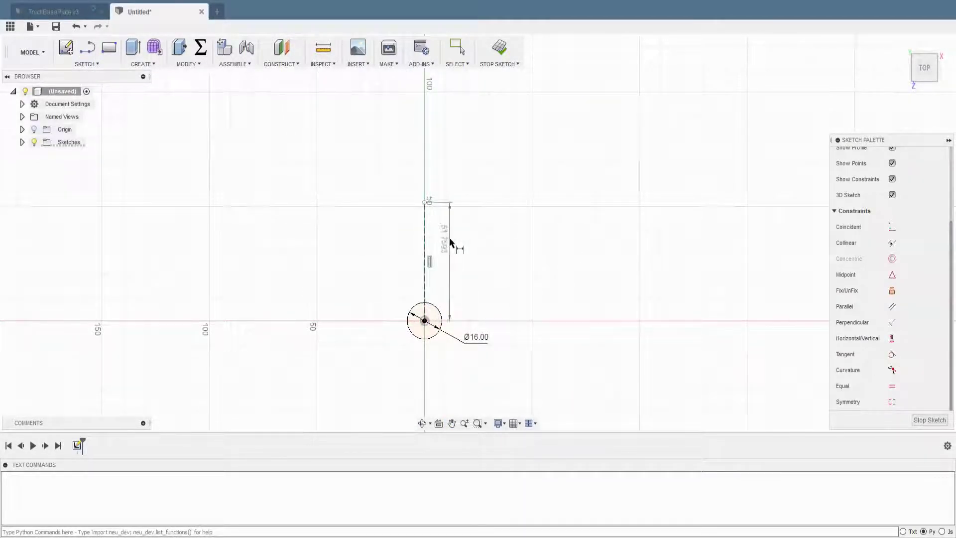
pyautogui.press('Return')
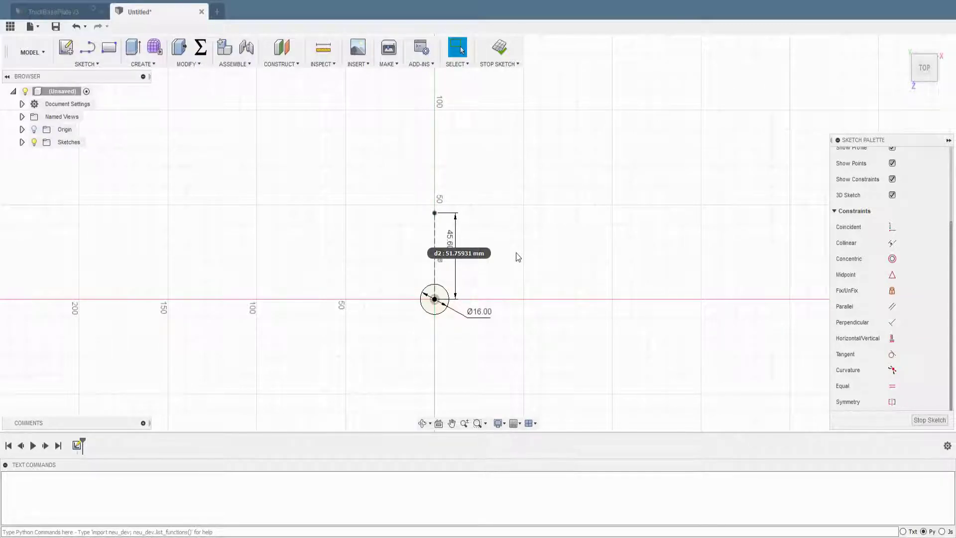
pyautogui.scroll(2, 440, 201)
# Add a 20 mm line centred on the centreline with a midpoint constraint.
pyautogui.press('l')
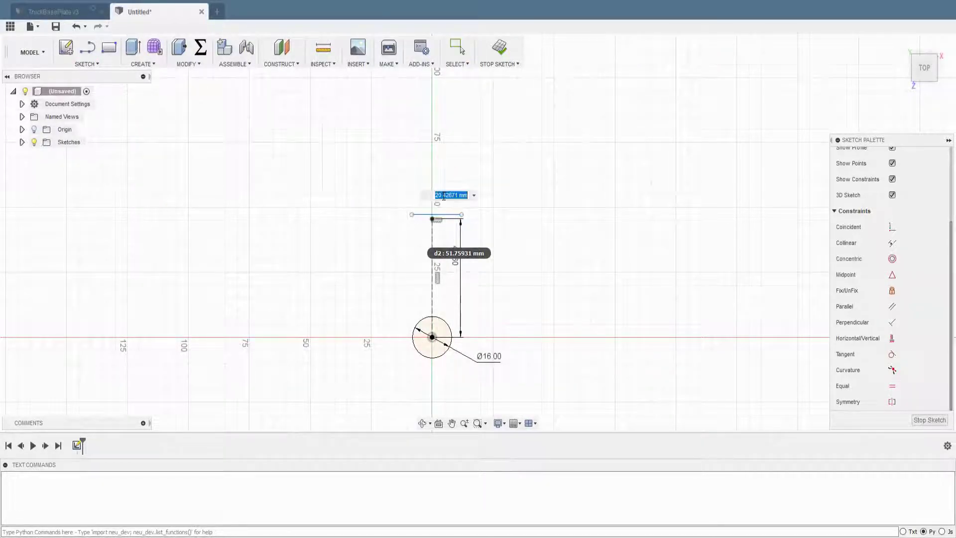
pyautogui.write('20')
pyautogui.press('Return')
pyautogui.press('Escape')
pyautogui.scroll(2, 444, 202)
pyautogui.click(892, 275)
pyautogui.click(422, 232)
pyautogui.scroll(-2, 546, 245)
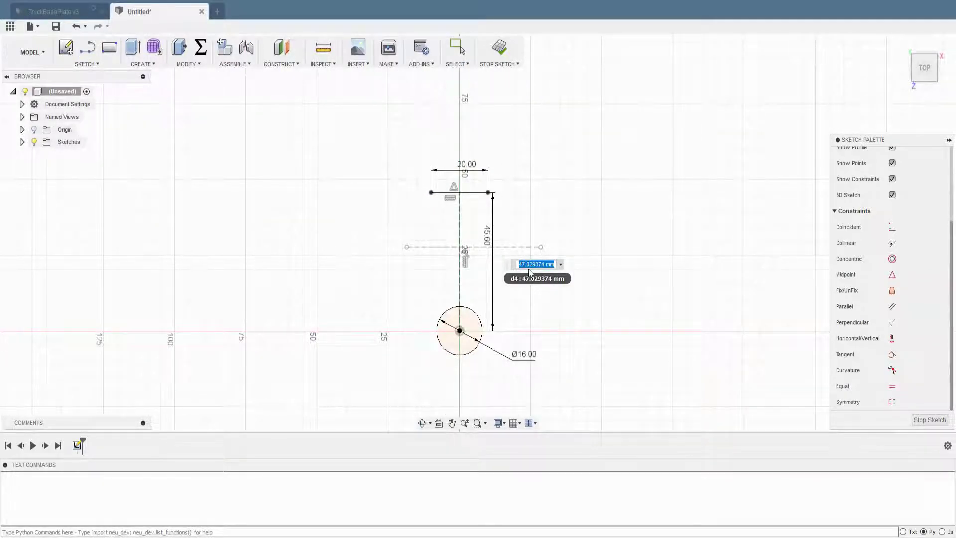
# Add the 44 mm line near the circle and centre the 64 mm bottom line.
pyautogui.write('44')
pyautogui.press('Return')
pyautogui.press('Escape')
pyautogui.scroll(2, 469, 265)
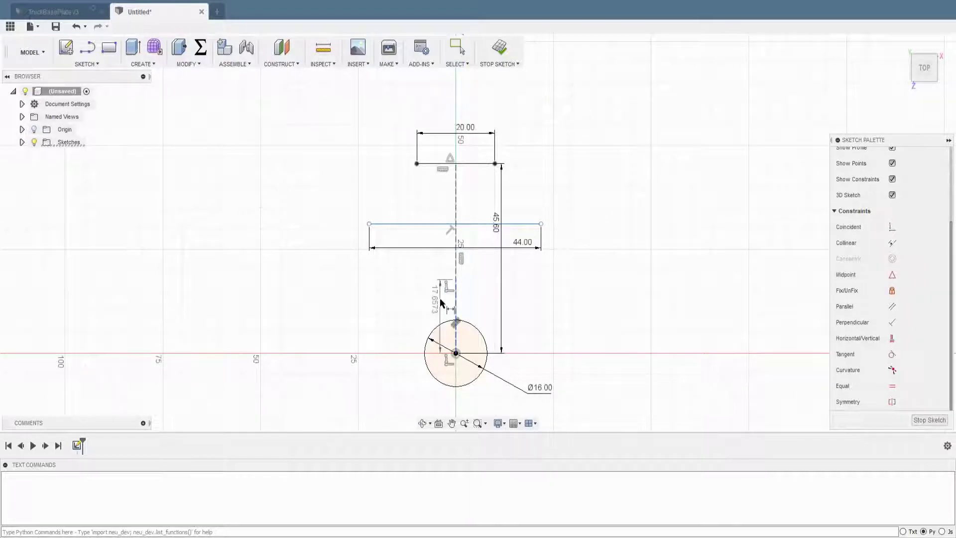
pyautogui.moveTo(467, 252); pyautogui.dragTo(469, 258)
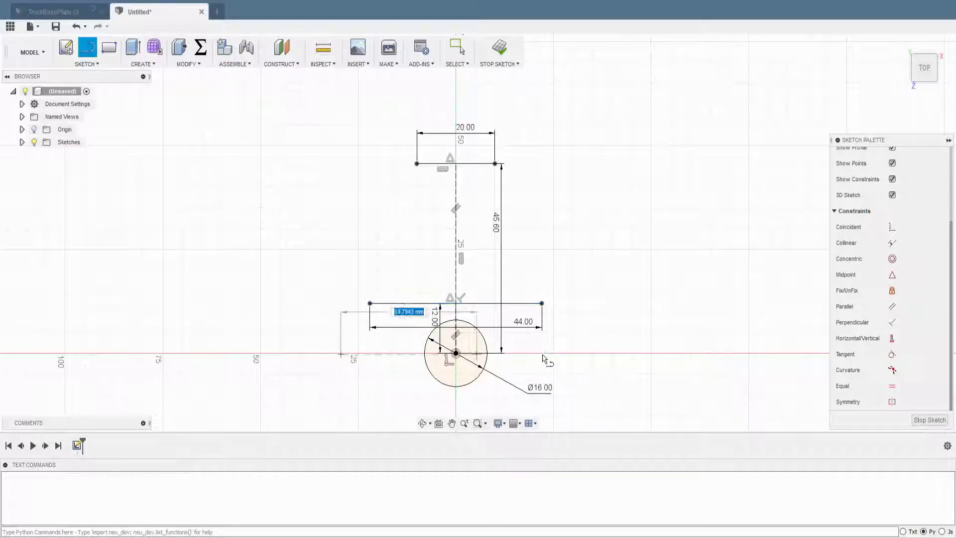
pyautogui.click(456, 353)
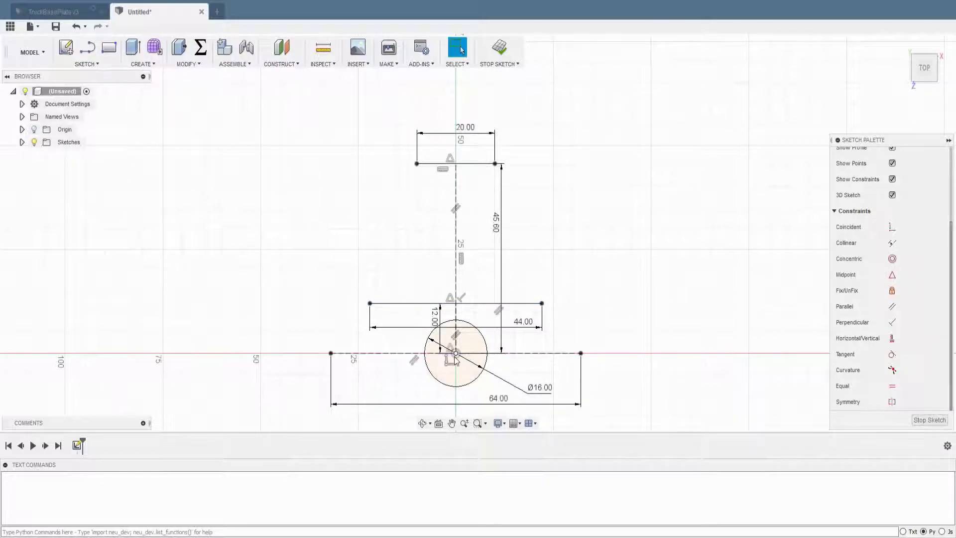
pyautogui.press('Escape')
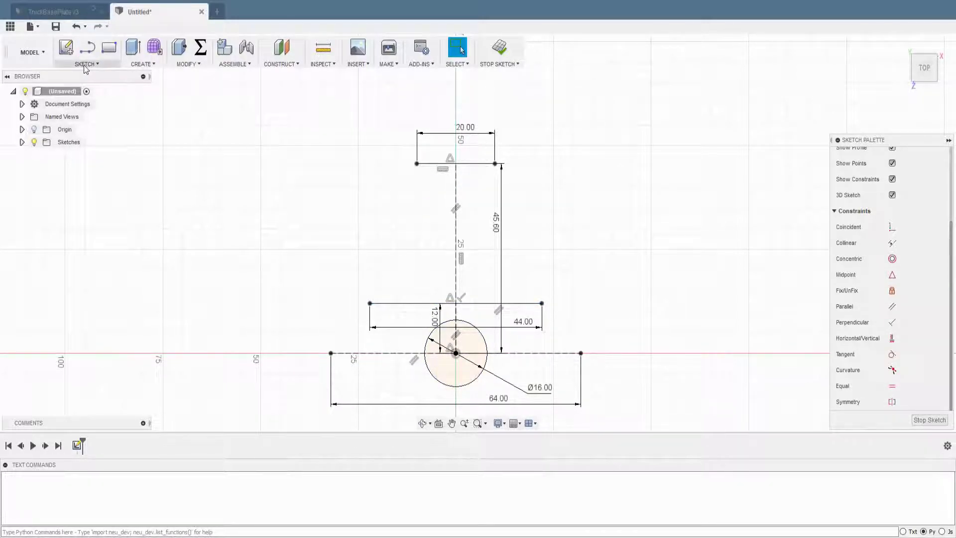
# Draw fit-point spline curved sides joining the line ends.
pyautogui.click(86, 63)
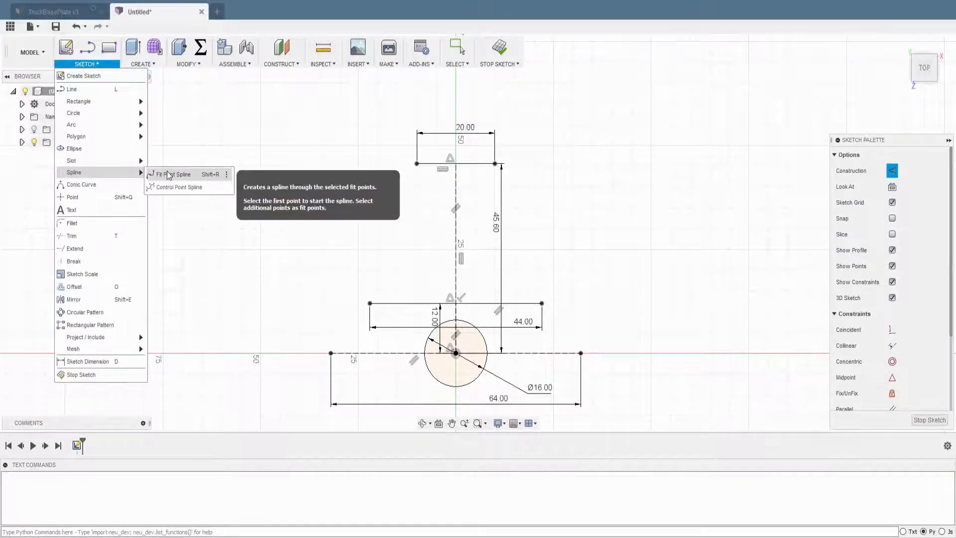
pyautogui.click(172, 173)
pyautogui.click(417, 163)
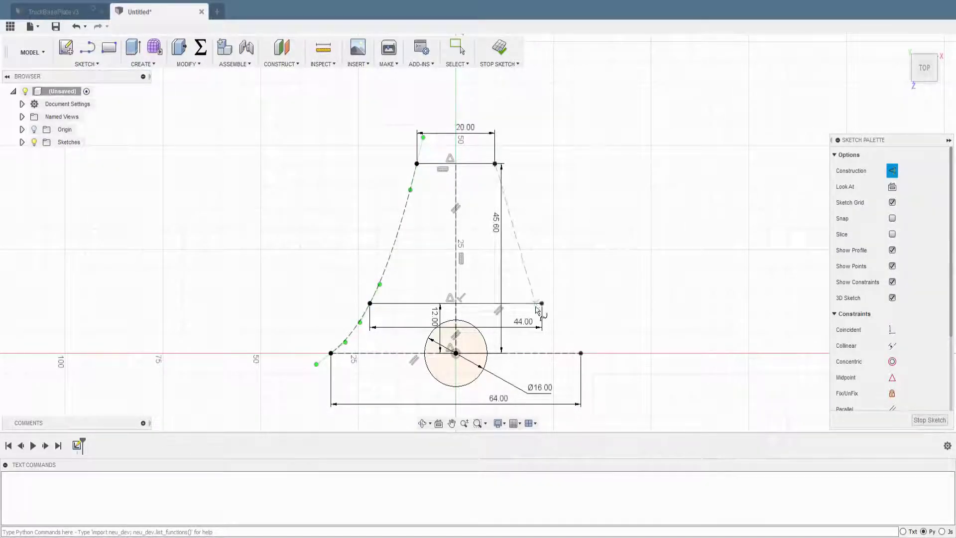
pyautogui.click(594, 332)
pyautogui.click(554, 210)
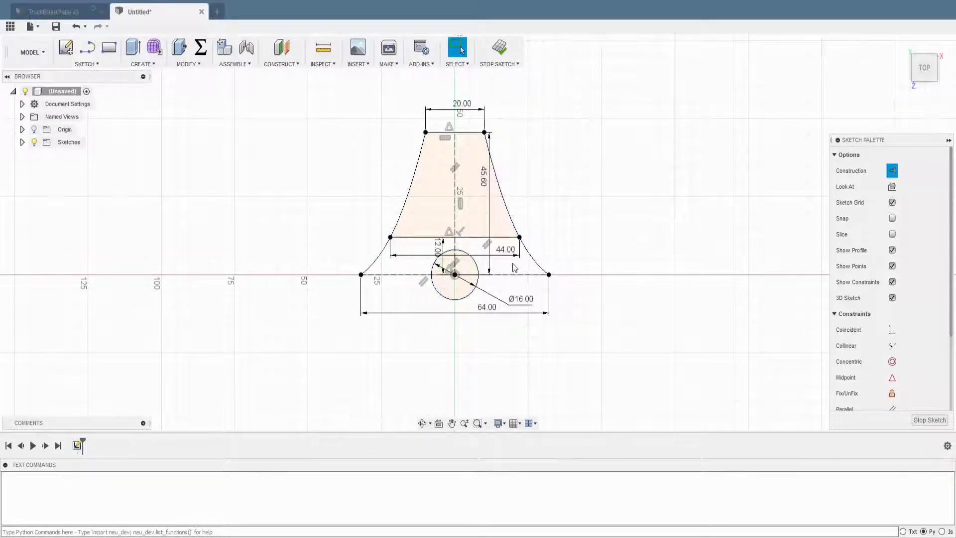
# Add the bottom edge line closing the hanger outline.
pyautogui.press('x')
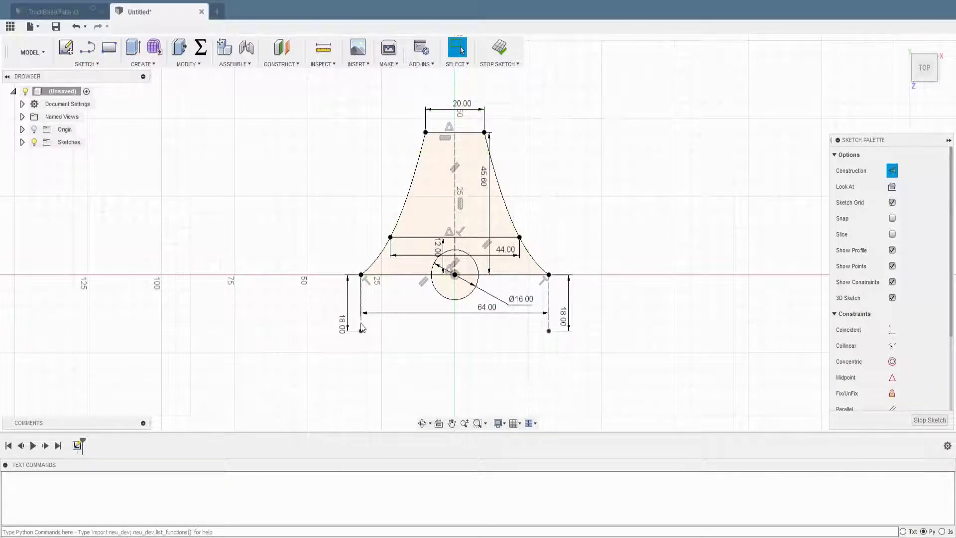
pyautogui.click(360, 330)
pyautogui.click(548, 330)
# Extrude the hanger outline into a solid block.
pyautogui.press('e')
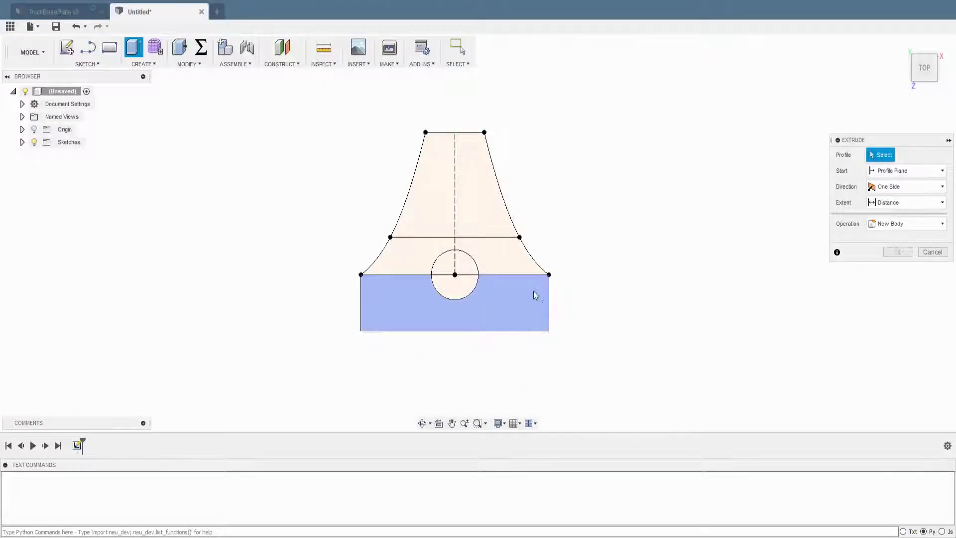
pyautogui.press('Escape')
pyautogui.press('e')
pyautogui.write('10')
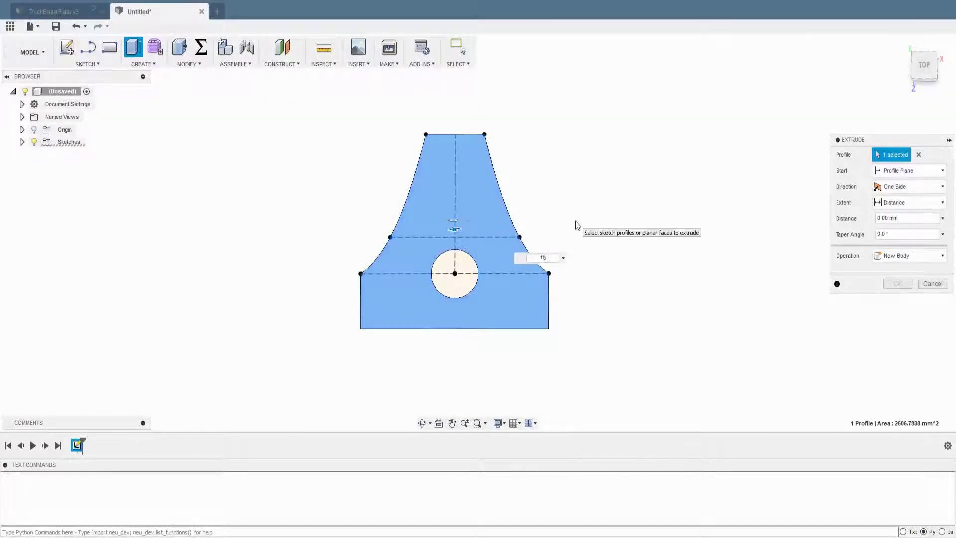
pyautogui.press('Return')
pyautogui.keyDown('shift'); pyautogui.moveTo(544, 284); pyautogui.dragTo(539, 260, button='middle'); pyautogui.keyUp('shift')
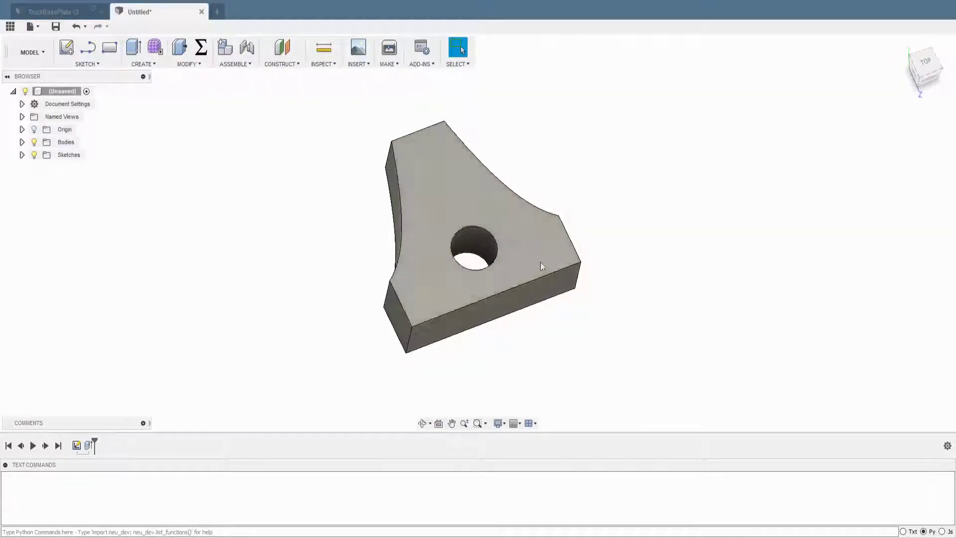
# Sketch on the block face, project the hole edge, and add a concentric counterbore circle.
pyautogui.click(282, 47)
pyautogui.click(498, 249)
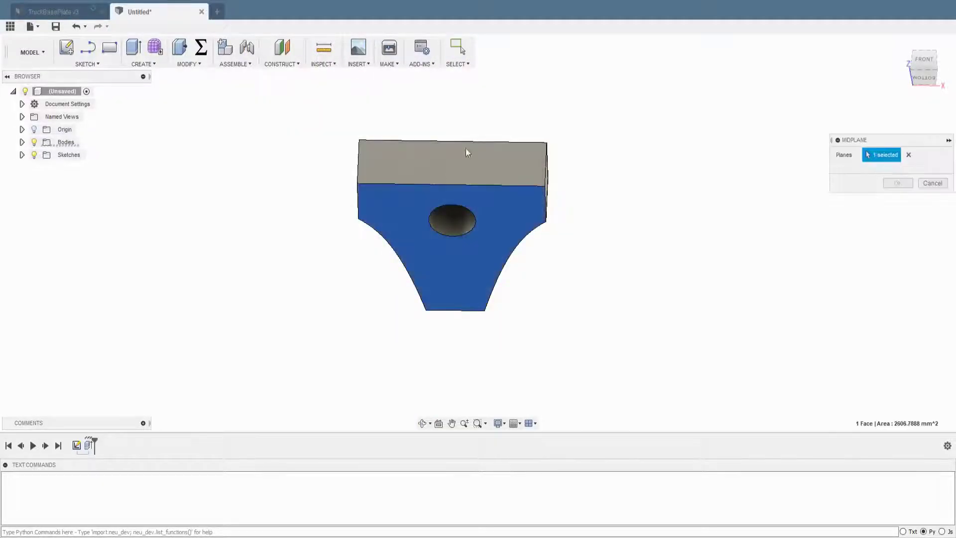
pyautogui.click(547, 234)
pyautogui.press('p')
pyautogui.click(384, 344)
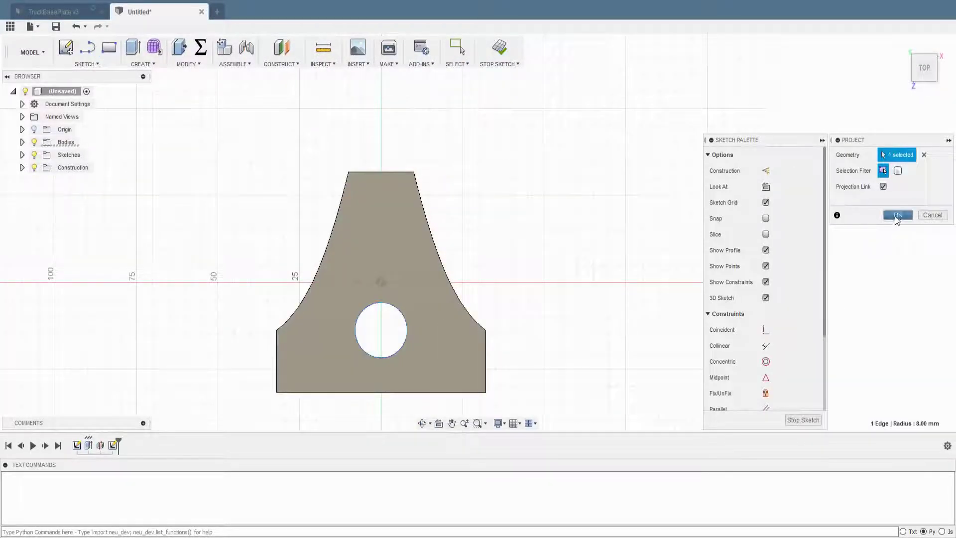
pyautogui.press('Return')
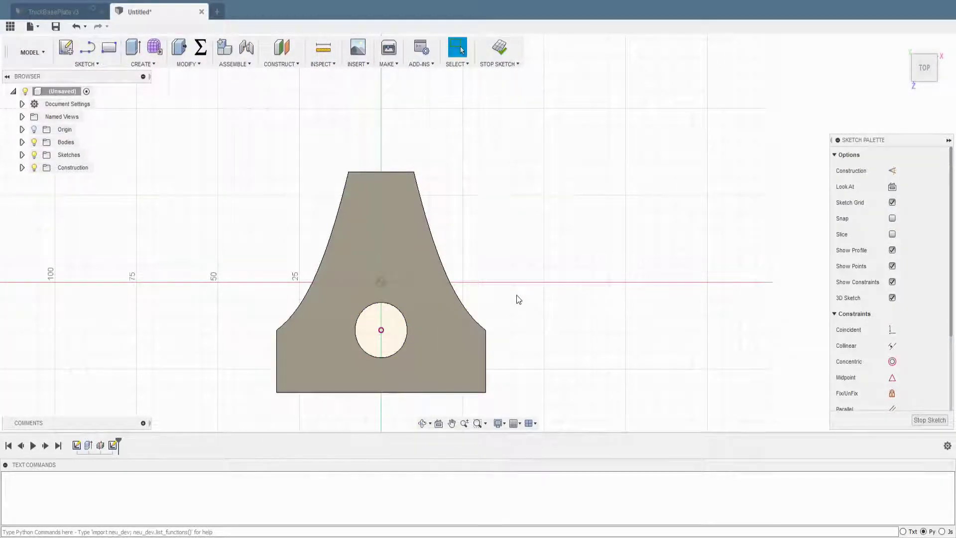
pyautogui.press('c')
pyautogui.click(381, 330)
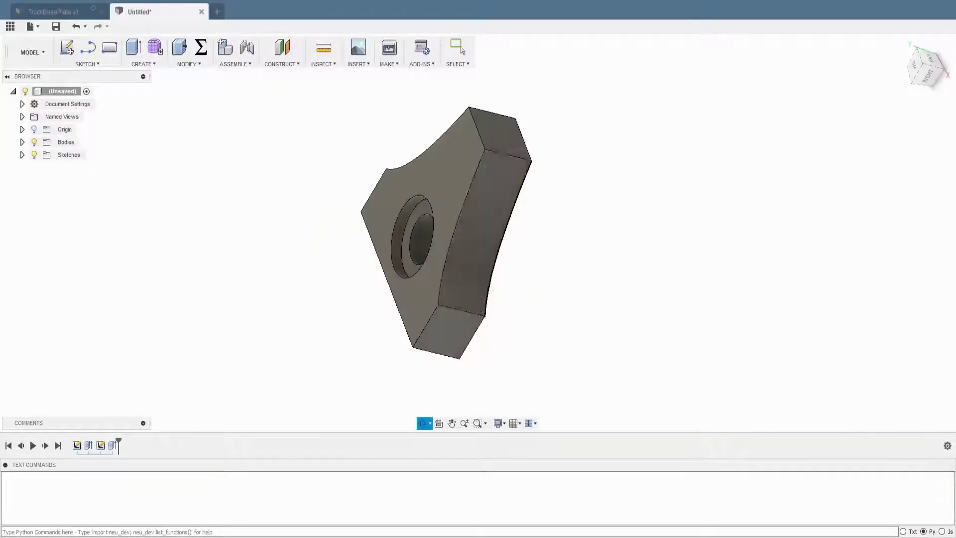
# Join a 35 mm round axle stub to one side face of the hanger block.
pyautogui.keyDown('shift'); pyautogui.moveTo(412, 225); pyautogui.dragTo(491, 284, button='middle'); pyautogui.keyUp('shift')
pyautogui.click(491, 283)
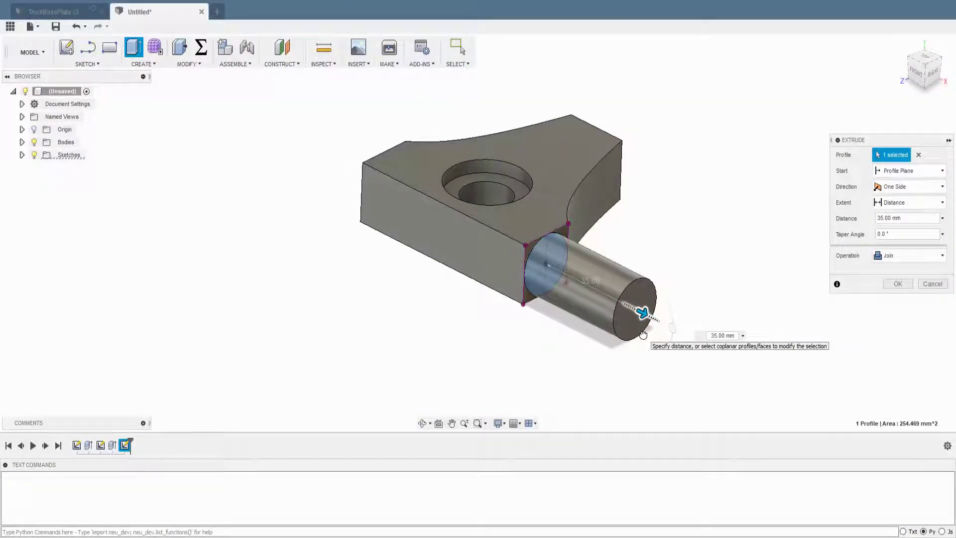
pyautogui.click(910, 287)
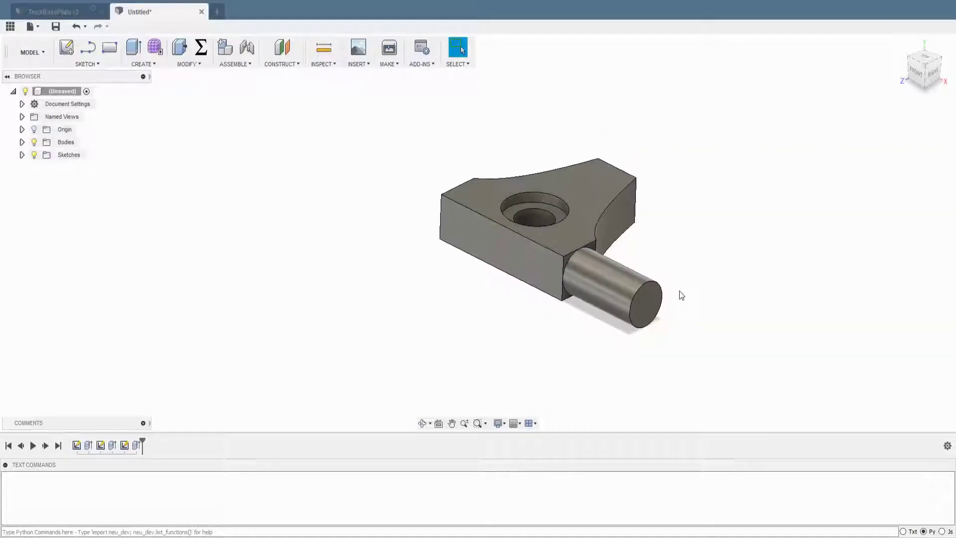
# Extrude a matching 35 mm axle stub from the opposite side face.
pyautogui.click(580, 247)
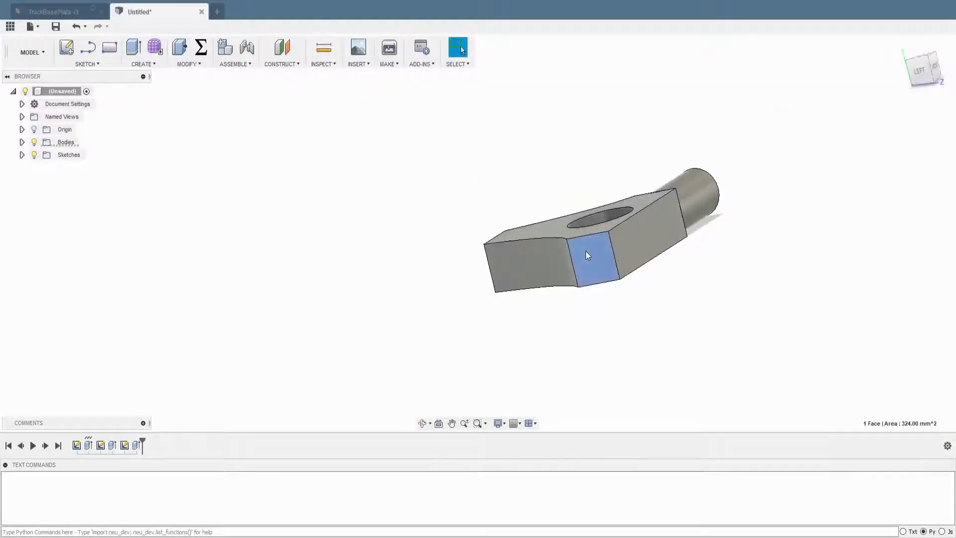
pyautogui.press('Escape')
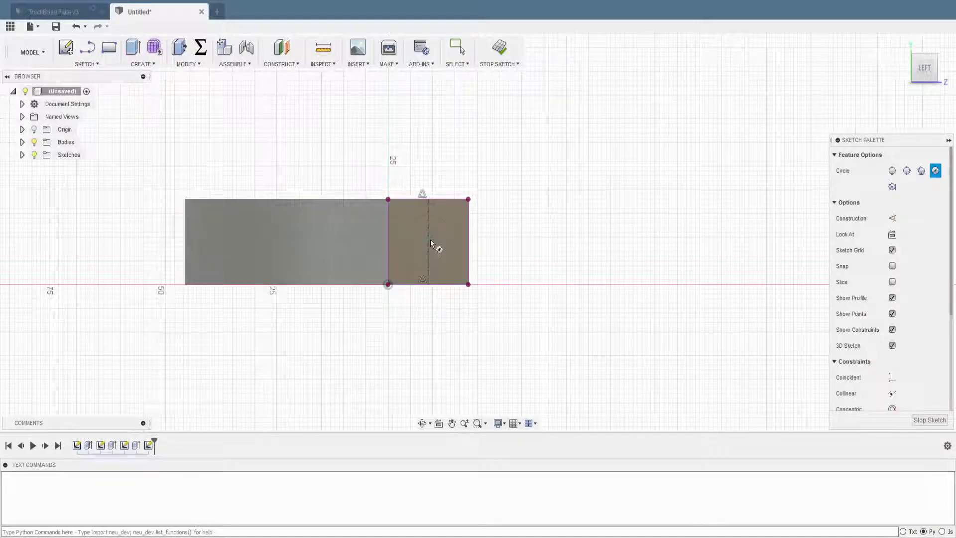
pyautogui.click(436, 246)
pyautogui.press('e')
pyautogui.moveTo(333, 328); pyautogui.dragTo(298, 349)
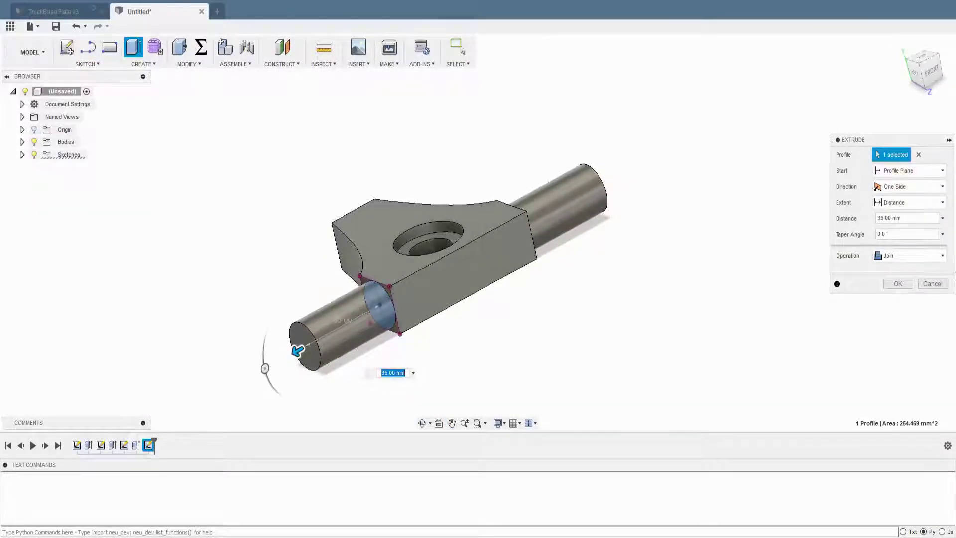
pyautogui.press('Return')
pyautogui.rightClick(159, 444)
pyautogui.click(251, 356)
# Measure the axle end face and lengthen the first axle extrusion.
pyautogui.press('i')
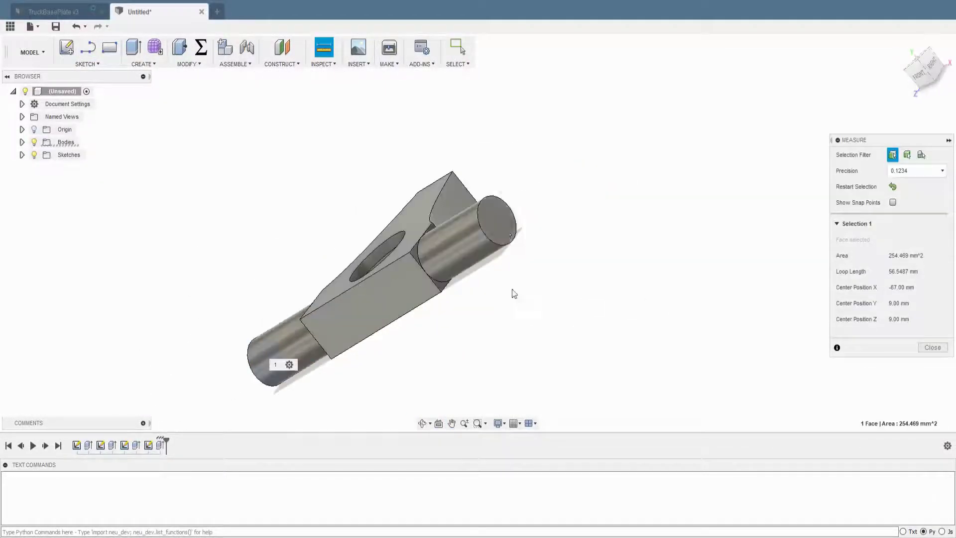
pyautogui.click(494, 213)
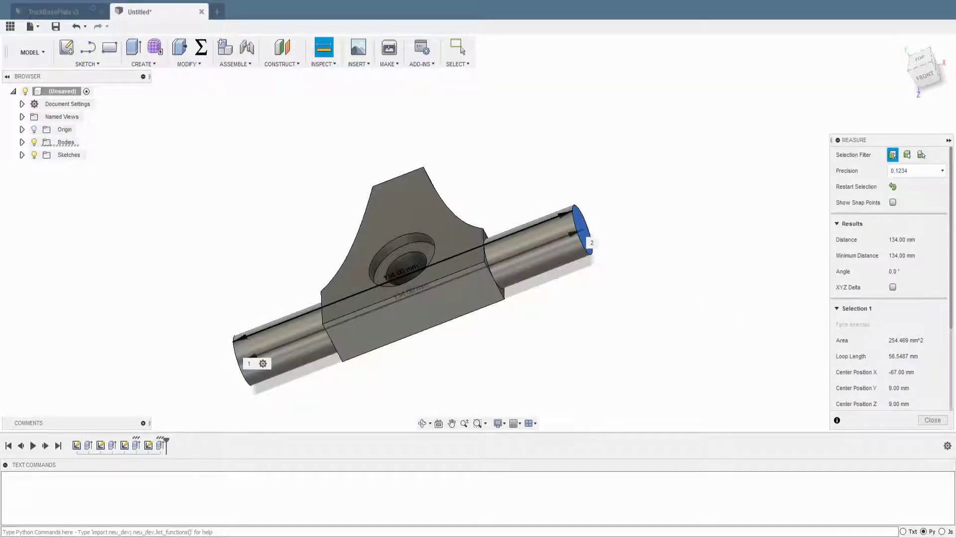
pyautogui.doubleClick(136, 444)
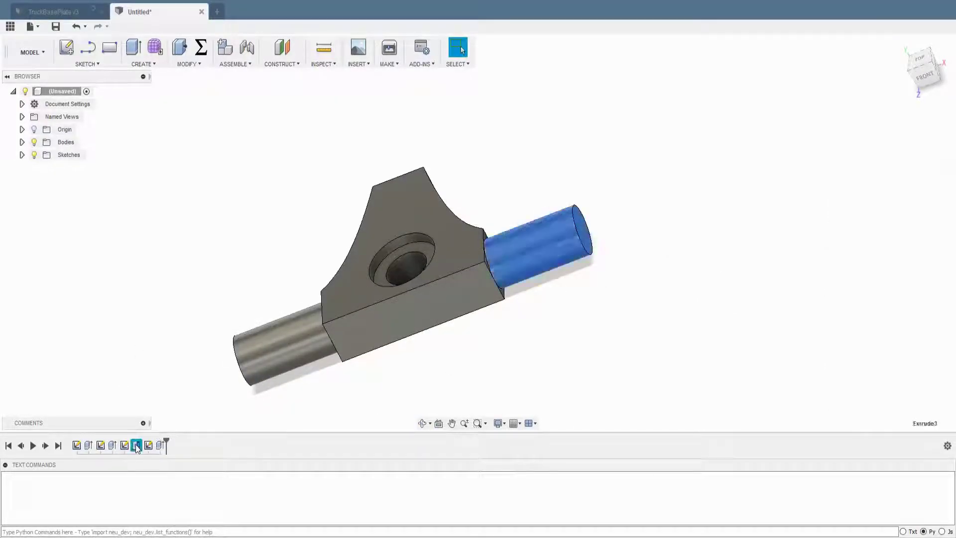
pyautogui.press('Return')
# Lengthen the other axle extrusion so the joined axle spans 134 mm.
pyautogui.keyDown('shift'); pyautogui.moveTo(667, 265); pyautogui.dragTo(324, 331, button='middle'); pyautogui.keyUp('shift')
pyautogui.rightClick(324, 331)
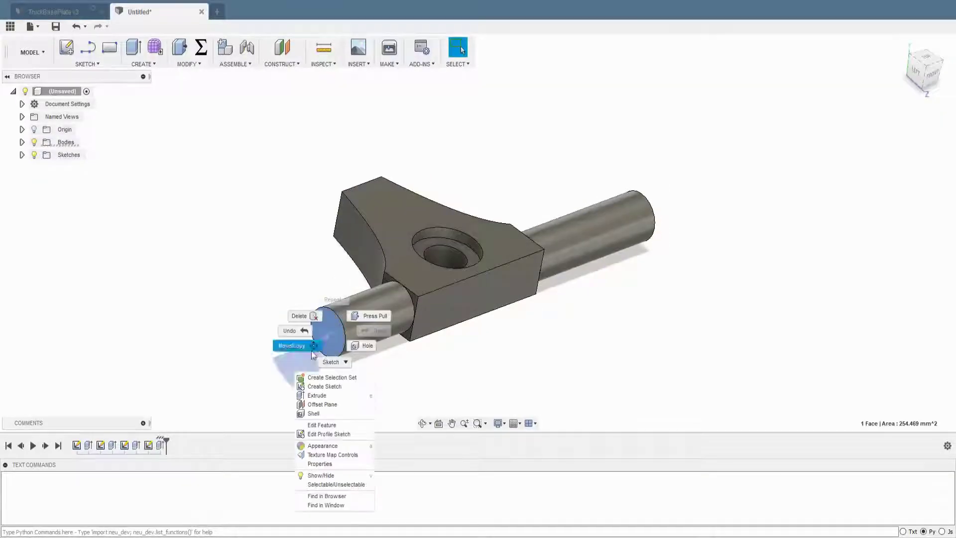
pyautogui.press('Escape')
pyautogui.click(179, 331)
pyautogui.rightClick(160, 445)
pyautogui.click(205, 335)
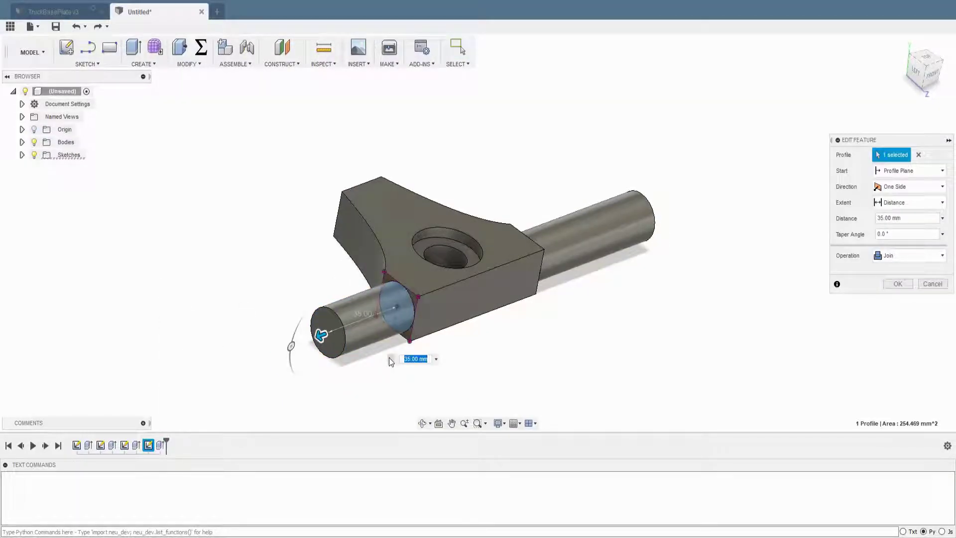
pyautogui.press('Return')
pyautogui.keyDown('shift'); pyautogui.moveTo(390, 358); pyautogui.dragTo(456, 324, button='middle'); pyautogui.keyUp('shift')
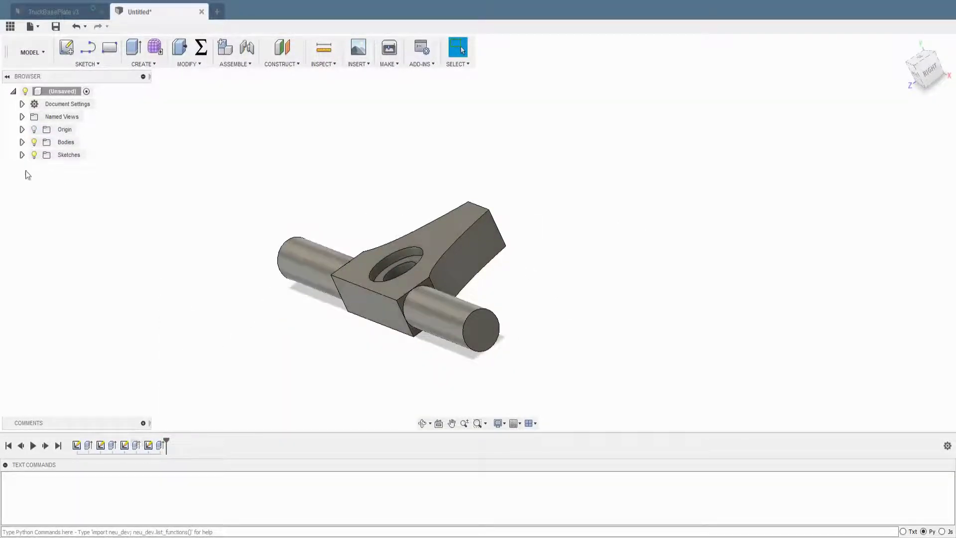
pyautogui.click(21, 155)
# Start a sketch on the hanger's back face and project its centre face.
pyautogui.keyDown('shift'); pyautogui.moveTo(558, 279); pyautogui.dragTo(601, 306, button='middle'); pyautogui.keyUp('shift')
pyautogui.click(493, 234)
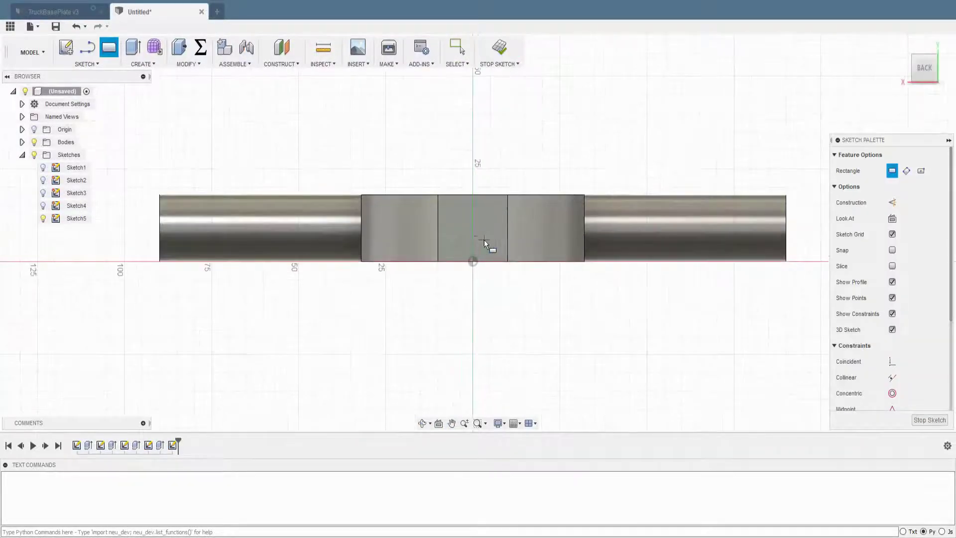
pyautogui.press('p')
pyautogui.click(475, 226)
pyautogui.press('Return')
pyautogui.scroll(1, 568, 207)
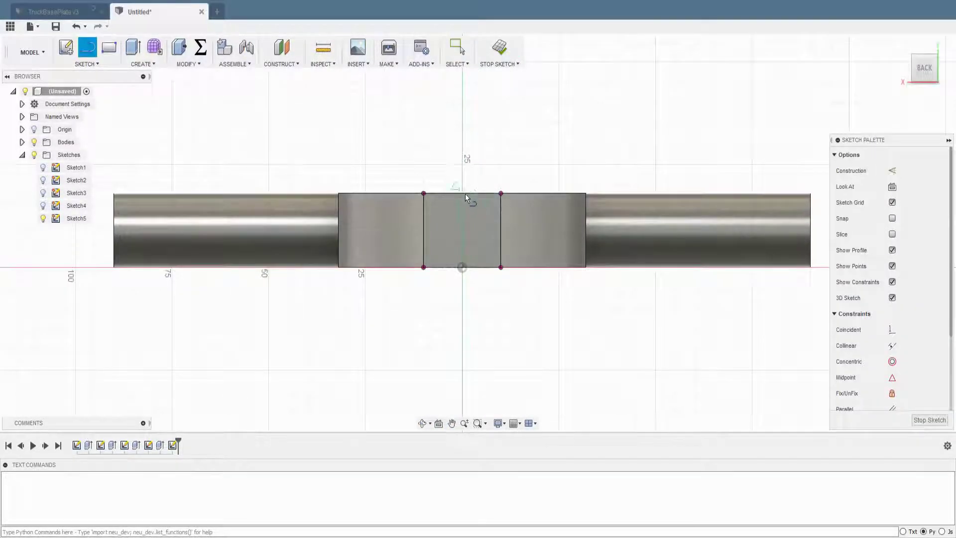
# Cut a centred Ø13 mm circle into the hanger's back face.
pyautogui.press('c')
pyautogui.click(464, 229)
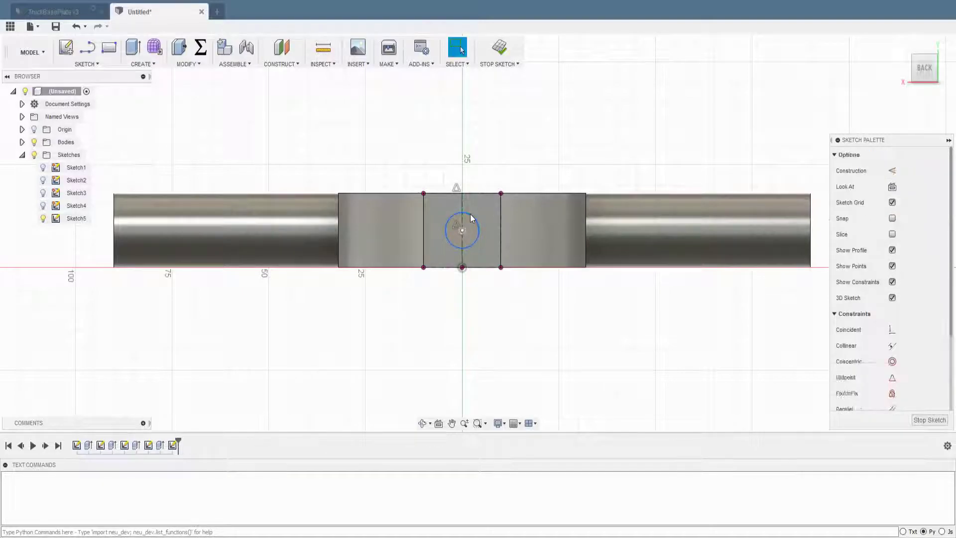
pyautogui.write('13')
pyautogui.press('Return')
pyautogui.scroll(-2, 501, 188)
pyautogui.press('d')
pyautogui.press('e')
pyautogui.click(484, 230)
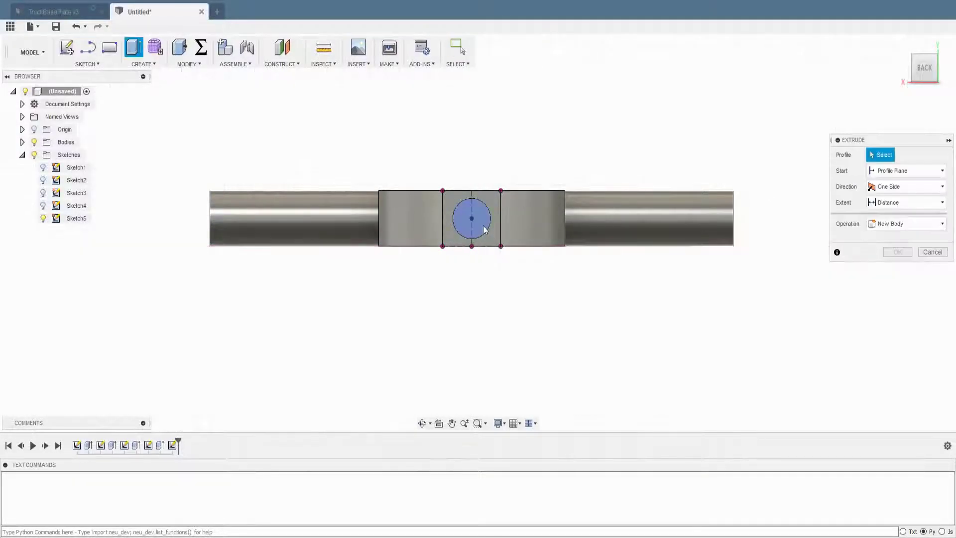
pyautogui.write('12')
pyautogui.press('Return')
pyautogui.keyDown('shift'); pyautogui.moveTo(513, 325); pyautogui.dragTo(397, 340, button='middle'); pyautogui.keyUp('shift')
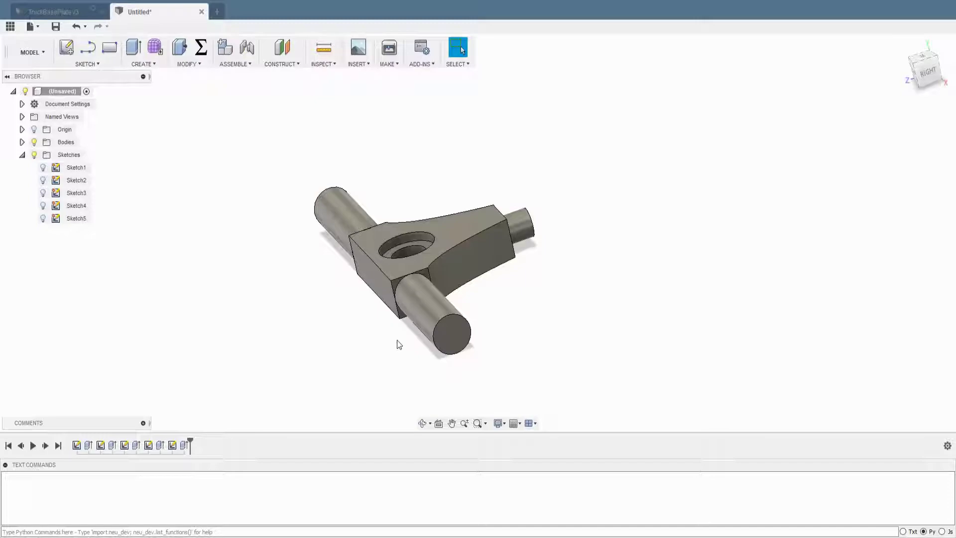
pyautogui.click(459, 343)
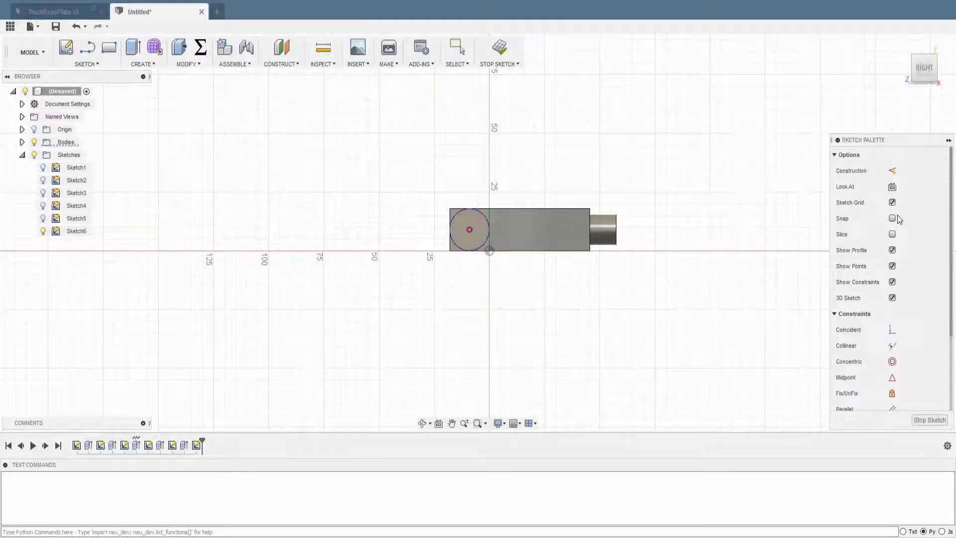
# Draw a dimensioned circle on the axle end and extrude it.
pyautogui.press('c')
pyautogui.scroll(3, 464, 211)
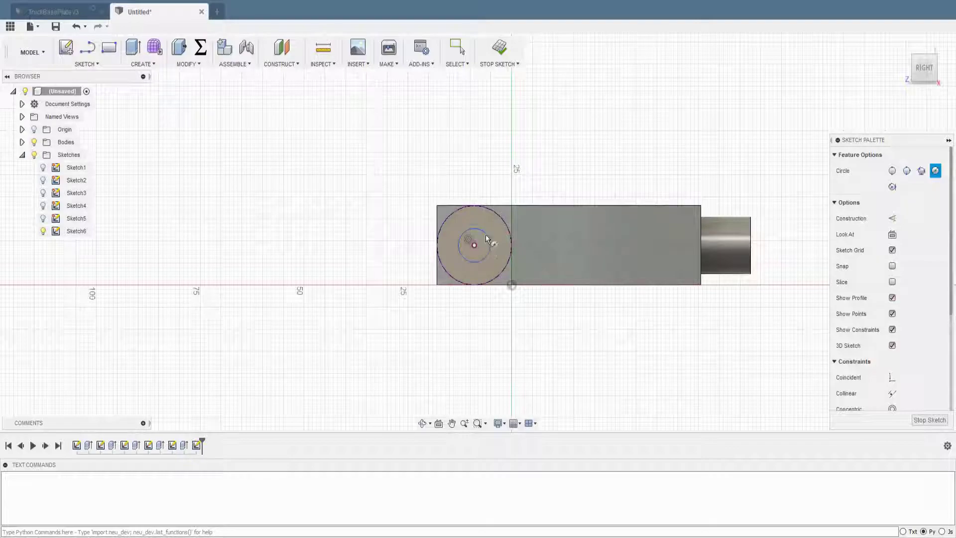
pyautogui.press('d')
pyautogui.press('Return')
pyautogui.press('e')
pyautogui.press('Return')
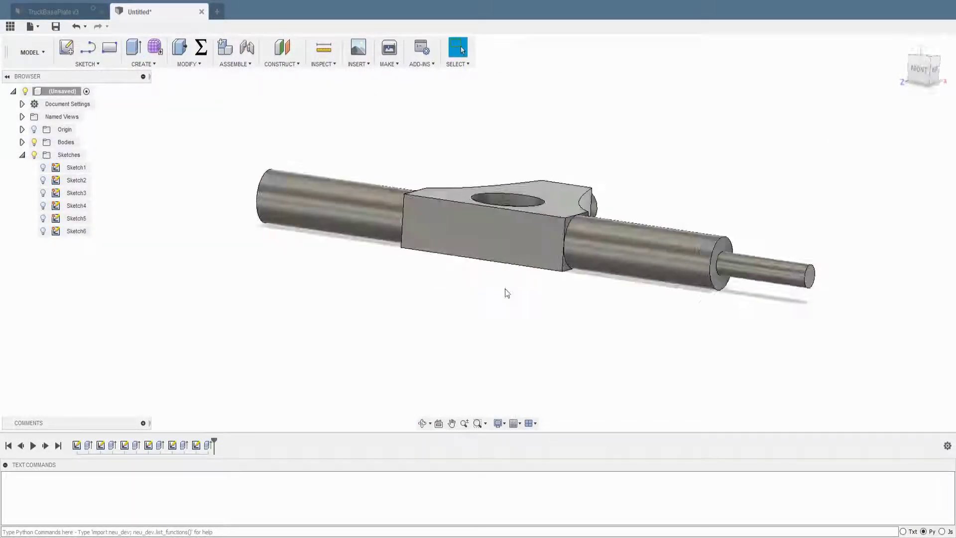
# Sketch a circle on the other axle end, then undo the sketches and extrusion.
pyautogui.keyDown('shift'); pyautogui.moveTo(506, 292); pyautogui.dragTo(550, 355, button='middle'); pyautogui.keyUp('shift')
pyautogui.click(550, 354)
pyautogui.press('c')
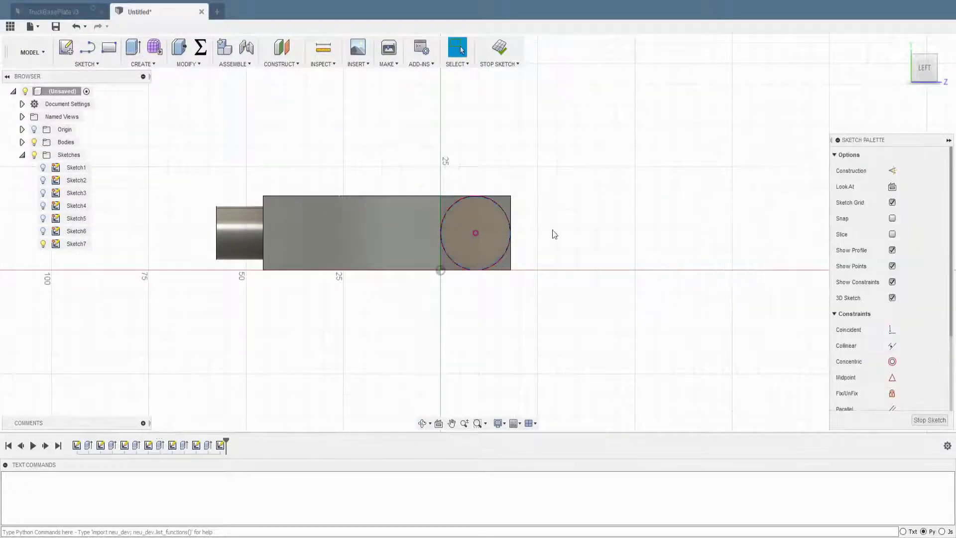
pyautogui.scroll(1, 473, 234)
pyautogui.click(470, 255)
pyautogui.press('Escape')
pyautogui.scroll(-3, 477, 247)
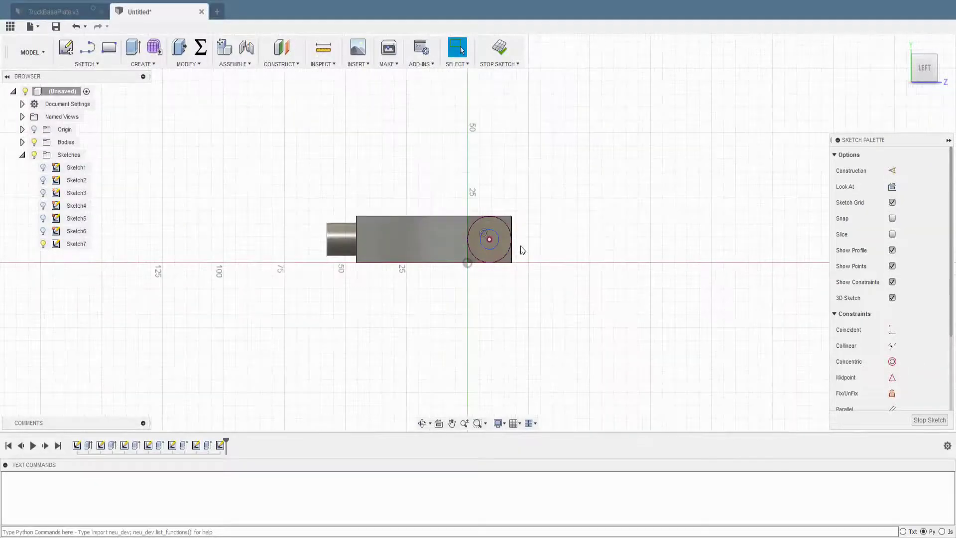
pyautogui.moveTo(521, 245)
pyautogui.keyDown('shift'); pyautogui.mouseDown(button='middle')
pyautogui.moveTo(546, 178)
pyautogui.moveTo(548, 192)
pyautogui.mouseUp(button='middle'); pyautogui.keyUp('shift')
pyautogui.hotkey('ctrl', 'z')
pyautogui.hotkey('ctrl', 'z')
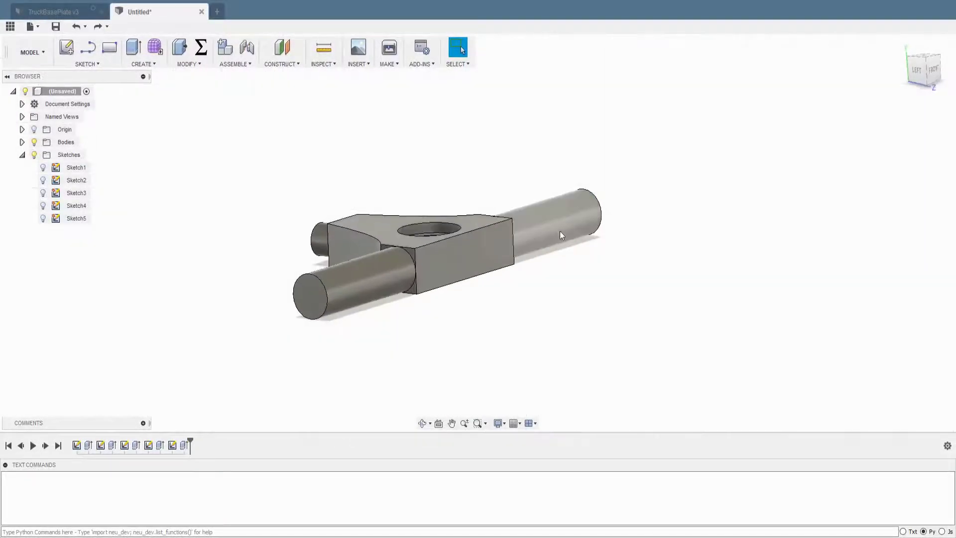
# Start a sketch on the axle end face and project that face.
pyautogui.moveTo(559, 231)
pyautogui.keyDown('shift'); pyautogui.mouseDown(button='middle')
pyautogui.moveTo(509, 294)
pyautogui.moveTo(436, 338)
pyautogui.mouseUp(button='middle'); pyautogui.keyUp('shift')
pyautogui.click(435, 338)
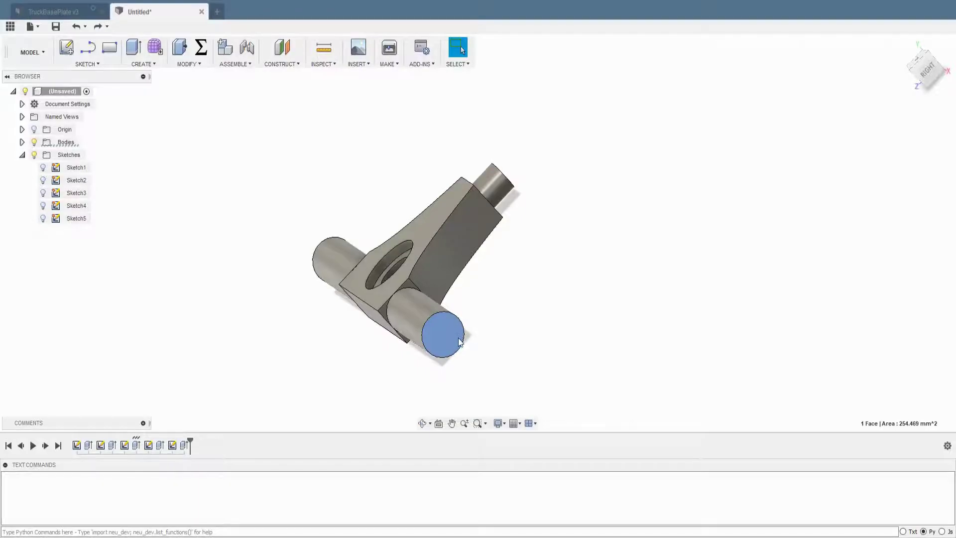
pyautogui.press('s')
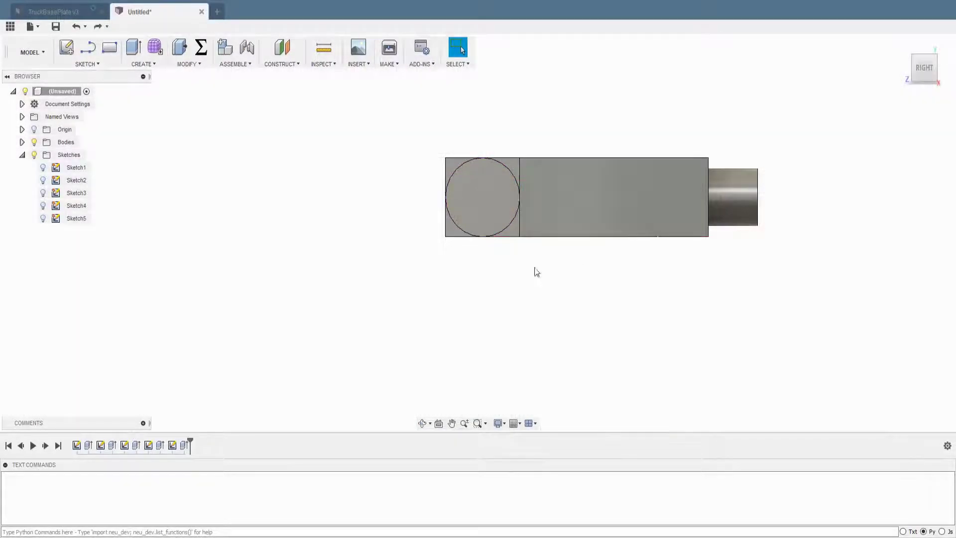
pyautogui.press('p')
pyautogui.press('Return')
# Cut a centred 8 mm hole into the axle tube end.
pyautogui.press('c')
pyautogui.scroll(3, 443, 271)
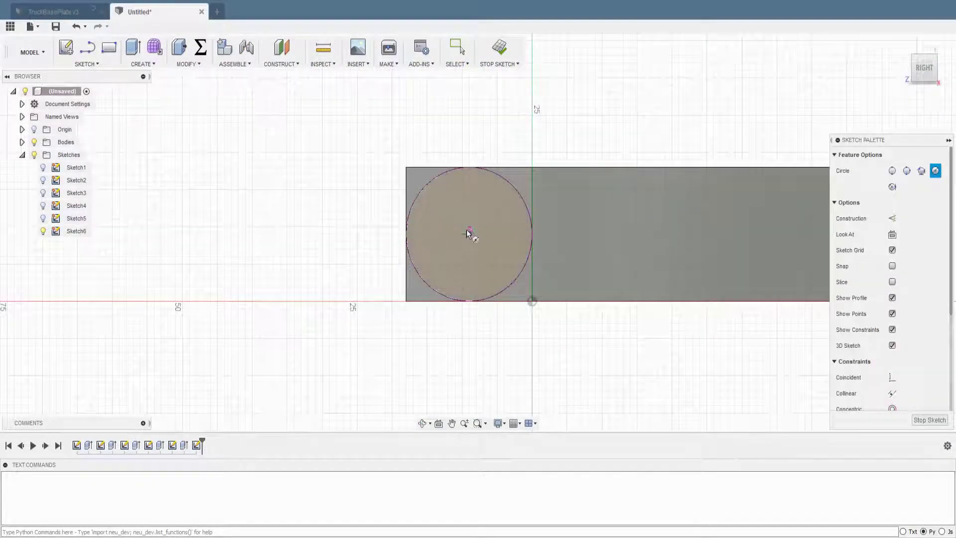
pyautogui.click(497, 234)
pyautogui.press('d')
pyautogui.click(496, 240)
pyautogui.press('Return')
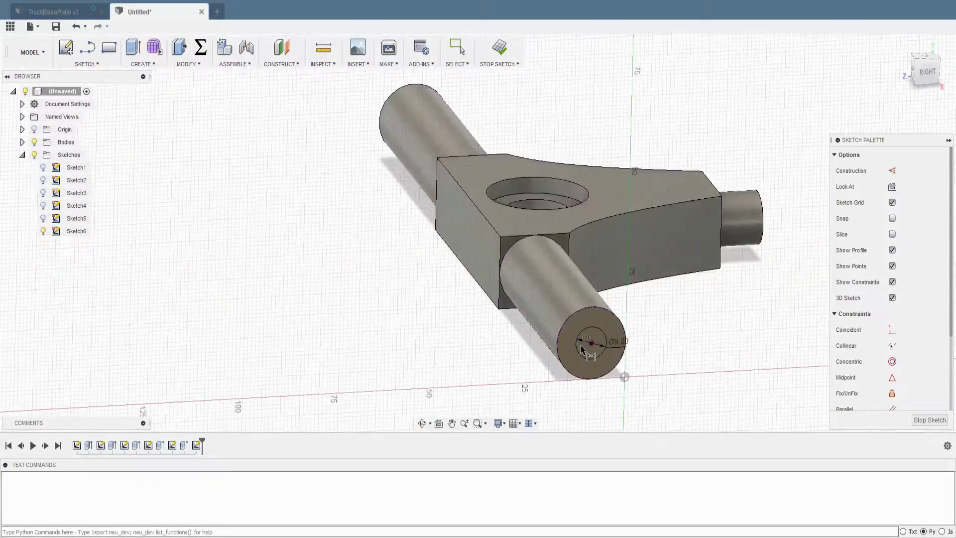
pyautogui.press('e')
pyautogui.press('Return')
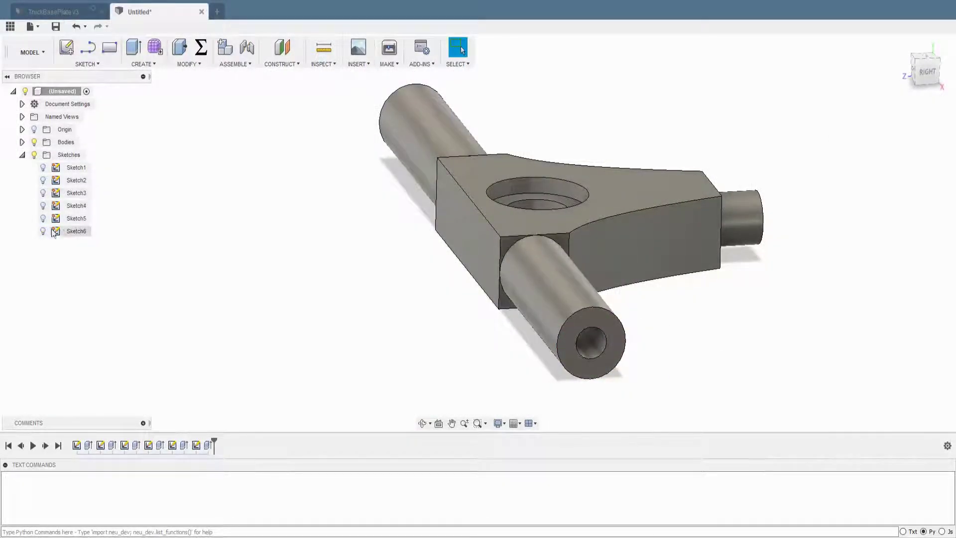
# Extrude Sketch6's circle into the steel rod body, Body2.
pyautogui.doubleClick(54, 232)
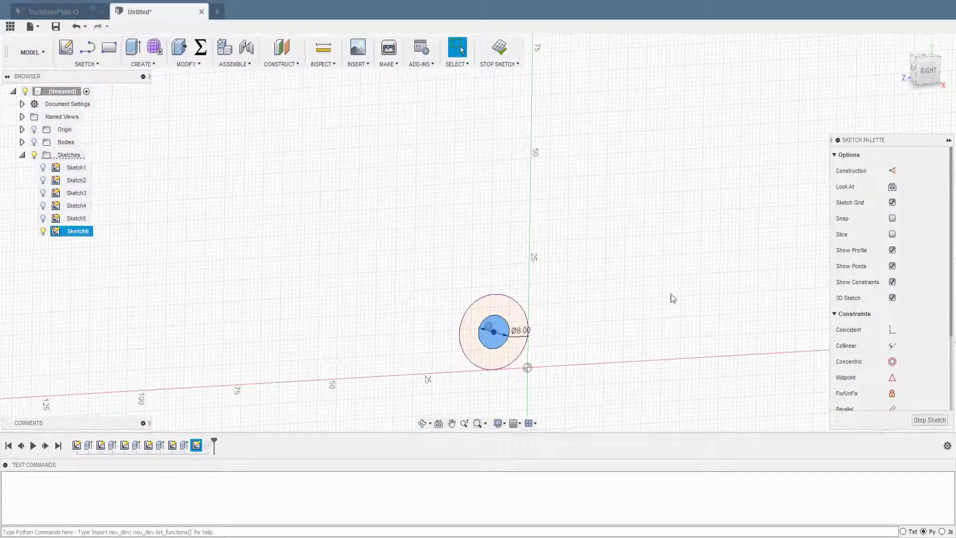
pyautogui.press('e')
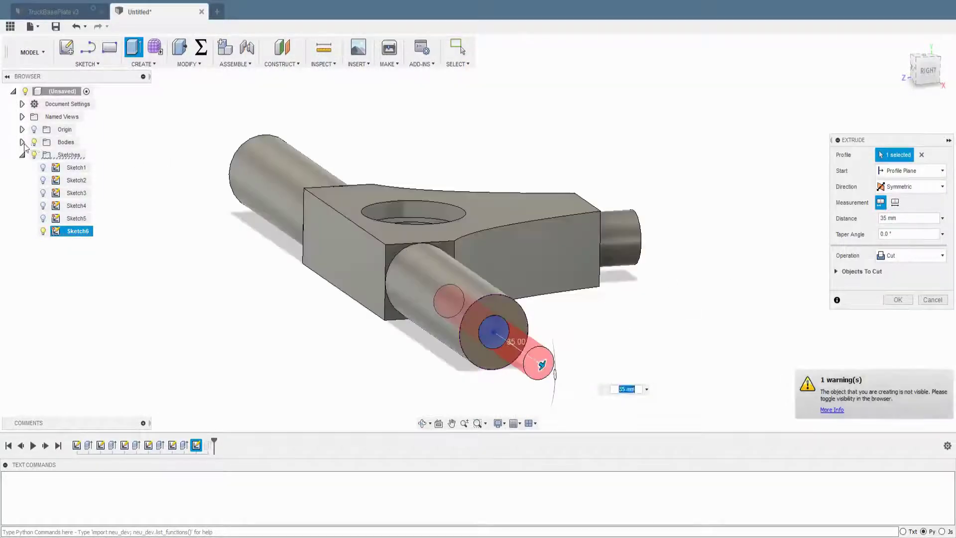
pyautogui.press('Return')
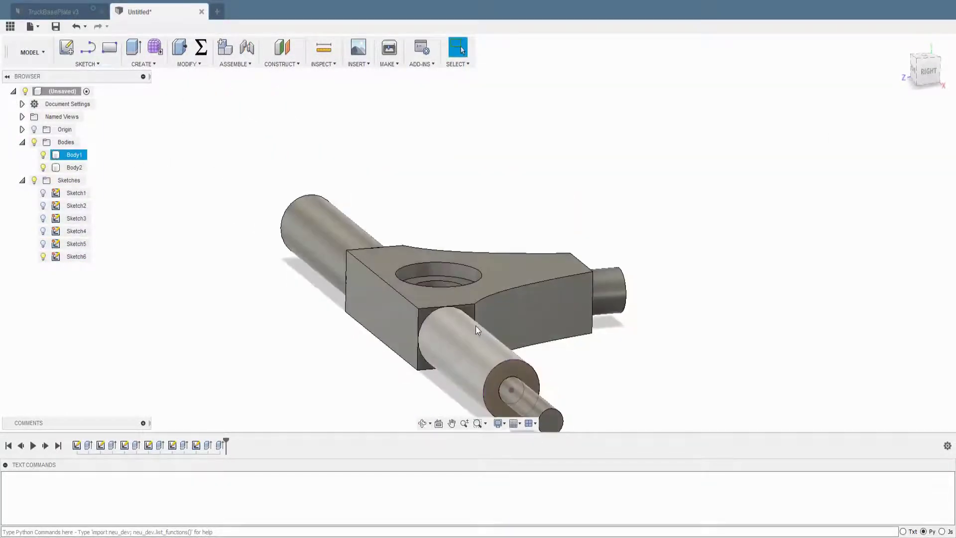
pyautogui.keyDown('shift'); pyautogui.moveTo(385, 271); pyautogui.dragTo(298, 224, button='middle'); pyautogui.keyUp('shift')
# Apply Aluminum physical material to the hanger body, Body1.
pyautogui.rightClick(70, 155)
pyautogui.click(102, 220)
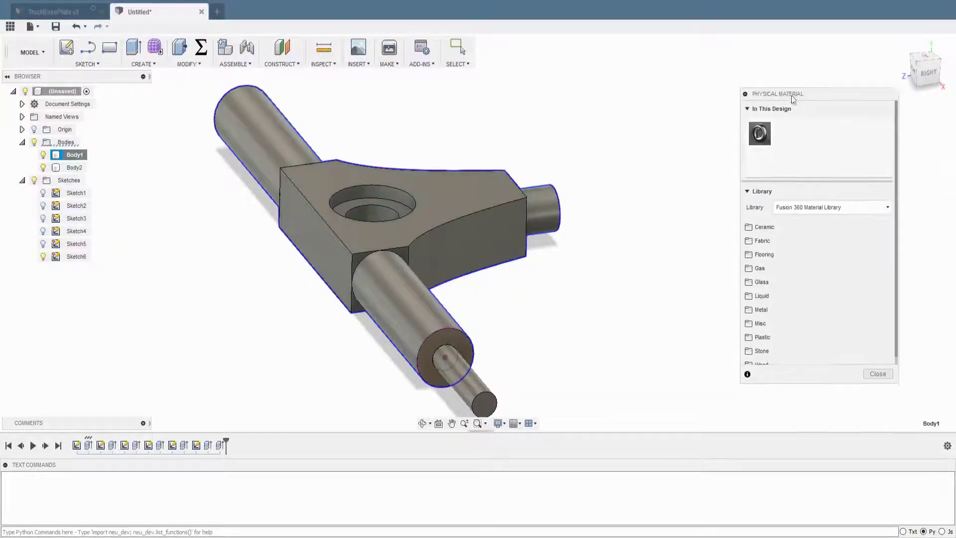
pyautogui.click(755, 307)
pyautogui.moveTo(784, 329); pyautogui.dragTo(429, 227)
pyautogui.press('Escape')
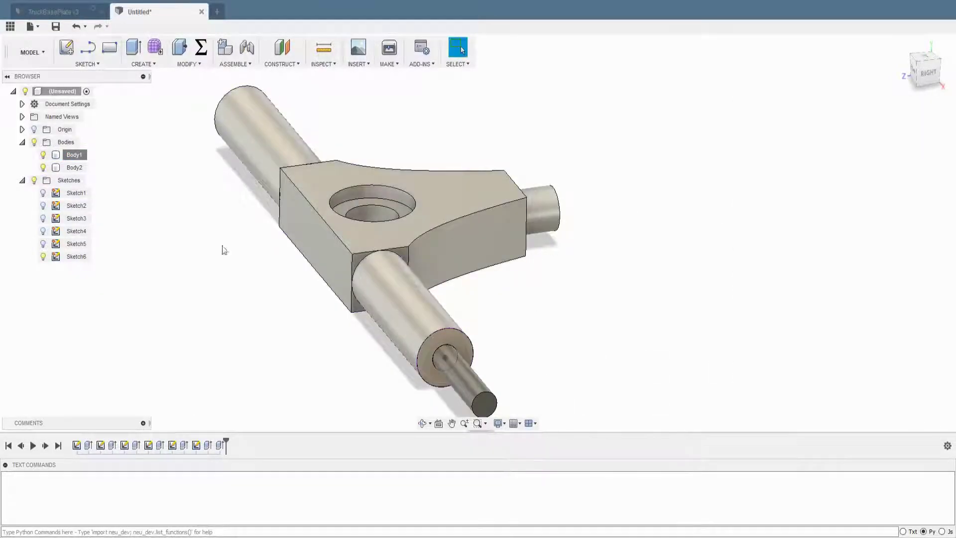
# Check Body2's physical properties and start a circle sketch on the cylinder end face.
pyautogui.rightClick(72, 168)
pyautogui.click(100, 264)
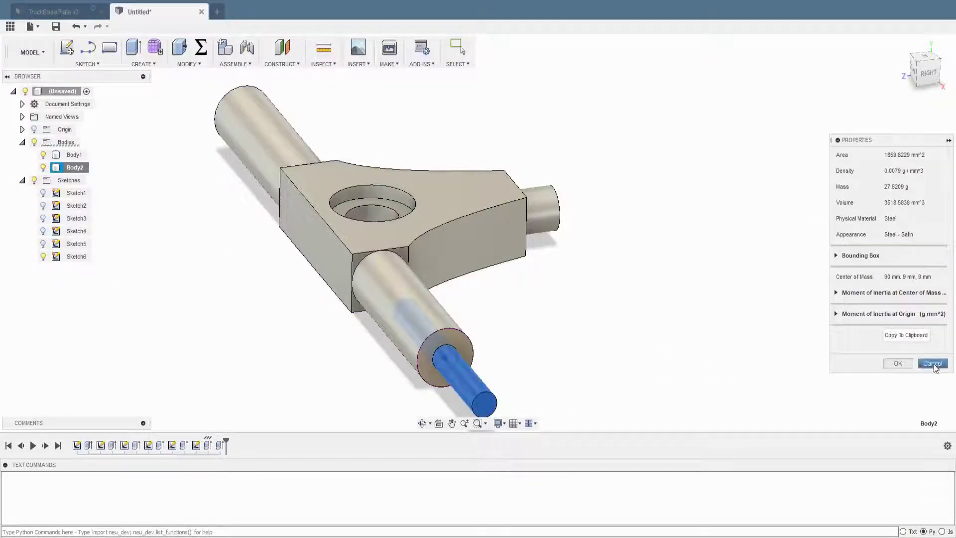
pyautogui.press('c')
pyautogui.click(535, 299)
pyautogui.scroll(3, 536, 299)
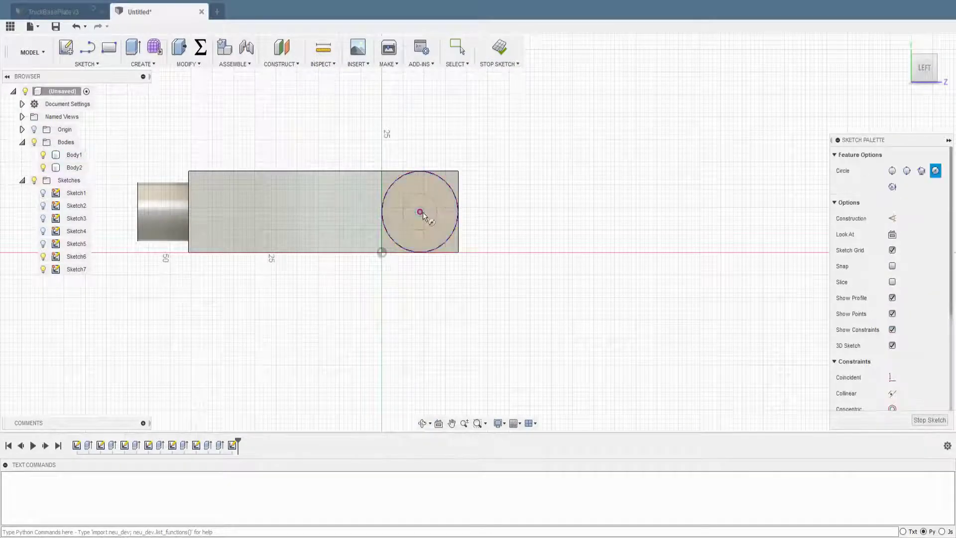
# Cut an 8 mm hole into the cylinder end.
pyautogui.press('Return')
pyautogui.press('e')
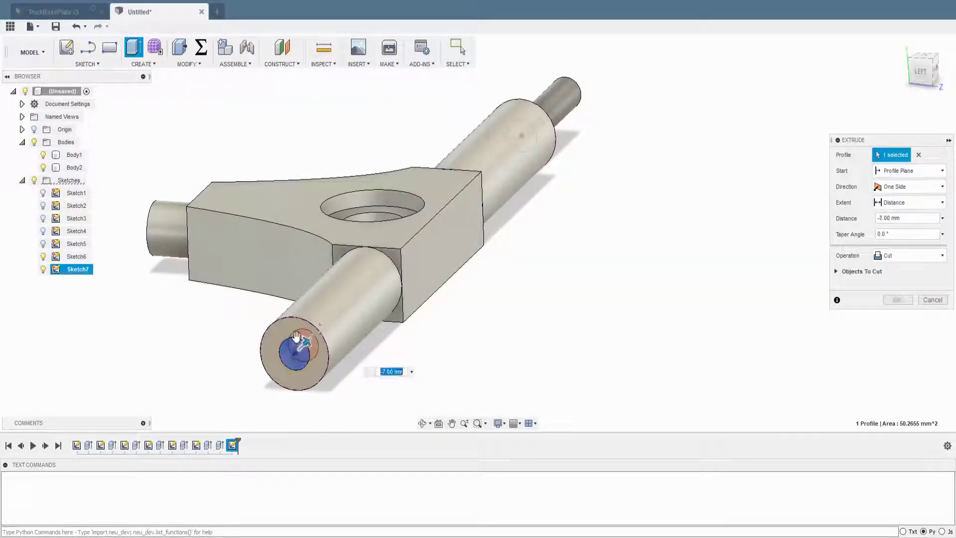
pyautogui.press('Return')
# With Body1 hidden, extrude the 8 mm circle 35 mm symmetric as new Body3.
pyautogui.doubleClick(76, 269)
pyautogui.click(42, 154)
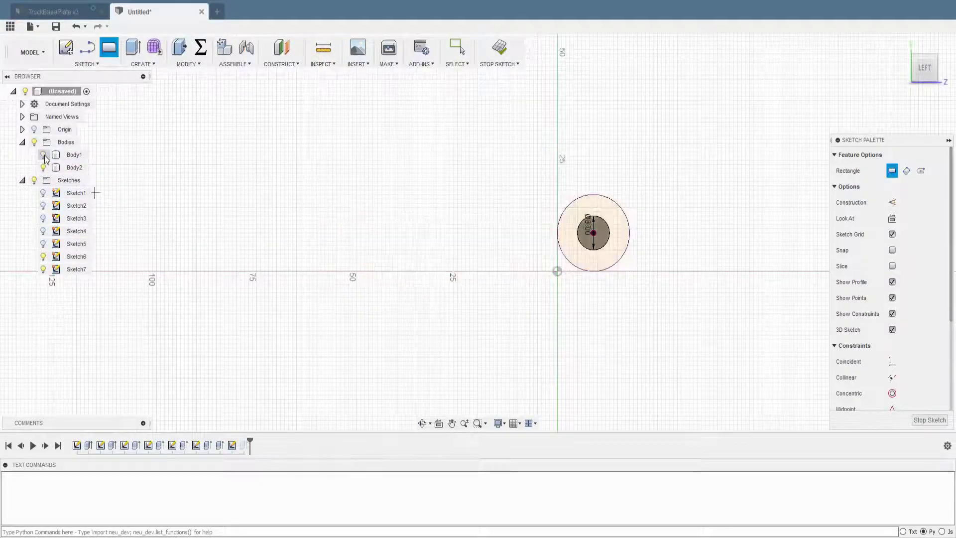
pyautogui.press('e')
pyautogui.click(509, 313)
pyautogui.click(906, 186)
pyautogui.click(891, 214)
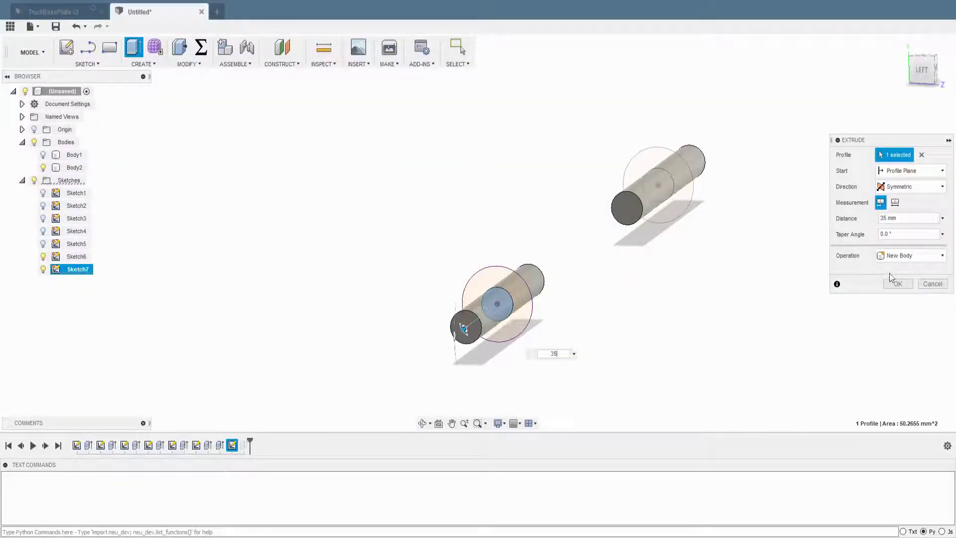
pyautogui.click(897, 279)
pyautogui.rightClick(74, 180)
pyautogui.click(104, 277)
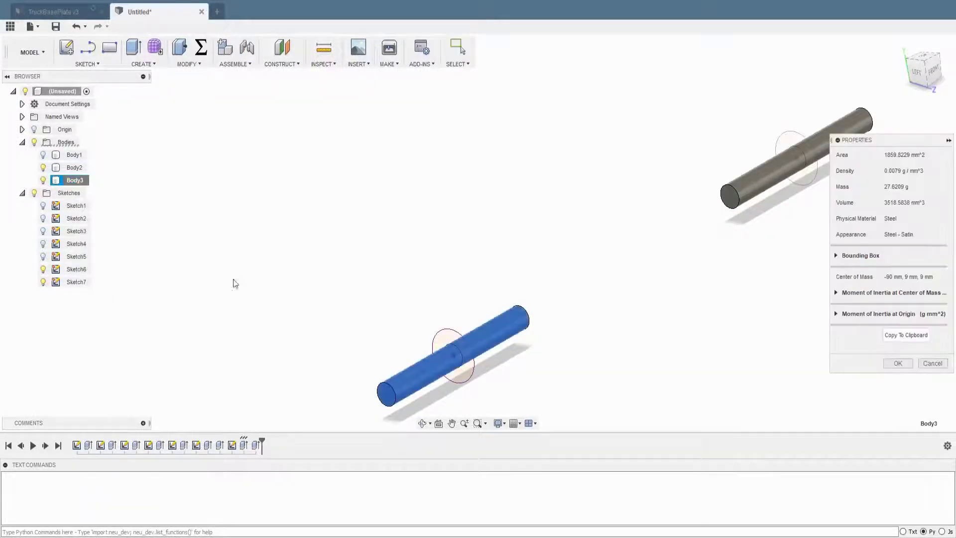
pyautogui.click(877, 364)
# Rename Body3 to SteelShaft0, Body2 to SteelShaft1 and Body1 to AluminumBody.
pyautogui.doubleClick(75, 180)
pyautogui.write('SteelAxle0')
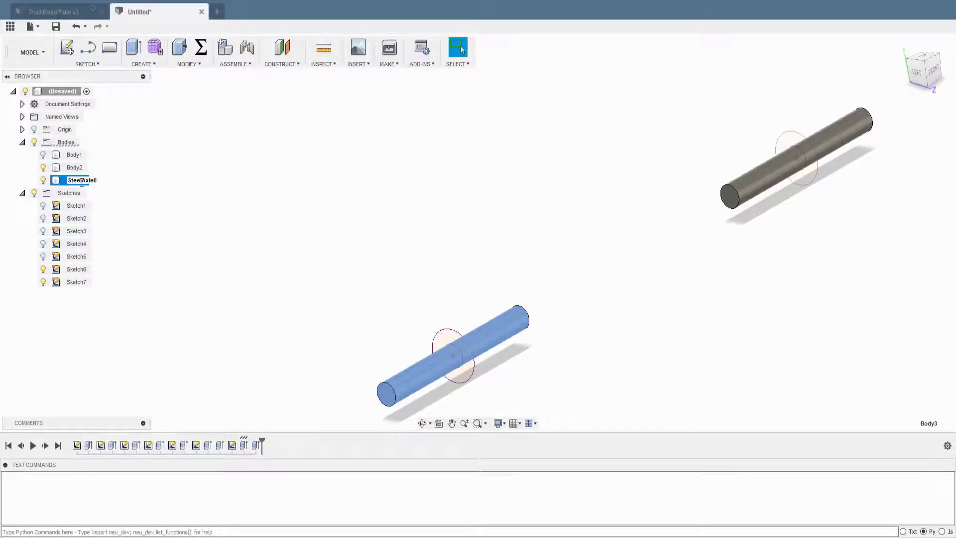
pyautogui.rightClick(75, 168)
pyautogui.click(74, 167)
pyautogui.doubleClick(74, 167)
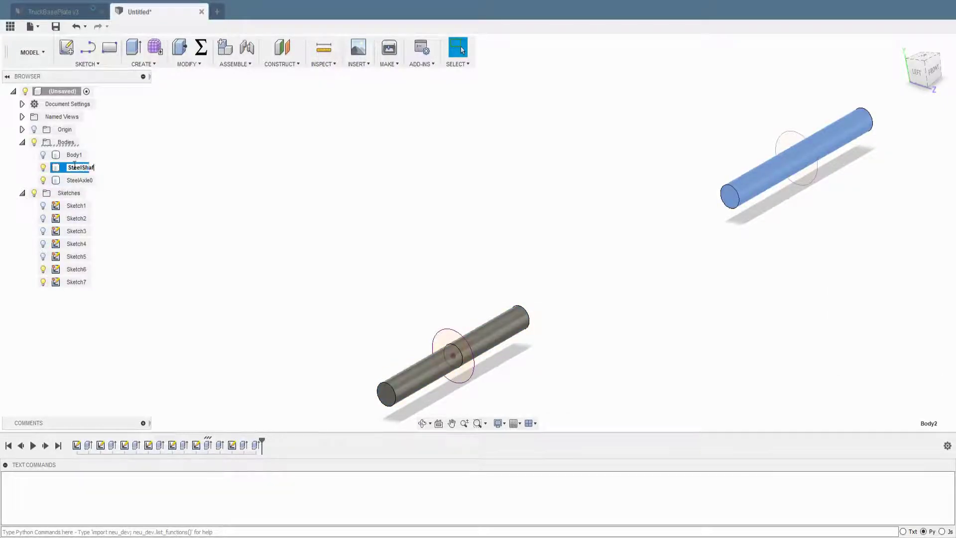
pyautogui.write('SteelShaft1')
pyautogui.press('Return')
pyautogui.click(77, 180)
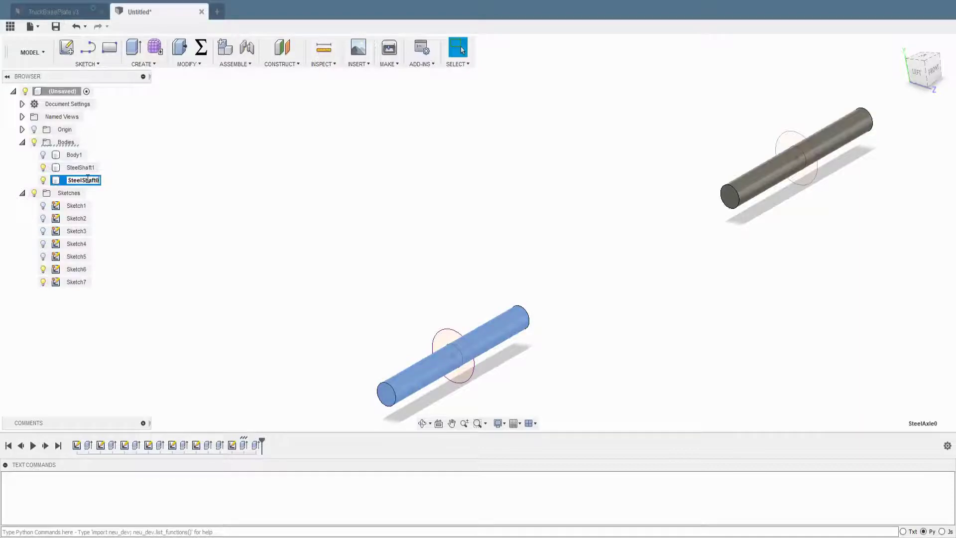
pyautogui.press('Return')
pyautogui.doubleClick(83, 155)
pyautogui.write('AluminumBody')
pyautogui.press('Return')
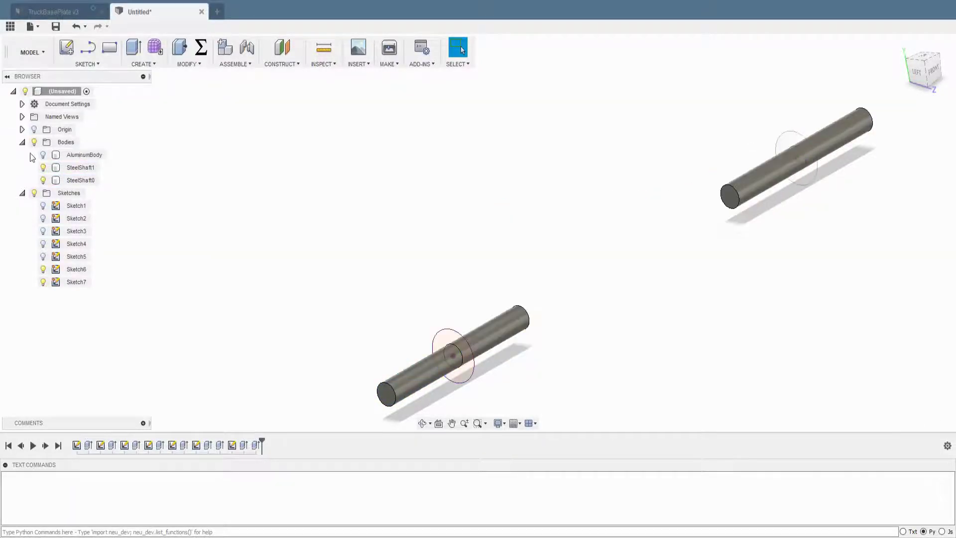
# Review AluminumBody's physical material.
pyautogui.rightClick(107, 155)
pyautogui.click(144, 215)
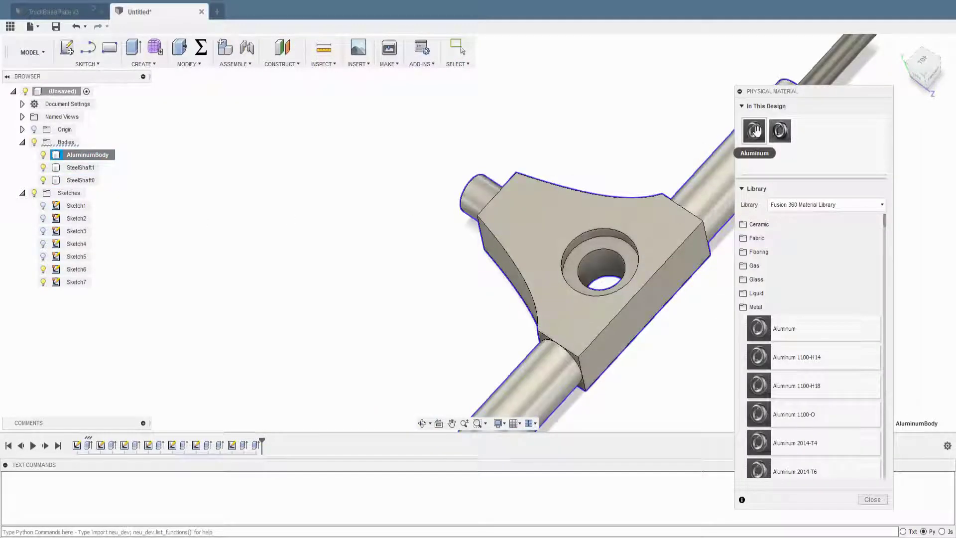
pyautogui.click(872, 499)
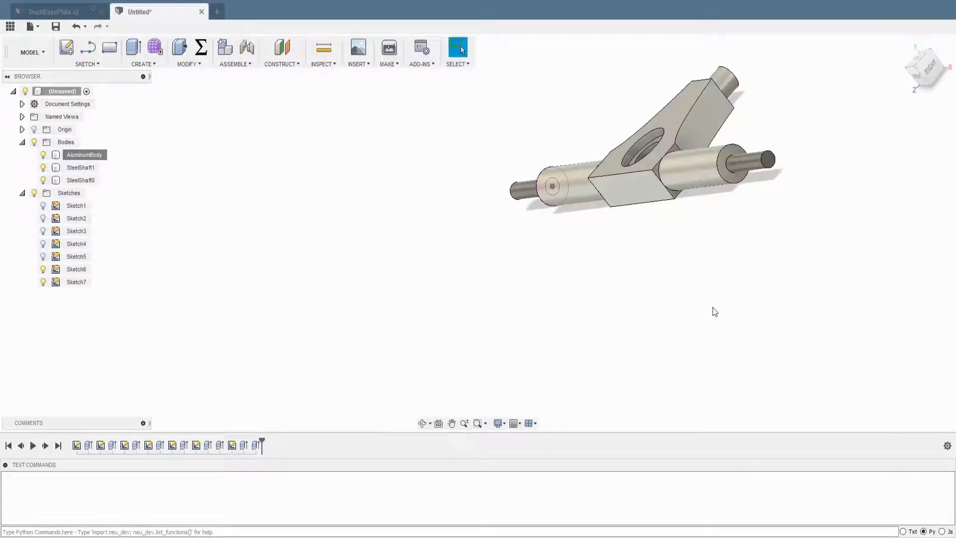
# Add a modeled, partial-length M8x1.25 thread to the right shaft end.
pyautogui.scroll(5, 747, 258)
pyautogui.click(143, 64)
pyautogui.click(149, 180)
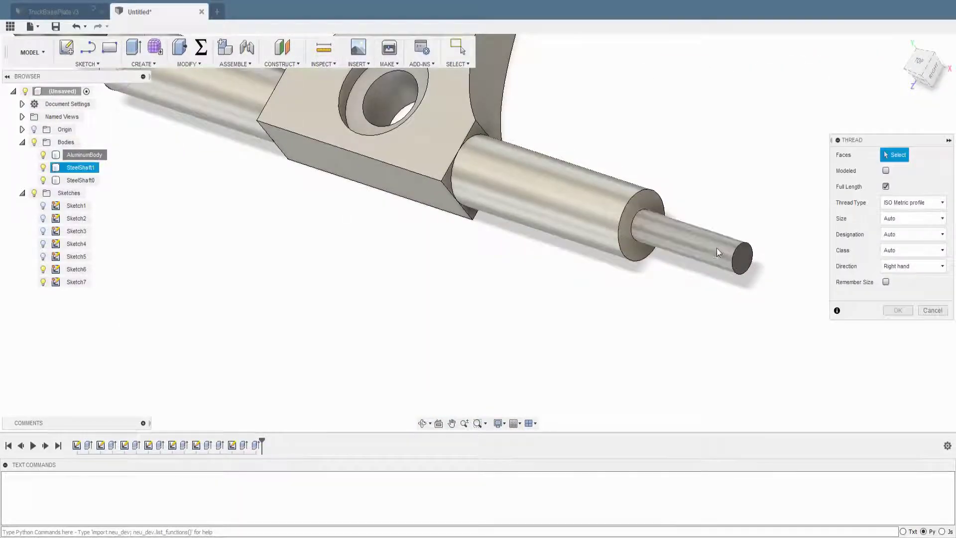
pyautogui.click(693, 244)
pyautogui.click(886, 170)
pyautogui.click(886, 187)
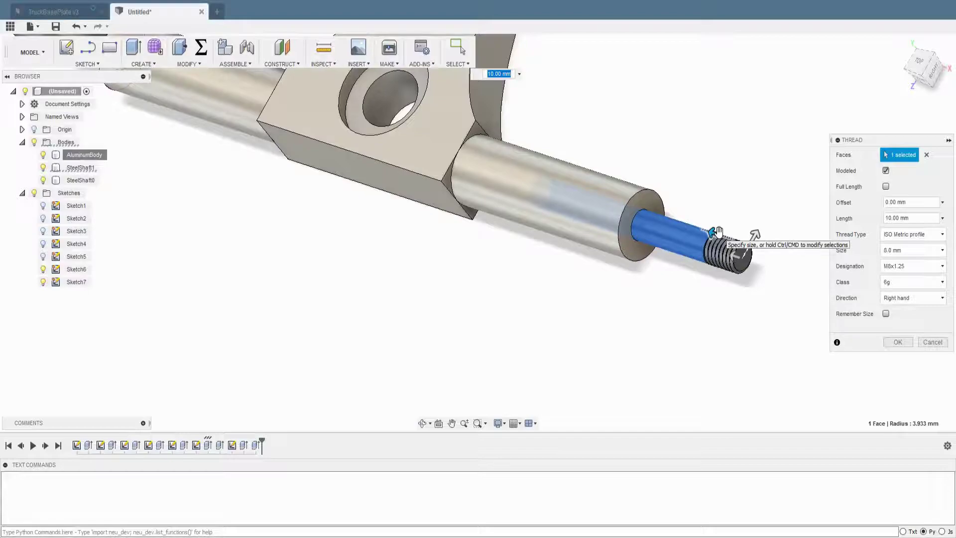
pyautogui.click(898, 342)
# Add a matching modeled, partial-length thread to the left shaft end.
pyautogui.click(143, 64)
pyautogui.click(149, 179)
pyautogui.click(189, 169)
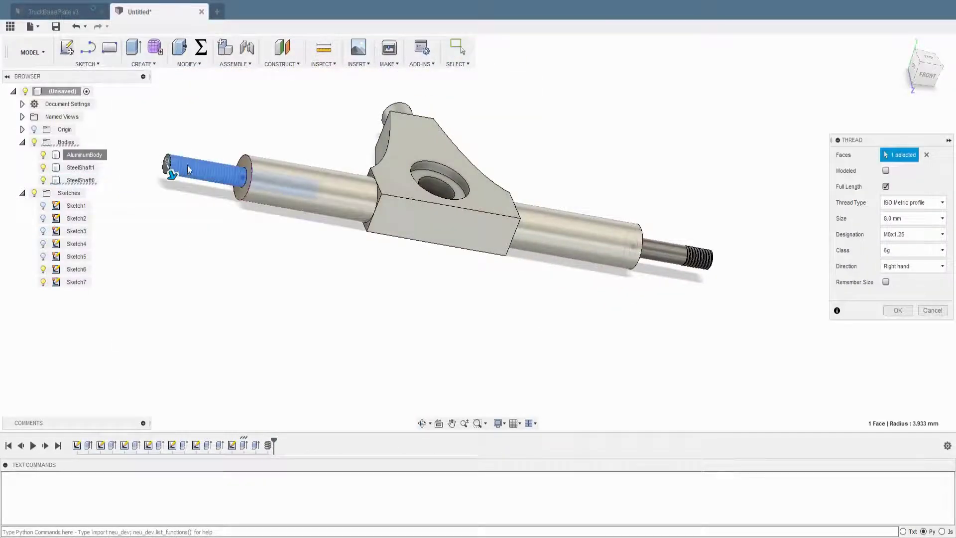
pyautogui.click(886, 171)
pyautogui.click(898, 342)
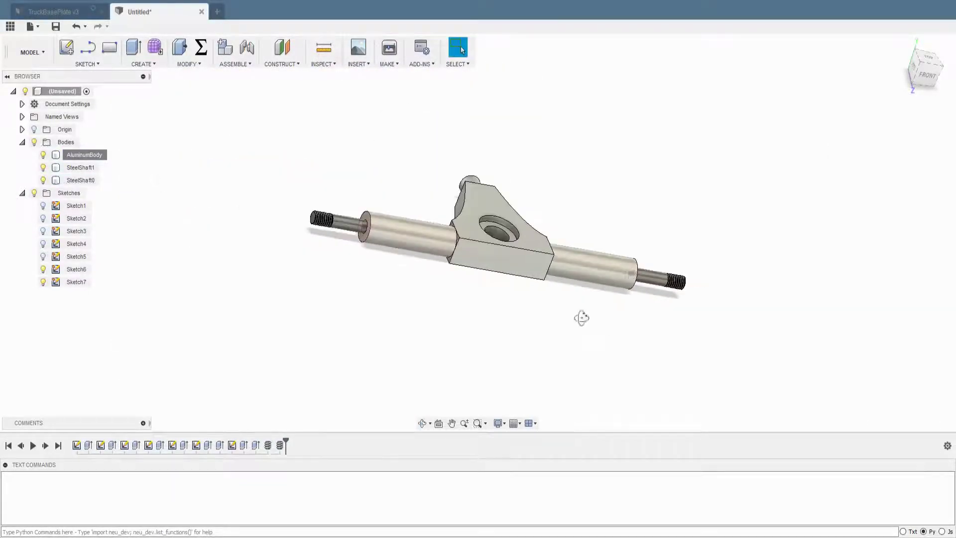
pyautogui.moveTo(581, 318)
pyautogui.keyDown('shift'); pyautogui.mouseDown(button='middle')
pyautogui.moveTo(478, 302)
pyautogui.moveTo(636, 252)
pyautogui.mouseUp(button='middle'); pyautogui.keyUp('shift')
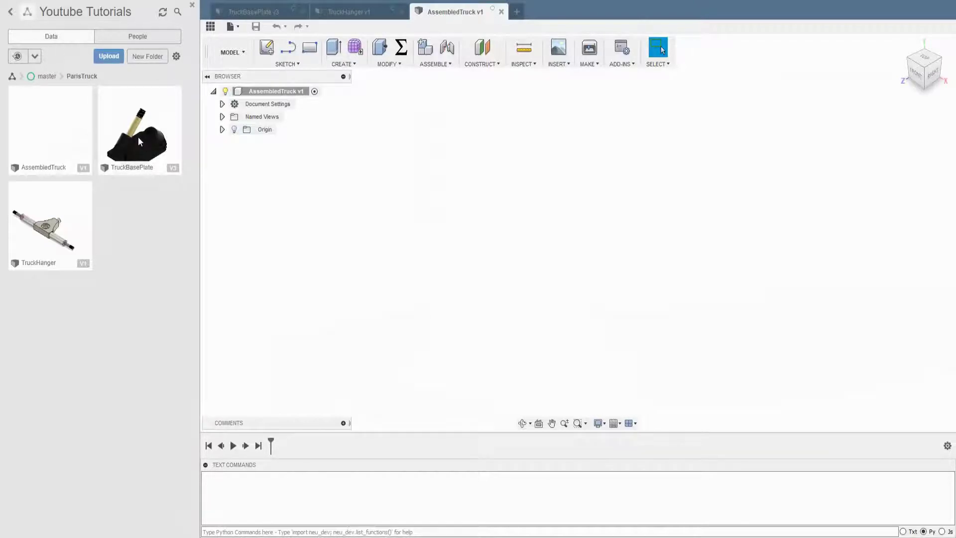
# Open a new blank design and start a sketch on its top (XZ) plane.
pyautogui.click(517, 12)
pyautogui.click(271, 51)
pyautogui.click(588, 267)
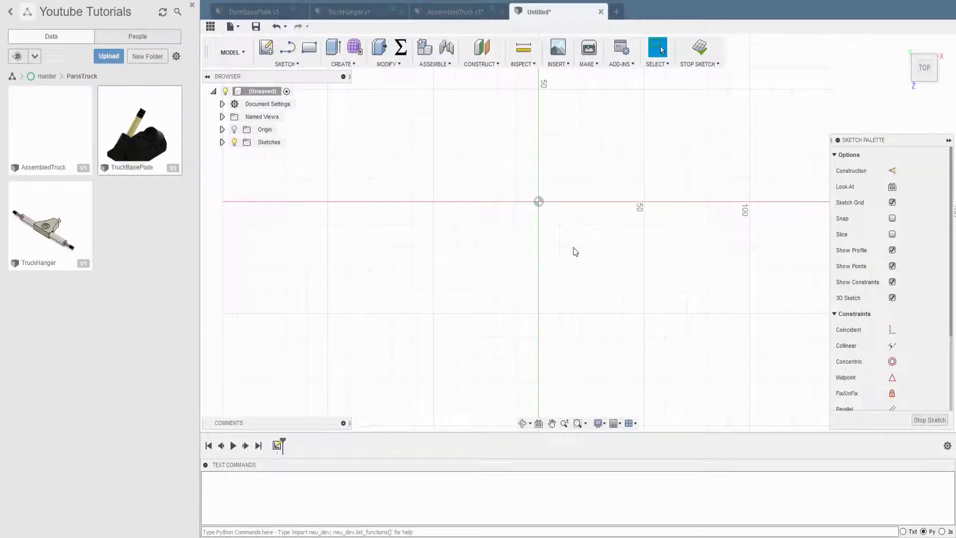
# Draw the bushing's 25 mm outer circle centred at the origin.
pyautogui.press('c')
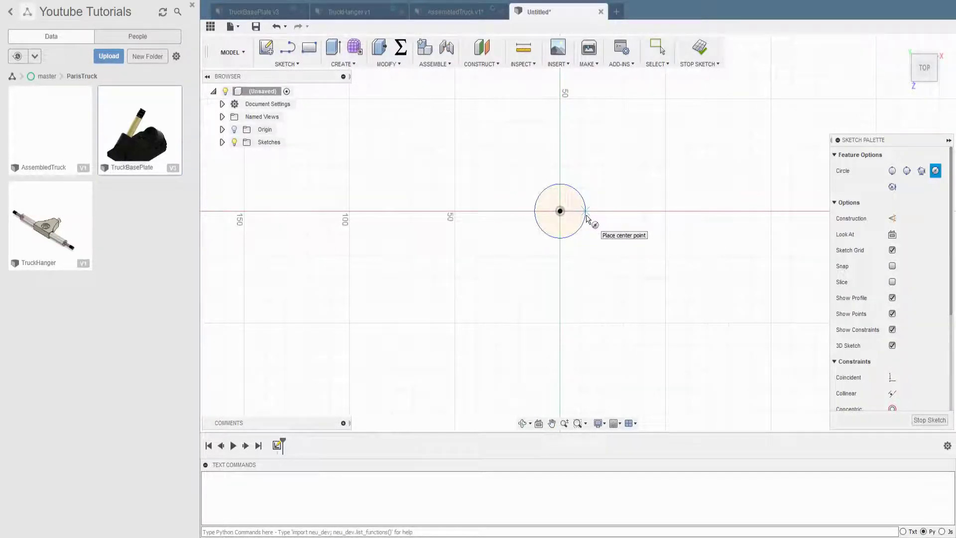
pyautogui.click(586, 219)
pyautogui.press('Escape')
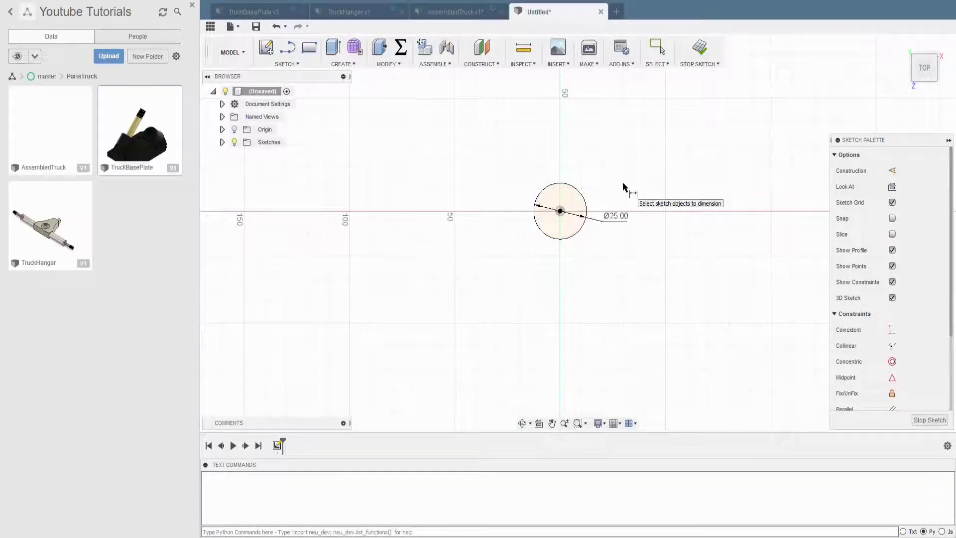
pyautogui.scroll(1, 623, 183)
pyautogui.scroll(1, 623, 183)
pyautogui.scroll(1, 623, 183)
pyautogui.click(258, 13)
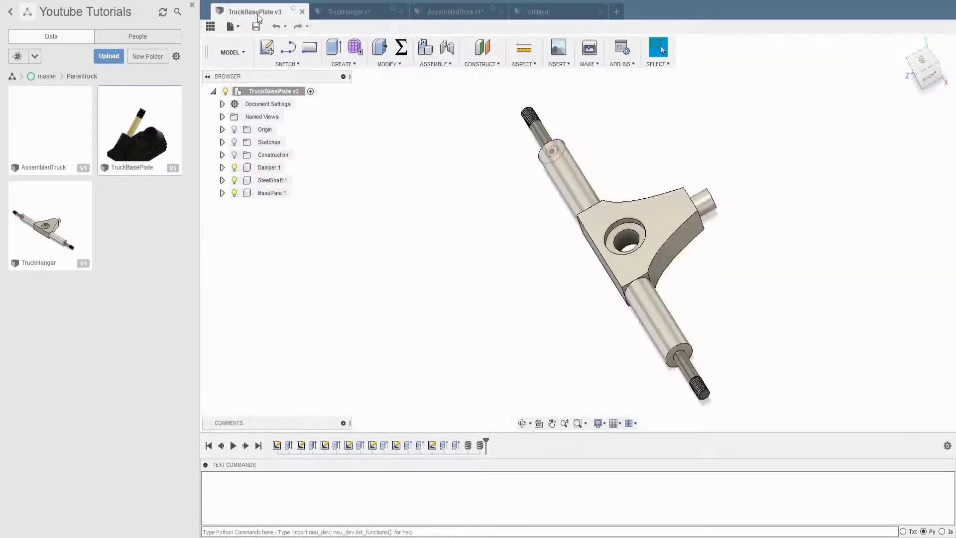
pyautogui.hotkey('ctrl', 'Tab')
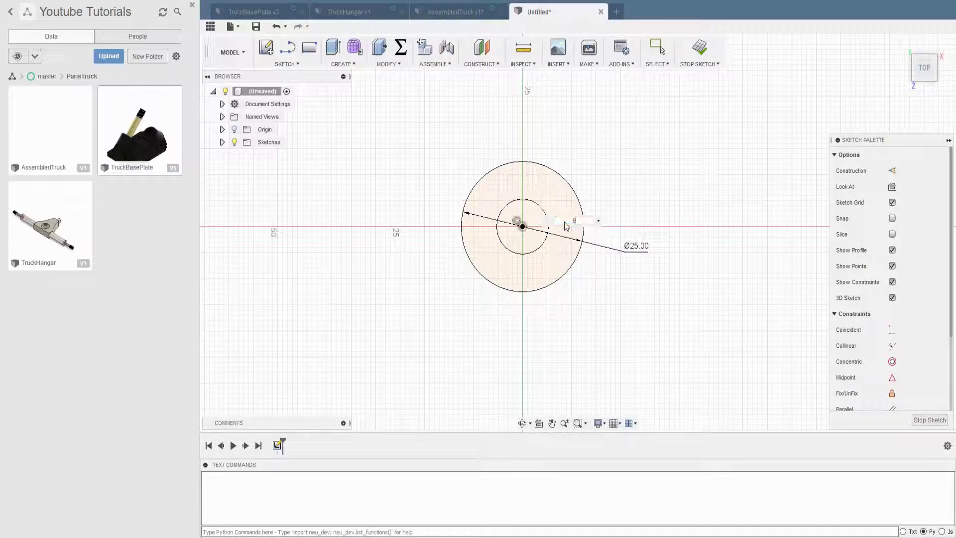
# Extrude the ring profile 15 mm into the bushing body.
pyautogui.click(544, 267)
pyautogui.press('e')
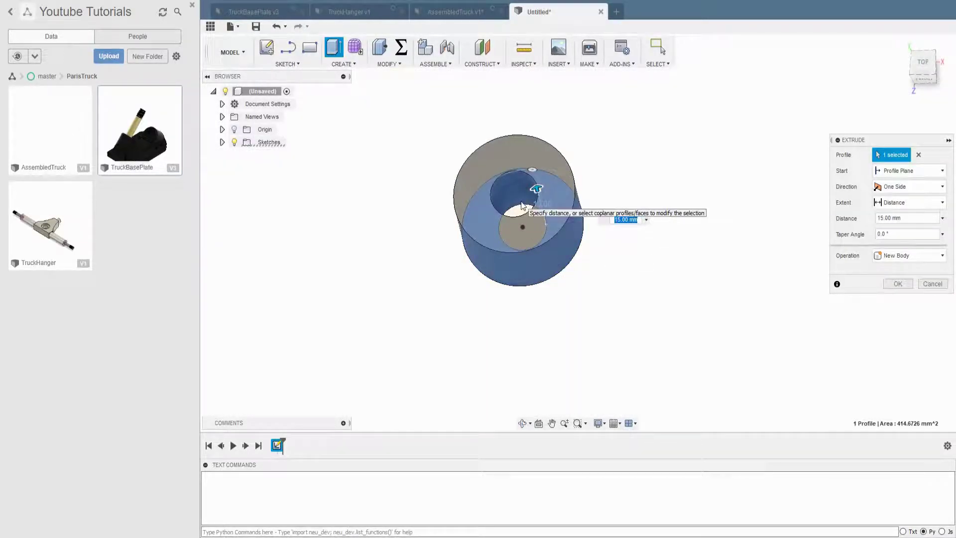
pyautogui.press('Return')
# Apply Rubber physical material to the bushing and save it as RubberAbsorb.
pyautogui.rightClick(264, 159)
pyautogui.click(299, 264)
pyautogui.click(755, 307)
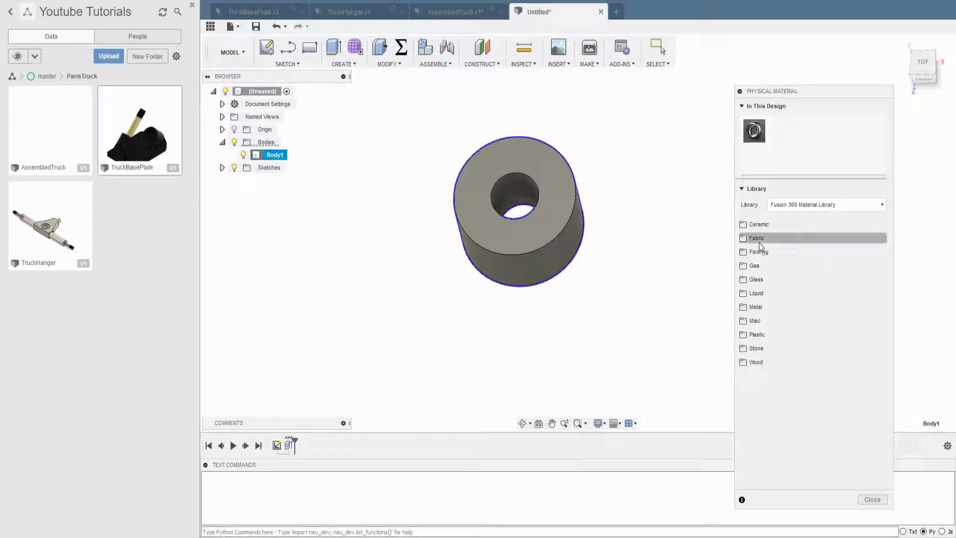
pyautogui.click(767, 335)
pyautogui.scroll(-10, 777, 348)
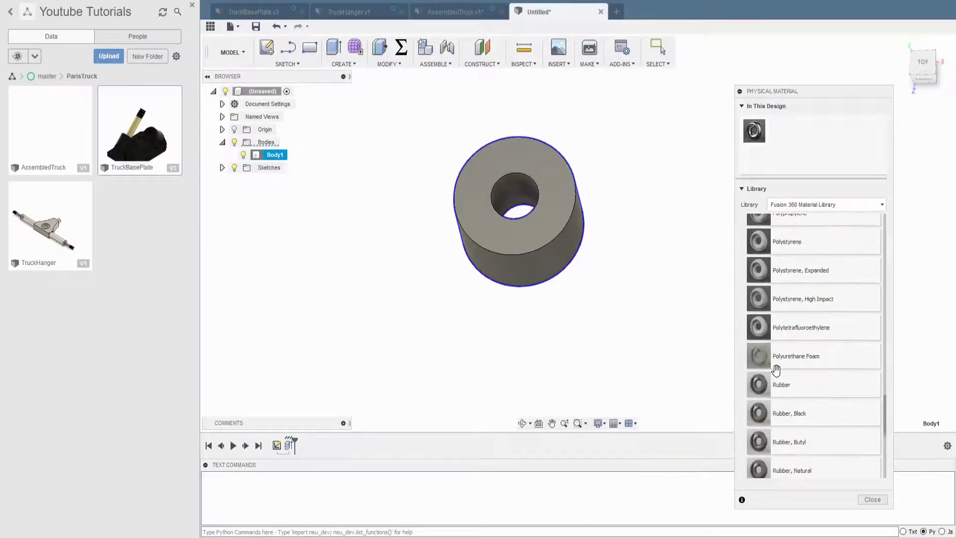
pyautogui.moveTo(781, 321); pyautogui.dragTo(554, 236)
pyautogui.press('Escape')
pyautogui.click(255, 27)
pyautogui.write('RubberAbsorb')
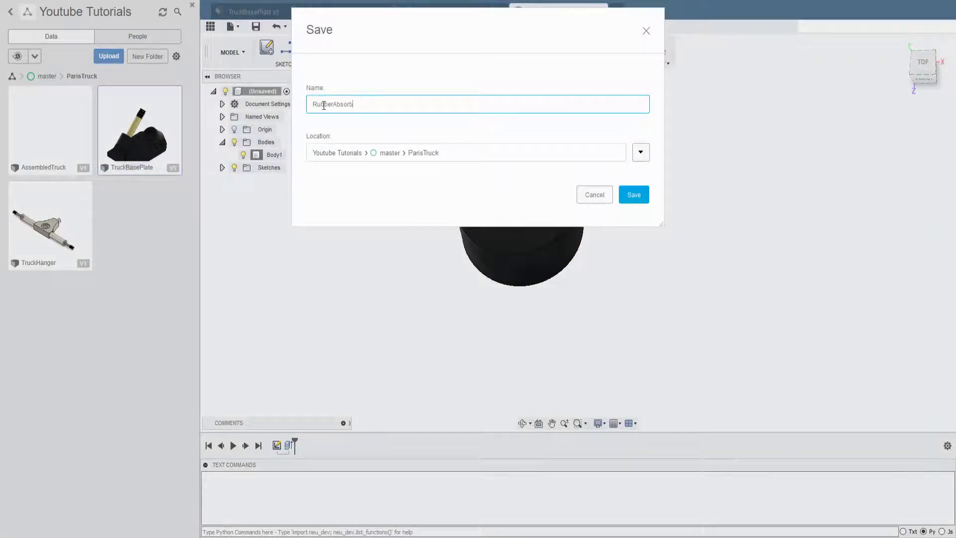
pyautogui.press('Return')
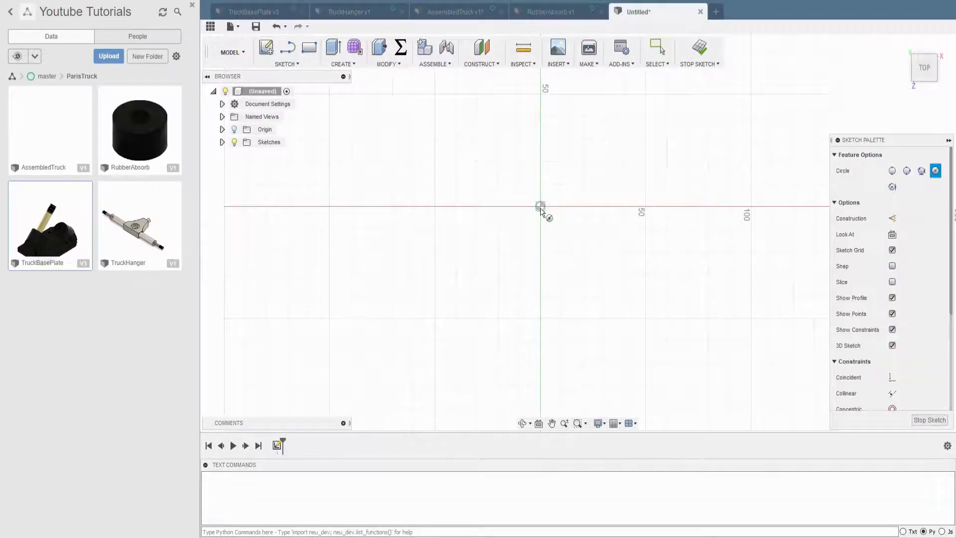
# Finish the Ø24 ring sketch and extrude it into a hollow cylinder.
pyautogui.scroll(2, 557, 204)
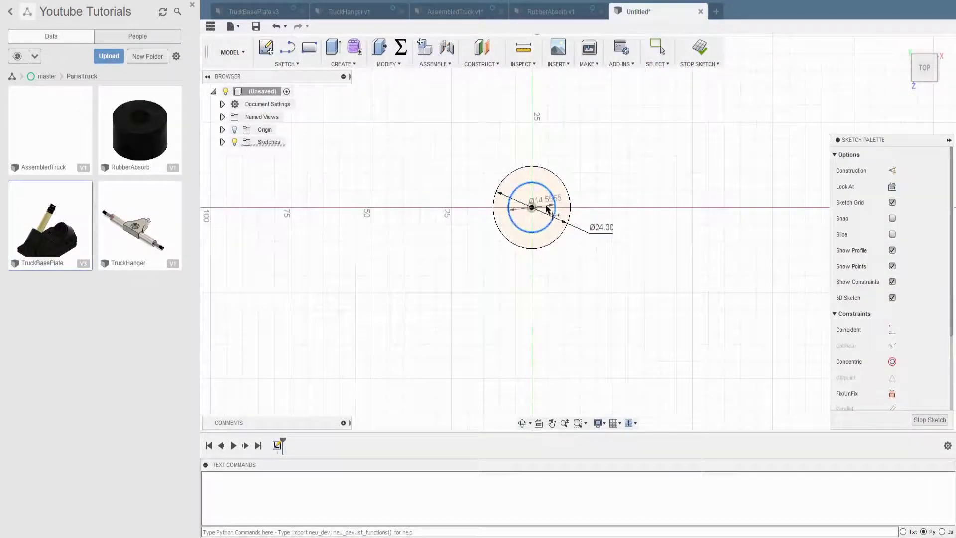
pyautogui.click(700, 47)
pyautogui.click(342, 64)
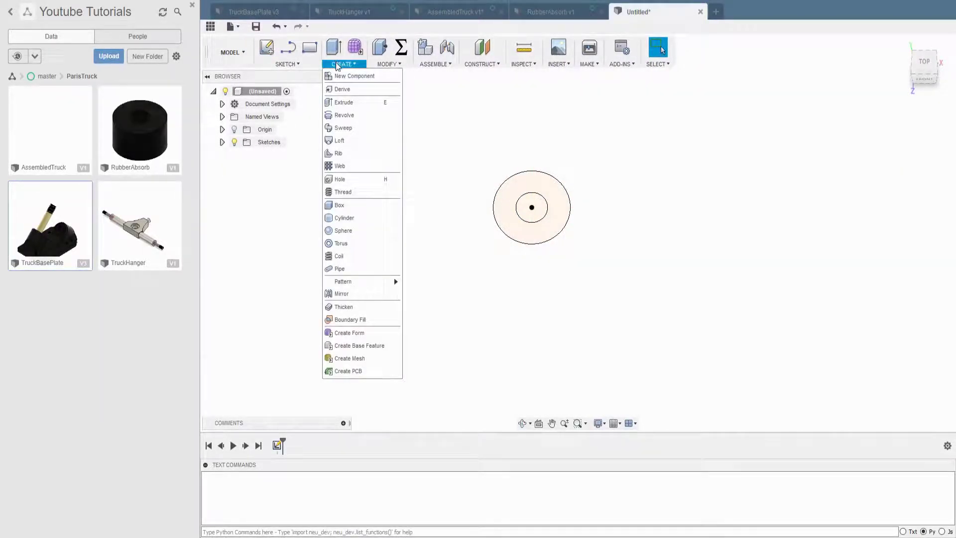
pyautogui.click(547, 201)
pyautogui.press('e')
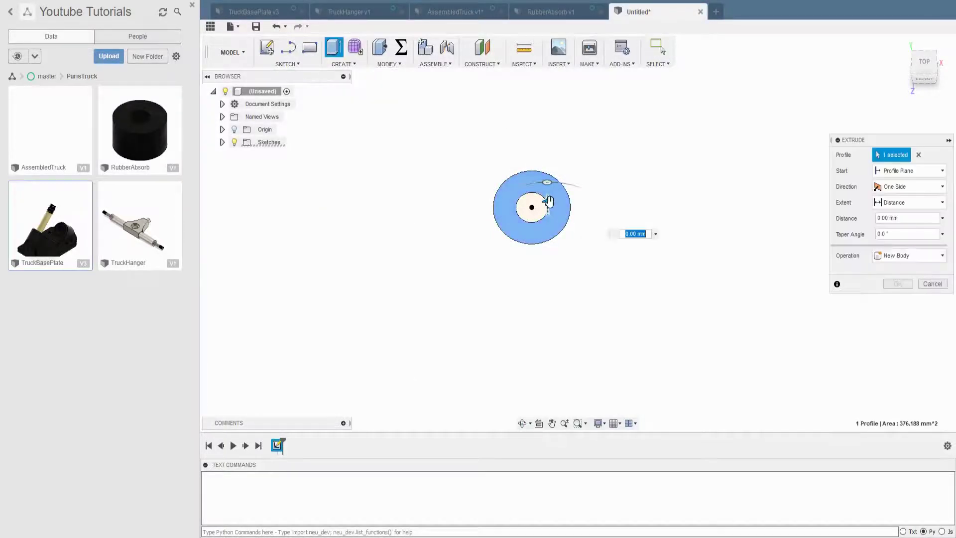
pyautogui.press('Return')
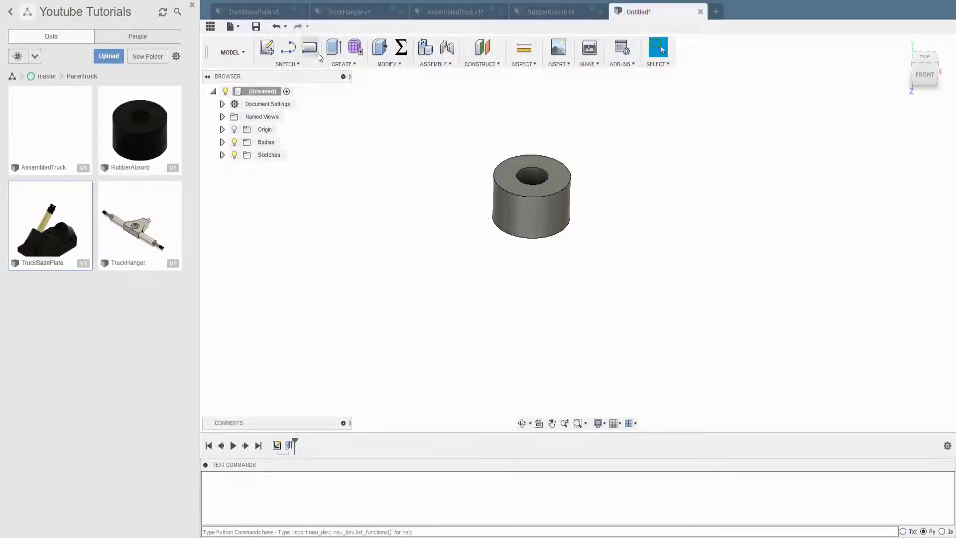
# Start a chamfer on the tube's top outer edge.
pyautogui.click(388, 64)
pyautogui.click(398, 97)
pyautogui.click(564, 186)
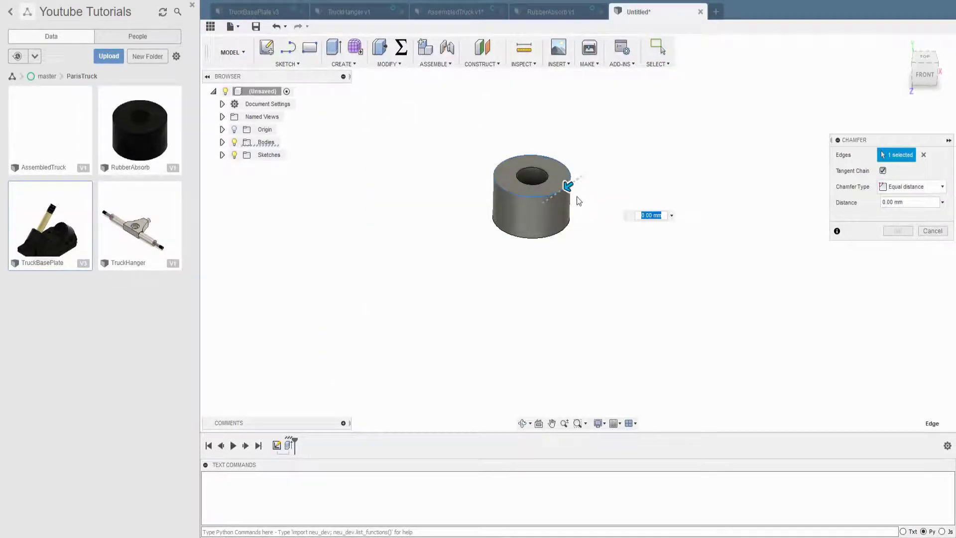
# Chamfer the tube's top edge with two distances, 5 mm and 10 mm, forming a cone.
pyautogui.moveTo(567, 186)
pyautogui.mouseDown()
pyautogui.moveTo(559, 186)
pyautogui.moveTo(562, 212)
pyautogui.mouseUp()
pyautogui.click(914, 186)
pyautogui.click(906, 202)
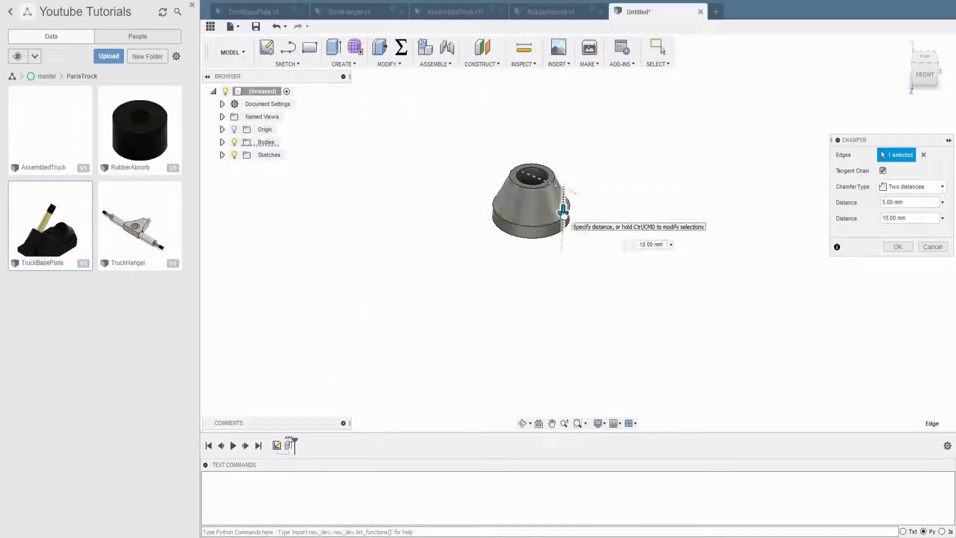
pyautogui.click(895, 247)
# Measure the hole's top edge and review the chamfer feature without changing it.
pyautogui.press('i')
pyautogui.click(527, 185)
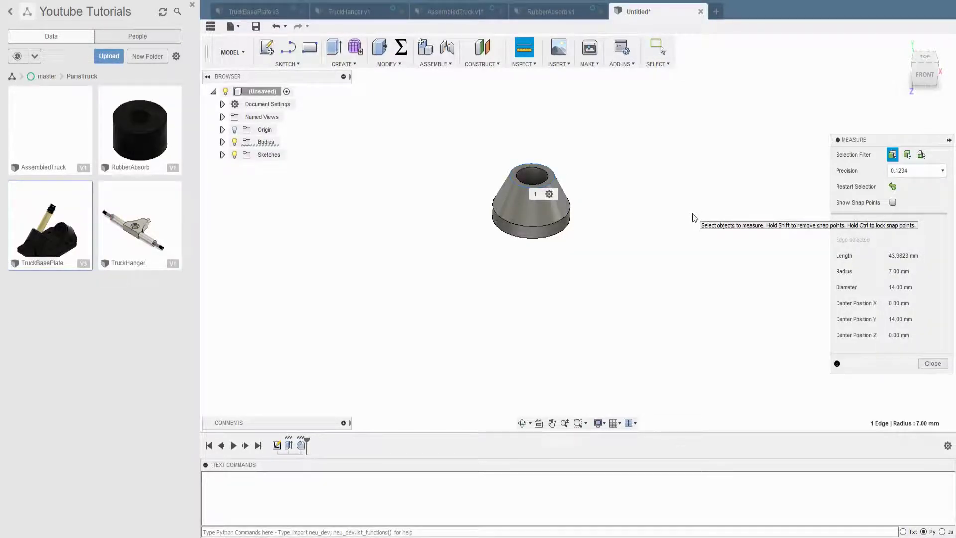
pyautogui.press('Escape')
pyautogui.rightClick(301, 445)
pyautogui.click(342, 353)
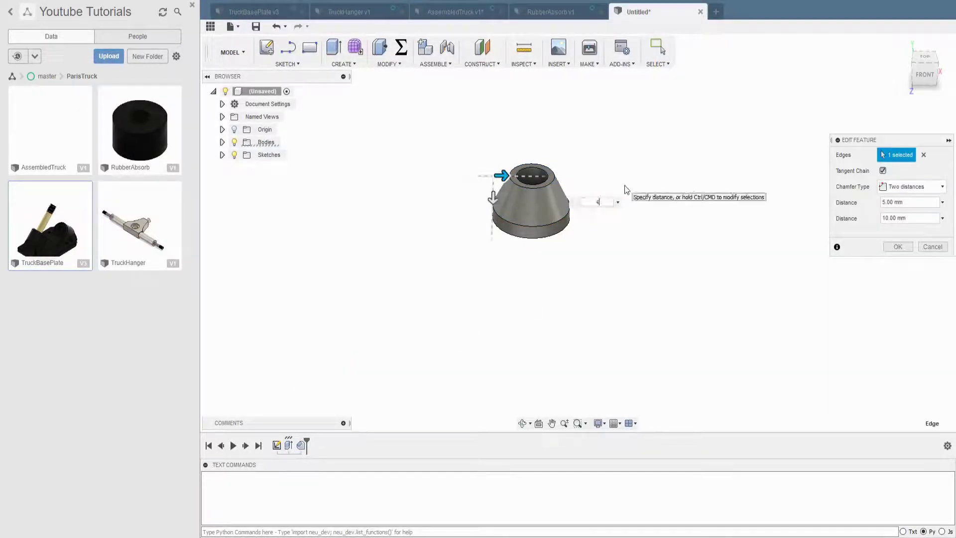
pyautogui.press('Escape')
pyautogui.press('i')
pyautogui.press('Escape')
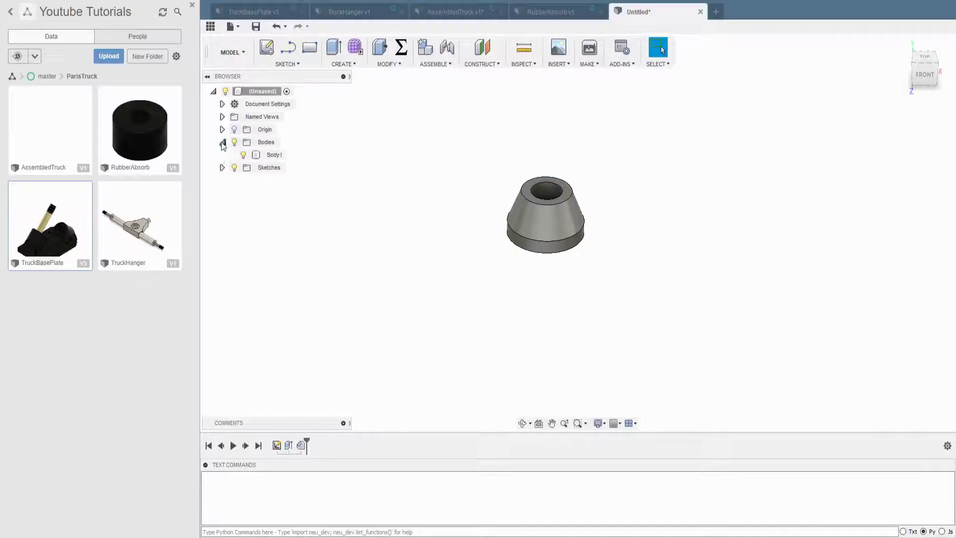
# Apply the Rubber, Black physical material to the cone body.
pyautogui.rightClick(269, 155)
pyautogui.click(372, 216)
pyautogui.moveTo(817, 373); pyautogui.dragTo(552, 219)
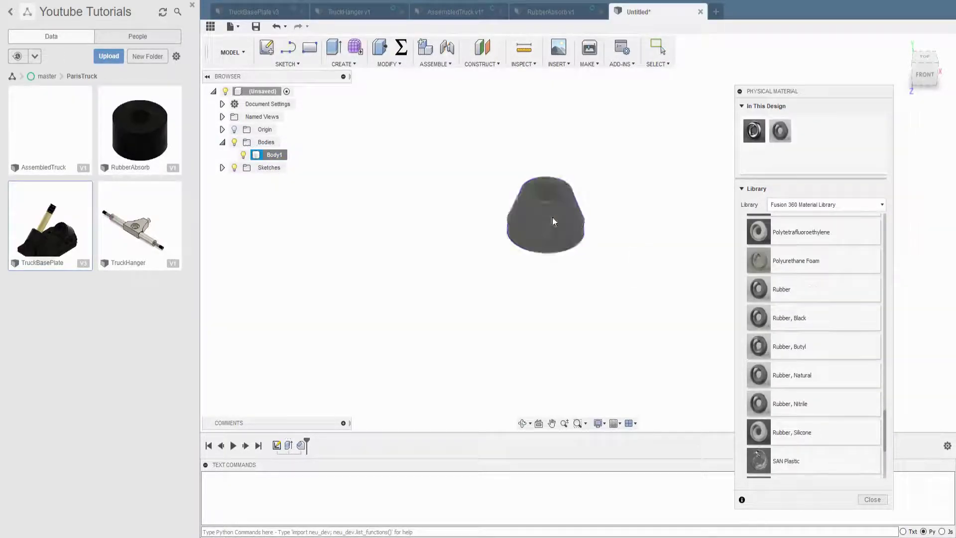
pyautogui.click(873, 500)
# Save the design as RubberAbsorbCone.
pyautogui.click(256, 27)
pyautogui.write('RubberAbsor')
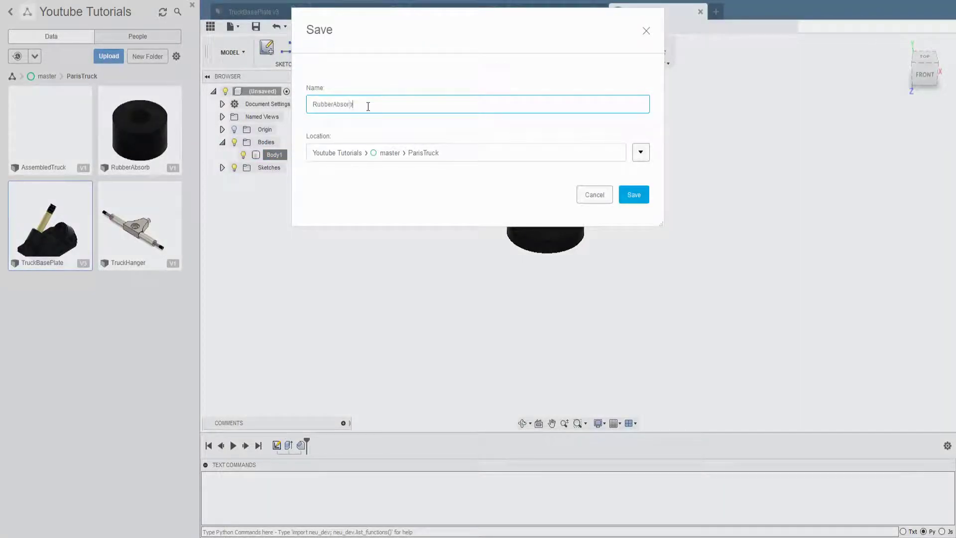
pyautogui.write('bCone')
pyautogui.press('Return')
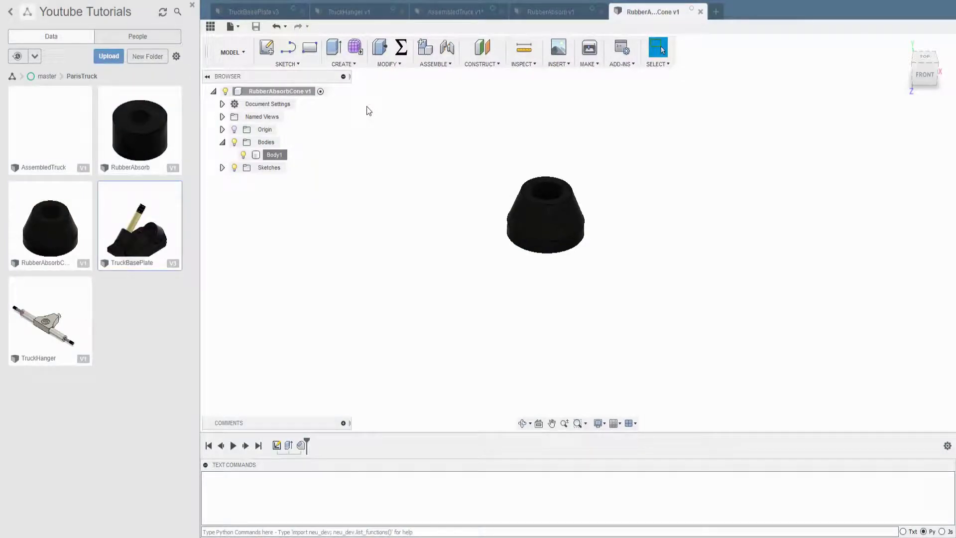
# Close the cone and RubberAbsorb designs and start a new design sketch on the top plane.
pyautogui.click(700, 11)
pyautogui.click(601, 11)
pyautogui.click(516, 12)
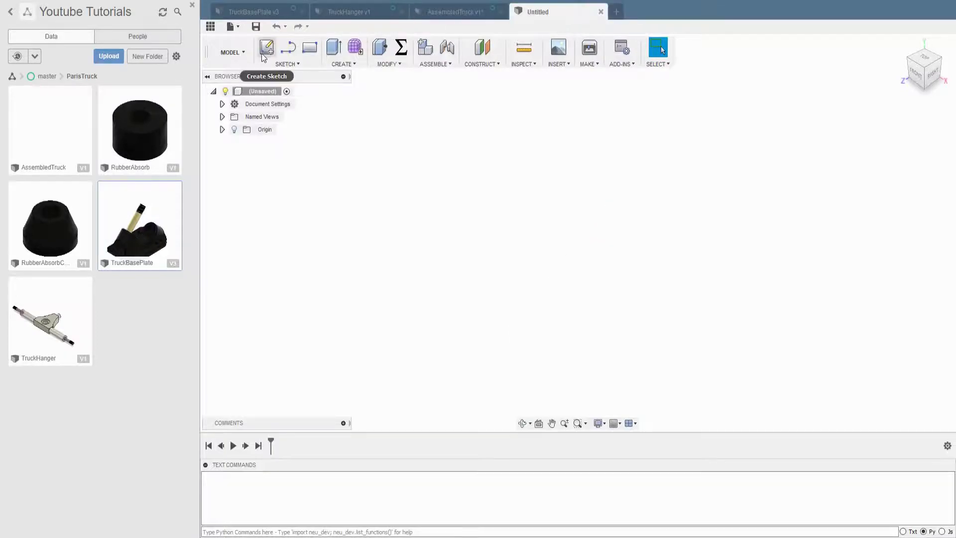
pyautogui.click(267, 47)
pyautogui.click(578, 209)
pyautogui.press('c')
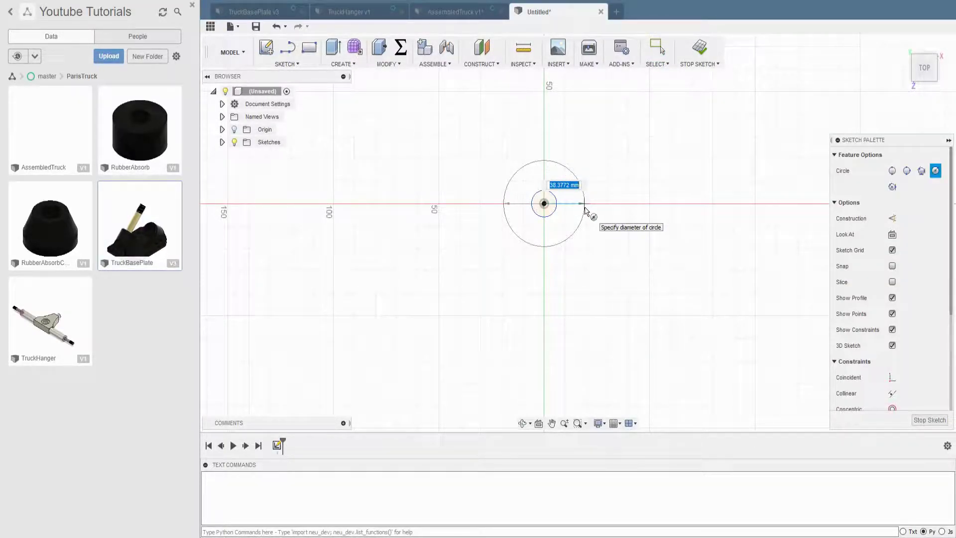
# Draw Ø28 and Ø9.85 concentric circles and extrude them into a thin washer.
pyautogui.click(585, 209)
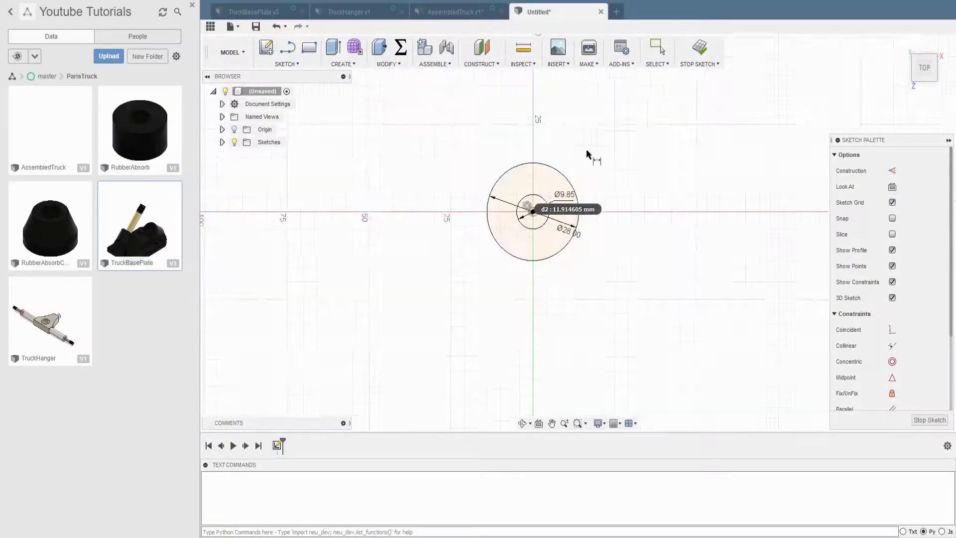
pyautogui.press('e')
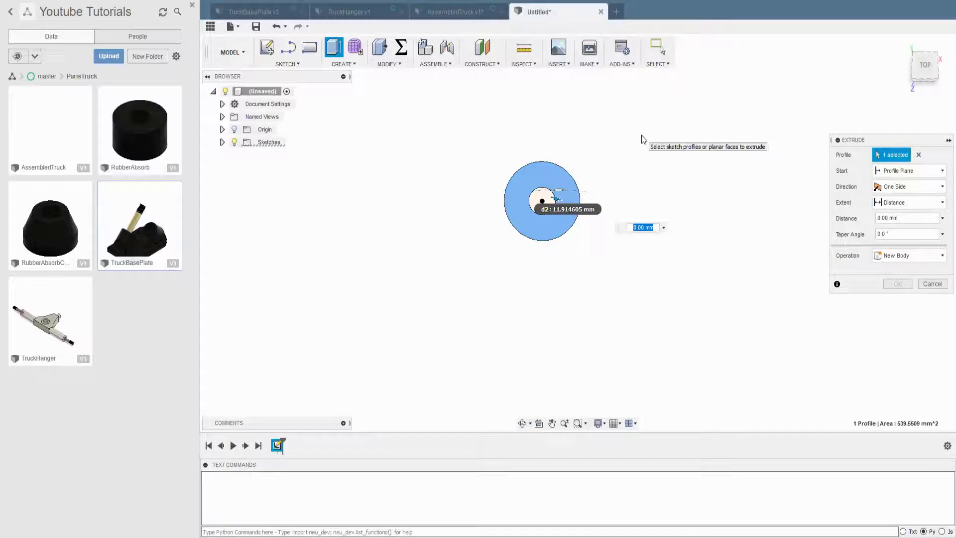
pyautogui.press('Return')
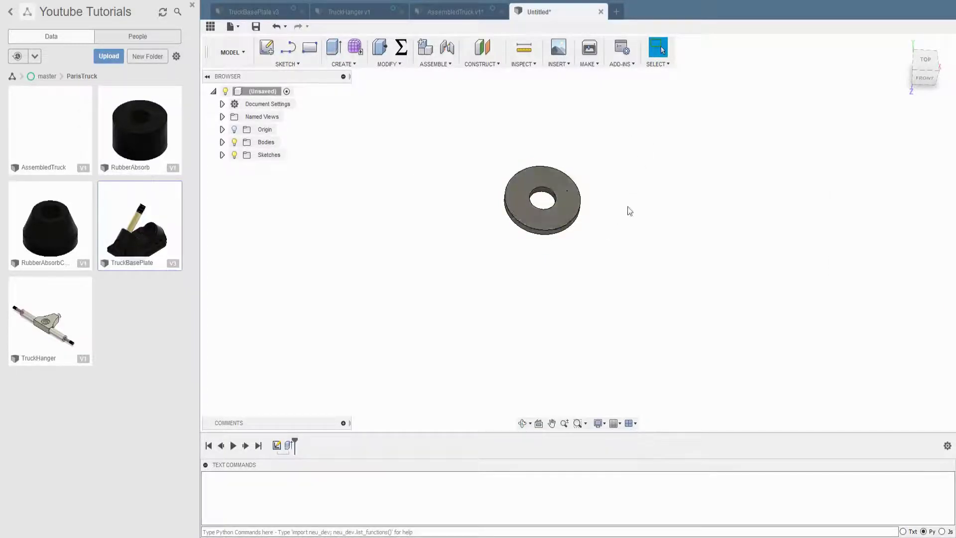
pyautogui.keyDown('shift'); pyautogui.moveTo(630, 197); pyautogui.dragTo(441, 292, button='middle'); pyautogui.keyUp('shift')
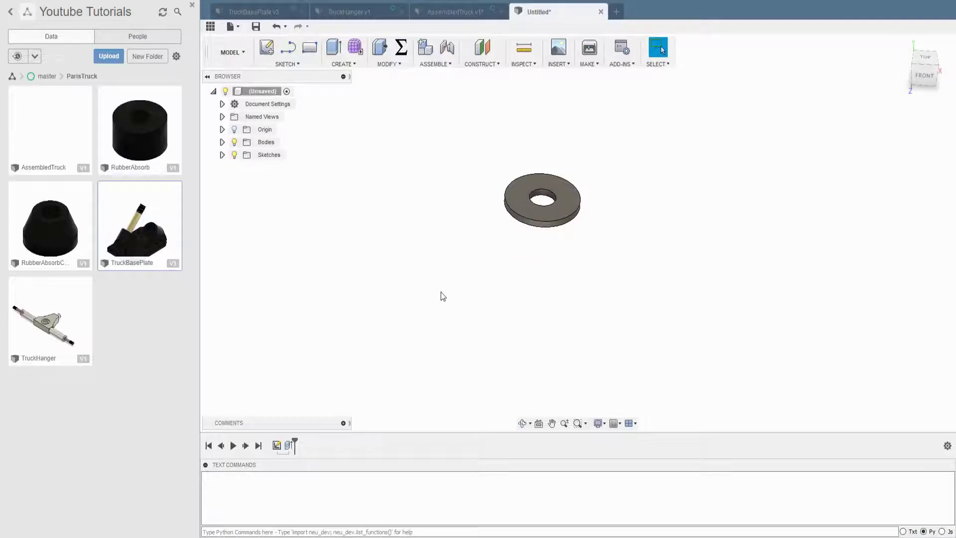
pyautogui.doubleClick(290, 446)
# Review the washer's extrusion and sketch, leaving both unchanged.
pyautogui.press('Return')
pyautogui.doubleClick(266, 167)
pyautogui.press('r')
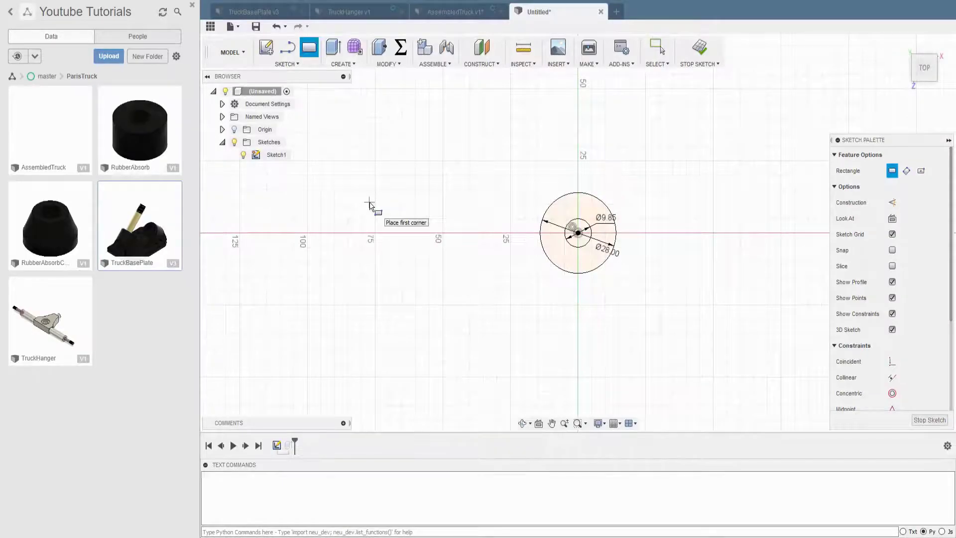
pyautogui.press('Escape')
pyautogui.scroll(2, 555, 250)
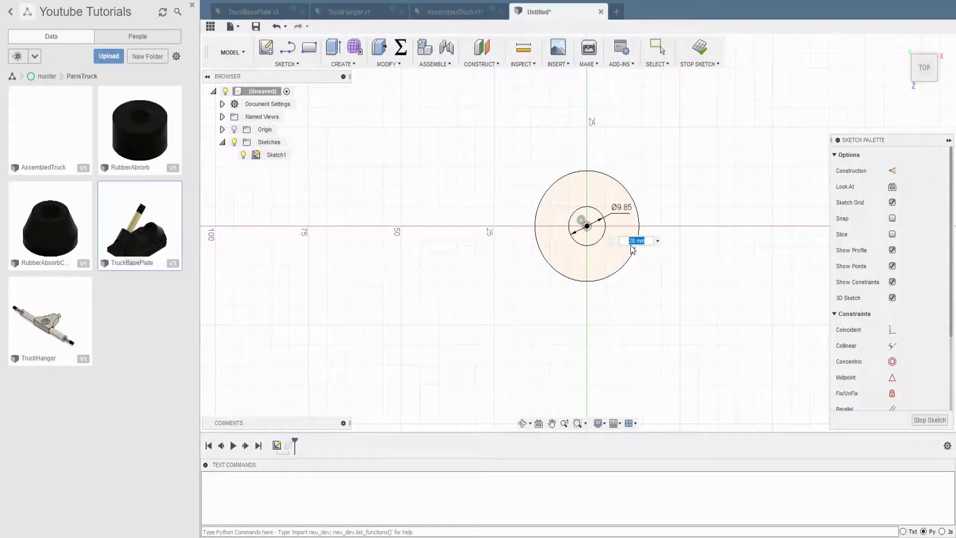
pyautogui.press('Return')
# Sketch a Ø26 circle on the washer's top face and extrude it as a rim.
pyautogui.click(699, 47)
pyautogui.press('p')
pyautogui.click(612, 205)
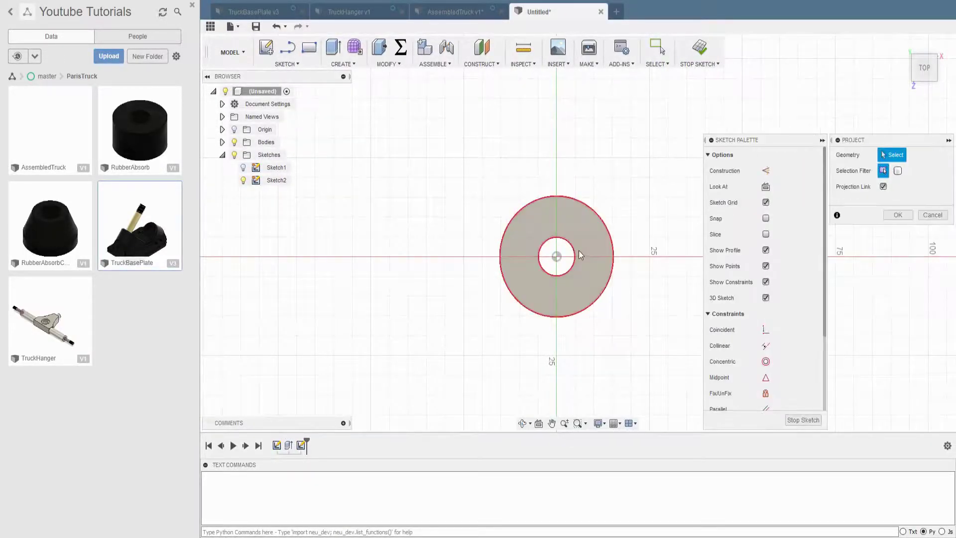
pyautogui.press('c')
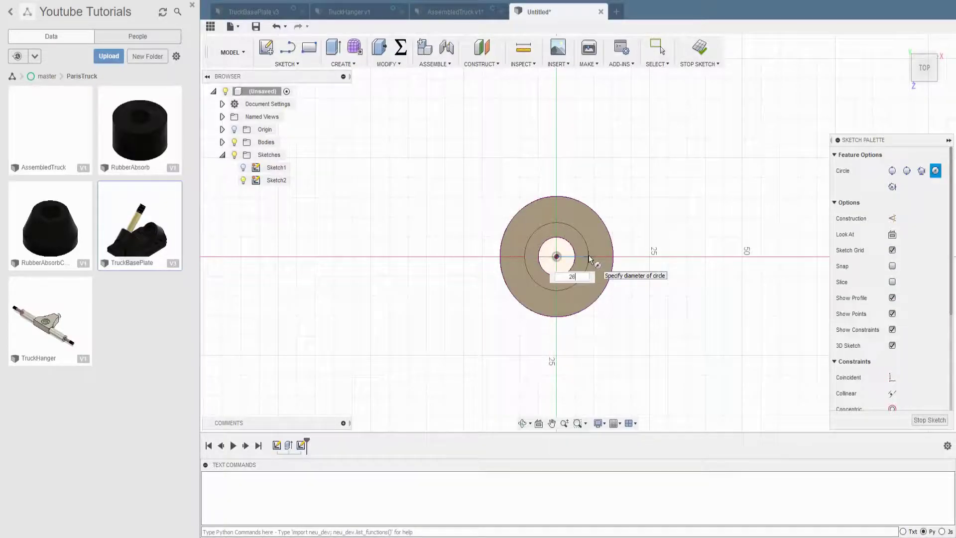
pyautogui.click(588, 255)
pyautogui.press('e')
pyautogui.press('Return')
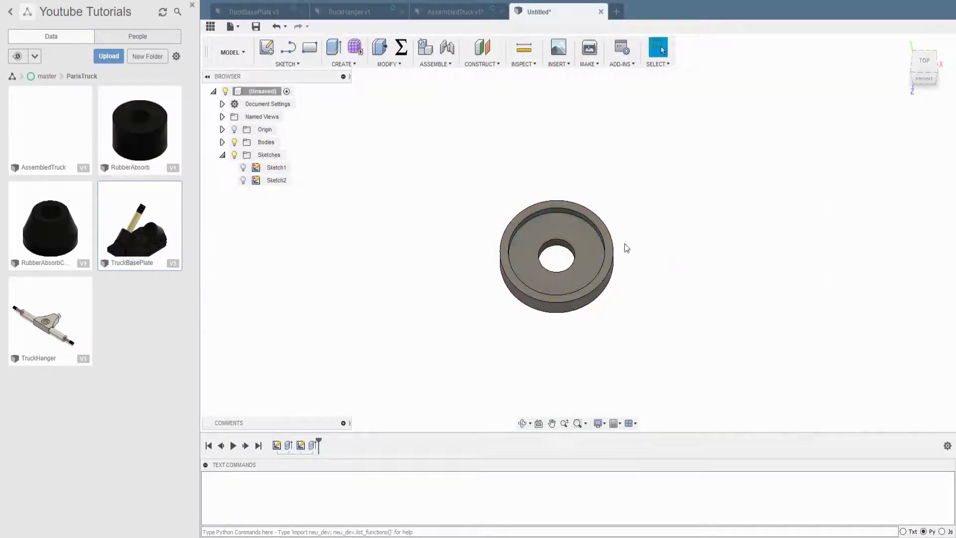
# Chamfer the washer's bottom edge with 4 mm and 1 mm distances.
pyautogui.click(388, 64)
pyautogui.click(398, 101)
pyautogui.click(509, 287)
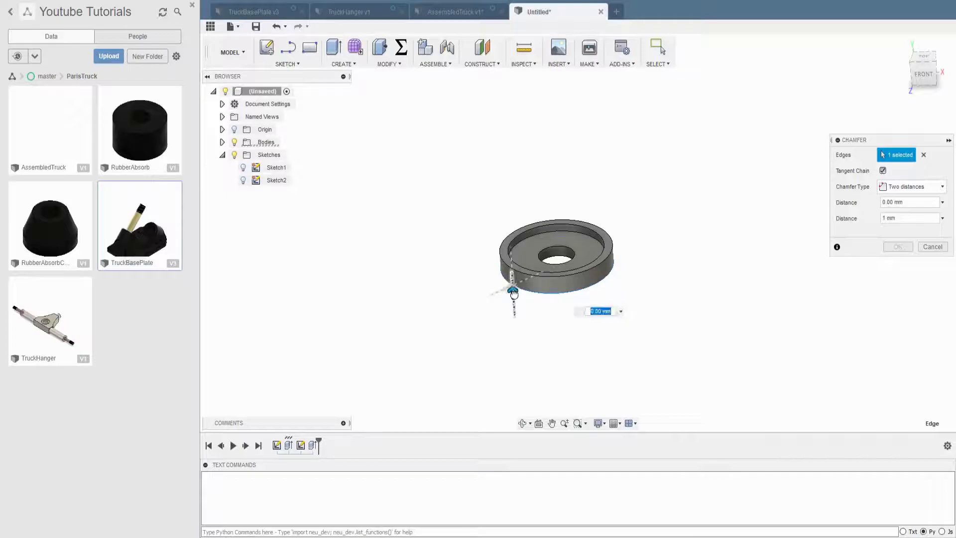
pyautogui.write('4')
pyautogui.press('Return')
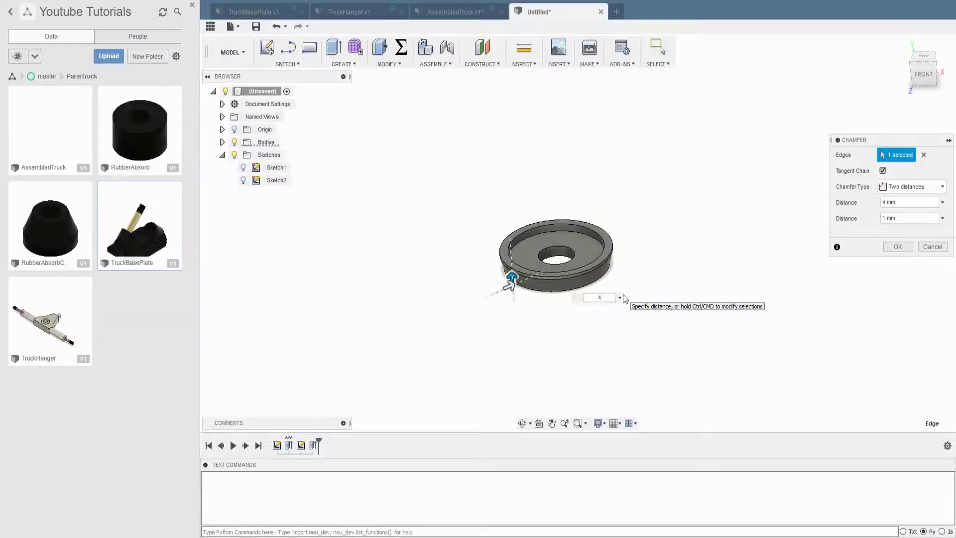
pyautogui.press('Return')
# Give the washer body the Metal > Gold - Polished appearance.
pyautogui.click(222, 142)
pyautogui.rightClick(274, 154)
pyautogui.click(299, 213)
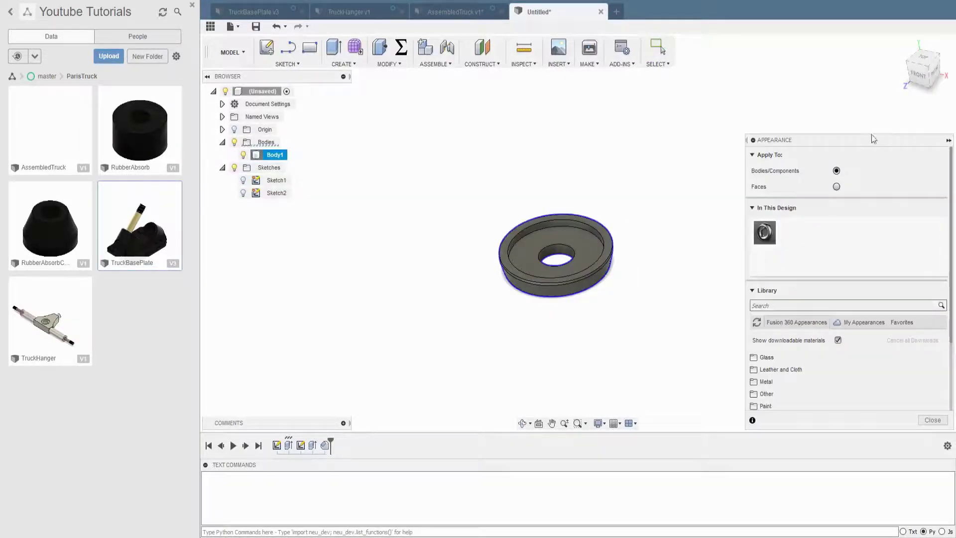
pyautogui.click(749, 278)
pyautogui.click(761, 171)
pyautogui.doubleClick(726, 184)
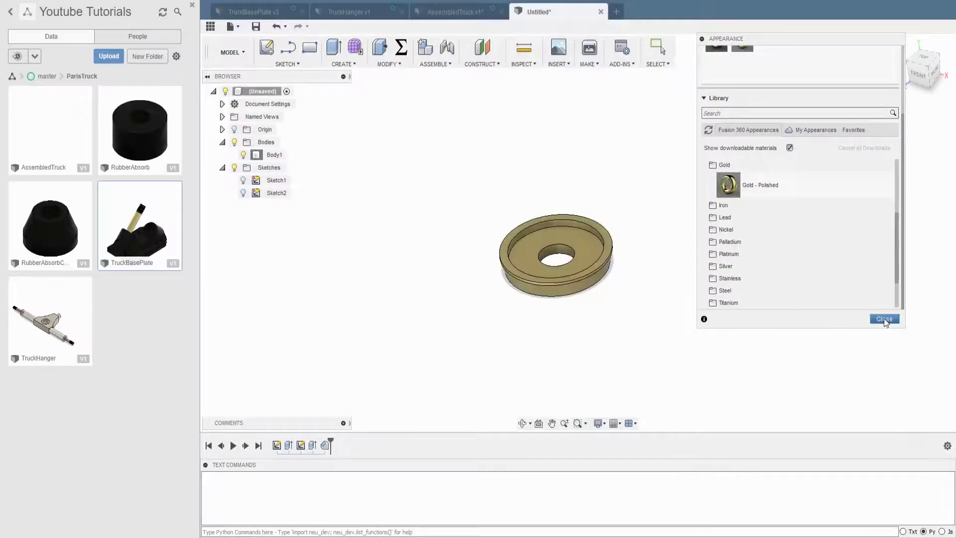
pyautogui.click(884, 319)
# Save the washer design as SpacerBig.
pyautogui.click(256, 27)
pyautogui.write('Sp')
pyautogui.write('ig')
pyautogui.press('Return')
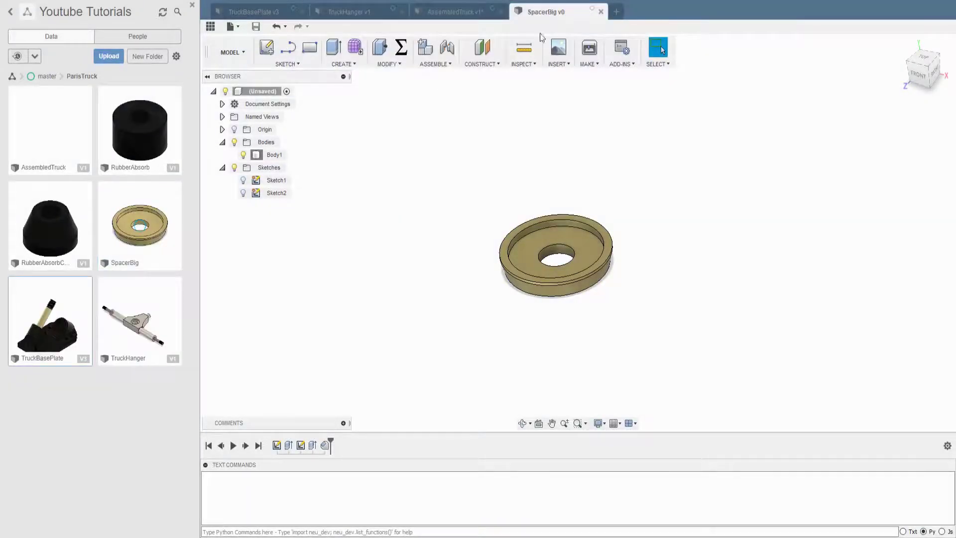
# Start a new design and sketch two concentric circles on the top plane.
pyautogui.click(616, 11)
pyautogui.click(266, 47)
pyautogui.click(568, 252)
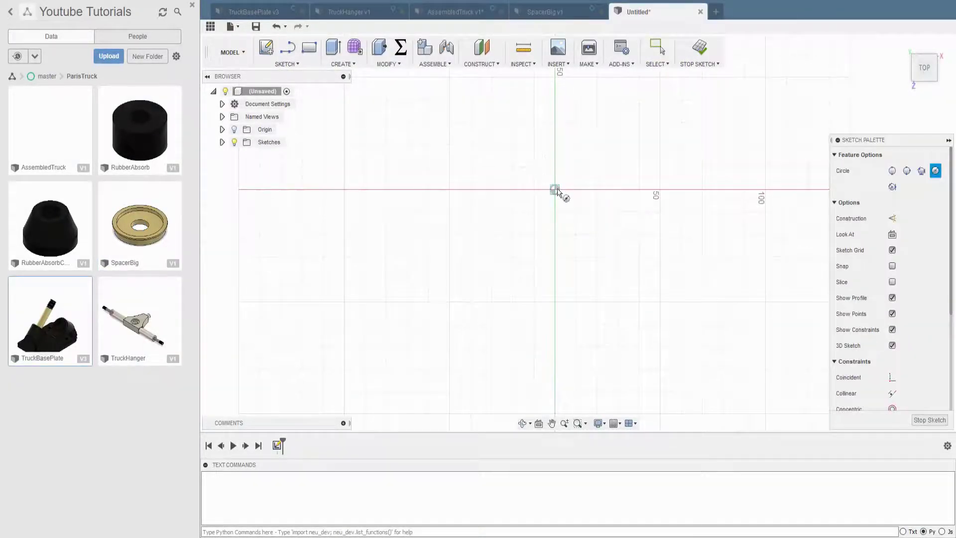
pyautogui.press('c')
pyautogui.click(554, 189)
pyautogui.press('c')
pyautogui.scroll(1, 561, 190)
pyautogui.click(555, 190)
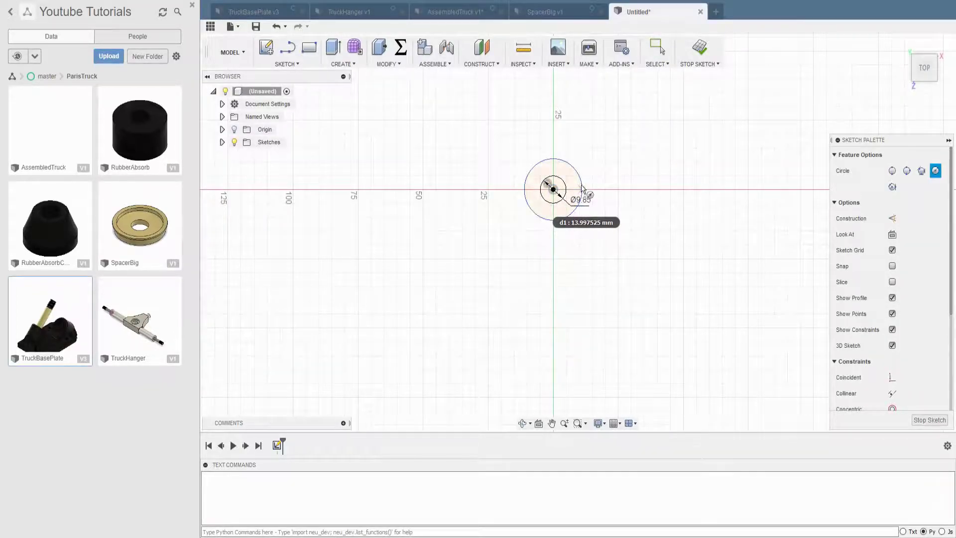
pyautogui.click(582, 189)
pyautogui.write('23')
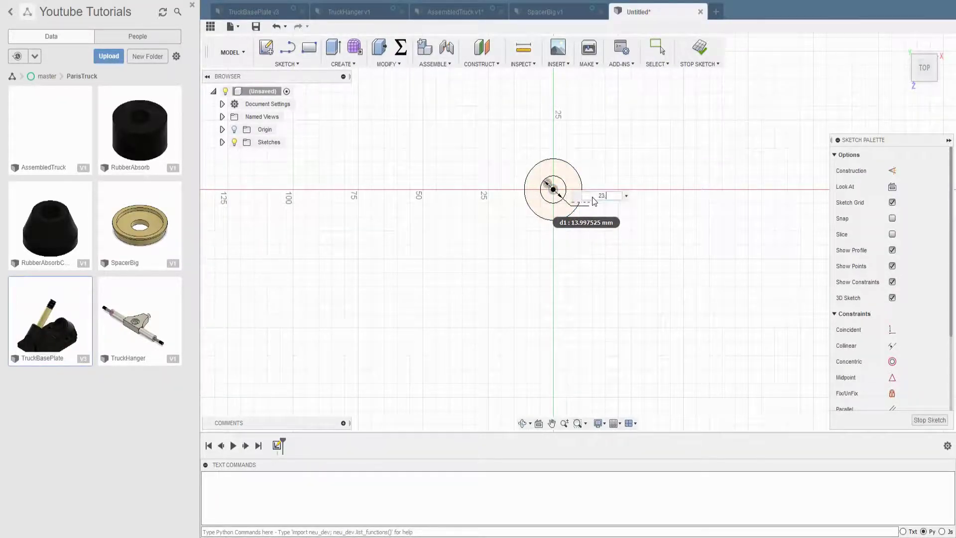
pyautogui.press('Return')
# Extrude the ring and project its face into a new sketch.
pyautogui.press('e')
pyautogui.click(567, 192)
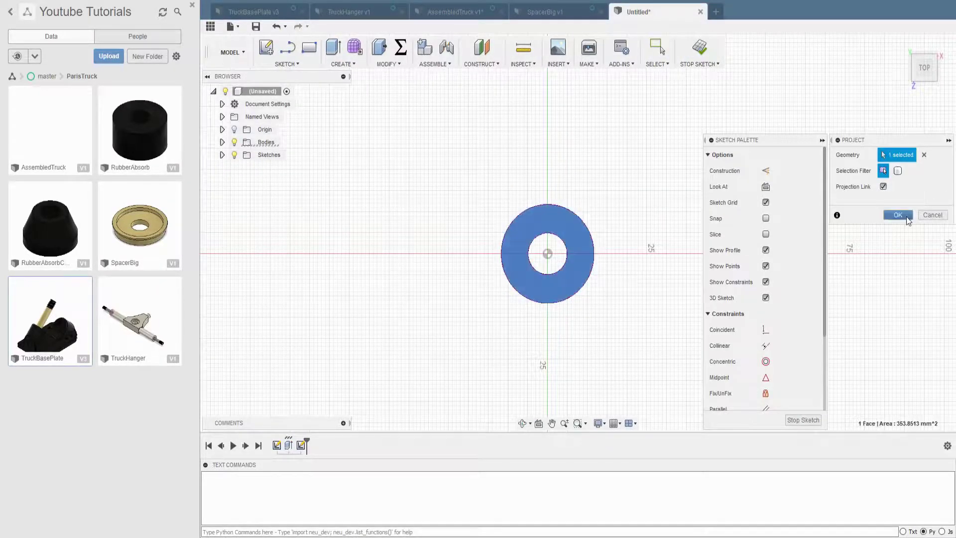
pyautogui.click(898, 215)
# Add a dimensioned concentric circle and extrude the outer ring profile.
pyautogui.press('c')
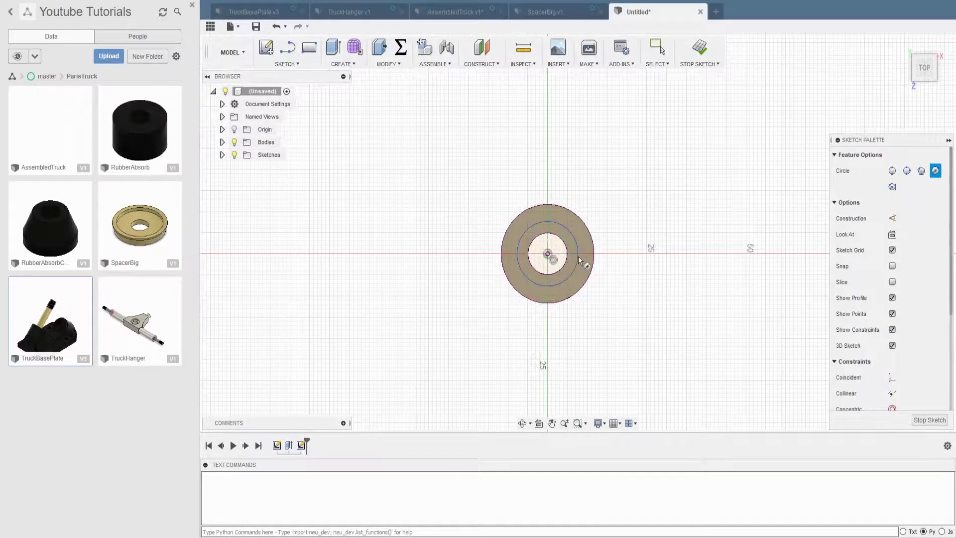
pyautogui.press('d')
pyautogui.click(579, 260)
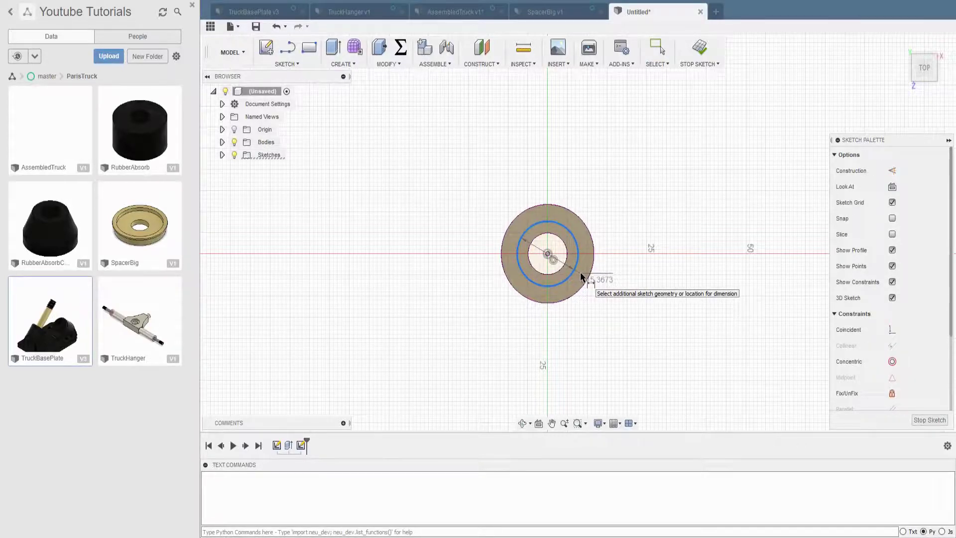
pyautogui.click(571, 282)
pyautogui.press('e')
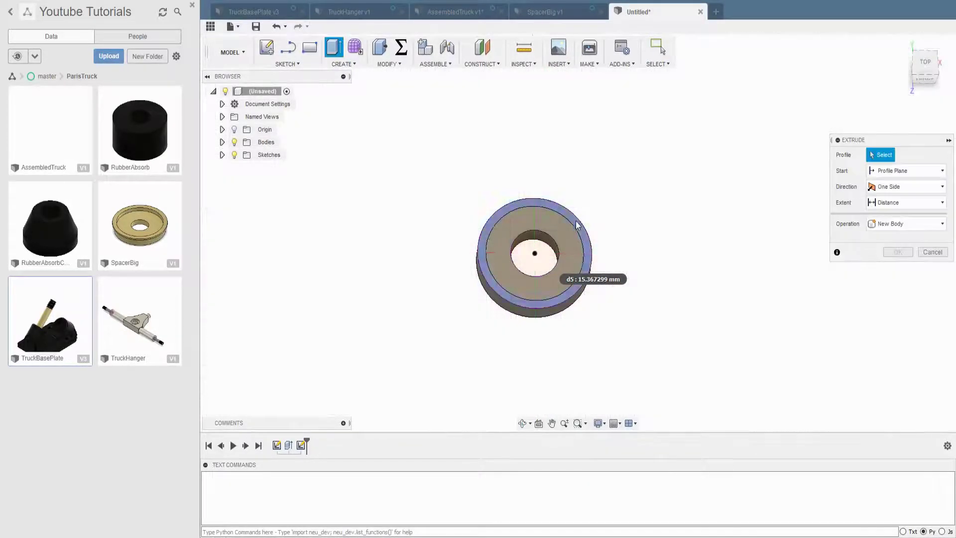
pyautogui.click(573, 244)
pyautogui.press('Return')
# Chamfer the ring's lower outer edge by 4 mm.
pyautogui.click(389, 64)
pyautogui.click(399, 100)
pyautogui.click(501, 305)
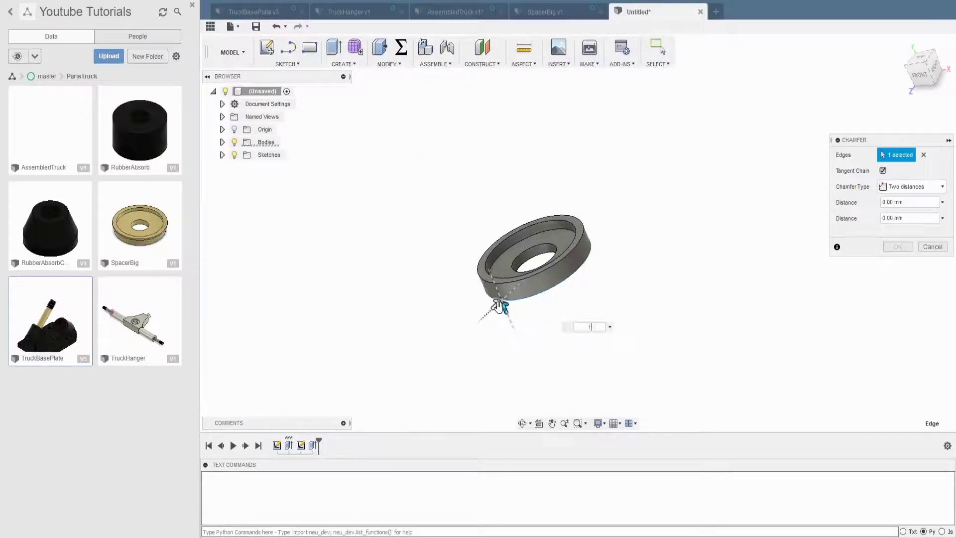
pyautogui.moveTo(498, 307); pyautogui.dragTo(498, 296)
pyautogui.press('Return')
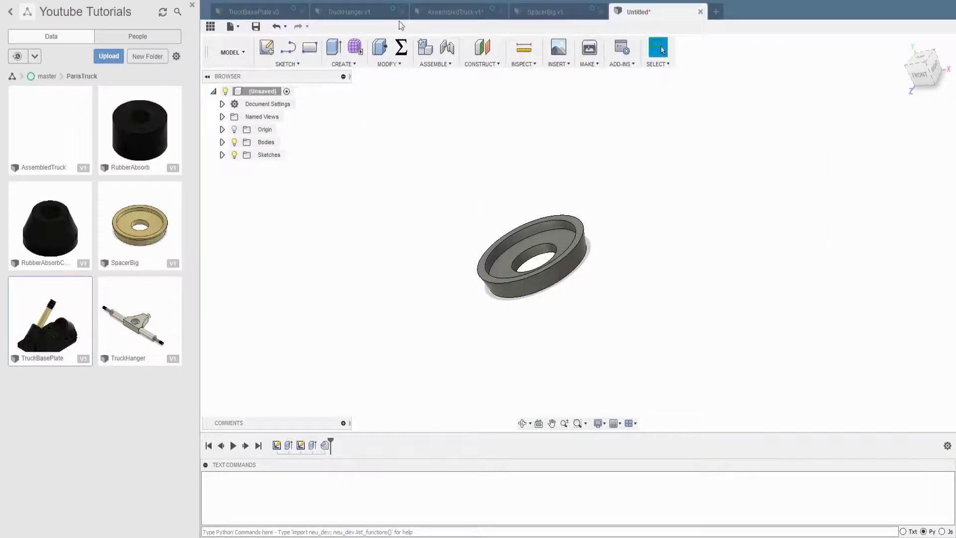
# Apply the Gold - Polished appearance to Body1.
pyautogui.click(222, 142)
pyautogui.rightClick(261, 155)
pyautogui.click(305, 217)
pyautogui.moveTo(730, 273); pyautogui.dragTo(543, 264)
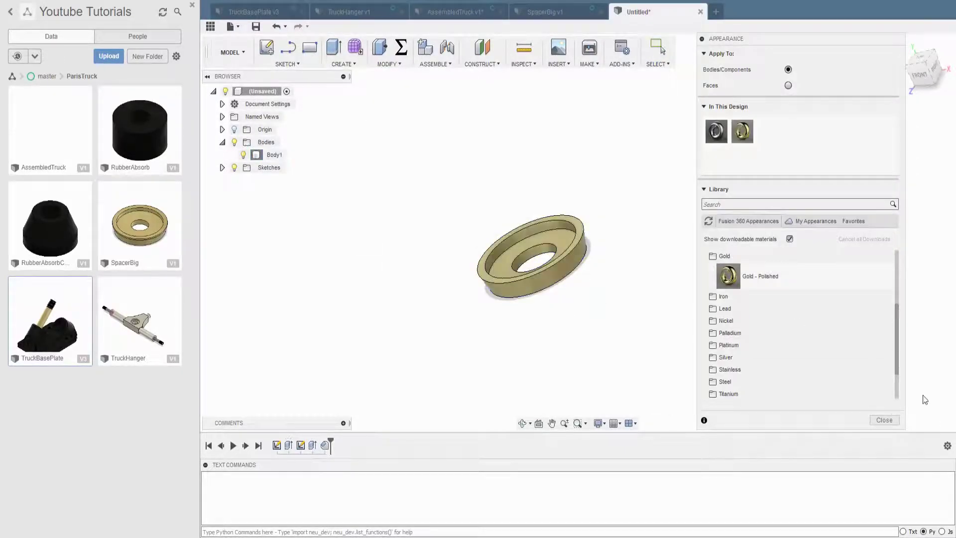
pyautogui.click(881, 419)
# Save the spacer design as SpacerSmall.
pyautogui.click(256, 27)
pyautogui.write('SpacerSmall')
pyautogui.press('Return')
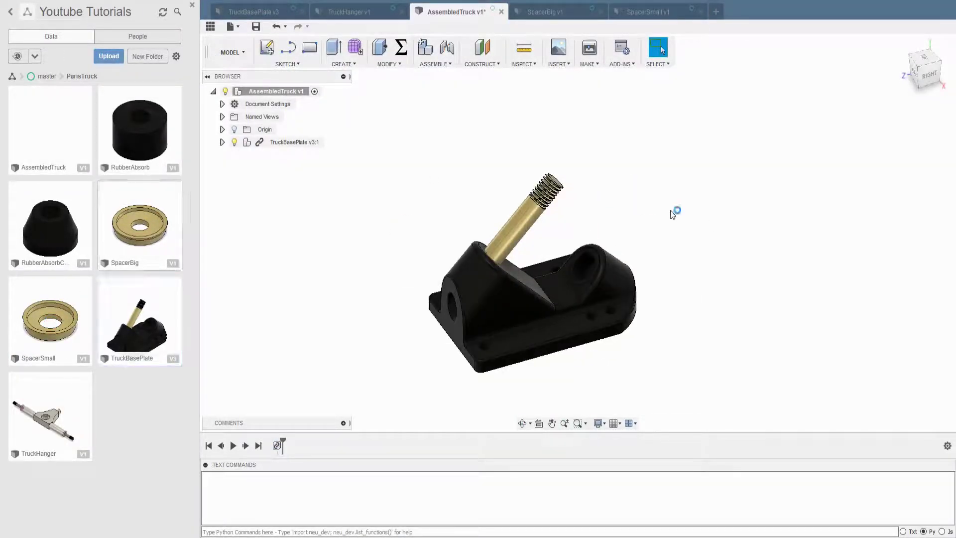
# Insert SpacerBig and joint its hole onto the baseplate shaft.
pyautogui.moveTo(140, 224); pyautogui.dragTo(438, 299)
pyautogui.click(898, 343)
pyautogui.press('j')
pyautogui.scroll(5, 548, 249)
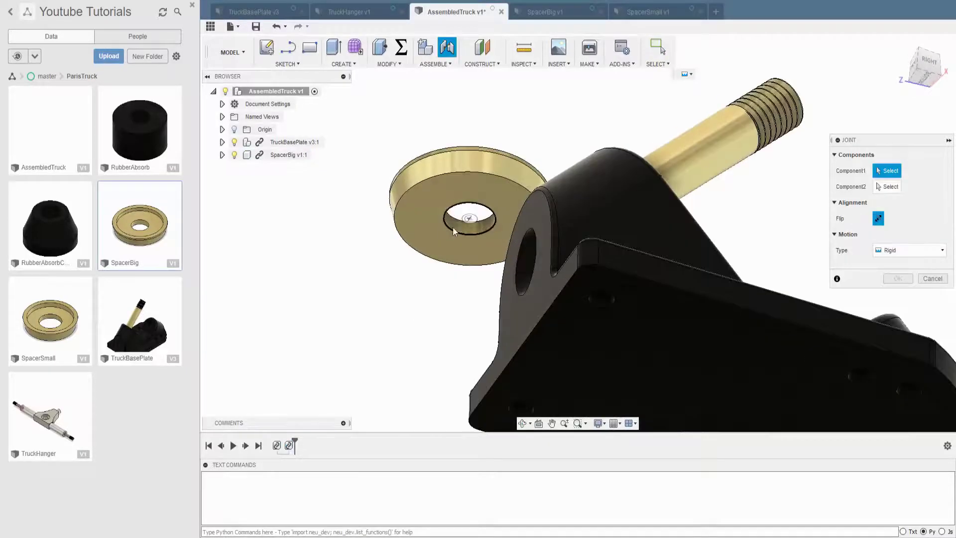
pyautogui.click(453, 227)
pyautogui.click(638, 204)
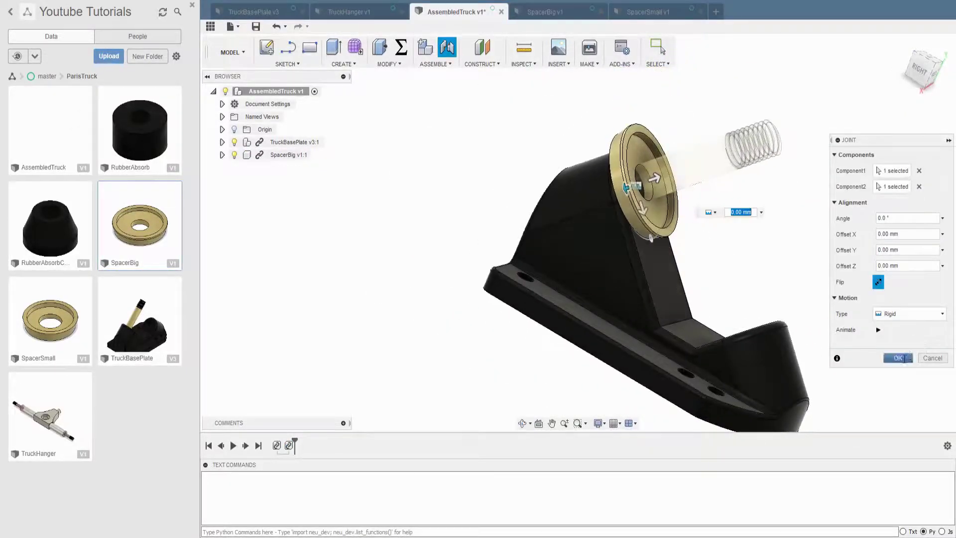
pyautogui.press('Return')
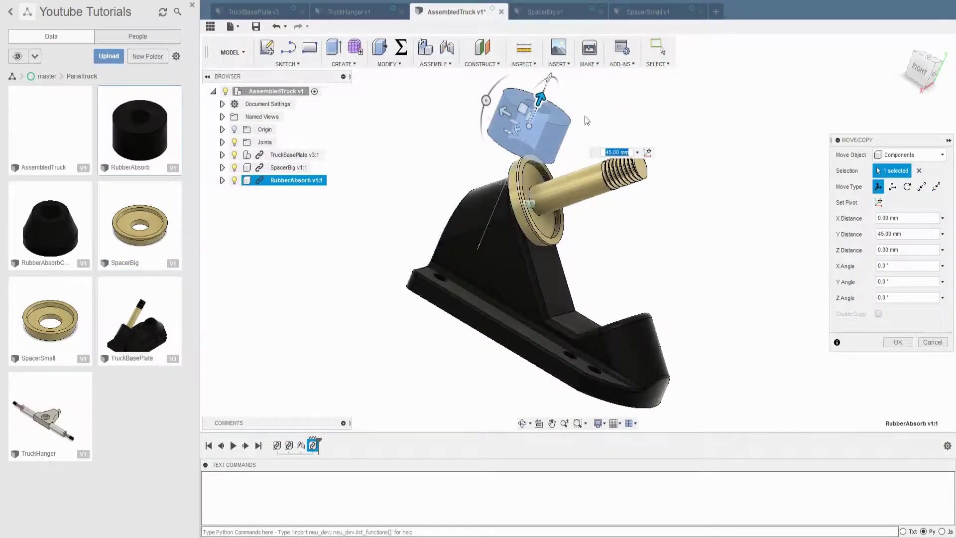
# Place the RubberAbsorb bushing and joint it onto the spacer.
pyautogui.click(898, 344)
pyautogui.press('j')
pyautogui.scroll(5, 498, 249)
pyautogui.click(478, 144)
pyautogui.click(513, 302)
pyautogui.press('Return')
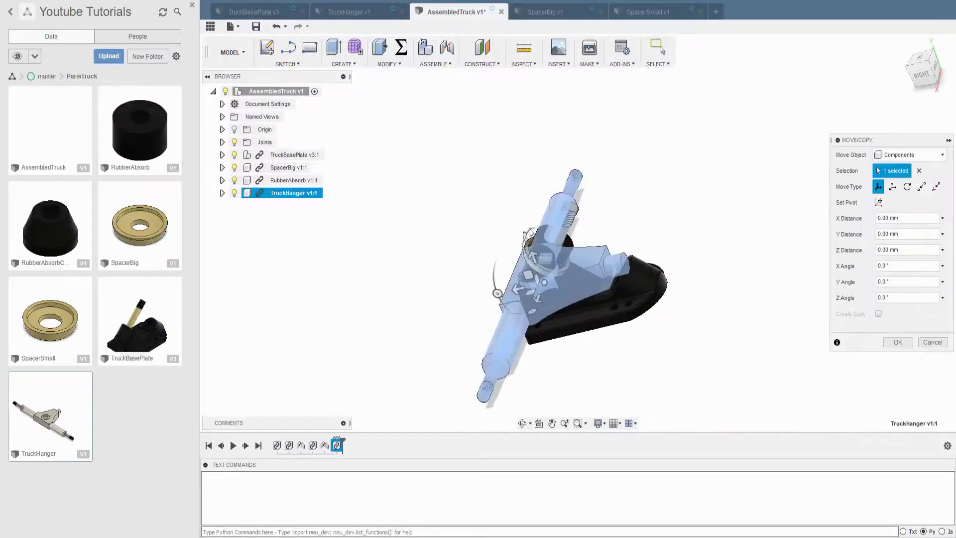
# Place the truck hanger and joint its hole onto the rubber bushing.
pyautogui.click(889, 350)
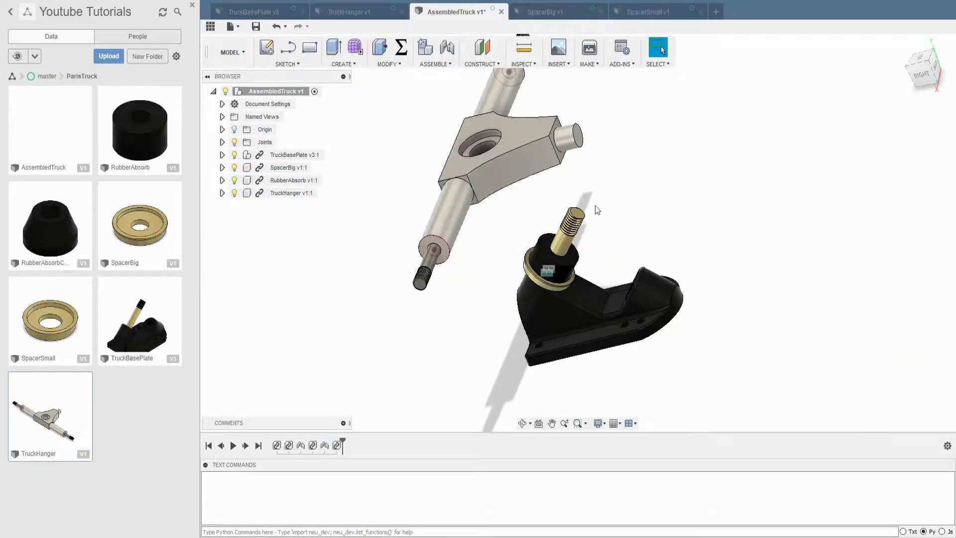
pyautogui.scroll(3, 498, 199)
pyautogui.press('j')
pyautogui.click(464, 185)
pyautogui.click(665, 344)
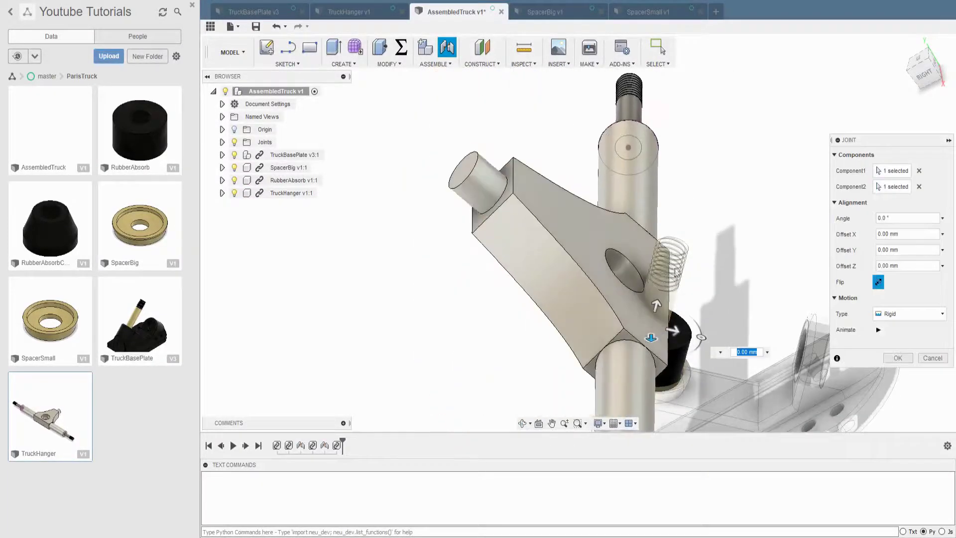
pyautogui.press('Return')
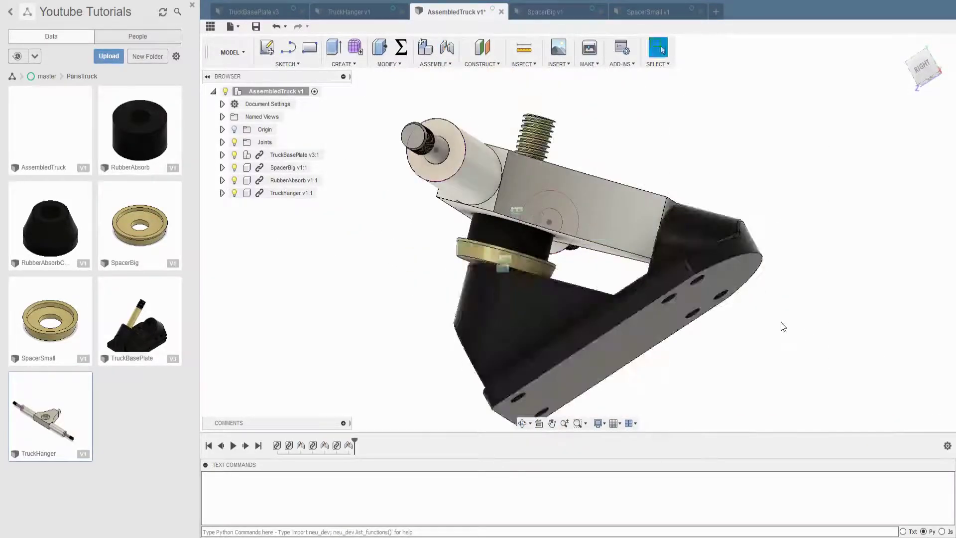
# Hide the BasePlate:1 body in the TruckBasePlate component.
pyautogui.moveTo(781, 325)
pyautogui.keyDown('shift'); pyautogui.mouseDown(button='middle')
pyautogui.moveTo(731, 322)
pyautogui.moveTo(762, 327)
pyautogui.moveTo(679, 337)
pyautogui.moveTo(683, 279)
pyautogui.moveTo(597, 224)
pyautogui.mouseUp(button='middle'); pyautogui.keyUp('shift')
pyautogui.scroll(5, 579, 201)
pyautogui.click(580, 201)
pyautogui.click(779, 90)
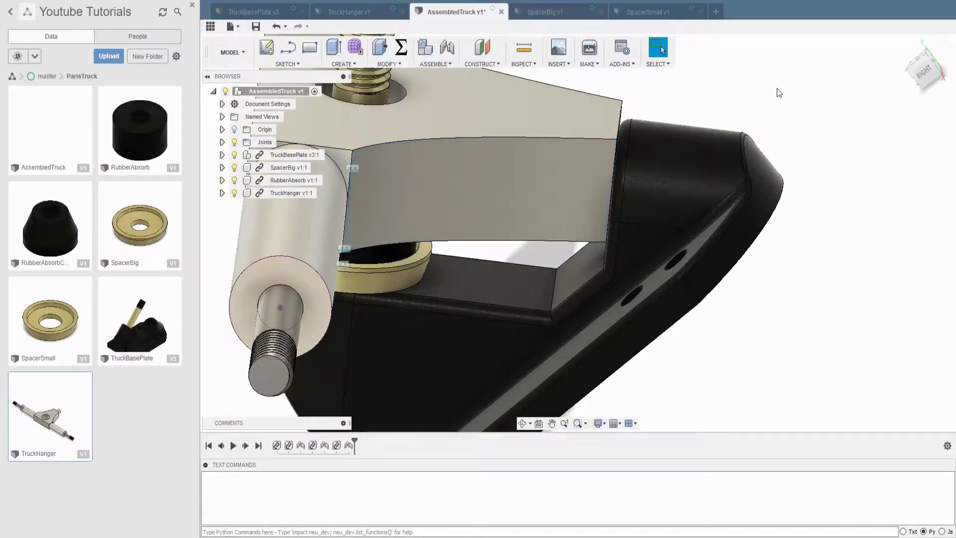
pyautogui.click(222, 154)
pyautogui.click(245, 231)
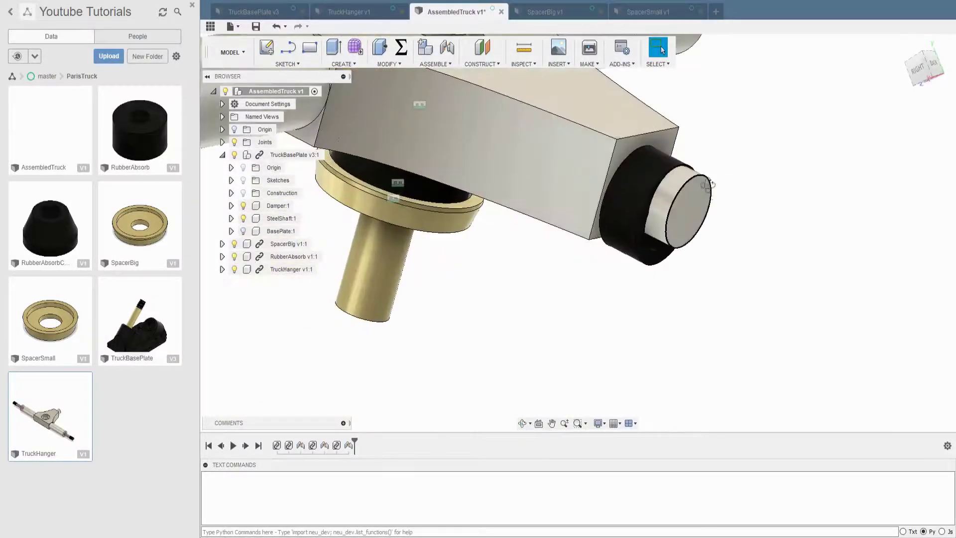
# Measure the gap at the hanger's axle end.
pyautogui.keyDown('shift'); pyautogui.moveTo(448, 249); pyautogui.dragTo(644, 160, button='middle'); pyautogui.keyUp('shift')
pyautogui.press('i')
pyautogui.click(623, 160)
pyautogui.scroll(-10, 610, 186)
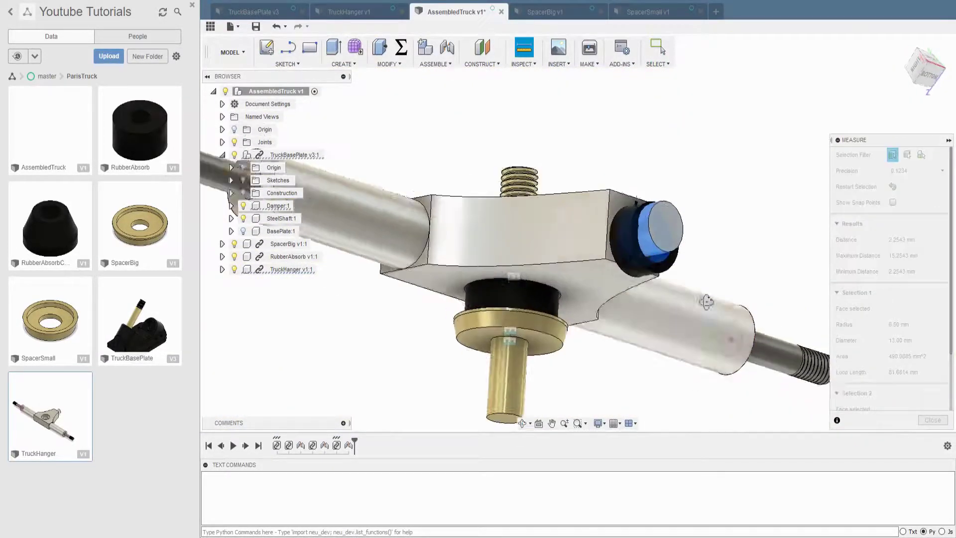
pyautogui.click(685, 386)
# In the TruckHanger design, edit the extrude feature from the timeline history.
pyautogui.click(348, 11)
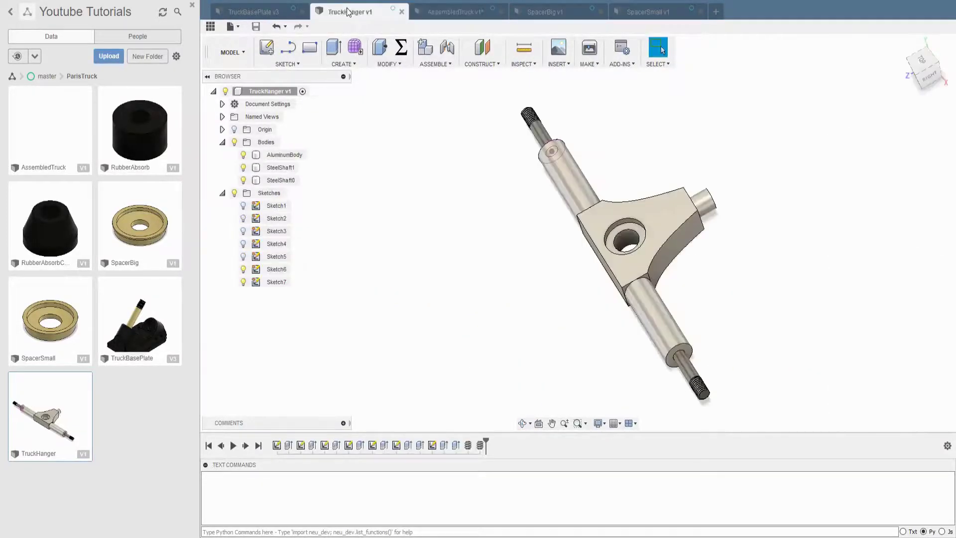
pyautogui.scroll(5, 598, 249)
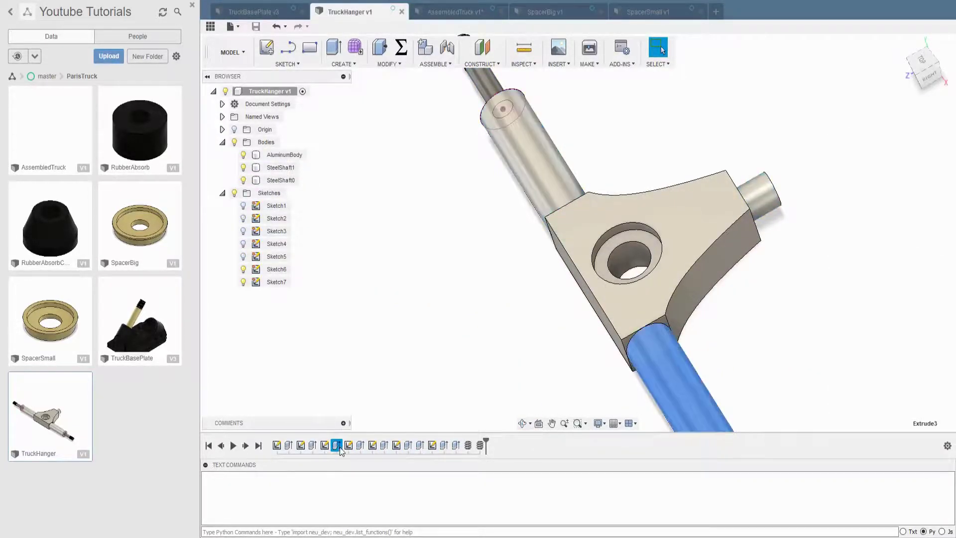
pyautogui.rightClick(312, 444)
pyautogui.click(339, 437)
# Set the hanger's Depth parameter to 4 mm + 2.25 mm and save a new version.
pyautogui.click(932, 300)
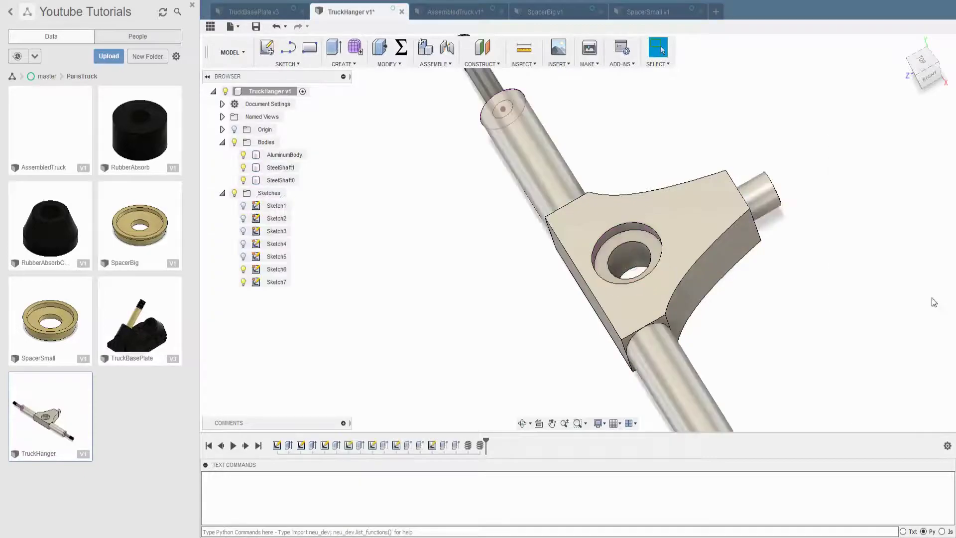
pyautogui.click(401, 47)
pyautogui.click(416, 274)
pyautogui.press('Return')
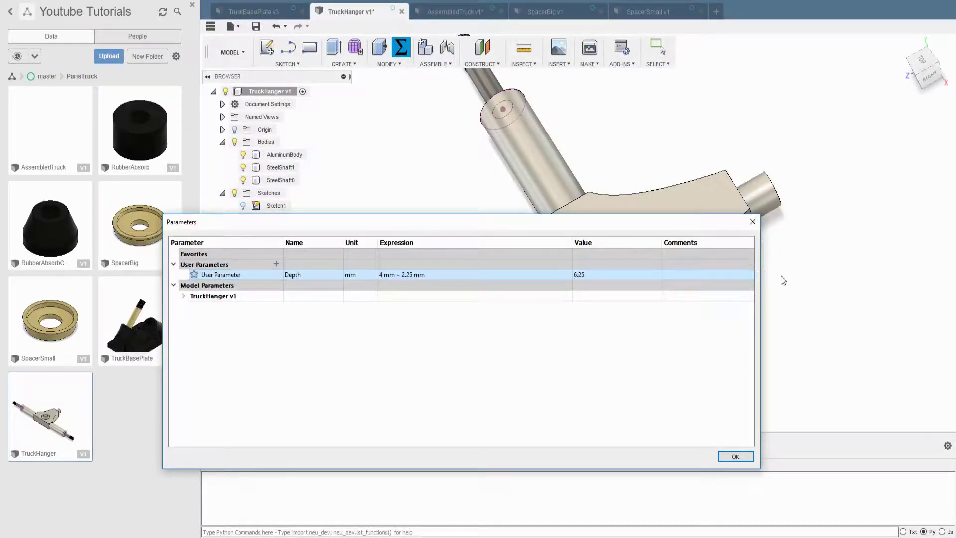
pyautogui.press('Return')
pyautogui.hotkey('ctrl', 's')
pyautogui.press('Return')
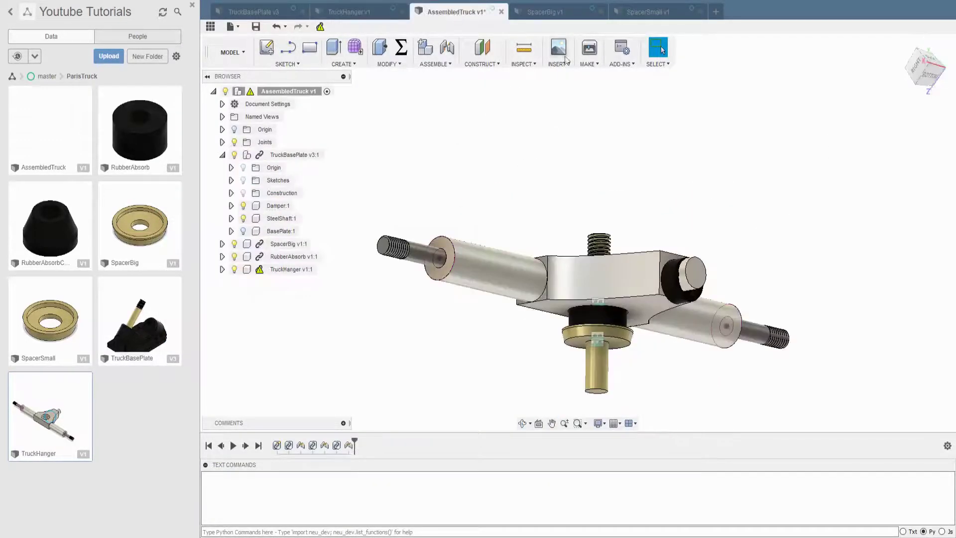
# Update AssembledTruck to TruckHanger v2 and insert RubberAbsorbCone 80 mm above the truck.
pyautogui.click(320, 28)
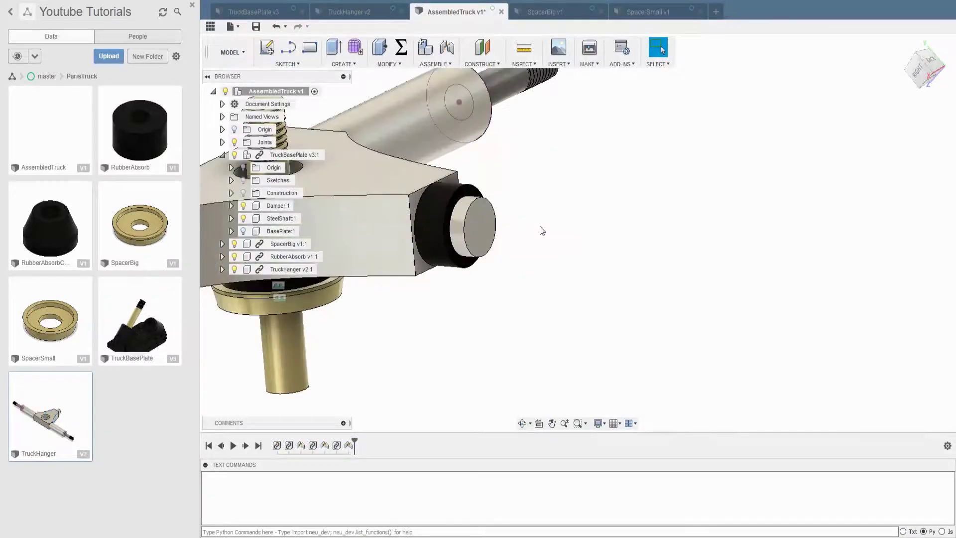
pyautogui.keyDown('shift'); pyautogui.moveTo(547, 224); pyautogui.dragTo(498, 209, button='middle'); pyautogui.keyUp('shift')
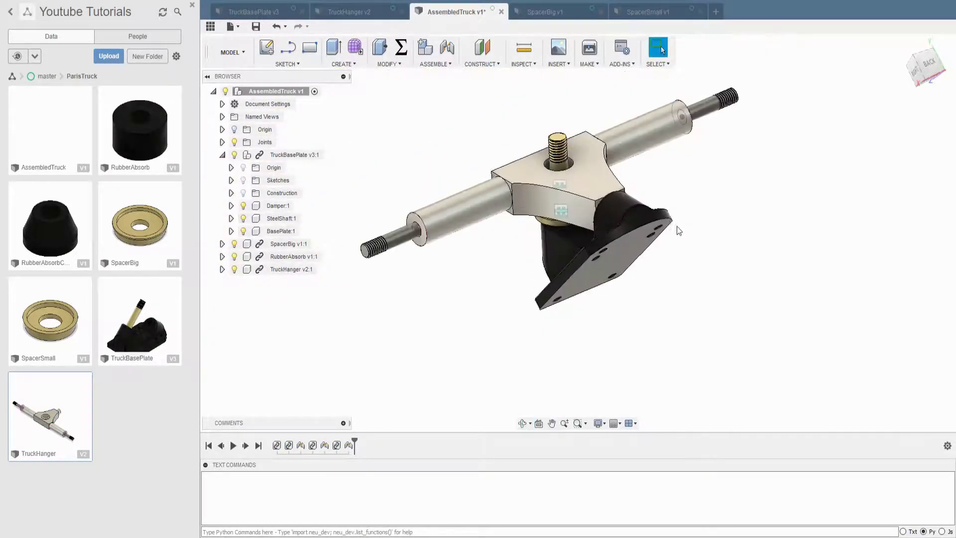
pyautogui.moveTo(49, 240); pyautogui.dragTo(840, 358)
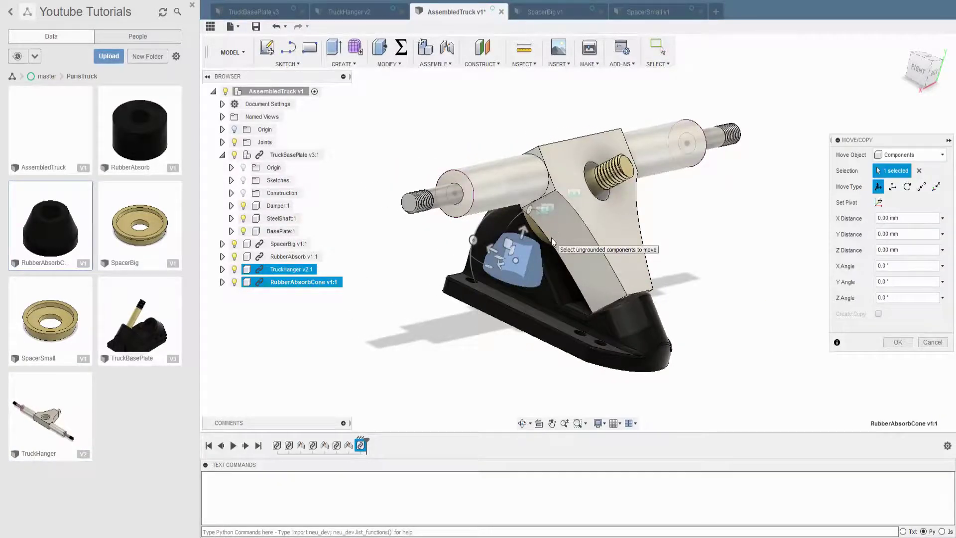
pyautogui.click(898, 342)
# Switch across the design tabs, past SpacerBig, to the TruckHanger design.
pyautogui.scroll(2, 496, 315)
pyautogui.click(349, 12)
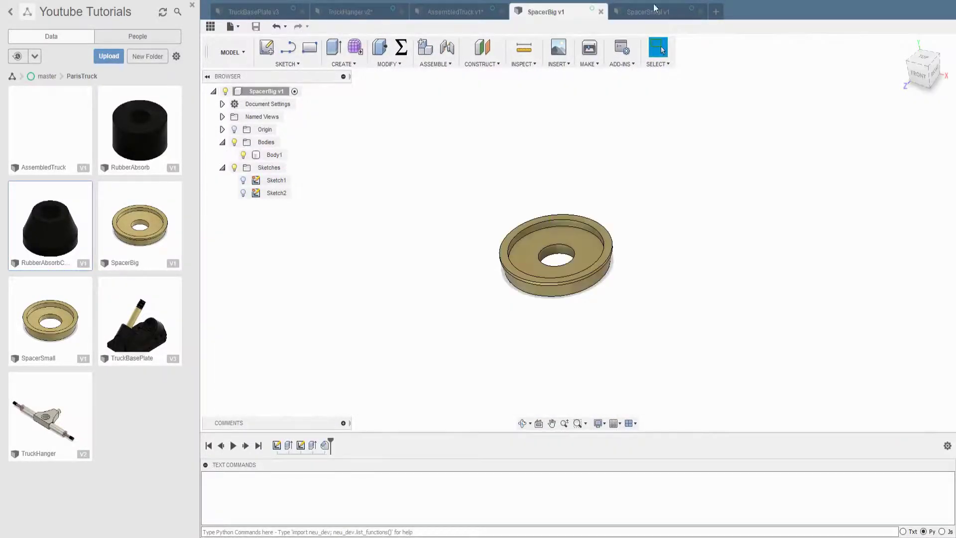
pyautogui.click(369, 9)
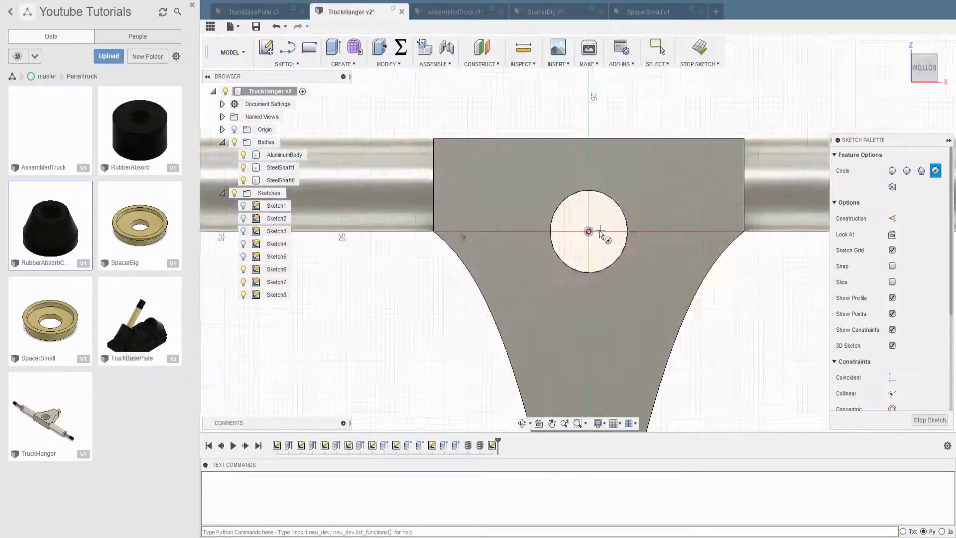
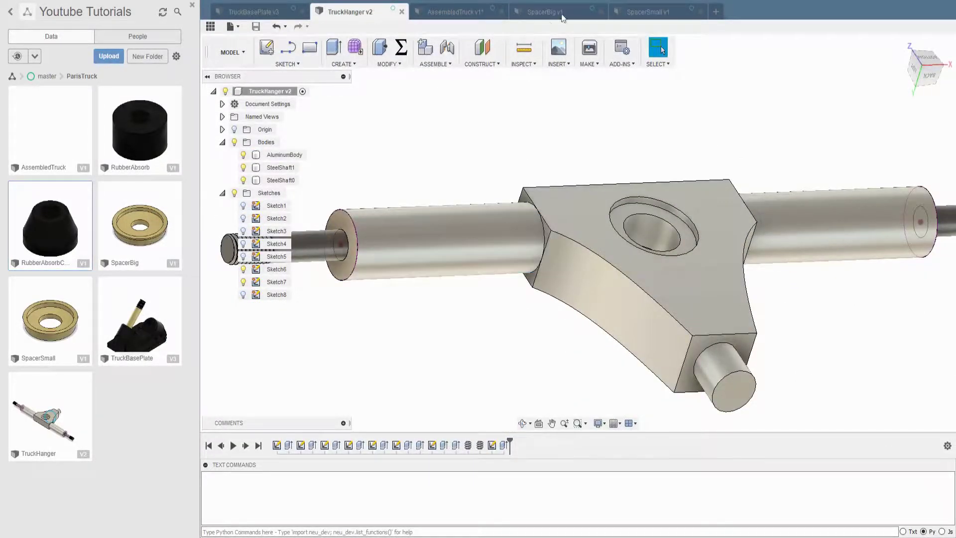
# Joint the rubber cone rigidly onto the kingpin in AssembledTruck.
pyautogui.click(455, 12)
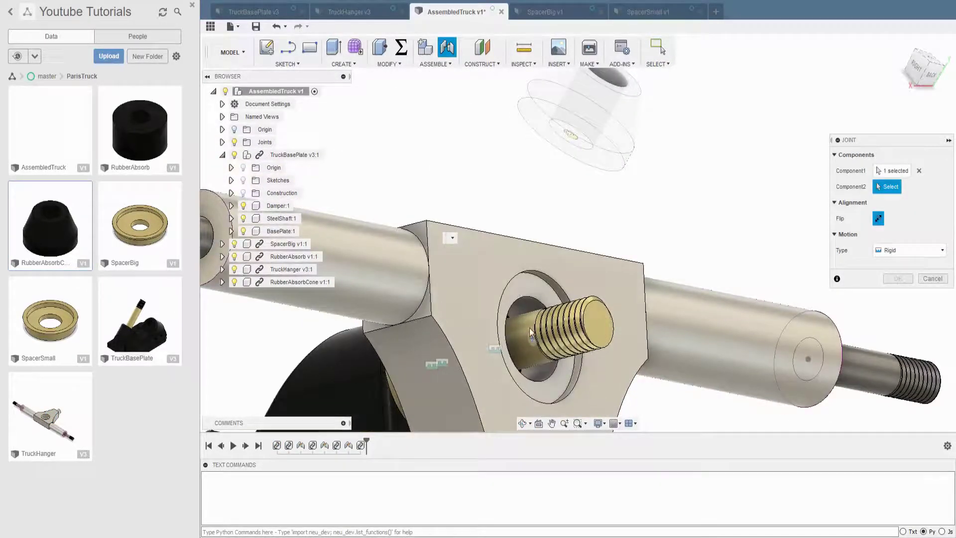
pyautogui.click(530, 332)
pyautogui.press('Return')
pyautogui.keyDown('shift'); pyautogui.moveTo(647, 299); pyautogui.dragTo(797, 290, button='middle'); pyautogui.keyUp('shift')
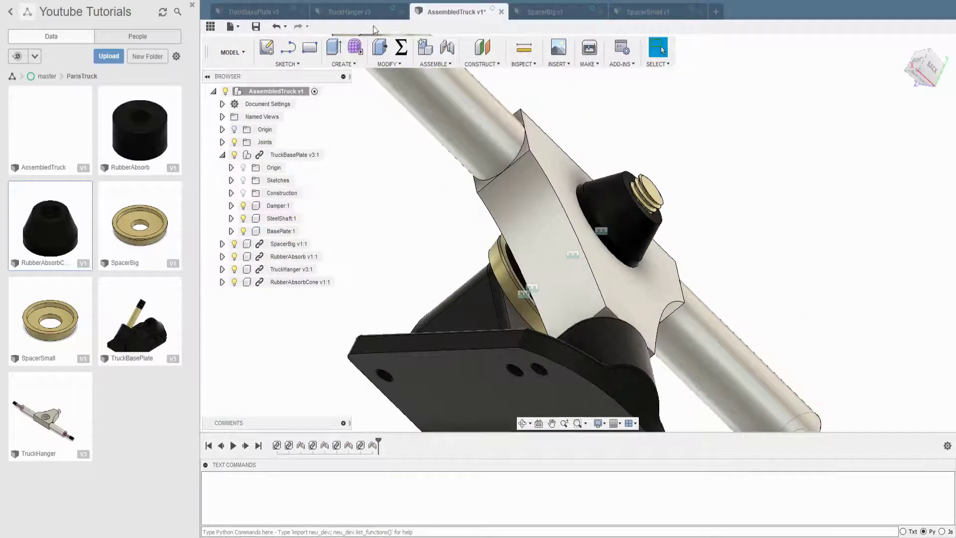
# Insert SpacerSmall and joint it onto the top of the rubber cone.
pyautogui.click(349, 11)
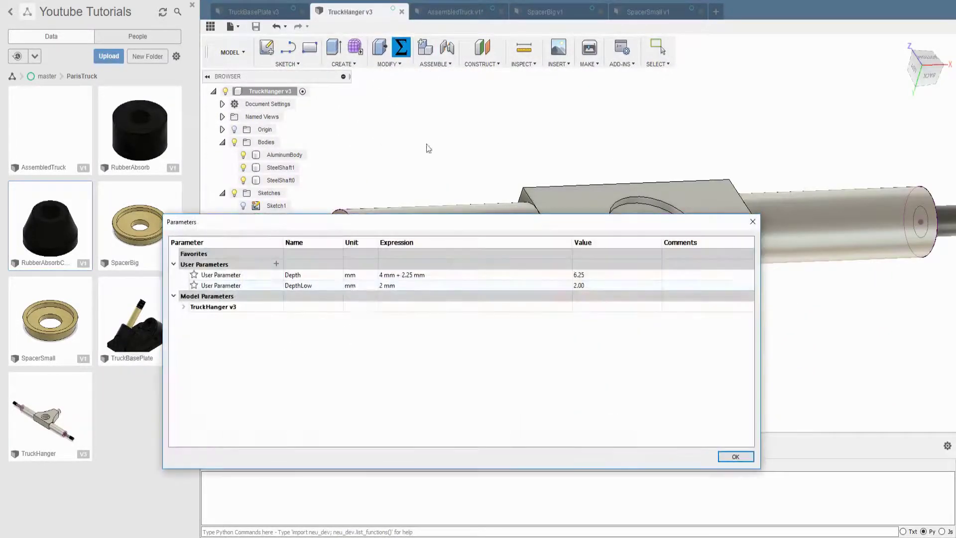
pyautogui.moveTo(50, 319); pyautogui.dragTo(631, 228)
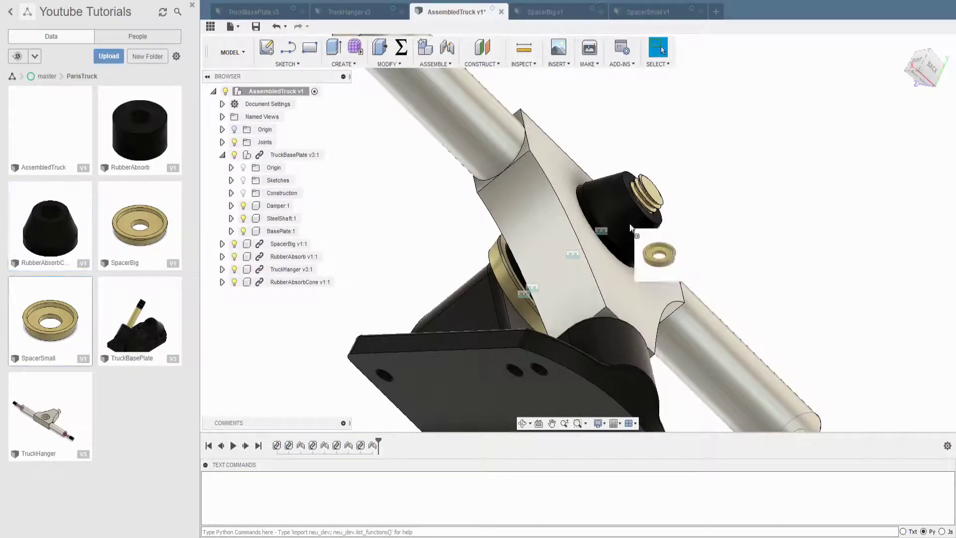
pyautogui.press('Return')
pyautogui.press('j')
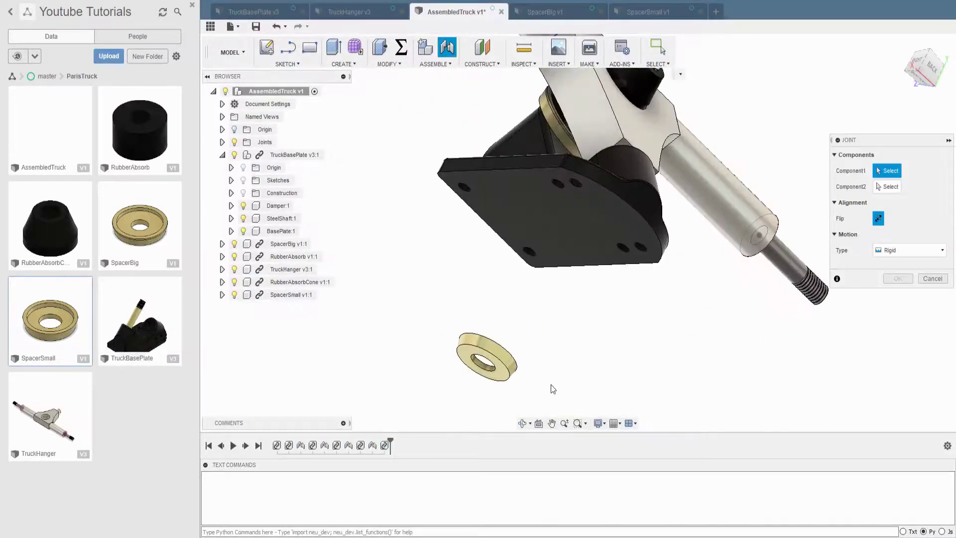
pyautogui.click(507, 350)
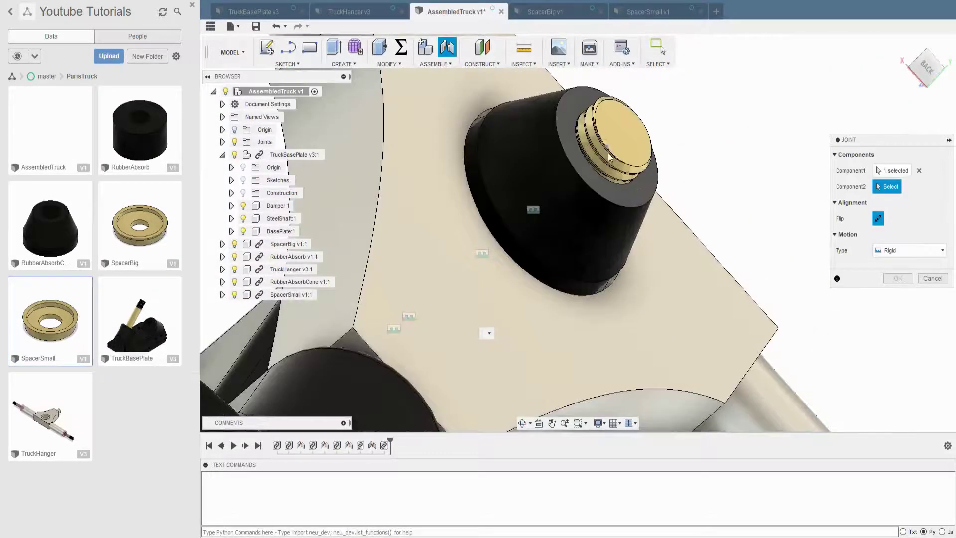
pyautogui.click(622, 218)
pyautogui.press('Return')
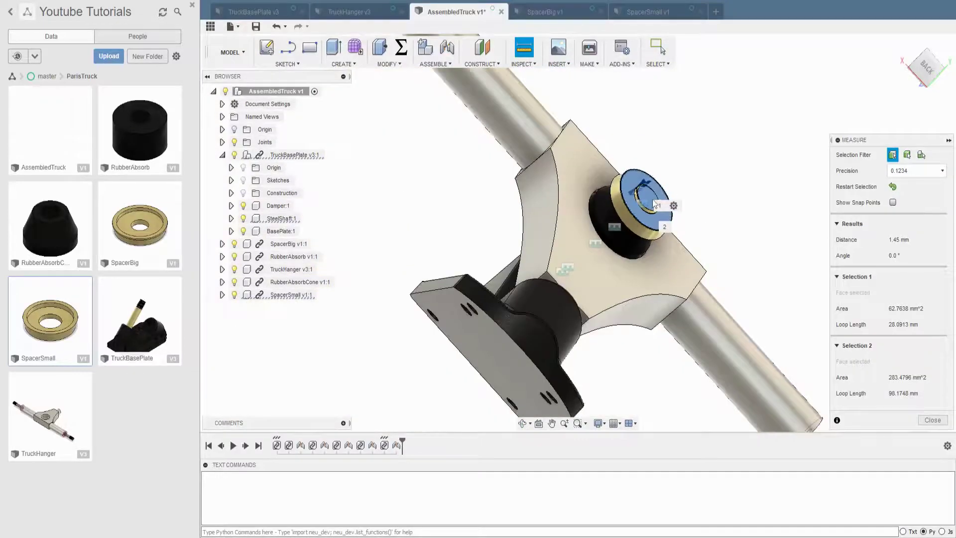
# Open the TruckHanger design's Change Parameters list.
pyautogui.moveTo(722, 309)
pyautogui.keyDown('shift'); pyautogui.mouseDown(button='middle')
pyautogui.moveTo(760, 320)
pyautogui.moveTo(737, 313)
pyautogui.mouseUp(button='middle'); pyautogui.keyUp('shift')
pyautogui.click(351, 11)
pyautogui.click(401, 48)
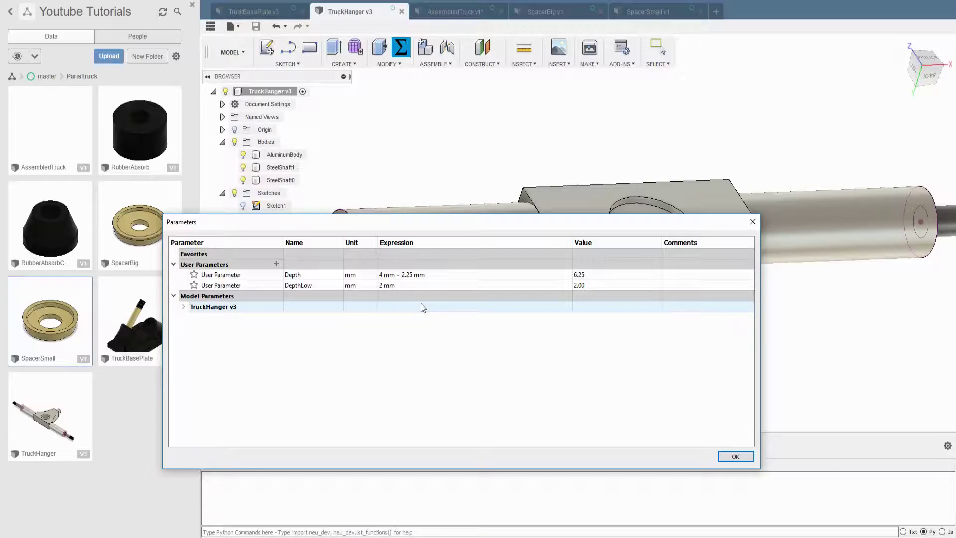
# Edit the DepthLow expression so AssembledTruck updates to the TruckHanger v4 hanger.
pyautogui.click(385, 286)
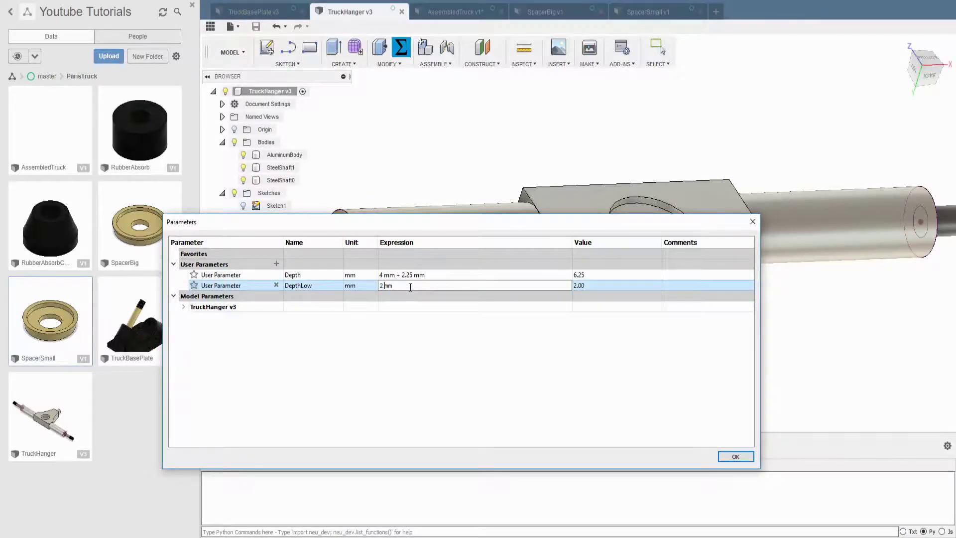
pyautogui.write('+7')
pyautogui.click(730, 458)
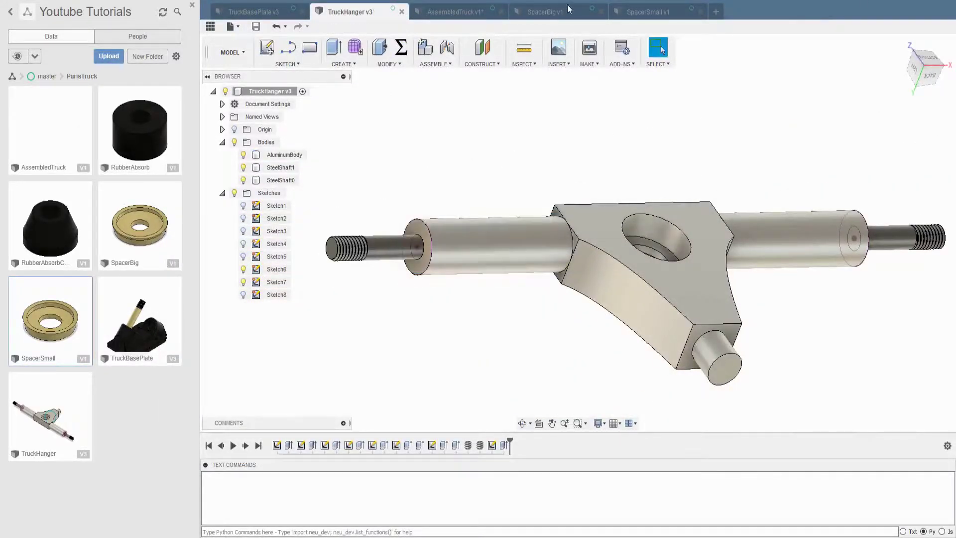
pyautogui.click(454, 12)
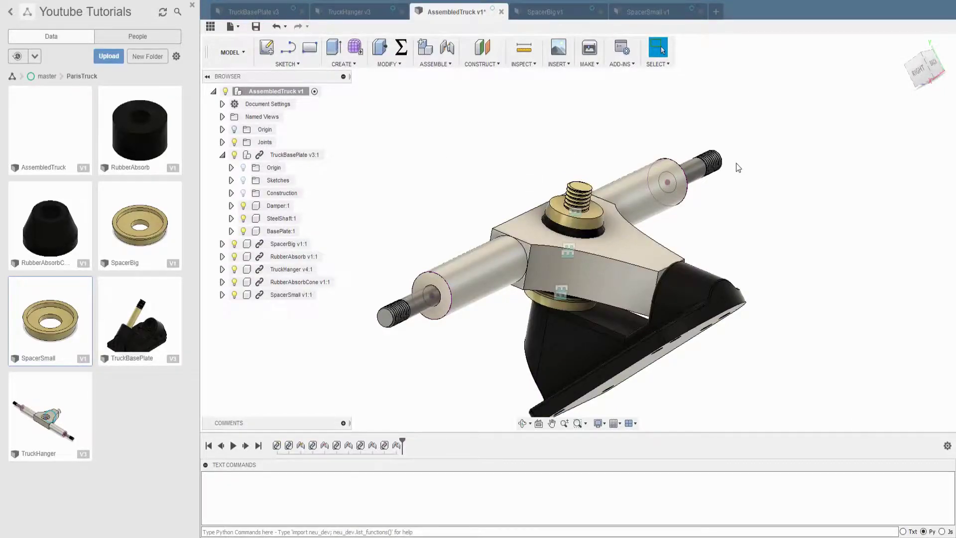
pyautogui.moveTo(736, 163)
pyautogui.keyDown('shift'); pyautogui.mouseDown(button='middle')
pyautogui.moveTo(592, 264)
pyautogui.moveTo(524, 270)
pyautogui.moveTo(668, 248)
pyautogui.moveTo(664, 239)
pyautogui.mouseUp(button='middle'); pyautogui.keyUp('shift')
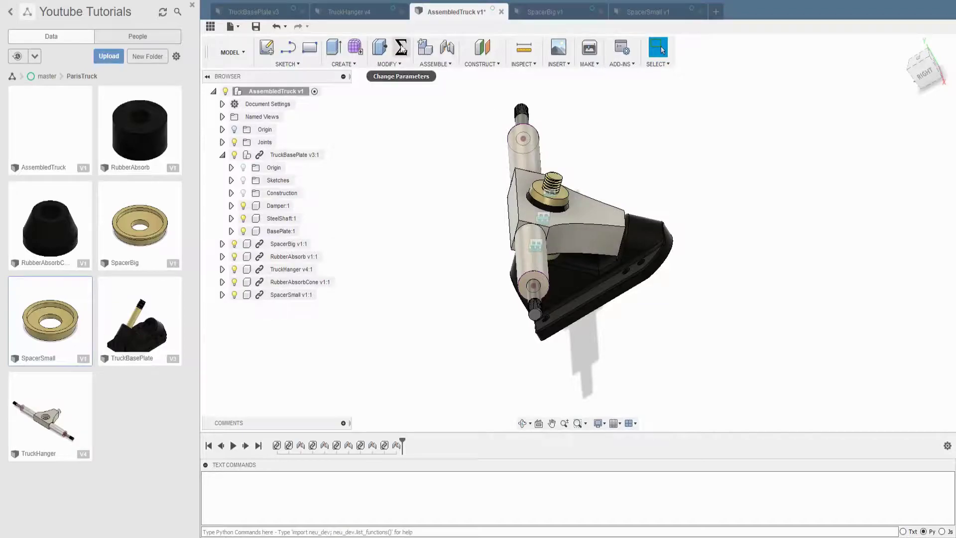
# In a new design, sketch a 9 circle and a surrounding hexagon (7) on the top plane.
pyautogui.click(716, 11)
pyautogui.click(267, 47)
pyautogui.click(562, 204)
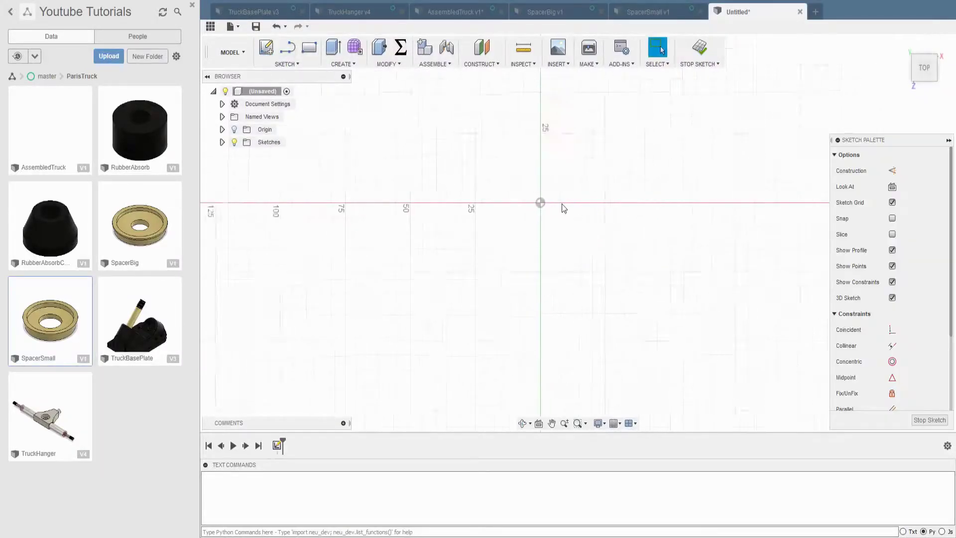
pyautogui.write('c9')
pyautogui.scroll(1, 568, 221)
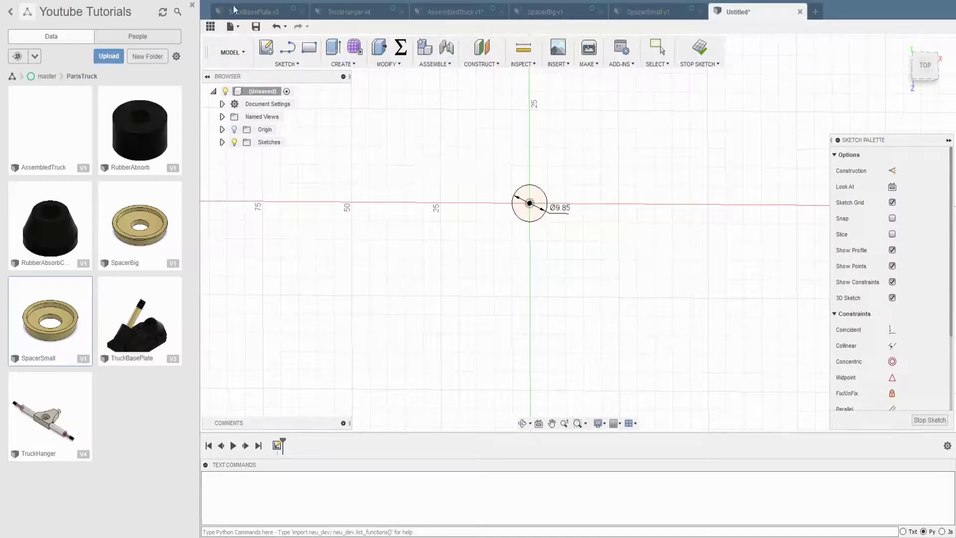
pyautogui.click(286, 64)
pyautogui.click(391, 165)
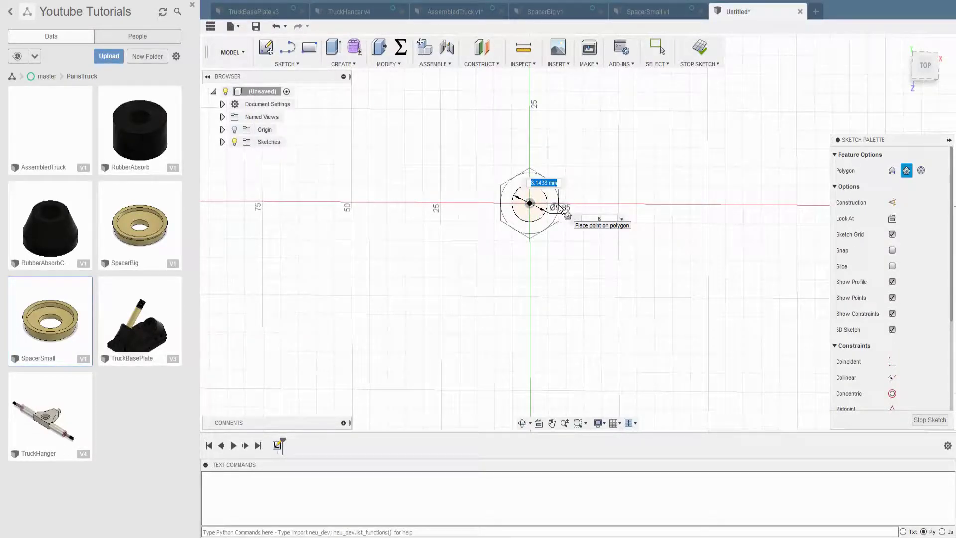
pyautogui.write('7')
pyautogui.press('Return')
# Extrude the hexagon profile into a solid nut body.
pyautogui.press('e')
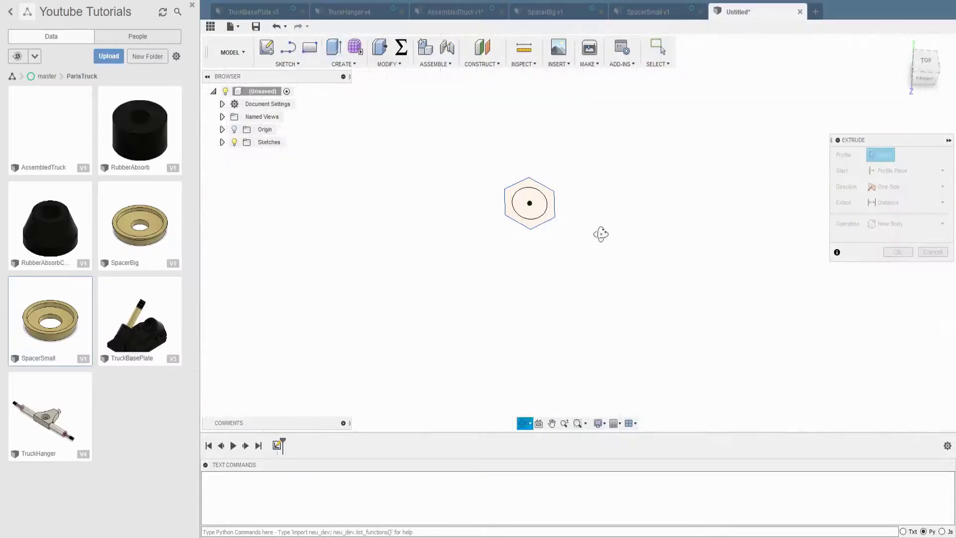
pyautogui.click(548, 200)
pyautogui.press('Return')
# Sketch a centred circle on the nut's top face and project the hexagon outline.
pyautogui.press('p')
pyautogui.click(551, 187)
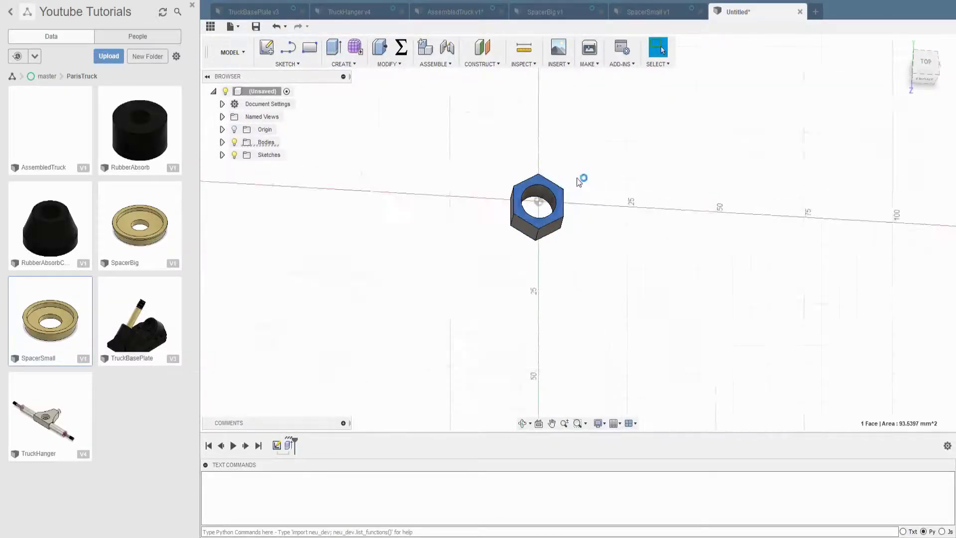
pyautogui.click(898, 215)
pyautogui.press('c')
pyautogui.scroll(2, 645, 226)
pyautogui.click(489, 243)
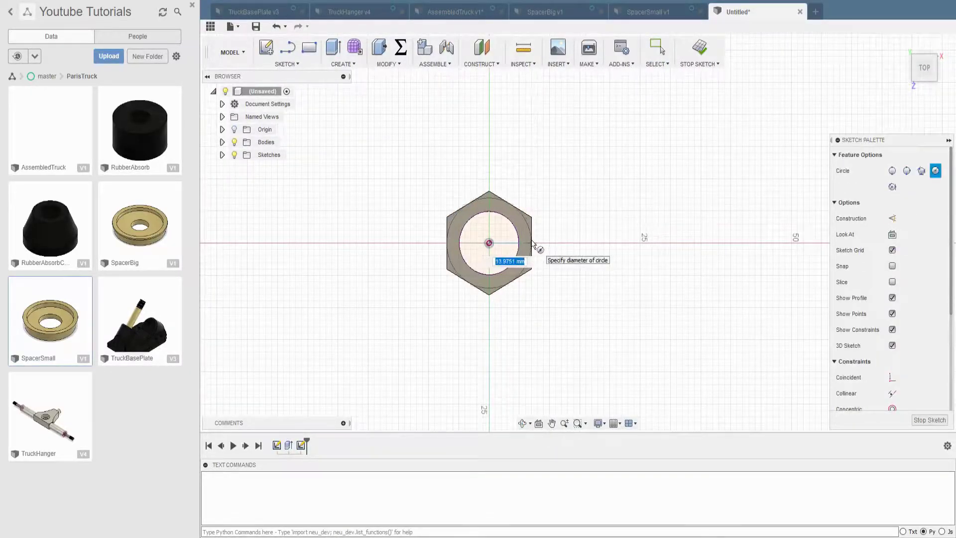
pyautogui.press('p')
pyautogui.click(498, 210)
pyautogui.click(897, 215)
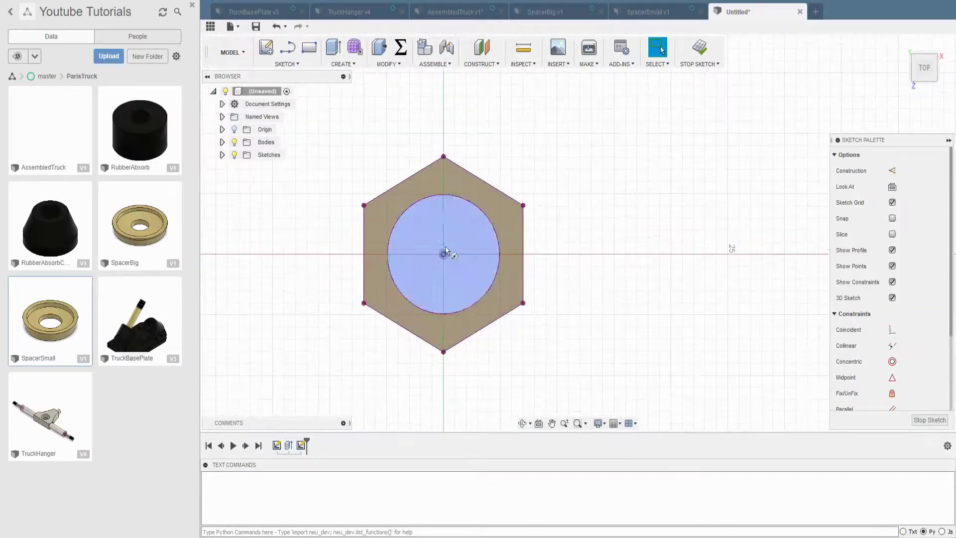
pyautogui.scroll(2, 537, 234)
pyautogui.click(522, 255)
# Cut the corner profiles around the circle 3 mm down to form the collar.
pyautogui.press('e')
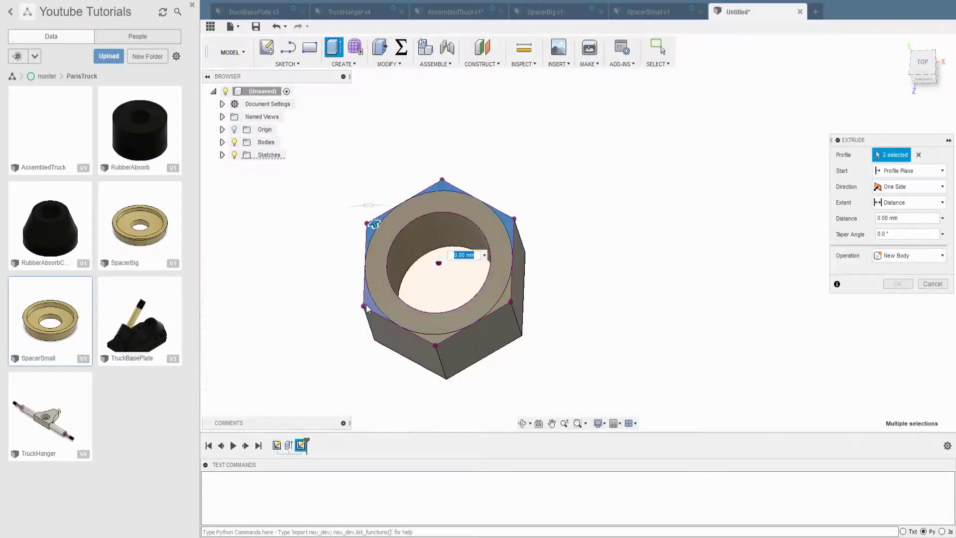
pyautogui.click(508, 304)
pyautogui.moveTo(503, 271); pyautogui.dragTo(502, 286)
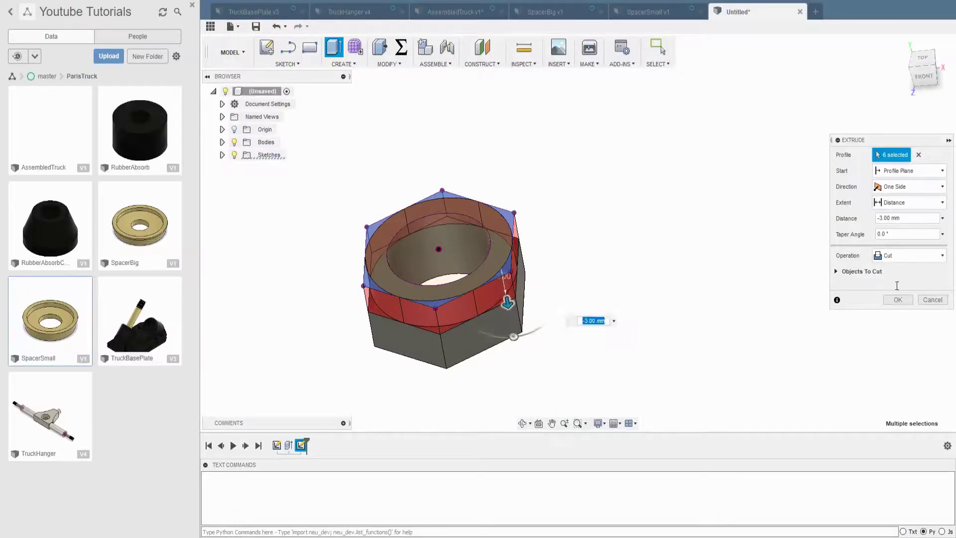
pyautogui.press('Return')
# Round the collar's top and junction edges with a 1 mm fillet.
pyautogui.press('f')
pyautogui.click(518, 285)
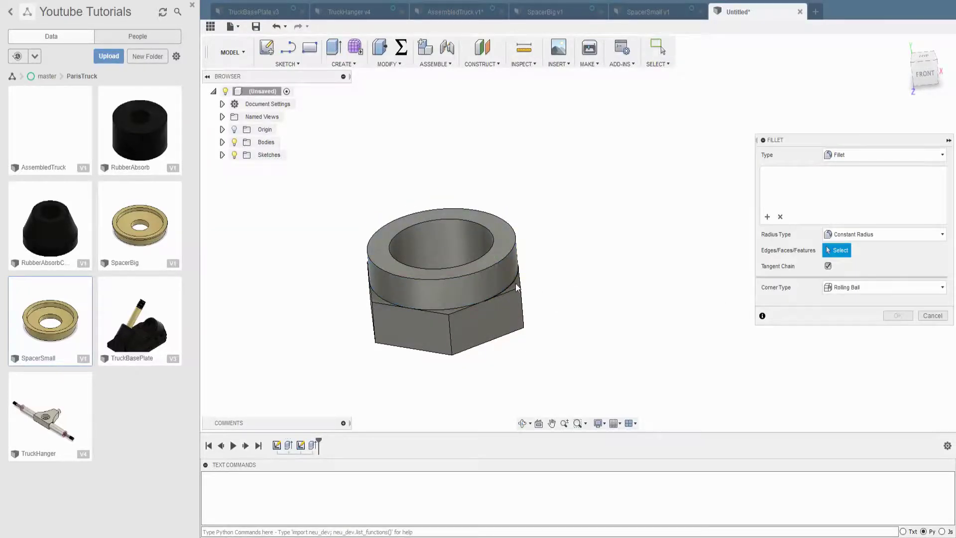
pyautogui.click(452, 311)
pyautogui.click(377, 292)
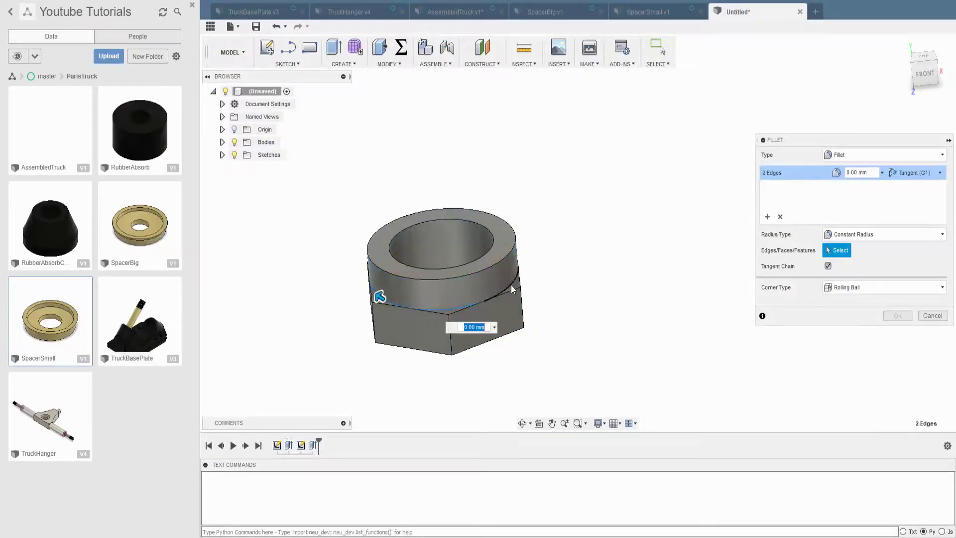
pyautogui.write('1')
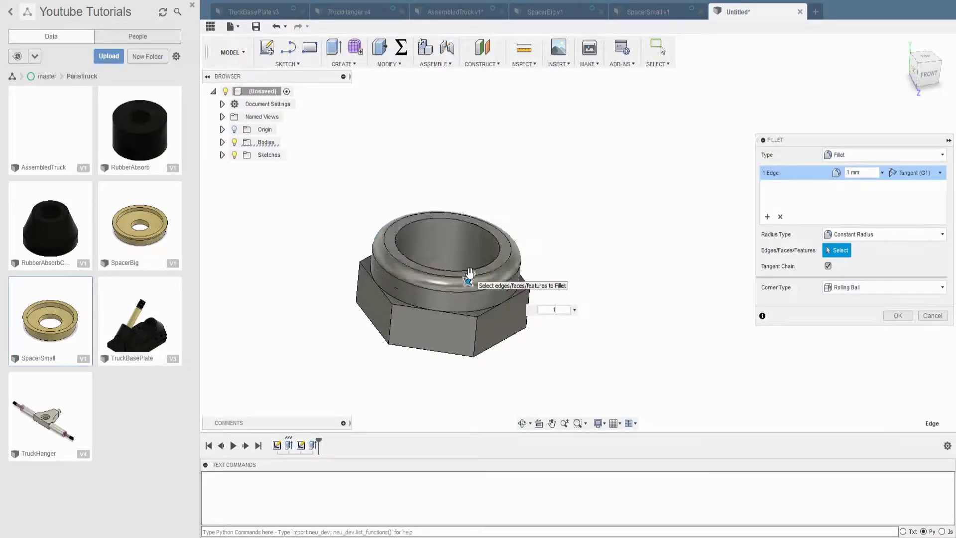
pyautogui.press('Return')
pyautogui.keyDown('shift'); pyautogui.moveTo(580, 110); pyautogui.dragTo(589, 188, button='middle'); pyautogui.keyUp('shift')
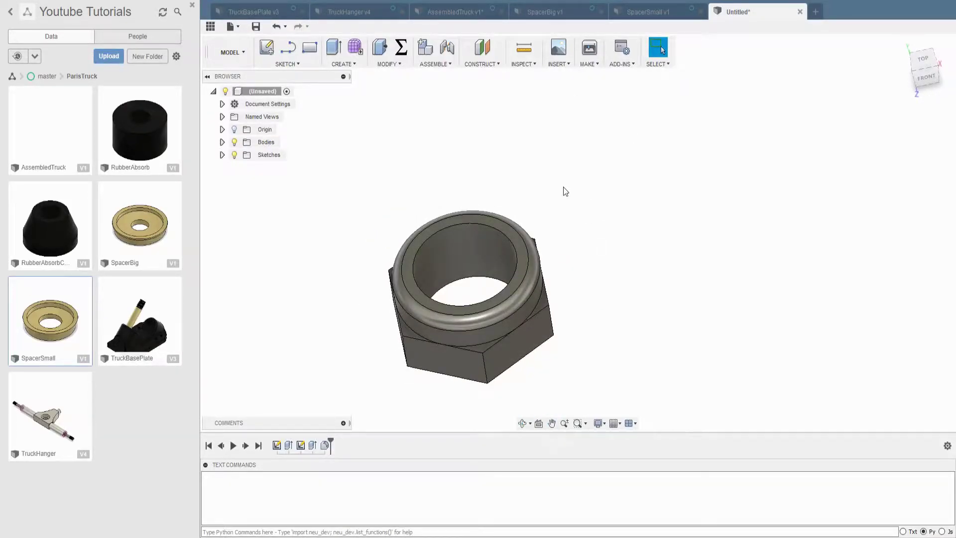
# Extrude the nut's top ring face by 0.2.
pyautogui.scroll(1, 551, 206)
pyautogui.click(516, 244)
pyautogui.press('e')
pyautogui.press('Return')
pyautogui.scroll(-2, 518, 234)
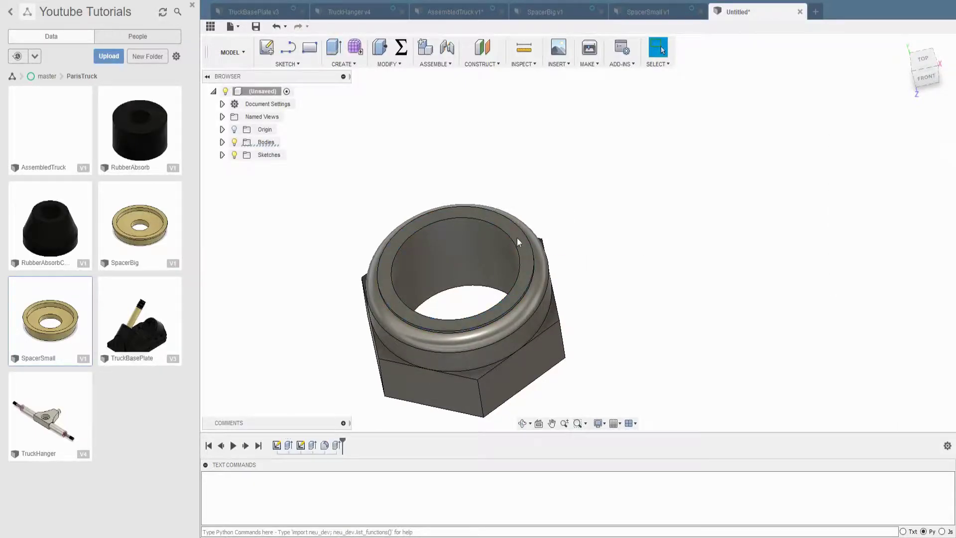
# Apply a light white appearance to the nut's ring face.
pyautogui.press('a')
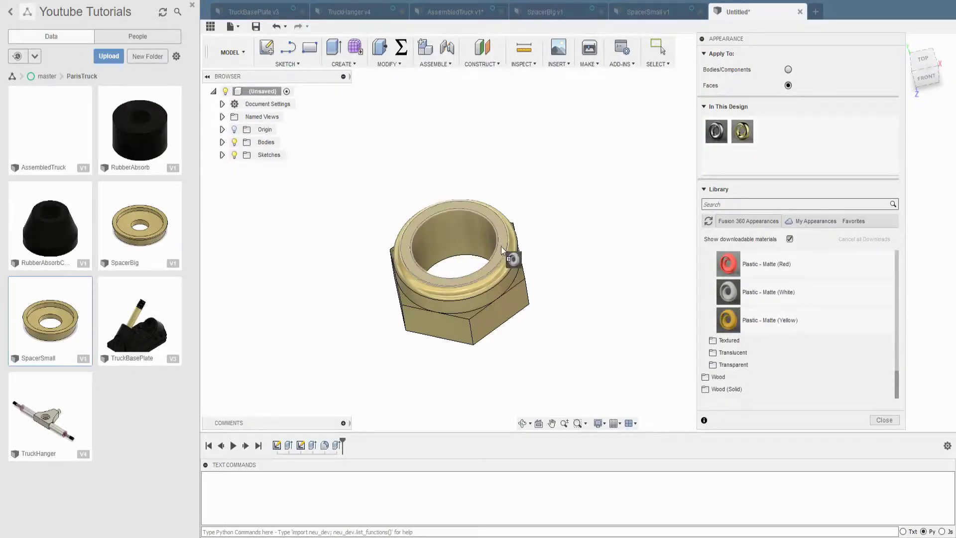
pyautogui.moveTo(502, 250); pyautogui.dragTo(503, 249)
pyautogui.scroll(5, 576, 216)
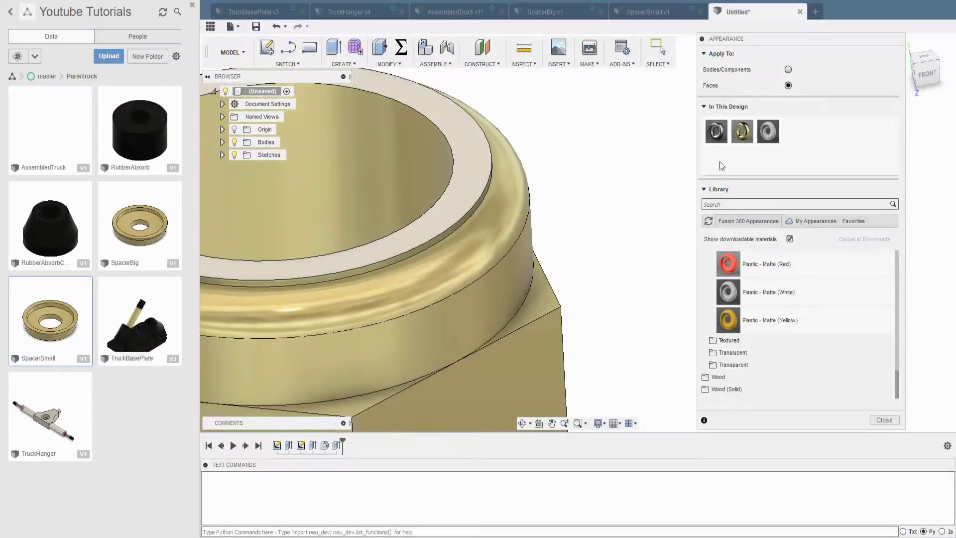
pyautogui.moveTo(623, 190)
pyautogui.keyDown('shift'); pyautogui.mouseDown(button='middle')
pyautogui.moveTo(506, 197)
pyautogui.moveTo(651, 210)
pyautogui.mouseUp(button='middle'); pyautogui.keyUp('shift')
pyautogui.scroll(-5, 508, 198)
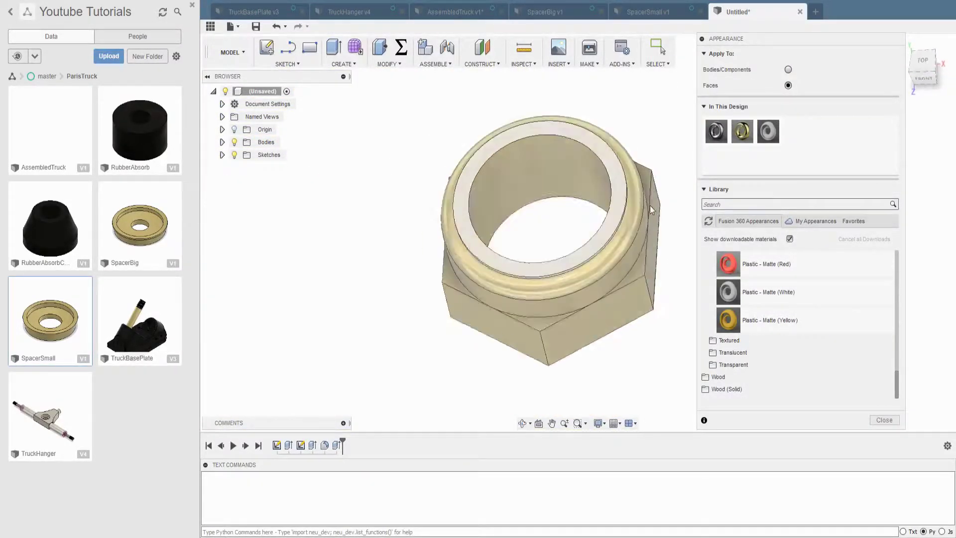
pyautogui.press('Escape')
# Save the nut design as NylonNut.
pyautogui.scroll(-5, 656, 312)
pyautogui.click(255, 26)
pyautogui.press('Escape')
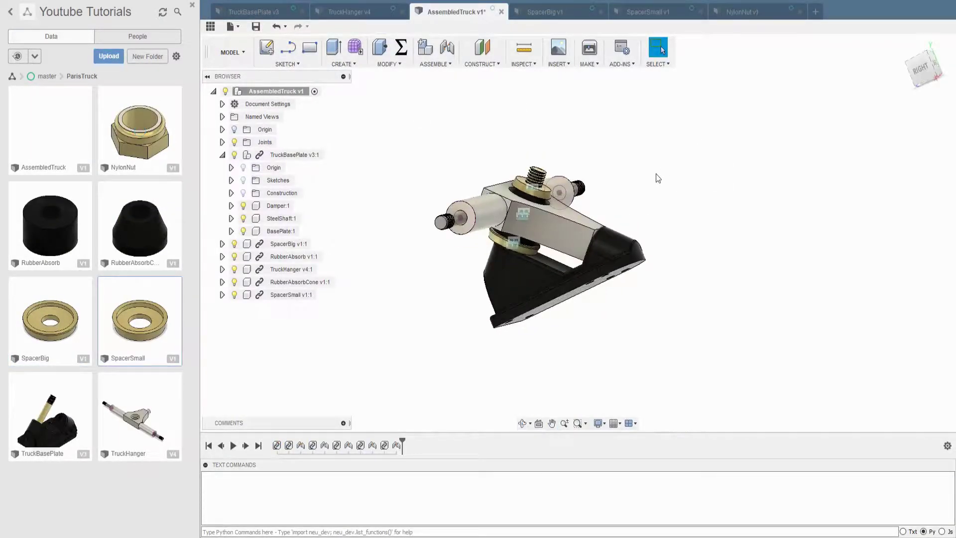
# Insert NylonNut into AssembledTruck and joint it onto the spacer.
pyautogui.moveTo(139, 131); pyautogui.dragTo(578, 139)
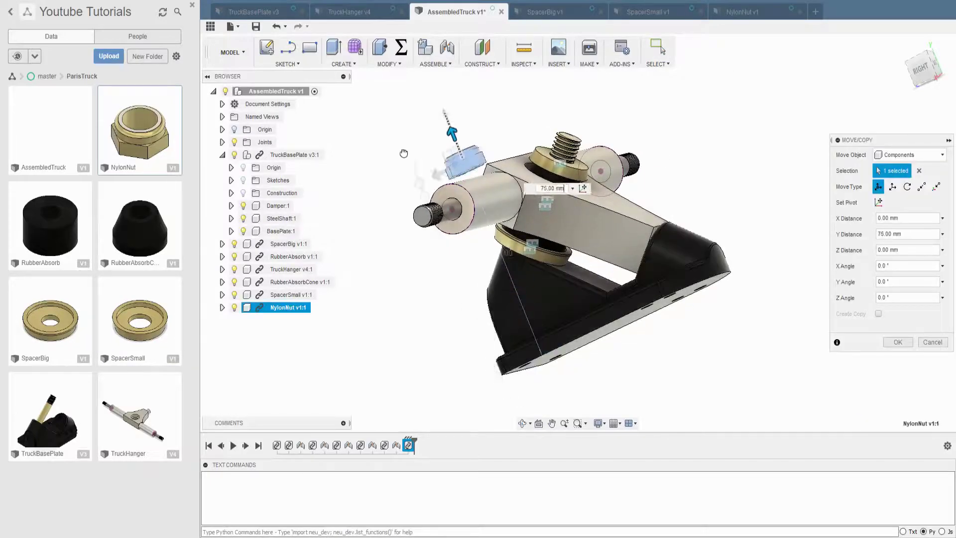
pyautogui.press('Return')
pyautogui.press('j')
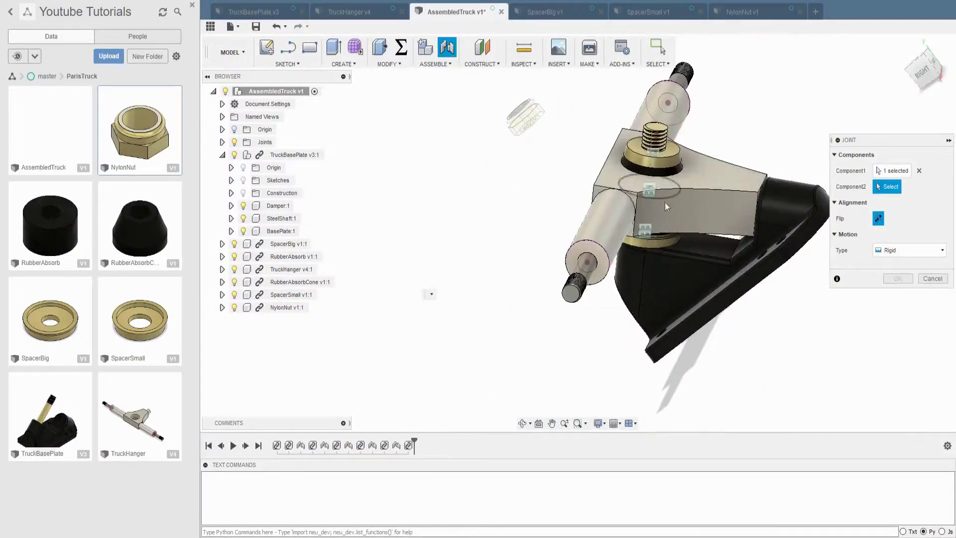
pyautogui.click(666, 206)
pyautogui.click(897, 358)
pyautogui.moveTo(658, 252)
pyautogui.keyDown('shift'); pyautogui.mouseDown(button='middle')
pyautogui.moveTo(673, 231)
pyautogui.moveTo(667, 215)
pyautogui.mouseUp(button='middle'); pyautogui.keyUp('shift')
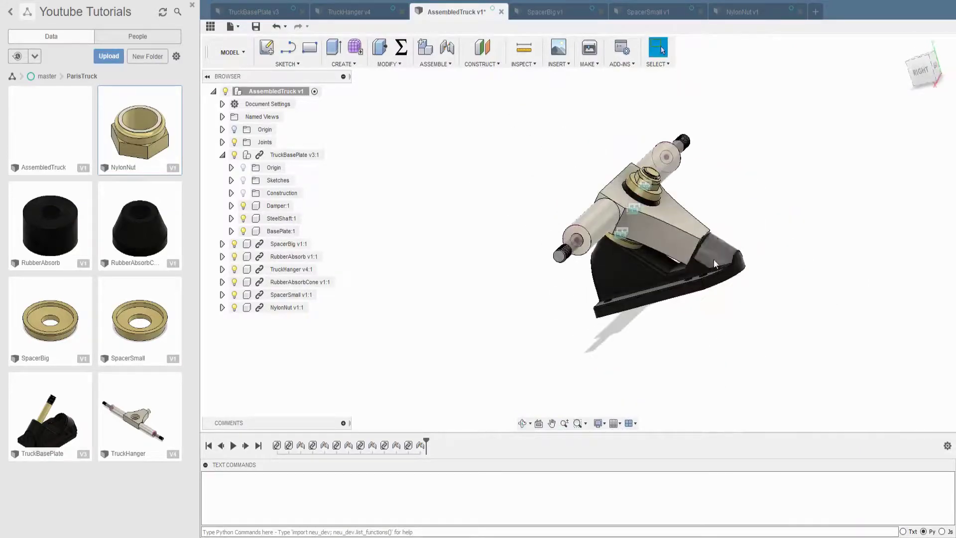
# Bring up the TruckHanger design viewed at the shaft end.
pyautogui.click(254, 11)
pyautogui.click(350, 11)
pyautogui.keyDown('shift'); pyautogui.moveTo(676, 303); pyautogui.dragTo(491, 320, button='middle'); pyautogui.keyUp('shift')
# Cut the shaft-end profiles through the hanger with Extent All.
pyautogui.scroll(3, 491, 320)
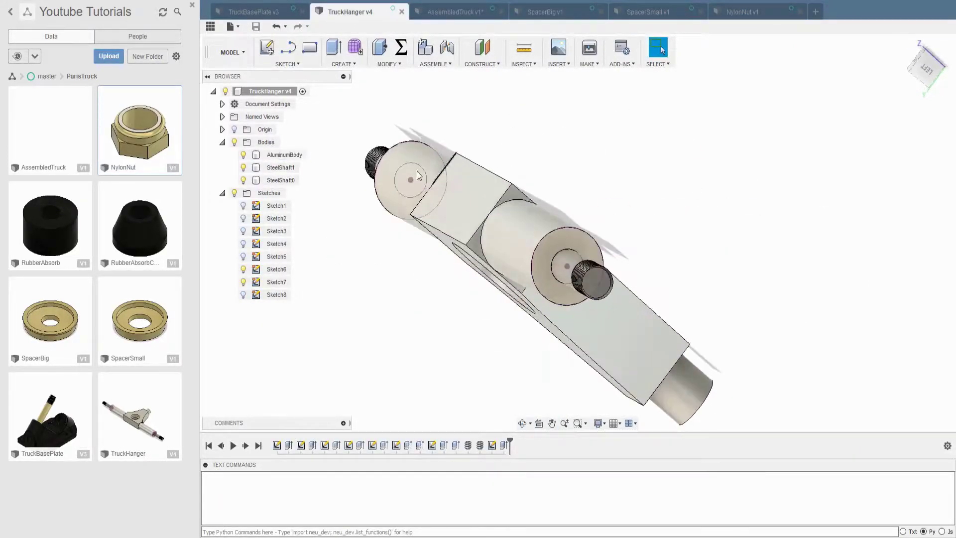
pyautogui.click(554, 266)
pyautogui.write('e')
pyautogui.write('-80')
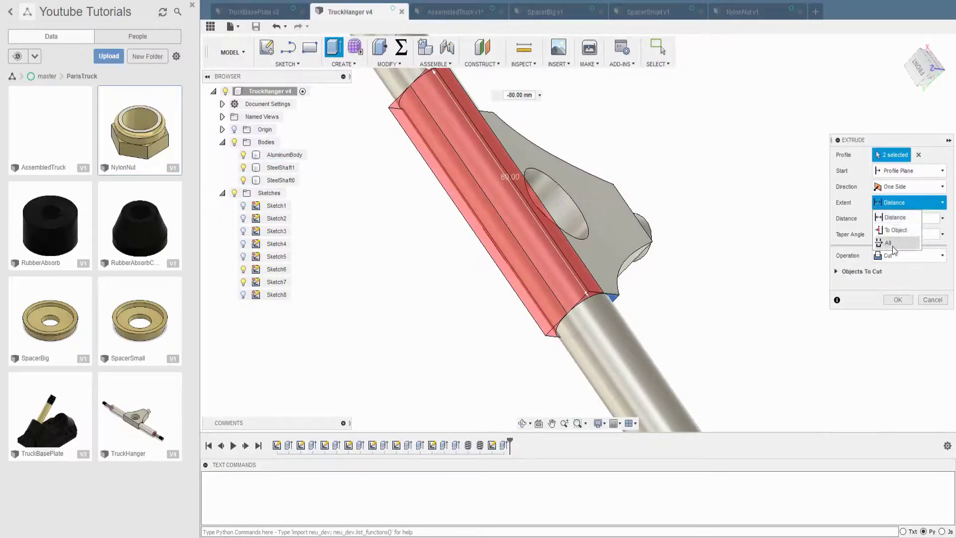
pyautogui.click(888, 243)
pyautogui.press('Return')
pyautogui.moveTo(746, 323)
pyautogui.keyDown('shift'); pyautogui.mouseDown(button='middle')
pyautogui.moveTo(668, 322)
pyautogui.moveTo(682, 264)
pyautogui.moveTo(650, 304)
pyautogui.mouseUp(button='middle'); pyautogui.keyUp('shift')
# Fillet the shaft-to-arm junction edges with a 10 mm radius.
pyautogui.press('f')
pyautogui.click(577, 324)
pyautogui.moveTo(578, 323)
pyautogui.keyDown('shift'); pyautogui.mouseDown(button='middle')
pyautogui.moveTo(512, 277)
pyautogui.moveTo(517, 234)
pyautogui.mouseUp(button='middle'); pyautogui.keyUp('shift')
pyautogui.write('10')
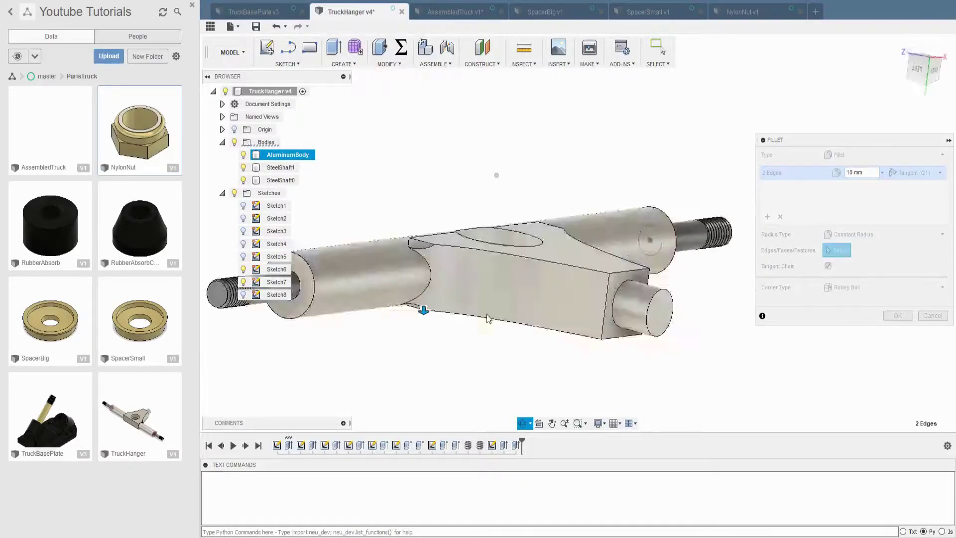
pyautogui.scroll(5, 518, 234)
pyautogui.scroll(-3, 518, 234)
pyautogui.click(551, 315)
pyautogui.moveTo(551, 316)
pyautogui.keyDown('shift'); pyautogui.mouseDown(button='middle')
pyautogui.moveTo(515, 306)
pyautogui.moveTo(544, 316)
pyautogui.mouseUp(button='middle'); pyautogui.keyUp('shift')
pyautogui.click(555, 321)
pyautogui.scroll(5, 506, 229)
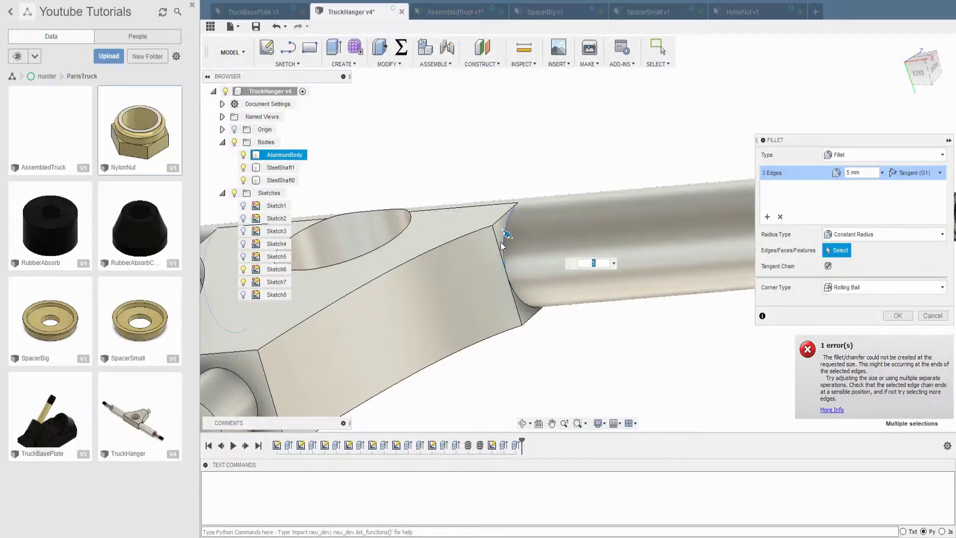
pyautogui.scroll(-5, 502, 245)
pyautogui.press('Return')
# Attempt 10 mm fillets on further junction edges, cancelling the failed ones.
pyautogui.moveTo(580, 301)
pyautogui.keyDown('shift'); pyautogui.mouseDown(button='middle')
pyautogui.moveTo(517, 289)
pyautogui.moveTo(473, 203)
pyautogui.moveTo(491, 228)
pyautogui.moveTo(395, 188)
pyautogui.moveTo(546, 245)
pyautogui.mouseUp(button='middle'); pyautogui.keyUp('shift')
pyautogui.scroll(5, 515, 288)
pyautogui.press('f')
pyautogui.click(553, 277)
pyautogui.press('Escape')
pyautogui.press('f')
pyautogui.click(491, 228)
pyautogui.scroll(-2, 482, 220)
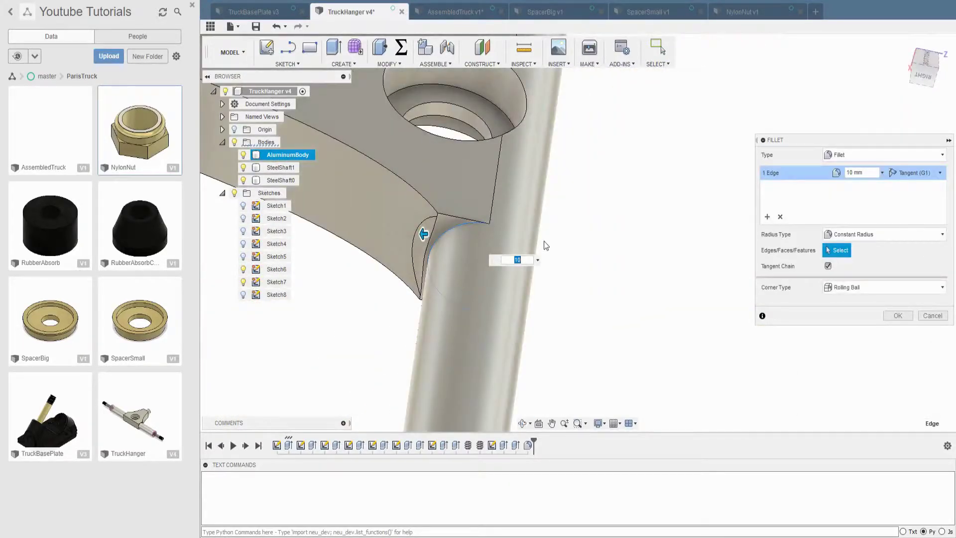
pyautogui.press('Escape')
pyautogui.keyDown('shift'); pyautogui.moveTo(440, 241); pyautogui.dragTo(492, 265, button='middle'); pyautogui.keyUp('shift')
# Edit the shaft profile sketch Sketch6, then try and cancel an extrude of two profiles.
pyautogui.click(278, 270)
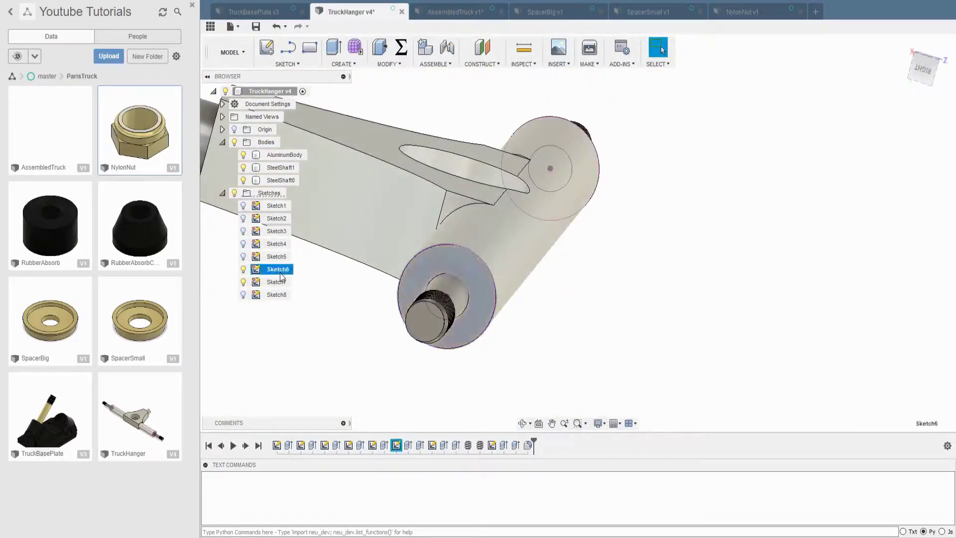
pyautogui.doubleClick(277, 231)
pyautogui.press('r')
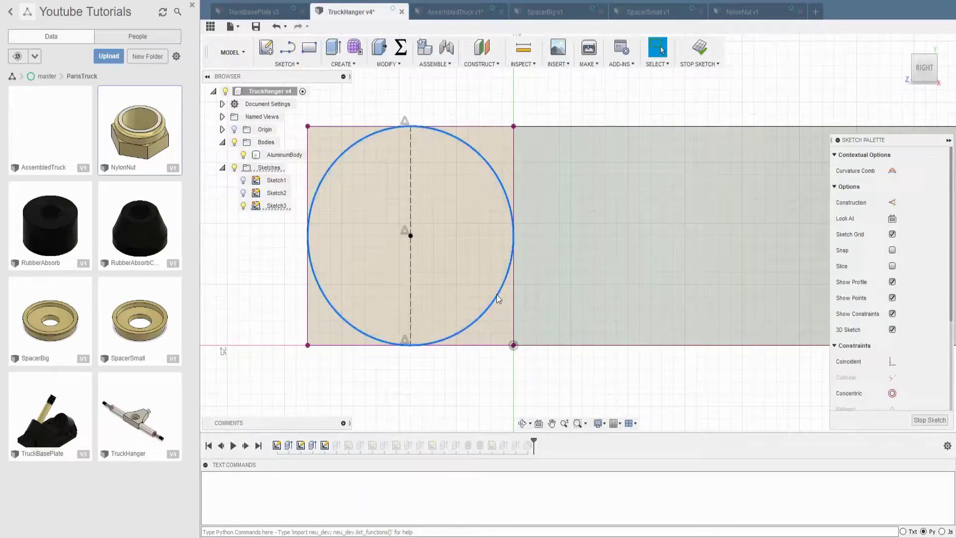
pyautogui.scroll(-3, 500, 299)
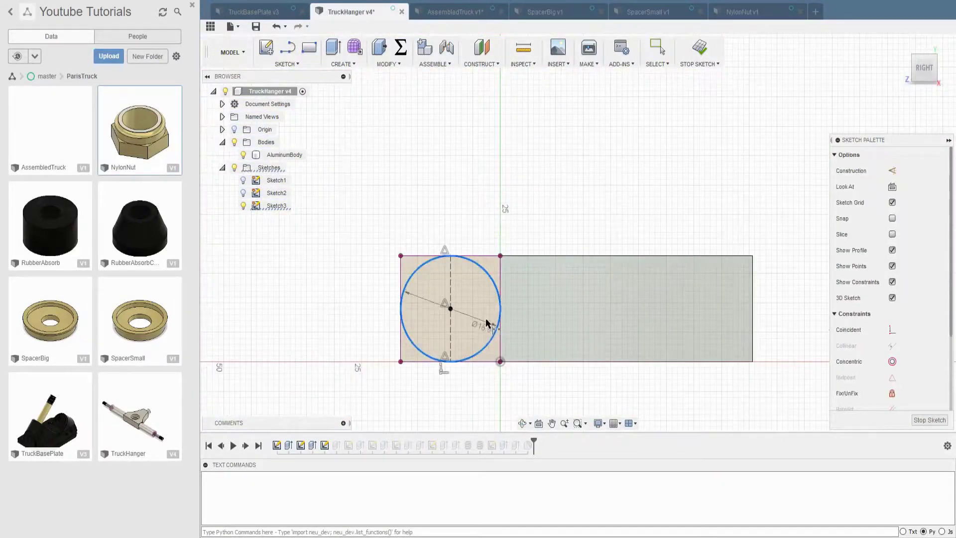
pyautogui.click(700, 48)
pyautogui.moveTo(587, 154)
pyautogui.keyDown('shift'); pyautogui.mouseDown(button='middle')
pyautogui.moveTo(534, 298)
pyautogui.moveTo(489, 330)
pyautogui.moveTo(470, 362)
pyautogui.moveTo(561, 346)
pyautogui.moveTo(645, 272)
pyautogui.moveTo(611, 289)
pyautogui.mouseUp(button='middle'); pyautogui.keyUp('shift')
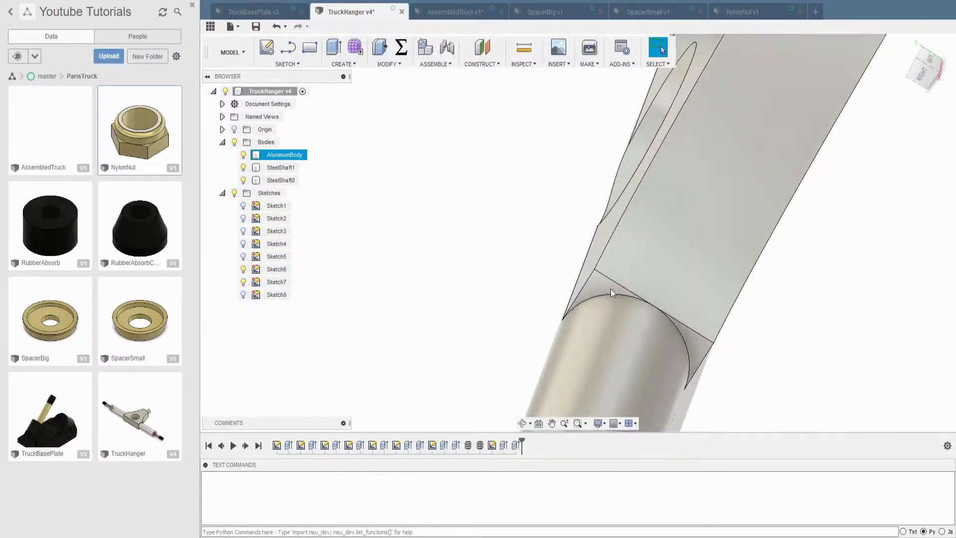
pyautogui.press('e')
pyautogui.keyDown('shift'); pyautogui.moveTo(689, 337); pyautogui.dragTo(686, 266, button='middle'); pyautogui.keyUp('shift')
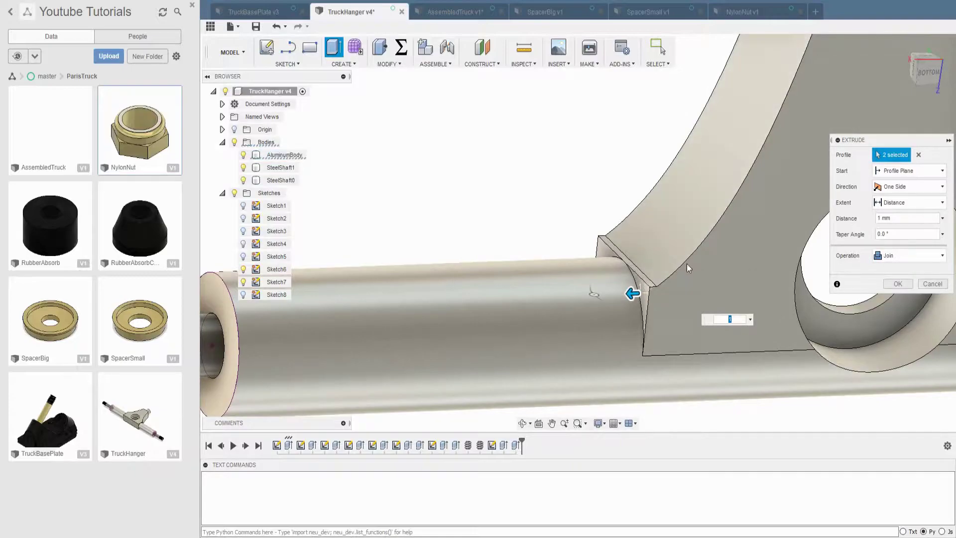
pyautogui.press('Escape')
# Trial an offset of the fillet faces along the shaft, resetting it to zero.
pyautogui.click(631, 287)
pyautogui.press('q')
pyautogui.moveTo(631, 288)
pyautogui.mouseDown()
pyautogui.moveTo(541, 296)
pyautogui.moveTo(564, 337)
pyautogui.mouseUp()
pyautogui.moveTo(563, 337)
pyautogui.keyDown('shift'); pyautogui.mouseDown(button='middle')
pyautogui.moveTo(783, 229)
pyautogui.moveTo(714, 410)
pyautogui.mouseUp(button='middle'); pyautogui.keyUp('shift')
pyautogui.click(689, 341)
pyautogui.moveTo(689, 342)
pyautogui.keyDown('shift'); pyautogui.mouseDown(button='middle')
pyautogui.moveTo(793, 250)
pyautogui.moveTo(659, 230)
pyautogui.mouseUp(button='middle'); pyautogui.keyUp('shift')
pyautogui.scroll(-5, 658, 230)
pyautogui.moveTo(668, 306)
pyautogui.keyDown('shift'); pyautogui.mouseDown(button='middle')
pyautogui.moveTo(541, 315)
pyautogui.moveTo(576, 320)
pyautogui.mouseUp(button='middle'); pyautogui.keyUp('shift')
# Offset the junction face and shaft cylinder face by 12 mm.
pyautogui.click(657, 164)
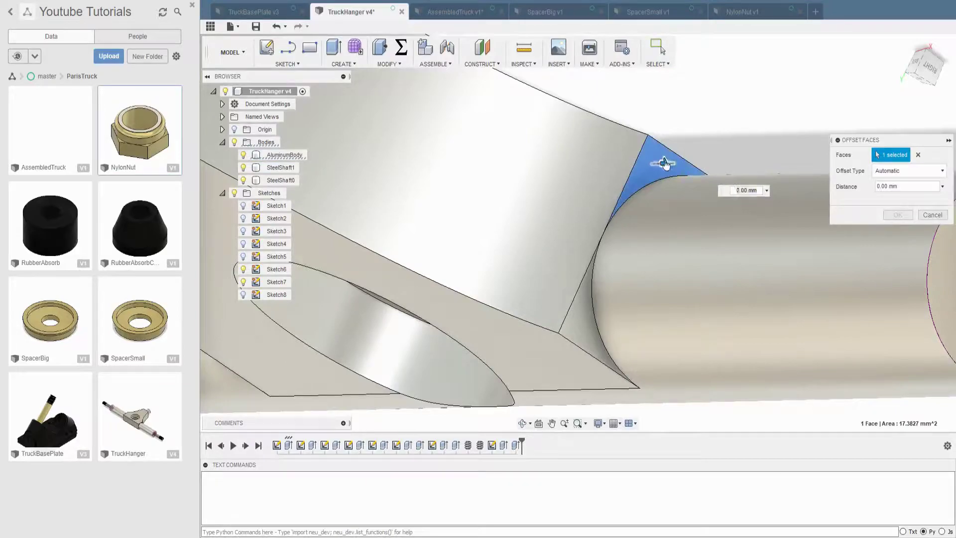
pyautogui.scroll(-3, 625, 275)
pyautogui.click(632, 272)
pyautogui.press('Return')
pyautogui.scroll(-3, 663, 256)
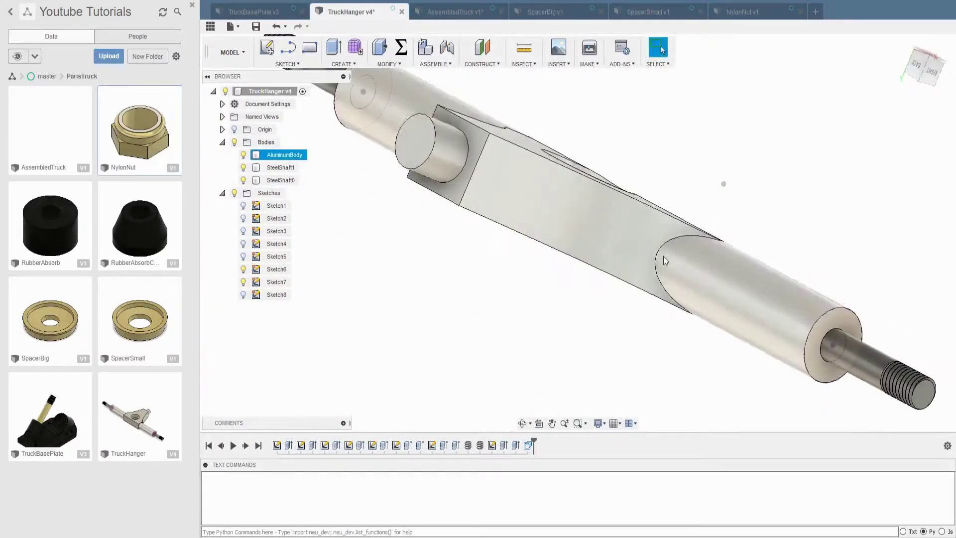
pyautogui.scroll(5, 601, 184)
pyautogui.press('q')
pyautogui.press('Return')
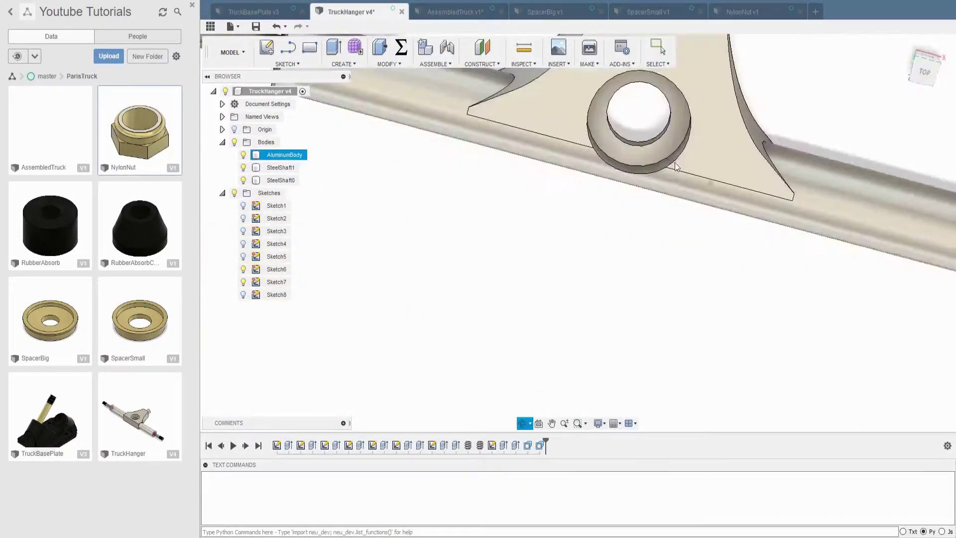
pyautogui.scroll(-5, 728, 179)
# Round the hanger's web edges with a 10 mm fillet.
pyautogui.scroll(5, 727, 179)
pyautogui.press('f')
pyautogui.click(672, 267)
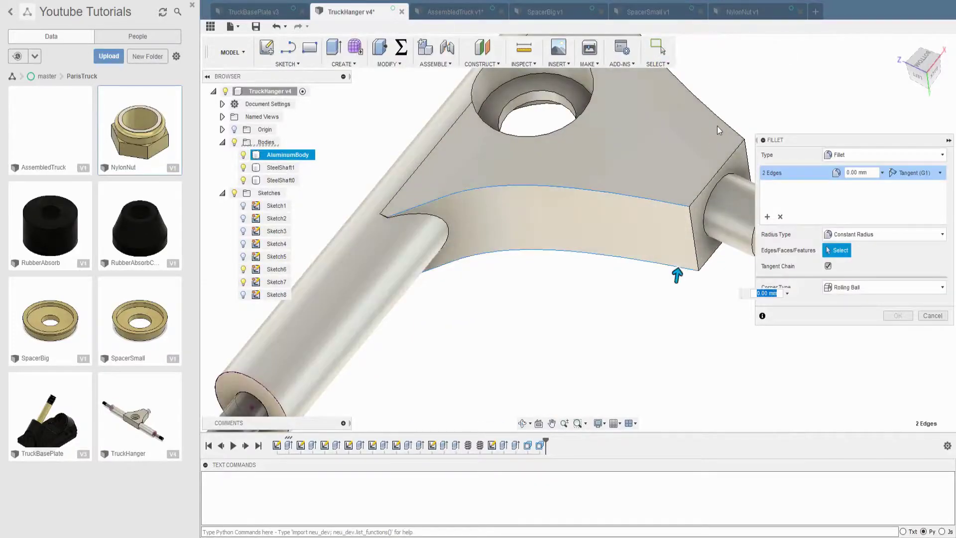
pyautogui.moveTo(672, 266)
pyautogui.keyDown('shift'); pyautogui.mouseDown(button='middle')
pyautogui.moveTo(589, 174)
pyautogui.moveTo(622, 249)
pyautogui.moveTo(597, 380)
pyautogui.moveTo(673, 336)
pyautogui.mouseUp(button='middle'); pyautogui.keyUp('shift')
pyautogui.write('6')
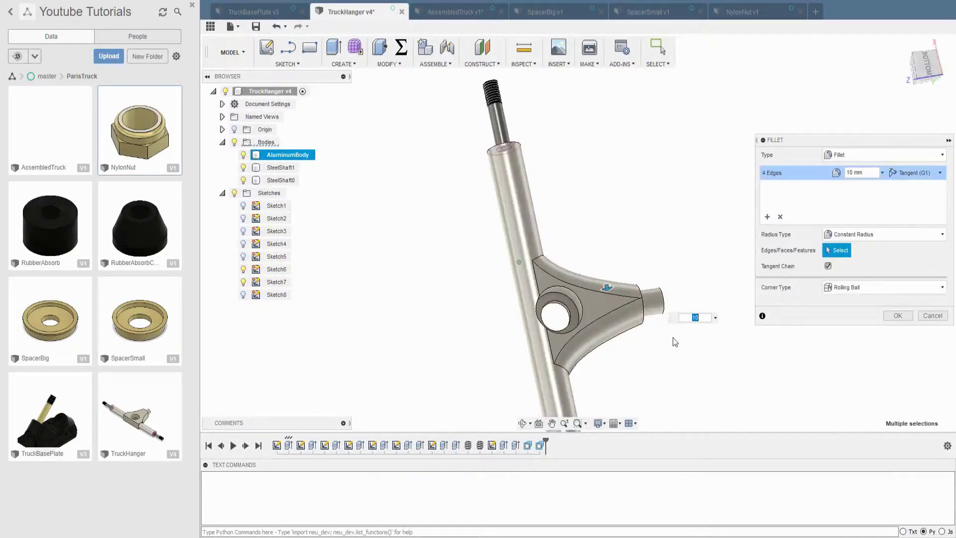
pyautogui.press('Return')
# Dome the side stub's end edge with a fillet.
pyautogui.press('f')
pyautogui.click(613, 242)
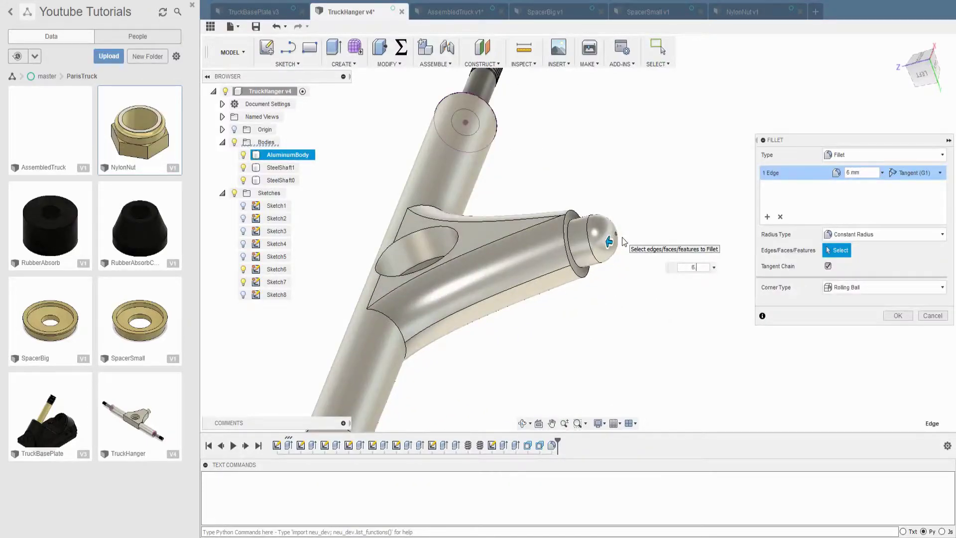
pyautogui.press('Return')
# Select the web face and begin another fillet, then cancel it.
pyautogui.scroll(-5, 623, 237)
pyautogui.keyDown('shift'); pyautogui.moveTo(675, 289); pyautogui.dragTo(604, 286, button='middle'); pyautogui.keyUp('shift')
pyautogui.scroll(3, 604, 286)
pyautogui.click(564, 214)
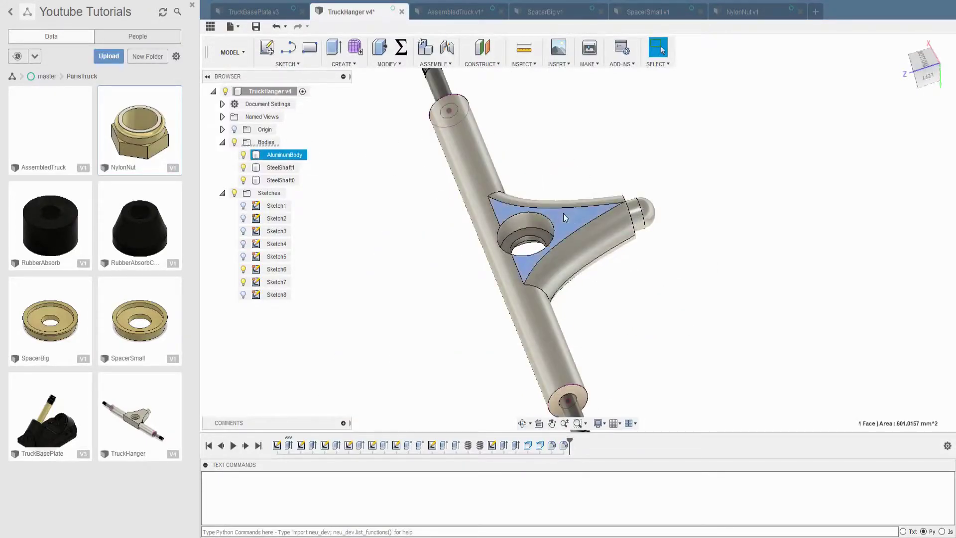
pyautogui.scroll(-3, 563, 213)
pyautogui.press('f')
pyautogui.scroll(5, 572, 269)
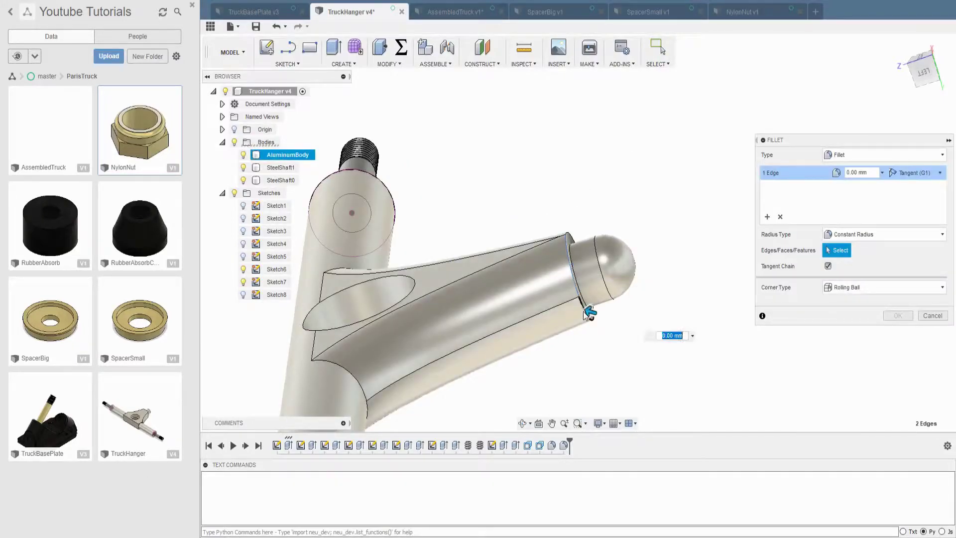
pyautogui.keyDown('shift'); pyautogui.moveTo(589, 313); pyautogui.dragTo(486, 255, button='middle'); pyautogui.keyUp('shift')
pyautogui.press('Escape')
pyautogui.scroll(-5, 485, 255)
pyautogui.keyDown('shift'); pyautogui.moveTo(511, 320); pyautogui.dragTo(488, 299, button='middle'); pyautogui.keyUp('shift')
# Give the AluminumBody hanger body the black powder-coat appearance.
pyautogui.rightClick(270, 154)
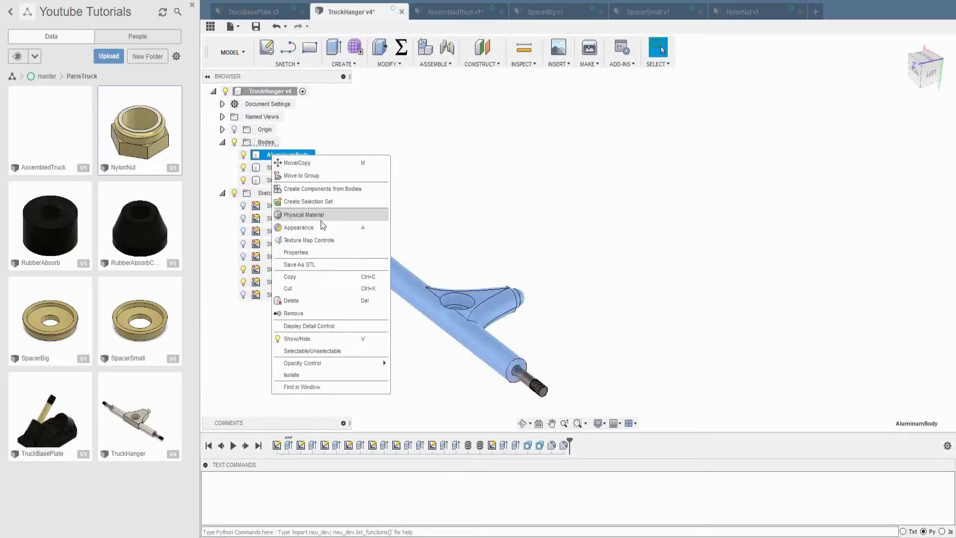
pyautogui.click(323, 227)
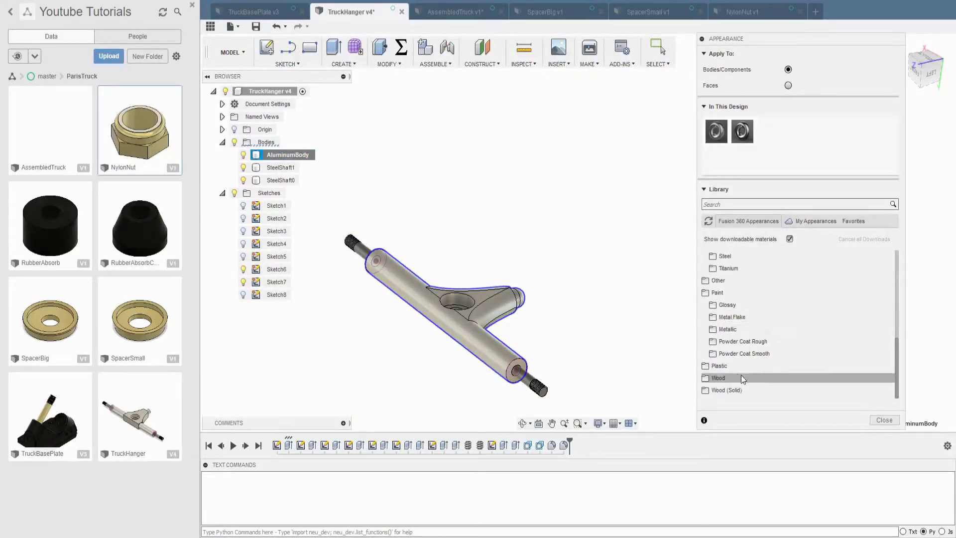
pyautogui.scroll(3, 630, 348)
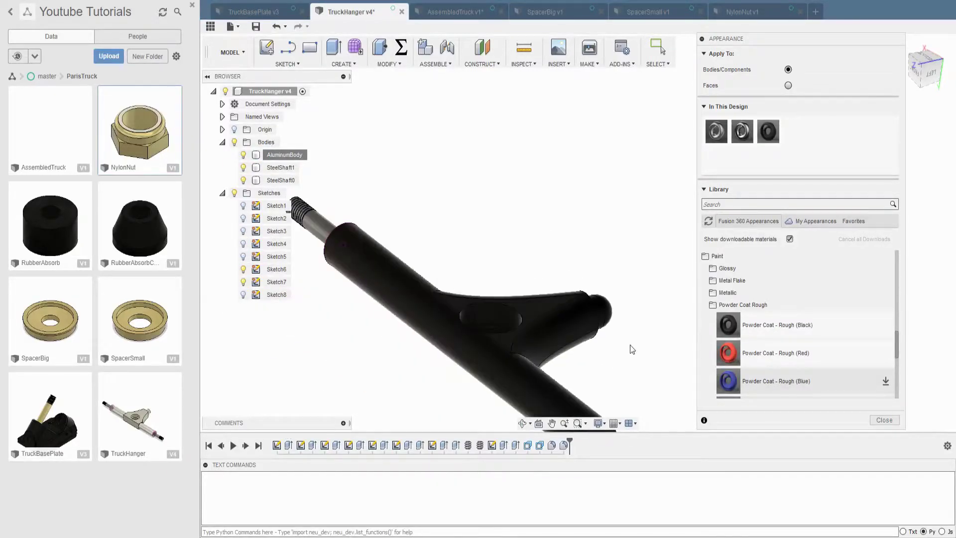
pyautogui.click(884, 420)
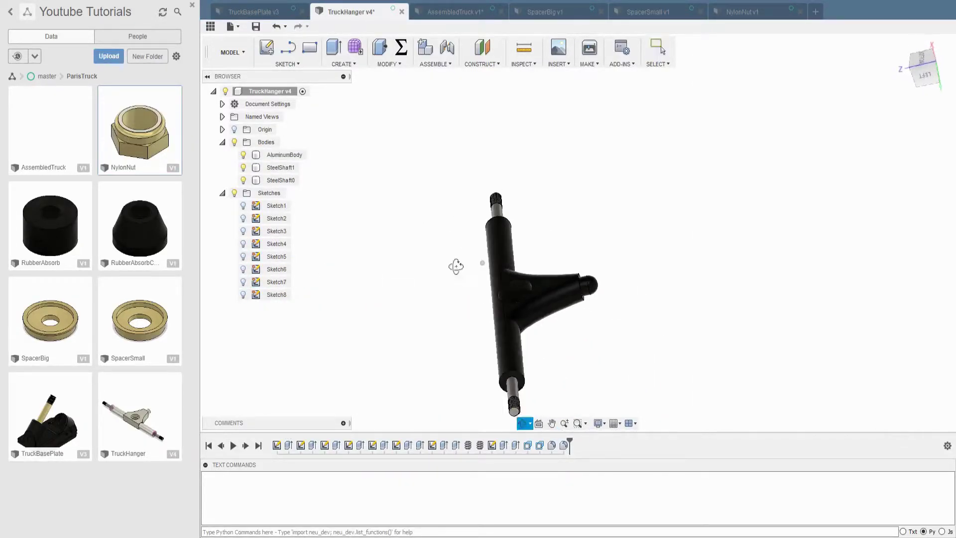
pyautogui.keyDown('shift'); pyautogui.moveTo(457, 266); pyautogui.dragTo(482, 272, button='middle'); pyautogui.keyUp('shift')
# Check the updated hanger from behind in the AssembledTruck document.
pyautogui.click(454, 11)
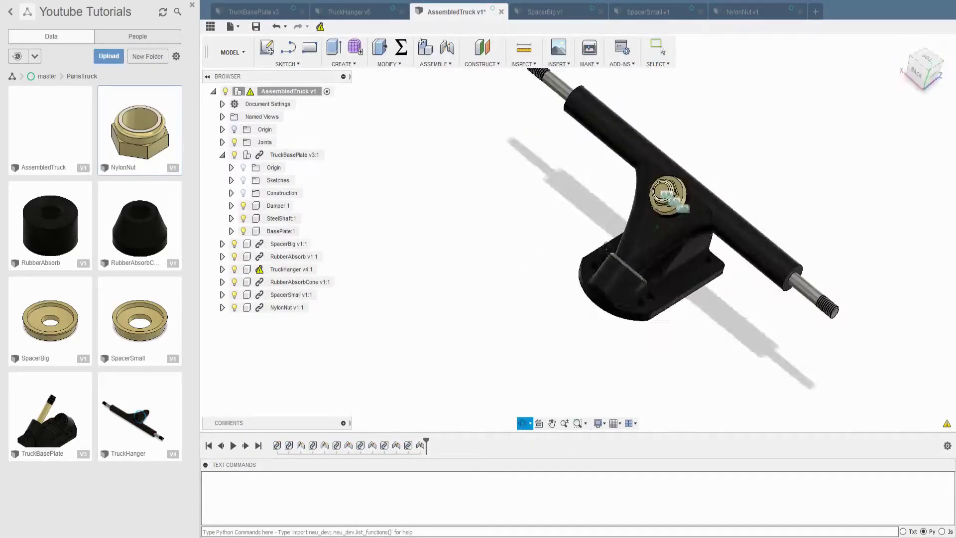
pyautogui.keyDown('shift'); pyautogui.moveTo(713, 242); pyautogui.dragTo(937, 436, button='middle'); pyautogui.keyUp('shift')
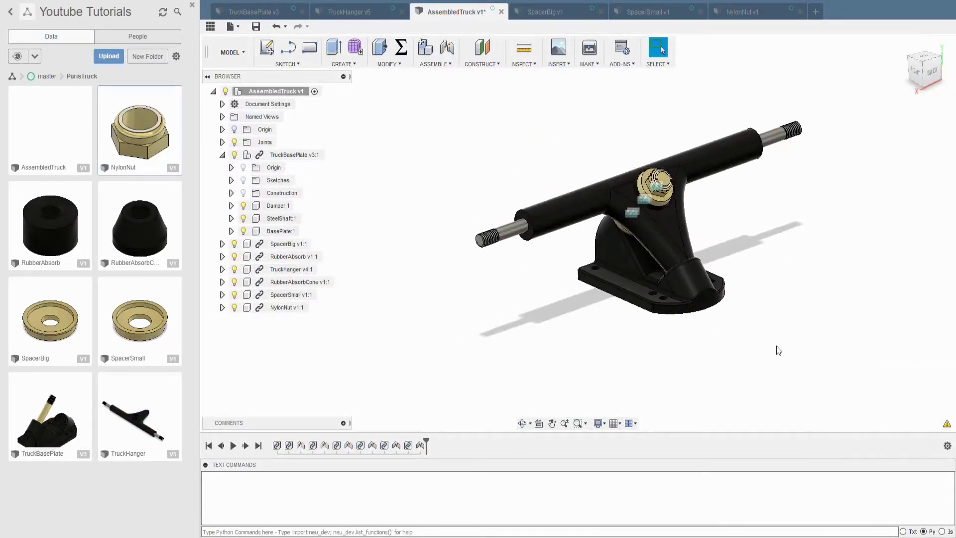
pyautogui.keyDown('shift'); pyautogui.moveTo(776, 346); pyautogui.dragTo(758, 311, button='middle'); pyautogui.keyUp('shift')
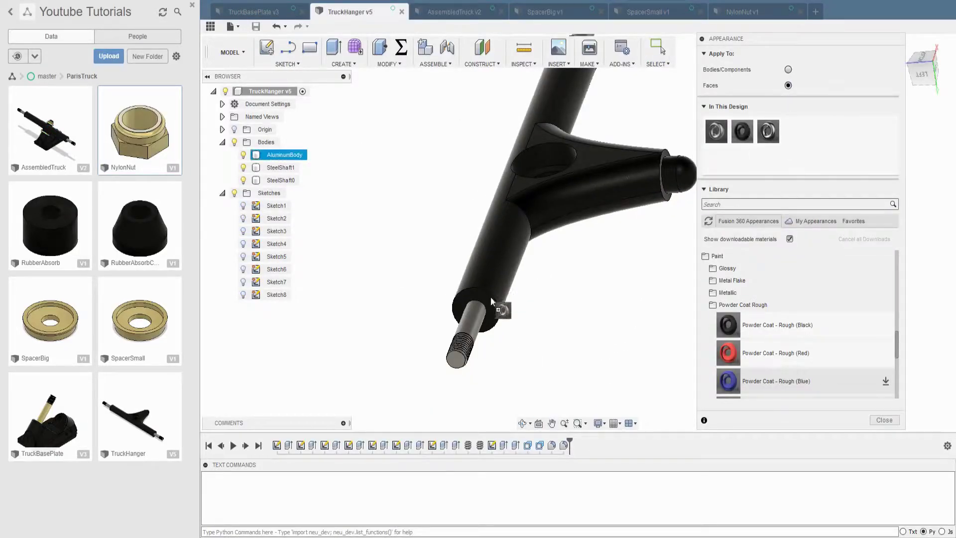
# Apply a light grey appearance to the axle housing's cylinder end face.
pyautogui.moveTo(491, 300); pyautogui.dragTo(491, 301)
pyautogui.scroll(-3, 558, 288)
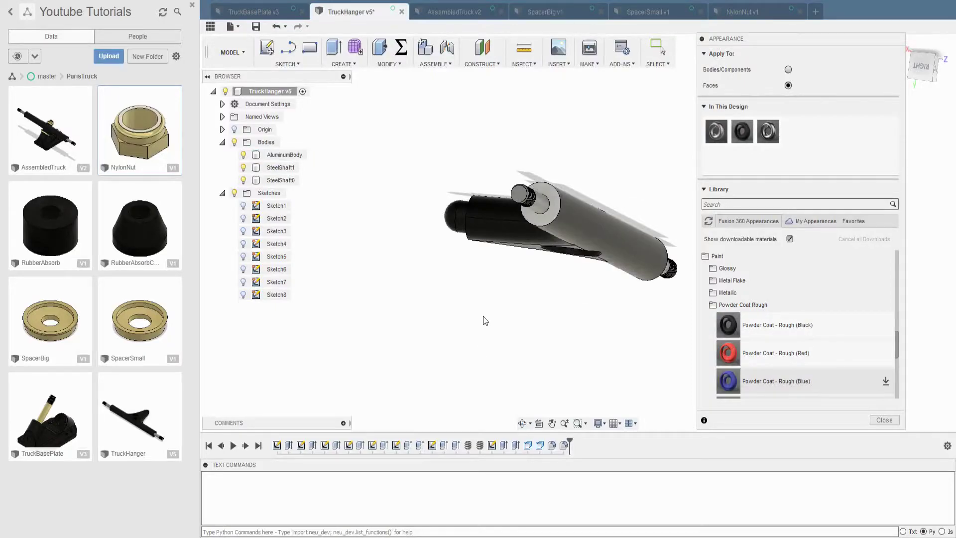
pyautogui.moveTo(509, 303)
pyautogui.keyDown('shift'); pyautogui.mouseDown(button='middle')
pyautogui.moveTo(551, 311)
pyautogui.moveTo(622, 297)
pyautogui.moveTo(486, 289)
pyautogui.mouseUp(button='middle'); pyautogui.keyUp('shift')
# Undo the grey end-face appearance and bring up the SpacerBig document.
pyautogui.click(276, 33)
pyautogui.click(455, 12)
pyautogui.click(545, 12)
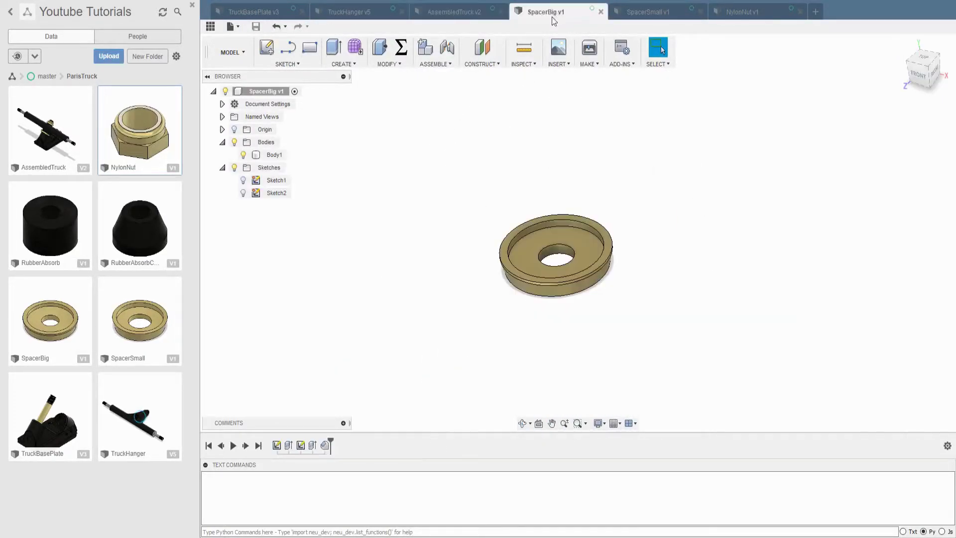
# Round the big spacer's rim edge with a 2 mm fillet and save it.
pyautogui.press('f')
pyautogui.press('Return')
pyautogui.scroll(-2, 716, 291)
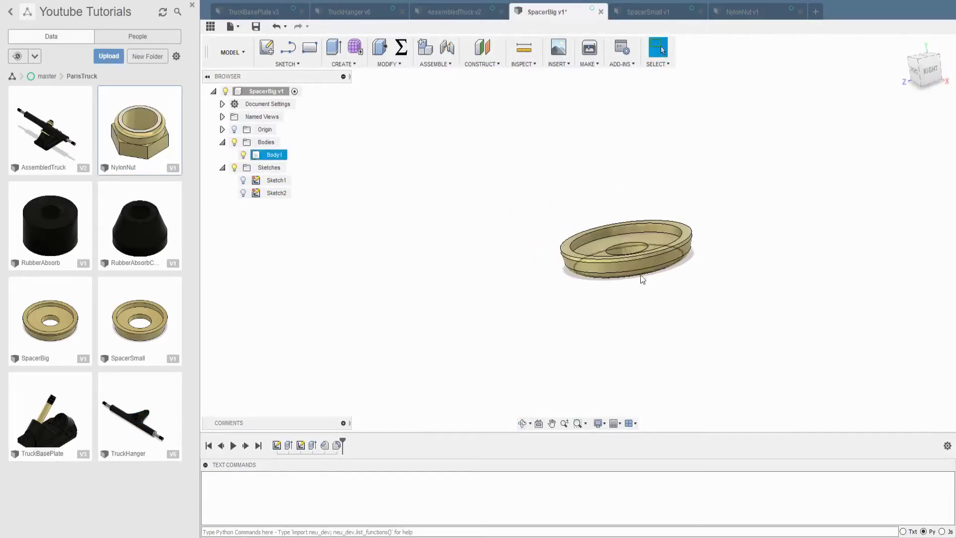
pyautogui.scroll(3, 642, 280)
pyautogui.moveTo(643, 279)
pyautogui.keyDown('shift'); pyautogui.mouseDown(button='middle')
pyautogui.moveTo(623, 224)
pyautogui.moveTo(598, 259)
pyautogui.mouseUp(button='middle'); pyautogui.keyUp('shift')
pyautogui.press('f')
pyautogui.click(561, 267)
pyautogui.write('2')
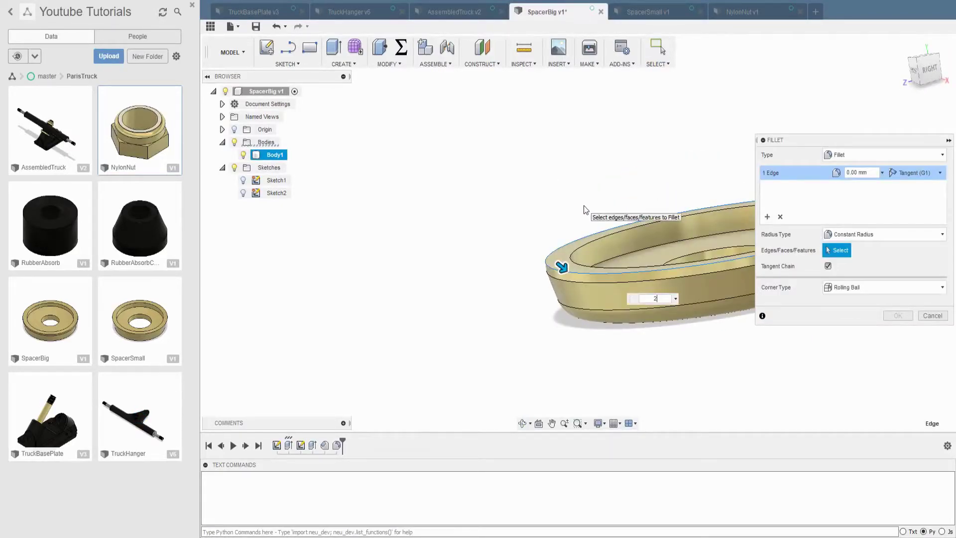
pyautogui.press('Return')
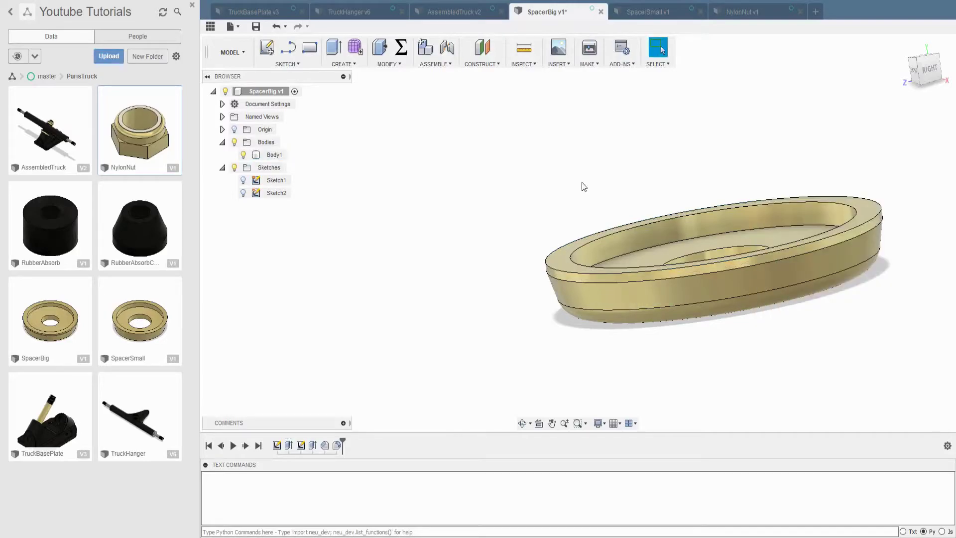
pyautogui.hotkey('ctrl', 's')
pyautogui.press('Return')
# Fillet an edge of SpacerSmall at 2 mm and save it.
pyautogui.click(642, 11)
pyautogui.press('f')
pyautogui.keyDown('shift'); pyautogui.moveTo(527, 249); pyautogui.dragTo(599, 244, button='middle'); pyautogui.keyUp('shift')
pyautogui.click(599, 244)
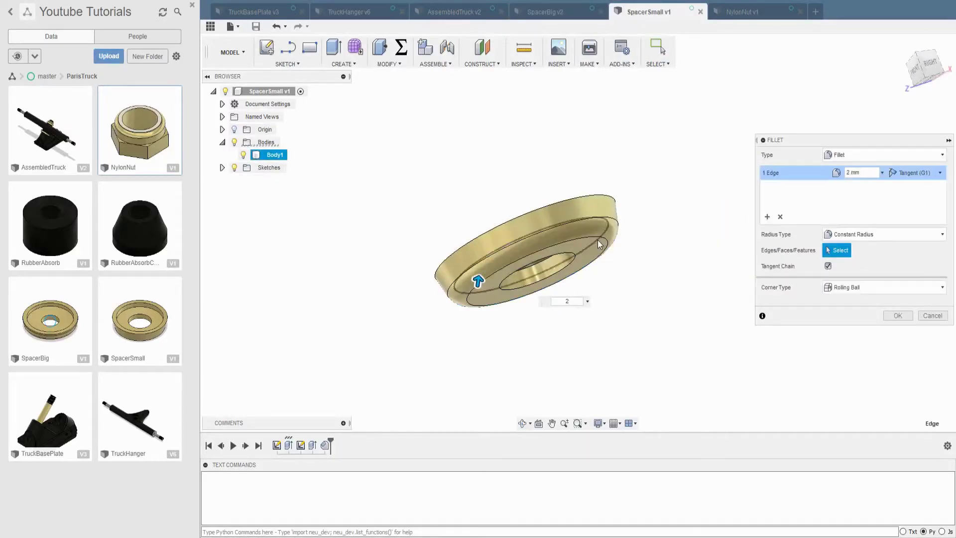
pyautogui.press('Return')
pyautogui.hotkey('ctrl', 's')
pyautogui.press('Return')
# Round the NylonNut's edges with 0.2 mm fillets.
pyautogui.click(742, 12)
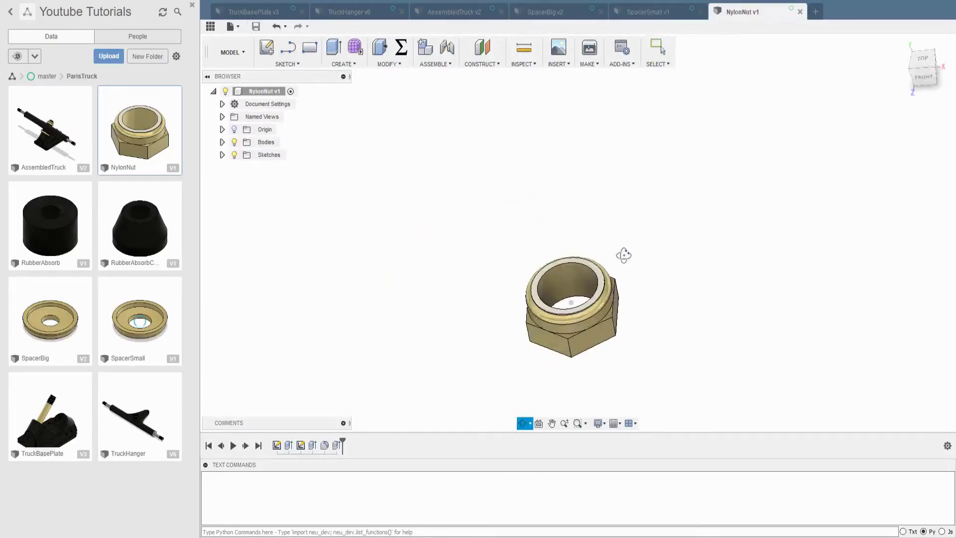
pyautogui.press('f')
pyautogui.click(572, 323)
pyautogui.keyDown('shift'); pyautogui.moveTo(506, 311); pyautogui.dragTo(646, 178, button='middle'); pyautogui.keyUp('shift')
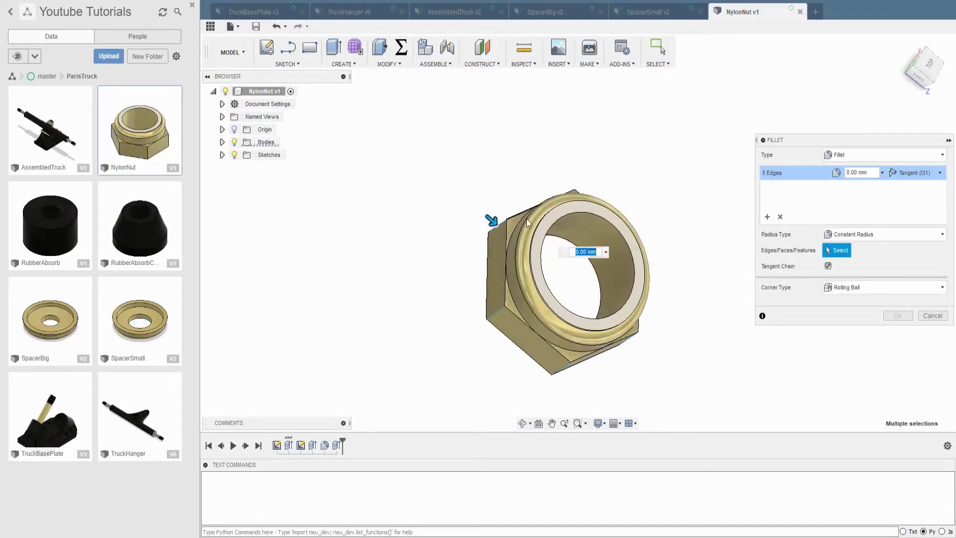
pyautogui.write('0,2')
pyautogui.press('Return')
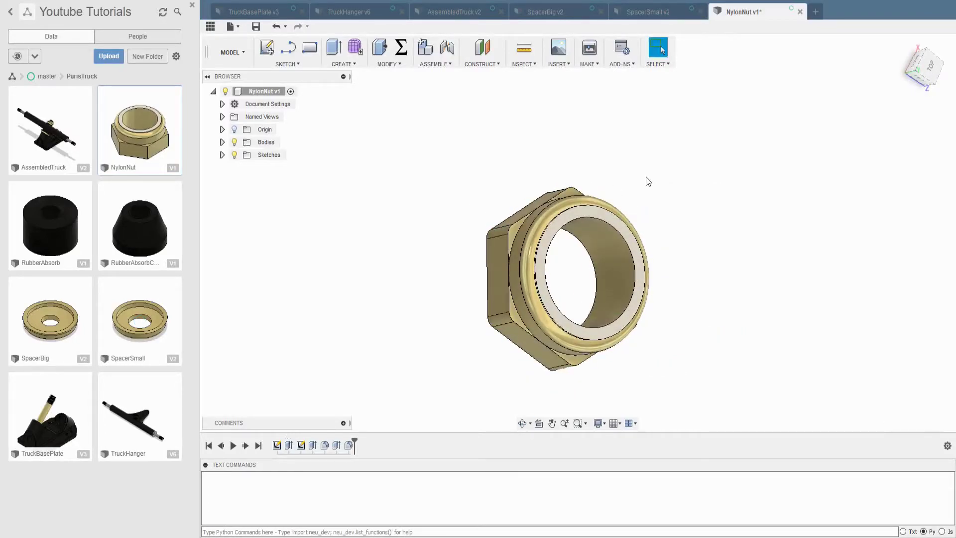
pyautogui.keyDown('shift'); pyautogui.moveTo(647, 177); pyautogui.dragTo(636, 202, button='middle'); pyautogui.keyUp('shift')
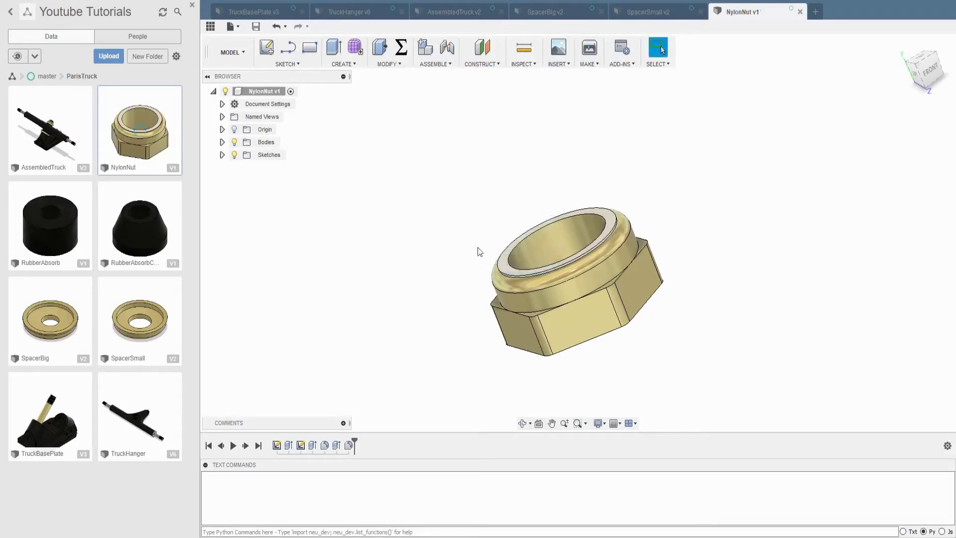
pyautogui.click(455, 11)
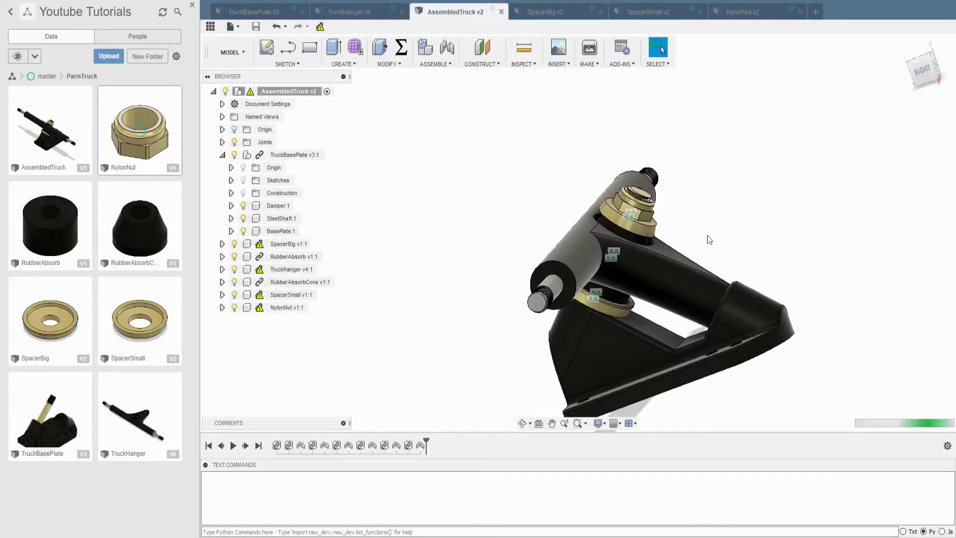
# Inspect the two broken joints in the timeline, cancelling each edit.
pyautogui.rightClick(420, 446)
pyautogui.click(450, 363)
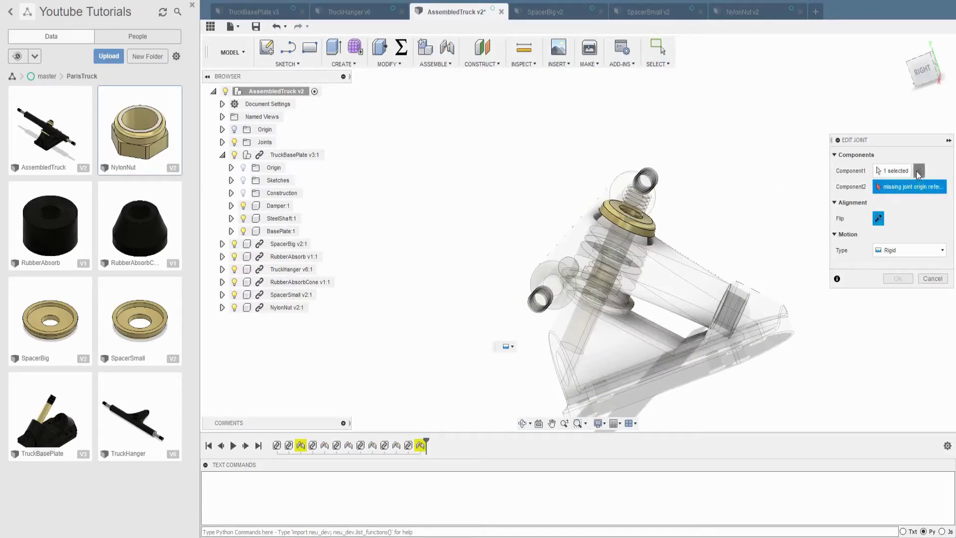
pyautogui.press('Escape')
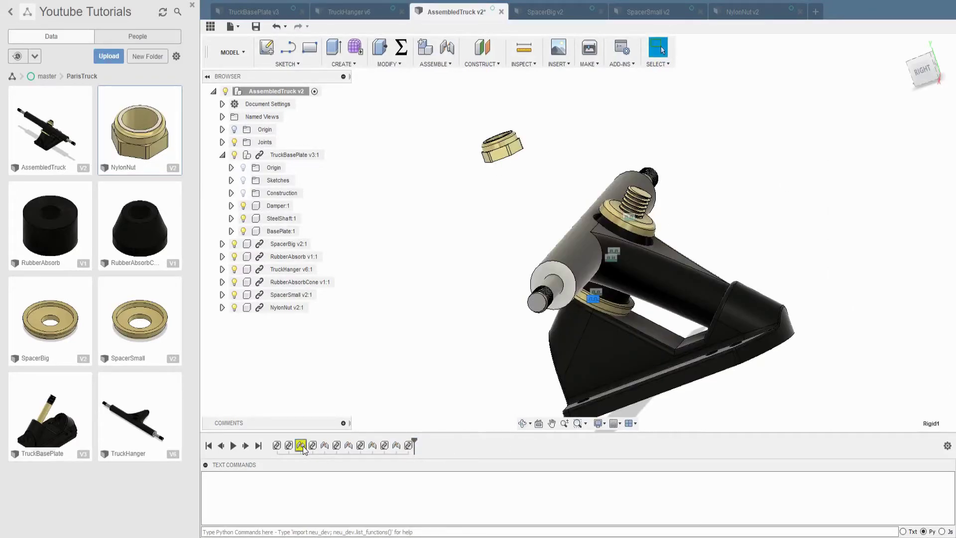
pyautogui.click(327, 363)
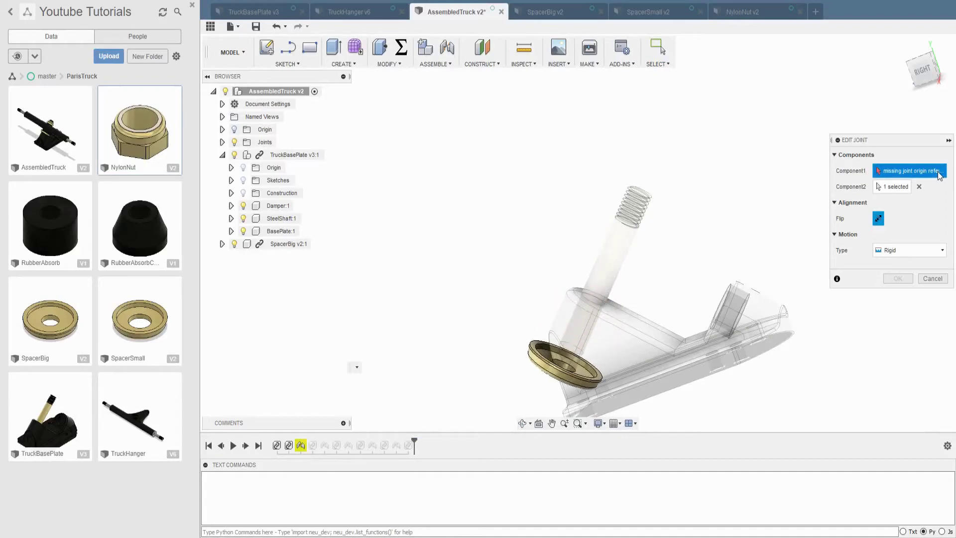
pyautogui.press('Escape')
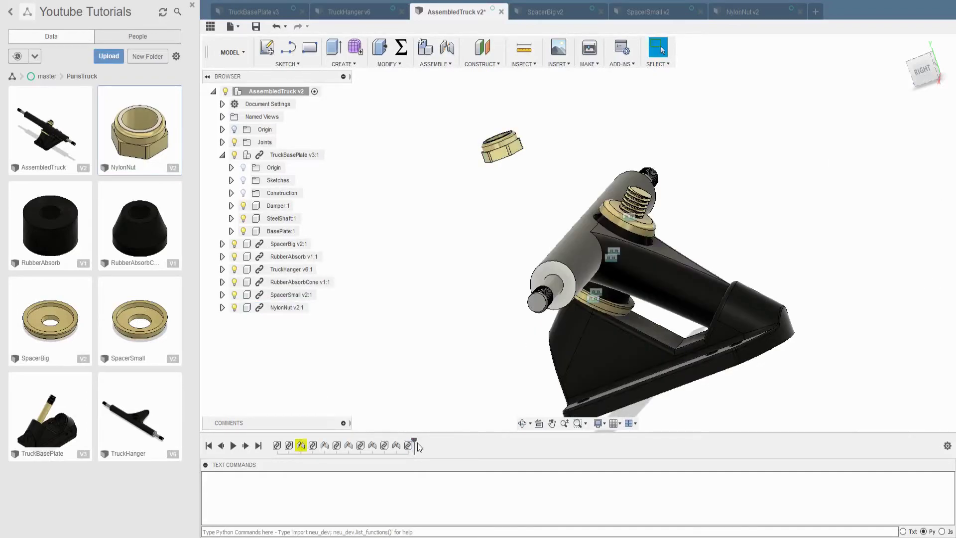
# Re-seat the big spacer onto the base plate's shaft through its joint.
pyautogui.doubleClick(301, 444)
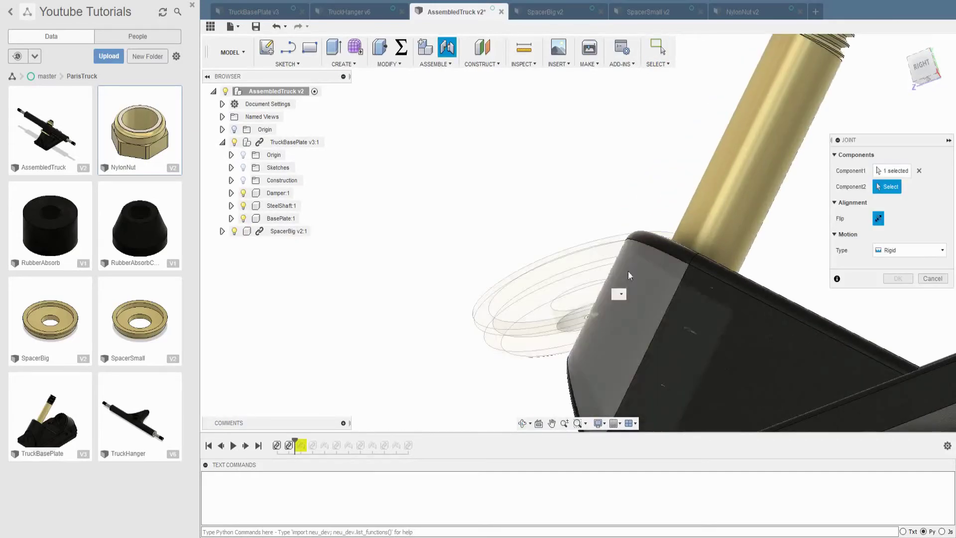
pyautogui.click(698, 254)
pyautogui.press('Return')
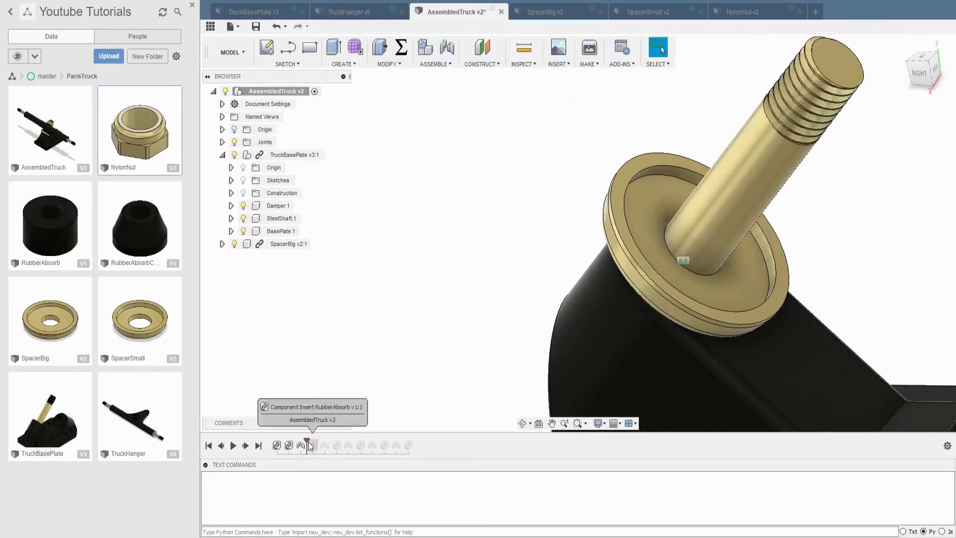
pyautogui.scroll(2, 527, 178)
pyautogui.scroll(3, 526, 178)
# Rigidly joint the nylon nut onto the shaft tip.
pyautogui.press('j')
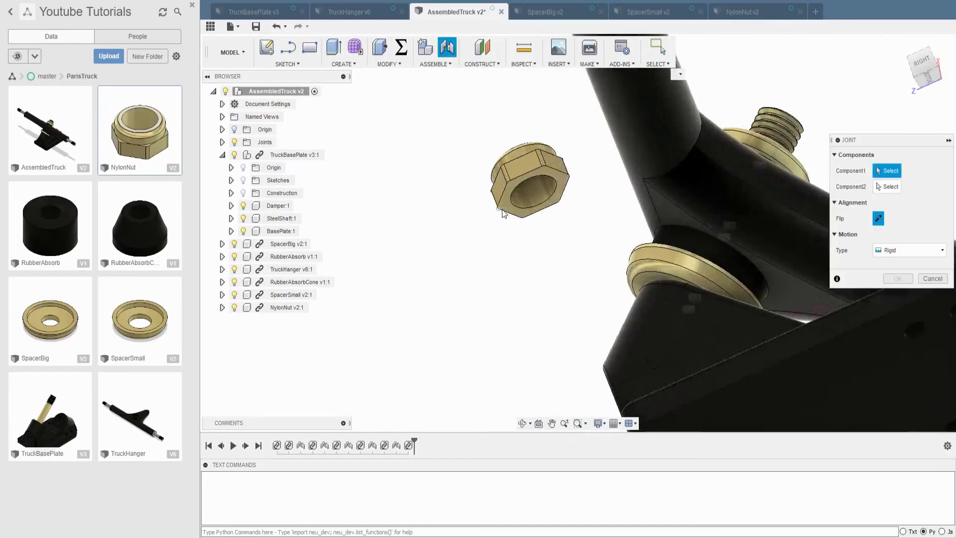
pyautogui.click(503, 213)
pyautogui.scroll(-3, 636, 192)
pyautogui.click(581, 177)
pyautogui.press('Return')
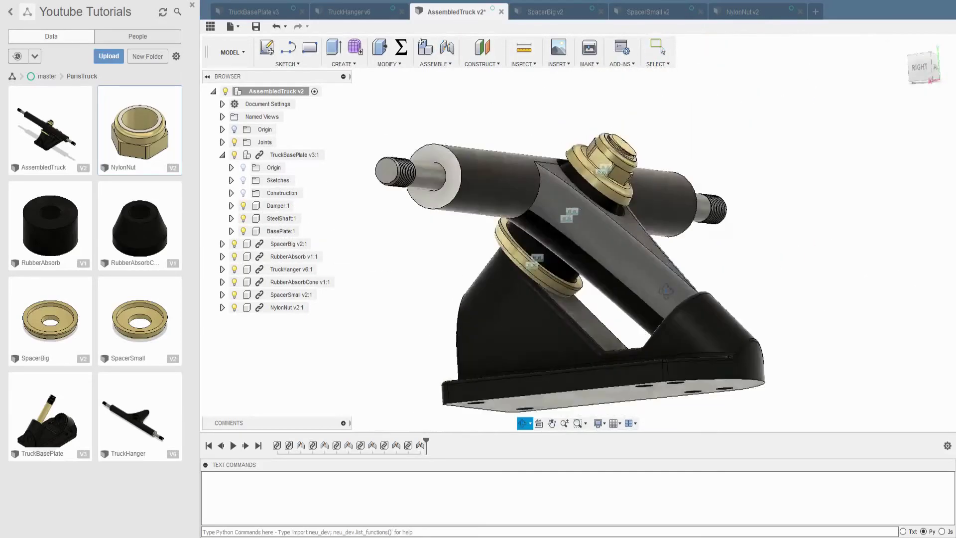
pyautogui.keyDown('shift'); pyautogui.moveTo(662, 306); pyautogui.dragTo(662, 307, button='middle'); pyautogui.keyUp('shift')
pyautogui.scroll(-3, 663, 307)
pyautogui.keyDown('shift'); pyautogui.moveTo(743, 197); pyautogui.dragTo(721, 269, button='middle'); pyautogui.keyUp('shift')
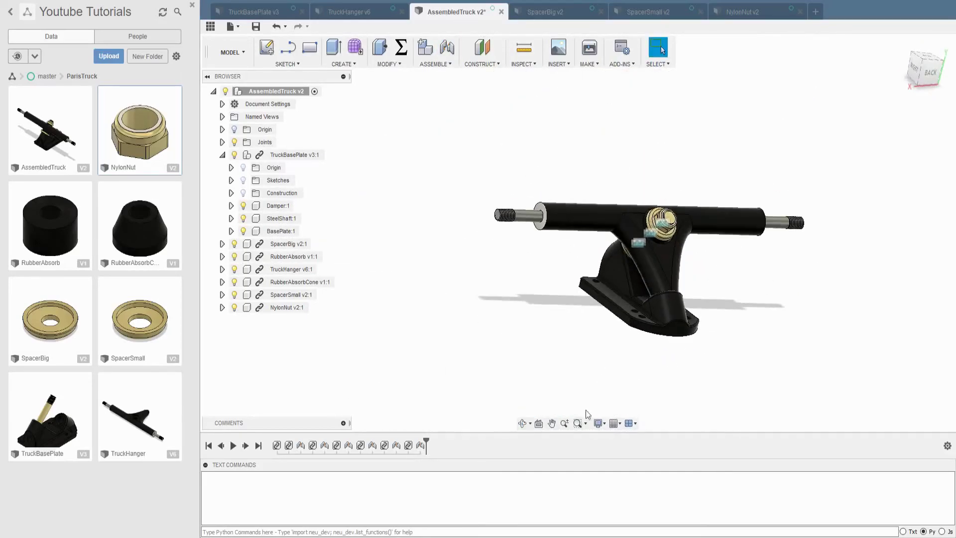